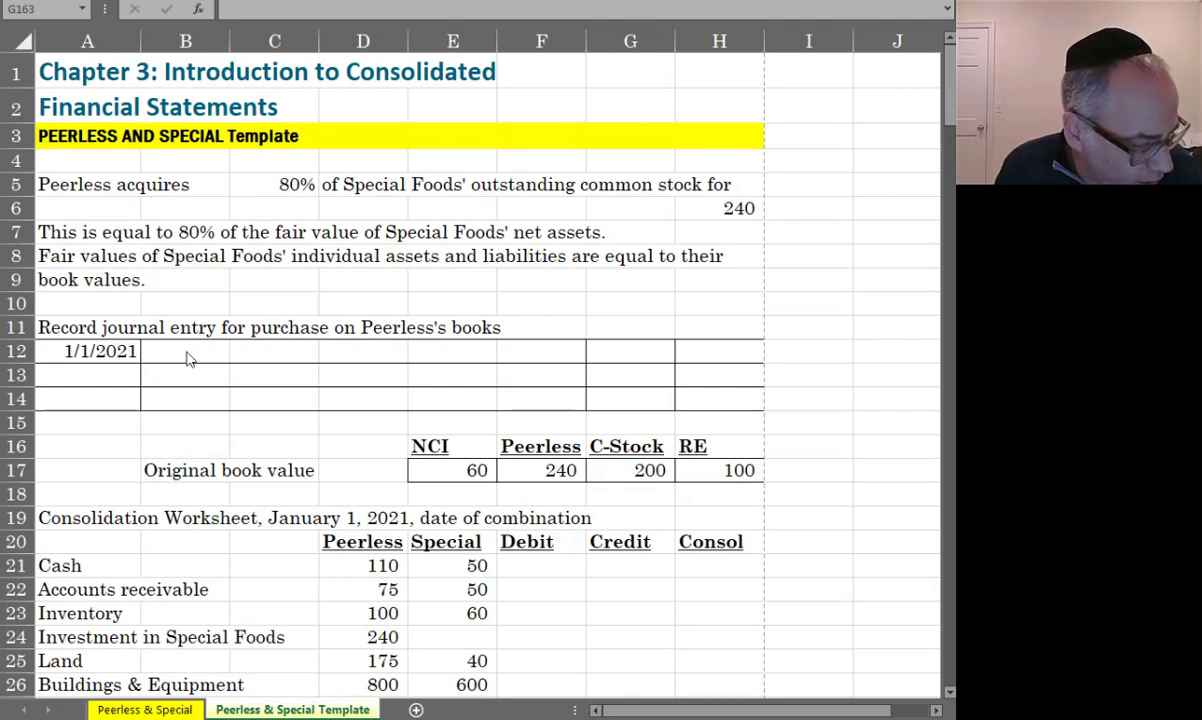
# Enter "Cash" as the credited account in cell C13 of the purchase journal entry
pyautogui.click(186, 353)
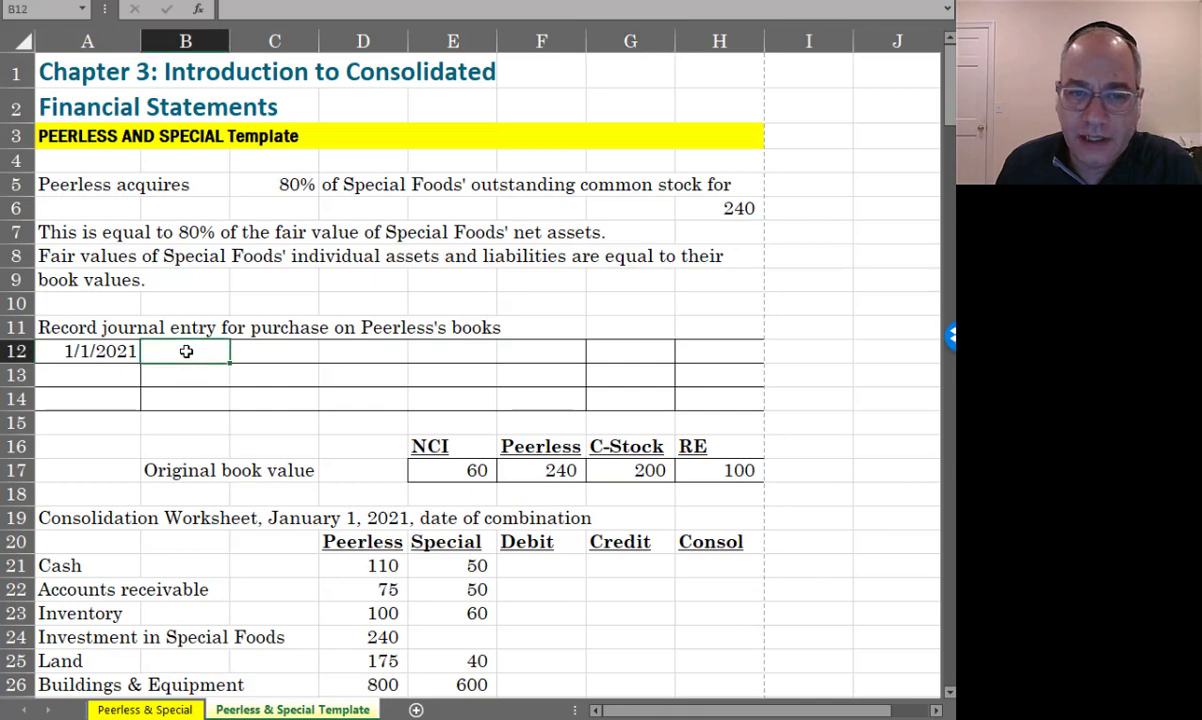
pyautogui.click(250, 369)
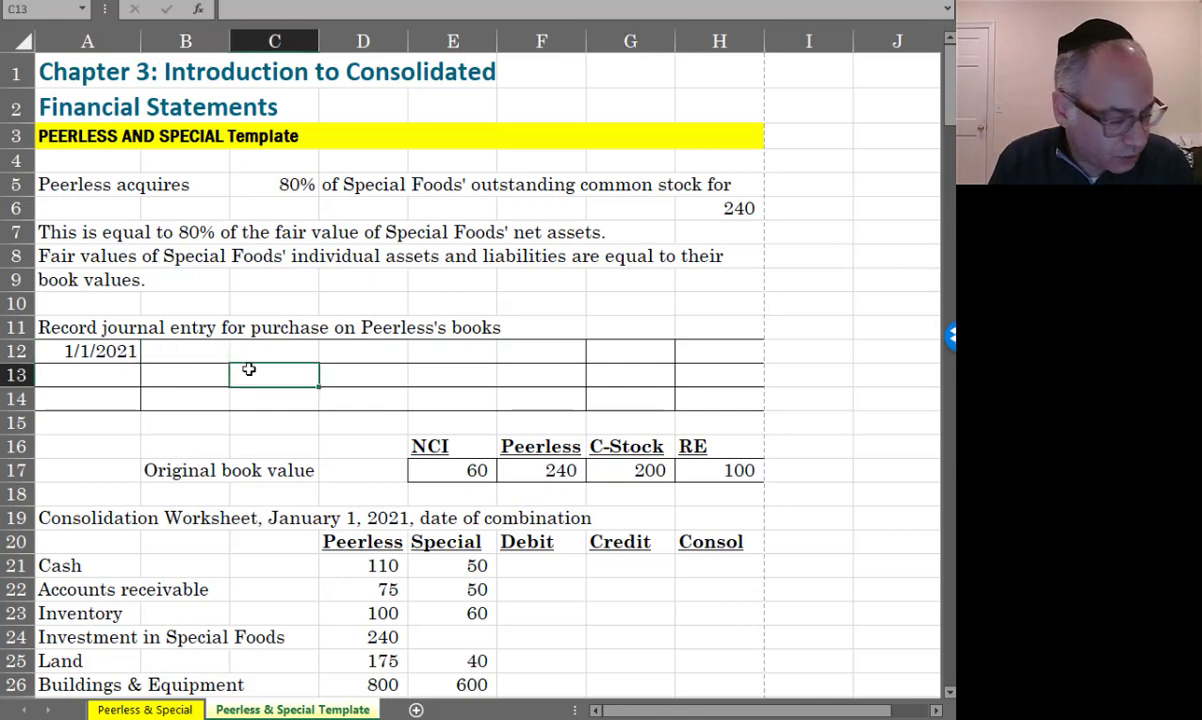
pyautogui.write('Cash')
# Fill in the Cash credit amount in H13 with a reference to the purchase price in H6
pyautogui.press('Tab')
pyautogui.press('Tab')
pyautogui.press('Tab')
pyautogui.press('Tab')
pyautogui.press('Tab')
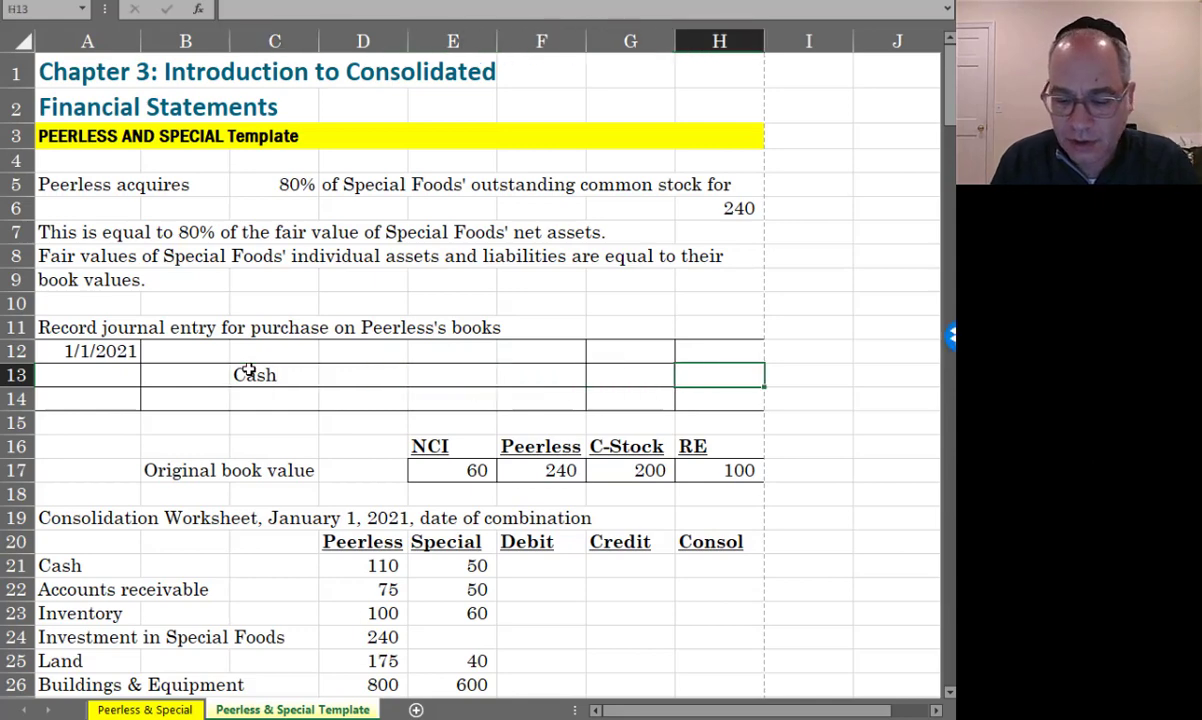
pyautogui.write('=')
pyautogui.press('Up')
pyautogui.press('Up')
pyautogui.press('Up')
pyautogui.press('Up')
pyautogui.press('Up')
pyautogui.press('Up')
pyautogui.press('Up')
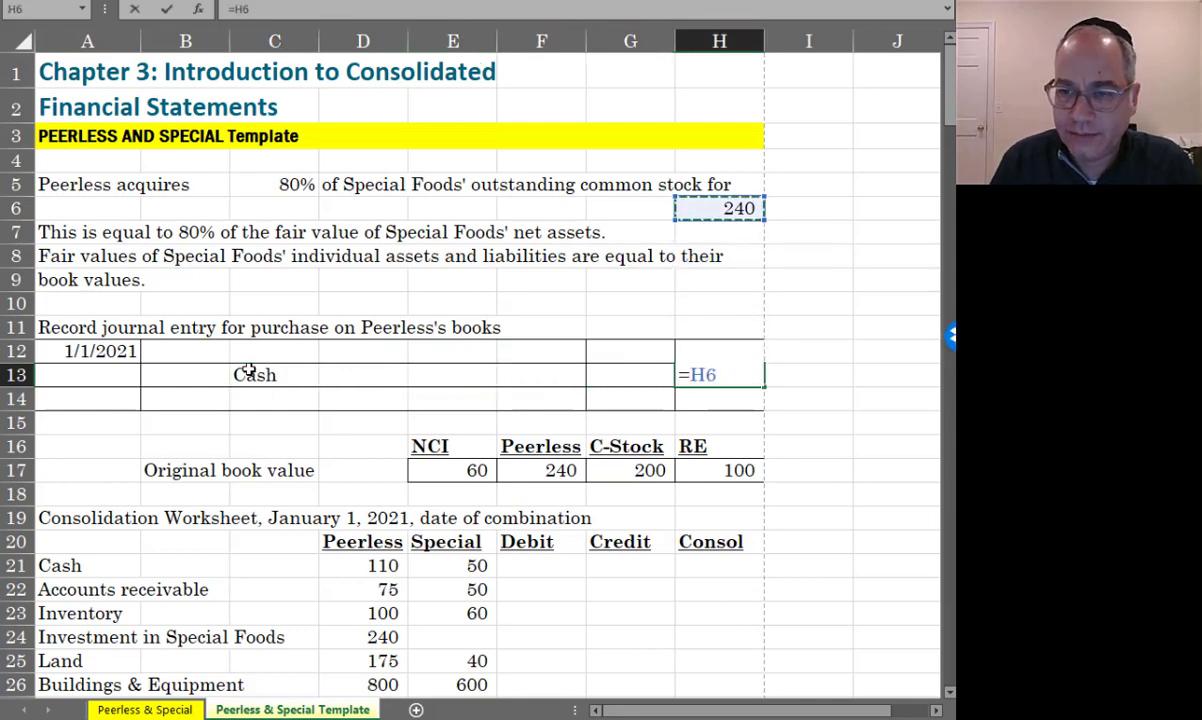
pyautogui.press('Return')
# Enter "Investment in Special Foods" as the debited account in B12
pyautogui.press('Up')
pyautogui.press('Up')
pyautogui.press('Left')
pyautogui.write('Investment in Special Foods')
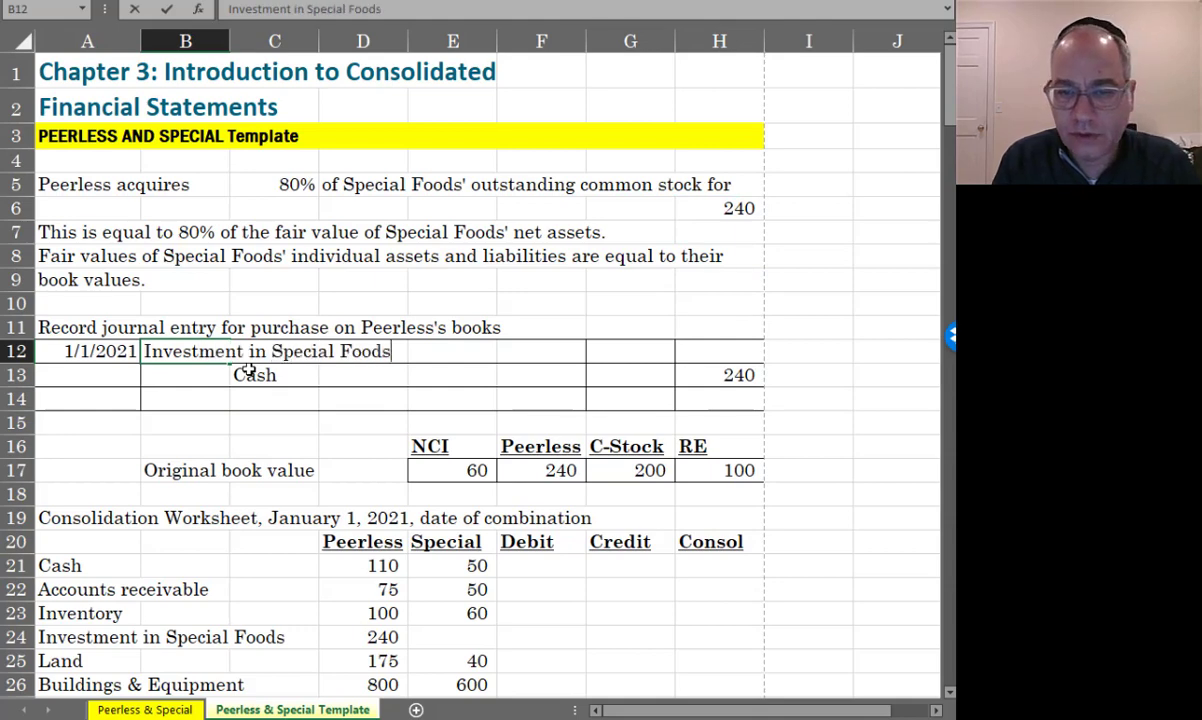
# Fill in the investment's debit amount in G12 with a reference to the Cash credit in H13
pyautogui.press('Right')
pyautogui.press('Right')
pyautogui.press('Right')
pyautogui.press('Right')
pyautogui.press('Right')
pyautogui.write('=')
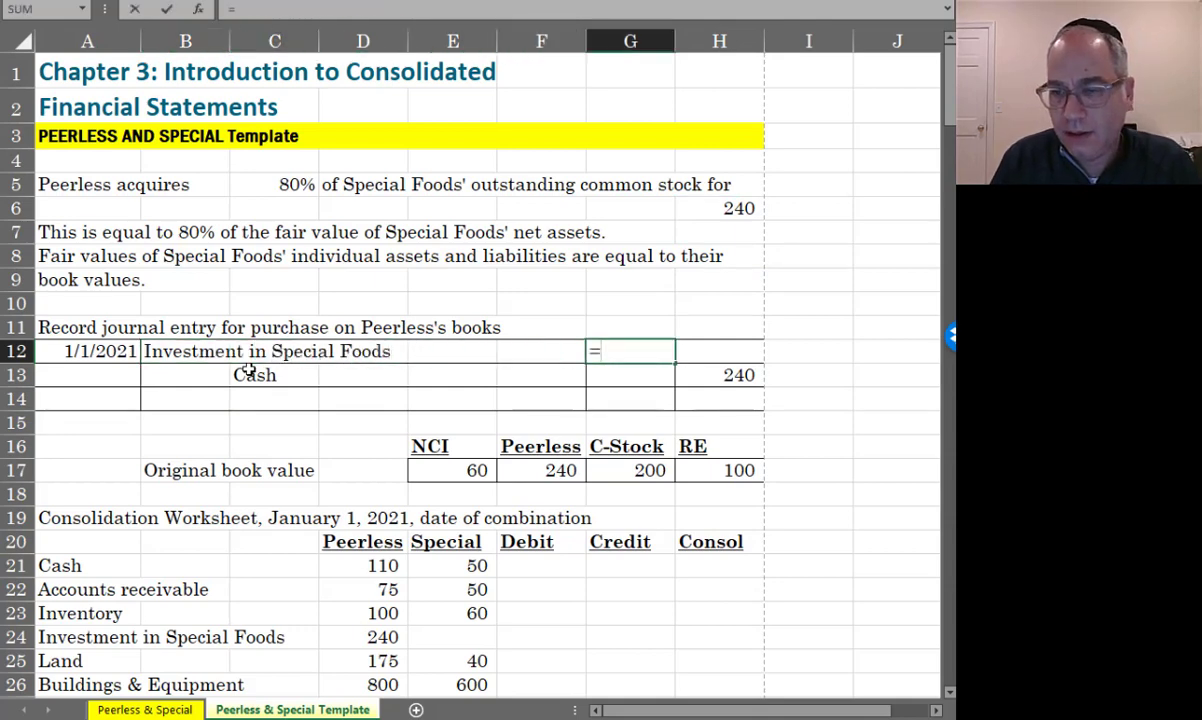
pyautogui.press('Right')
pyautogui.press('Down')
pyautogui.press('Return')
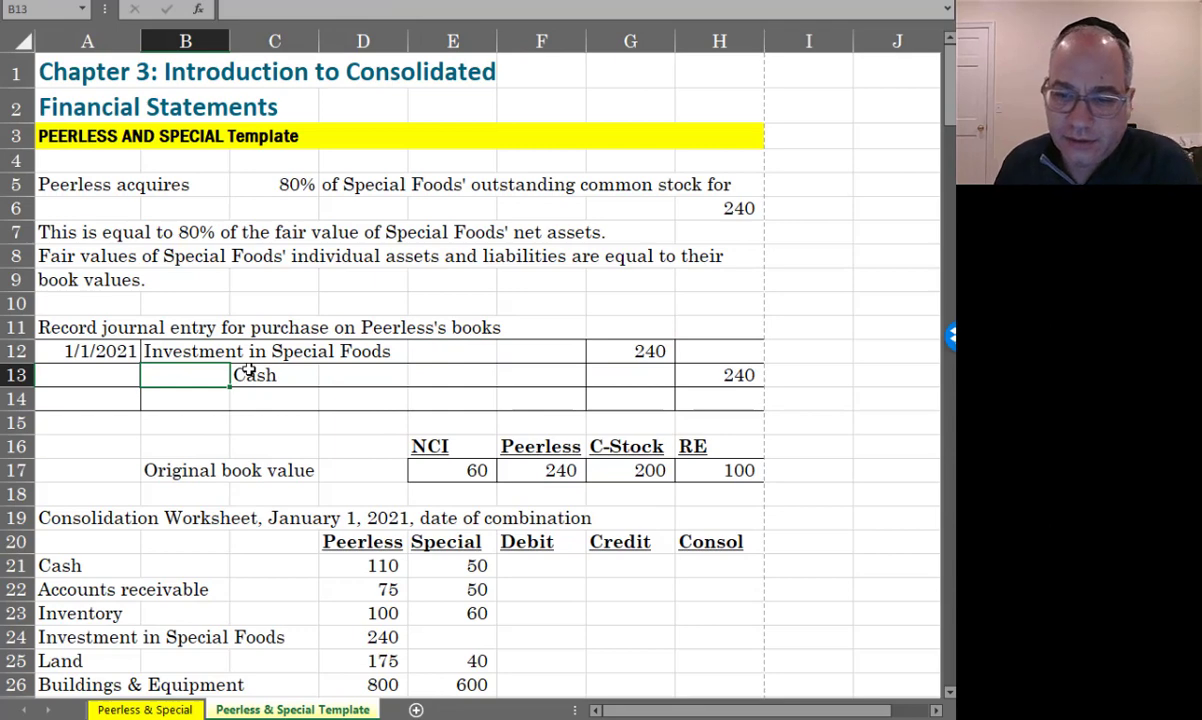
# Examine the original book value breakdown in row 17 and the Peerless and Special columns of the consolidation worksheet
pyautogui.scroll(-2, 249, 370)
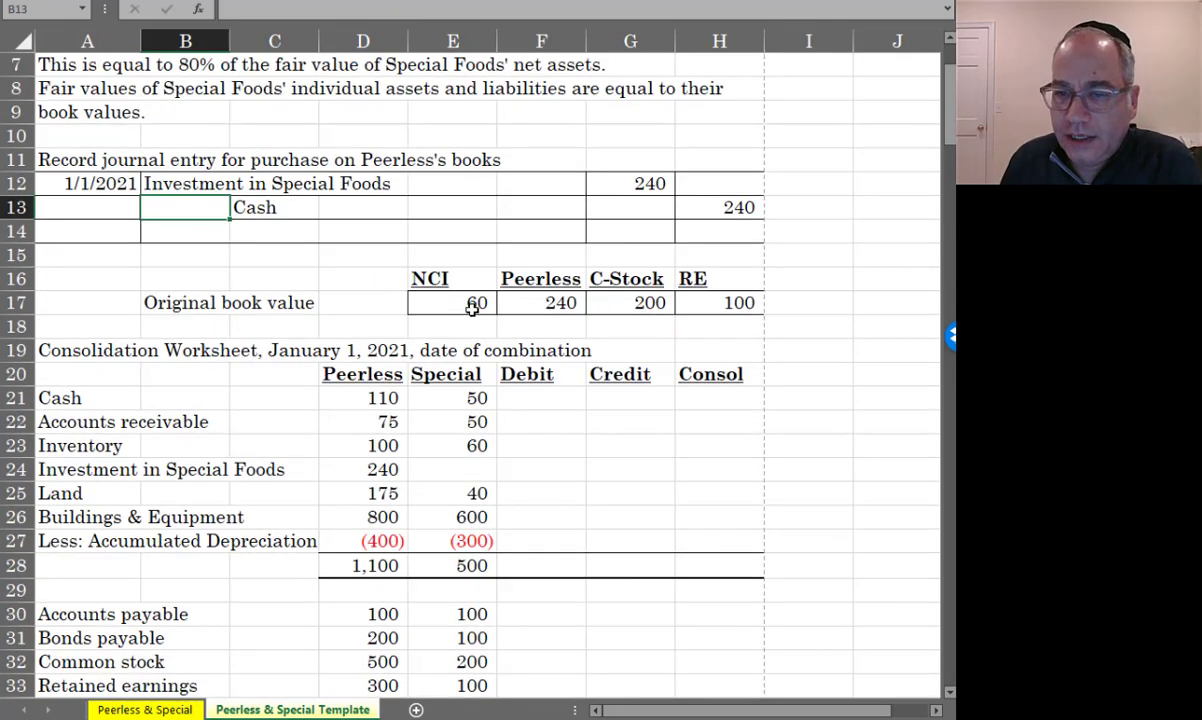
pyautogui.click(627, 303)
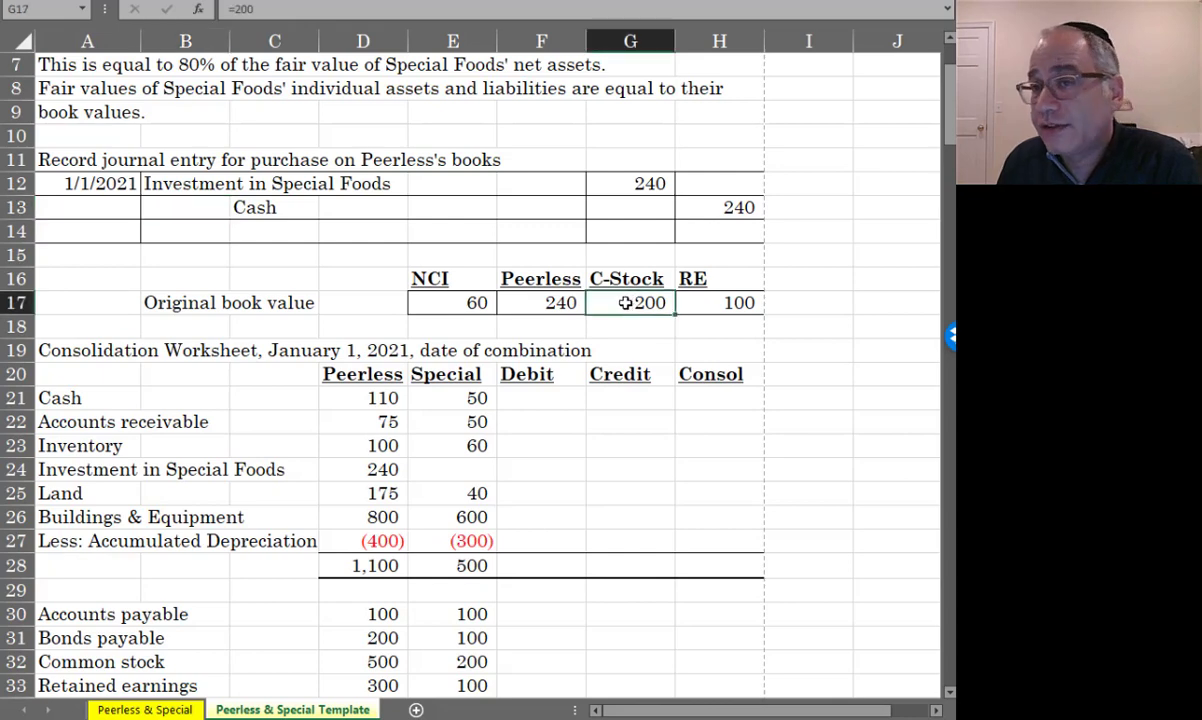
pyautogui.click(705, 302)
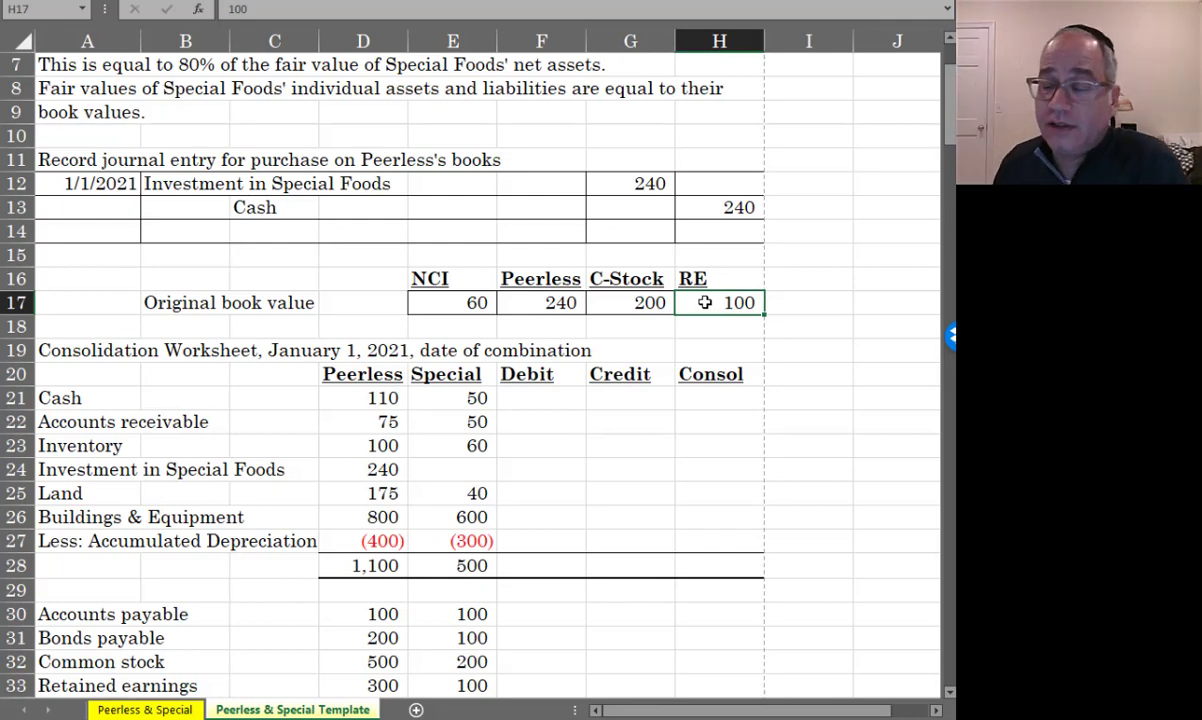
pyautogui.click(559, 310)
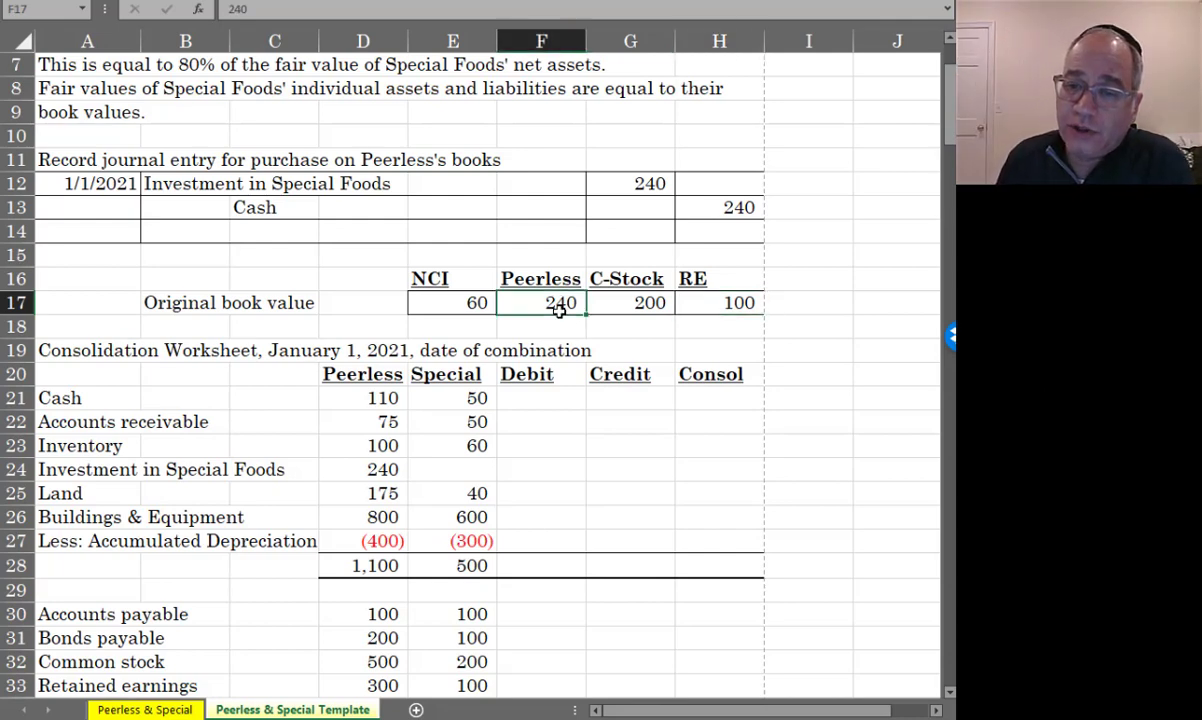
pyautogui.moveTo(262, 288); pyautogui.dragTo(714, 304)
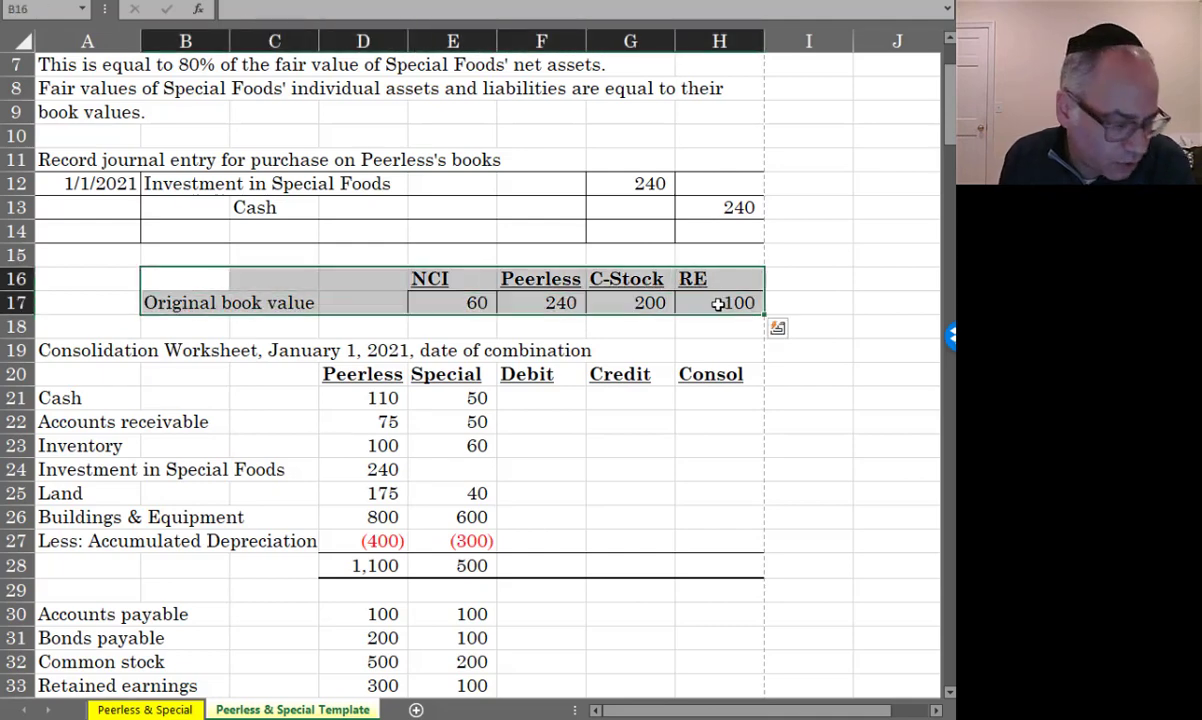
pyautogui.click(397, 379)
pyautogui.scroll(-2, 397, 380)
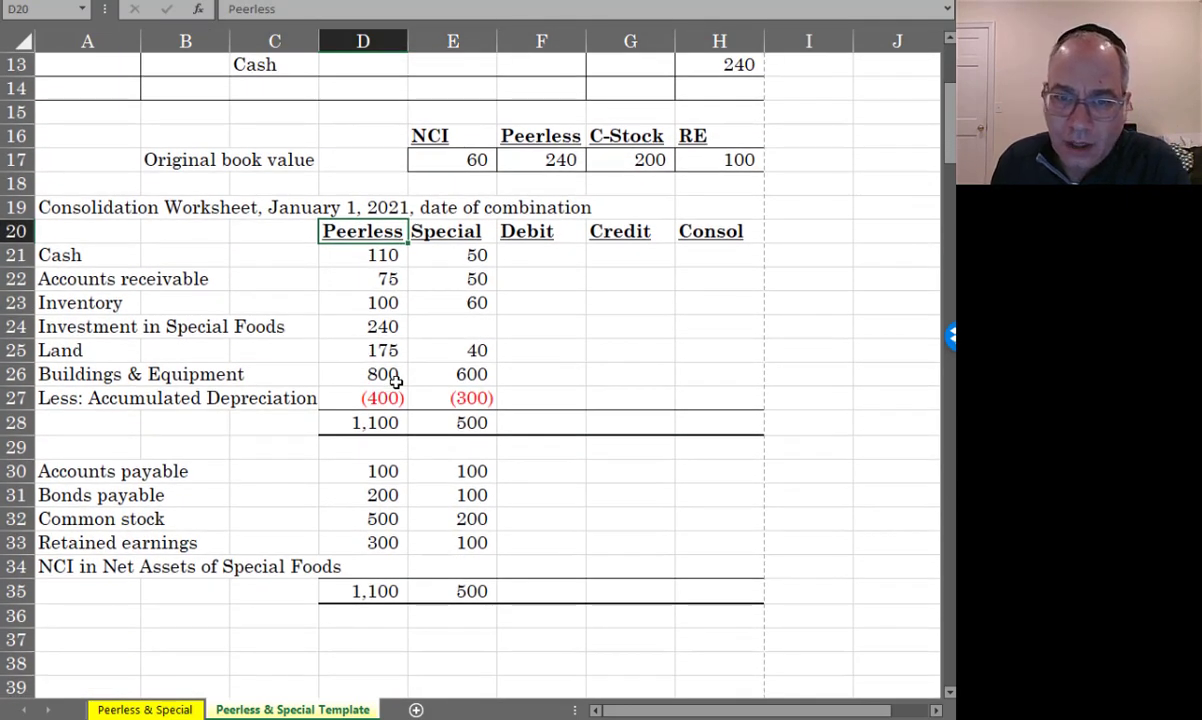
pyautogui.moveTo(370, 232); pyautogui.dragTo(368, 593)
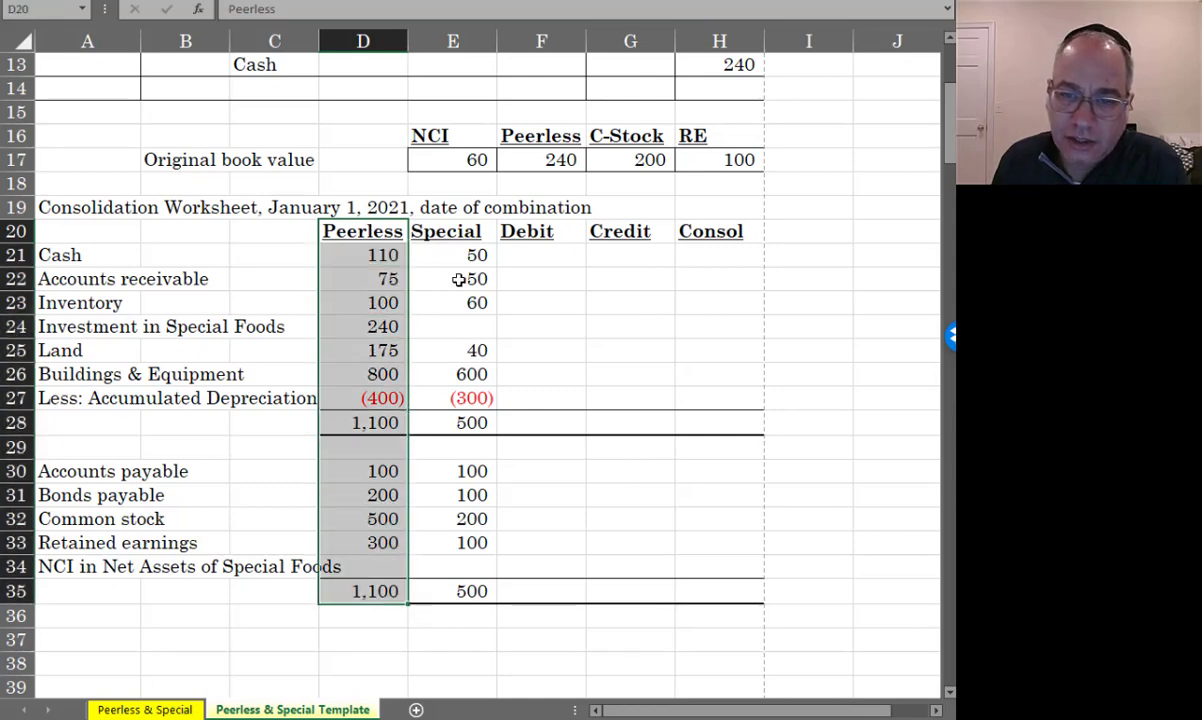
pyautogui.moveTo(427, 221); pyautogui.dragTo(452, 600)
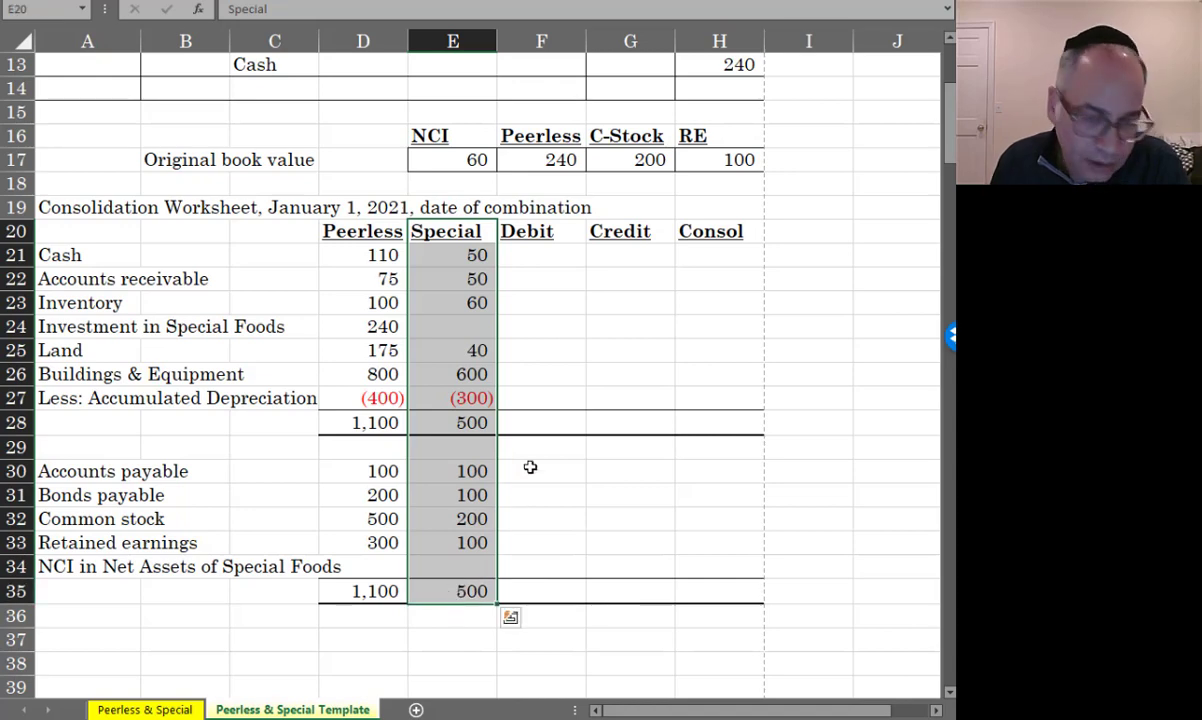
# Credit Investment in Special Foods in G24 with a reference to Peerless's balance in D24
pyautogui.click(605, 333)
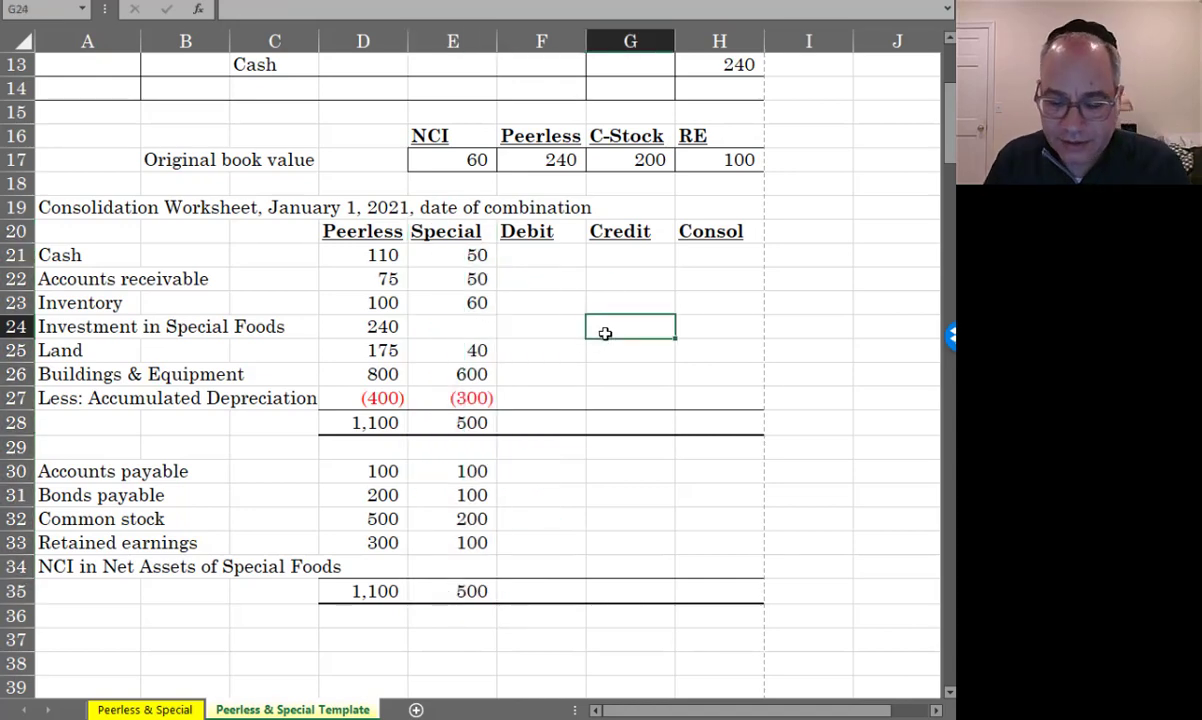
pyautogui.write('=')
pyautogui.press('Left')
pyautogui.press('Left')
pyautogui.press('Left')
pyautogui.press('Return')
# Debit Common stock in F32 and Retained earnings in F33 with references to Special's balances in E32 and E33
pyautogui.click(511, 524)
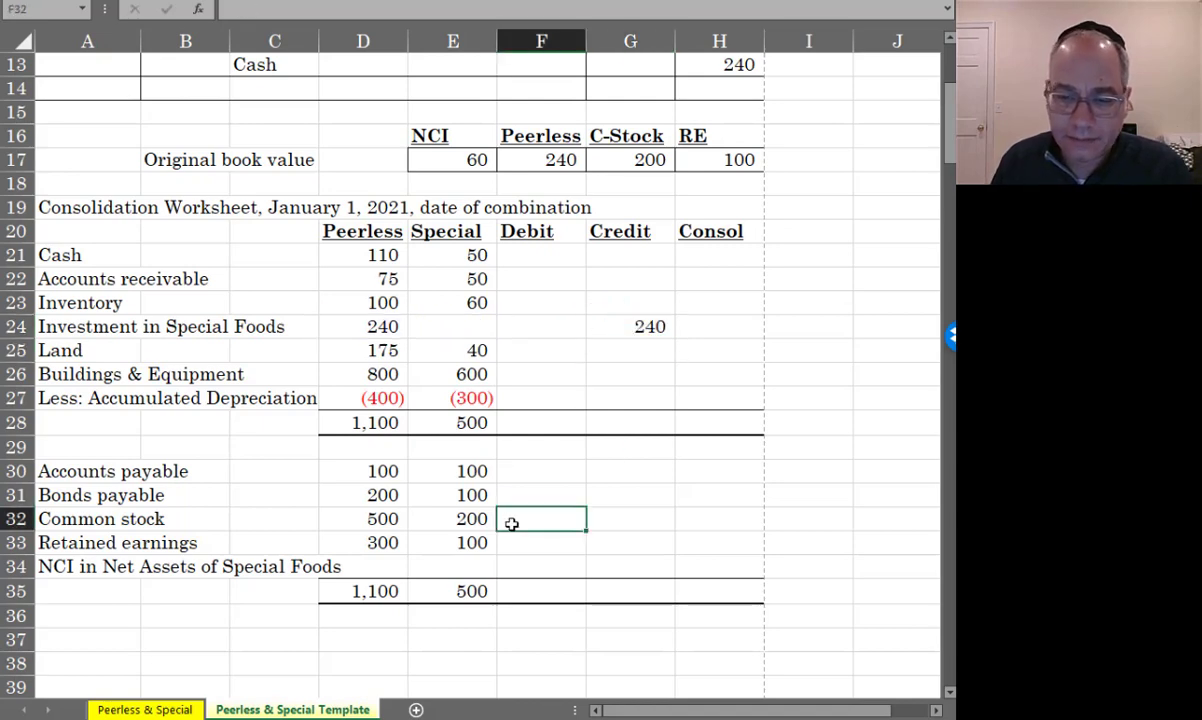
pyautogui.write('=')
pyautogui.press('Left')
pyautogui.press('Return')
pyautogui.write('=')
pyautogui.press('Left')
pyautogui.press('Return')
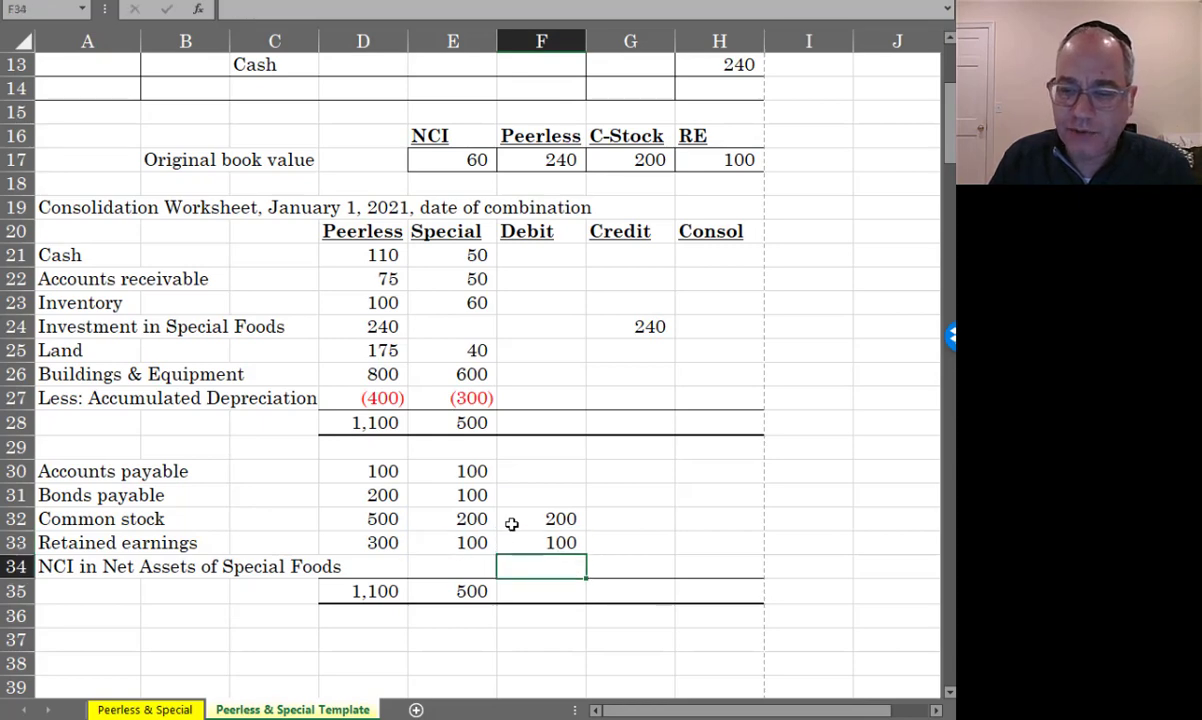
# Credit NCI in Net Assets of Special Foods in G34 with the formula =.2*(F32+F33)
pyautogui.press('Right')
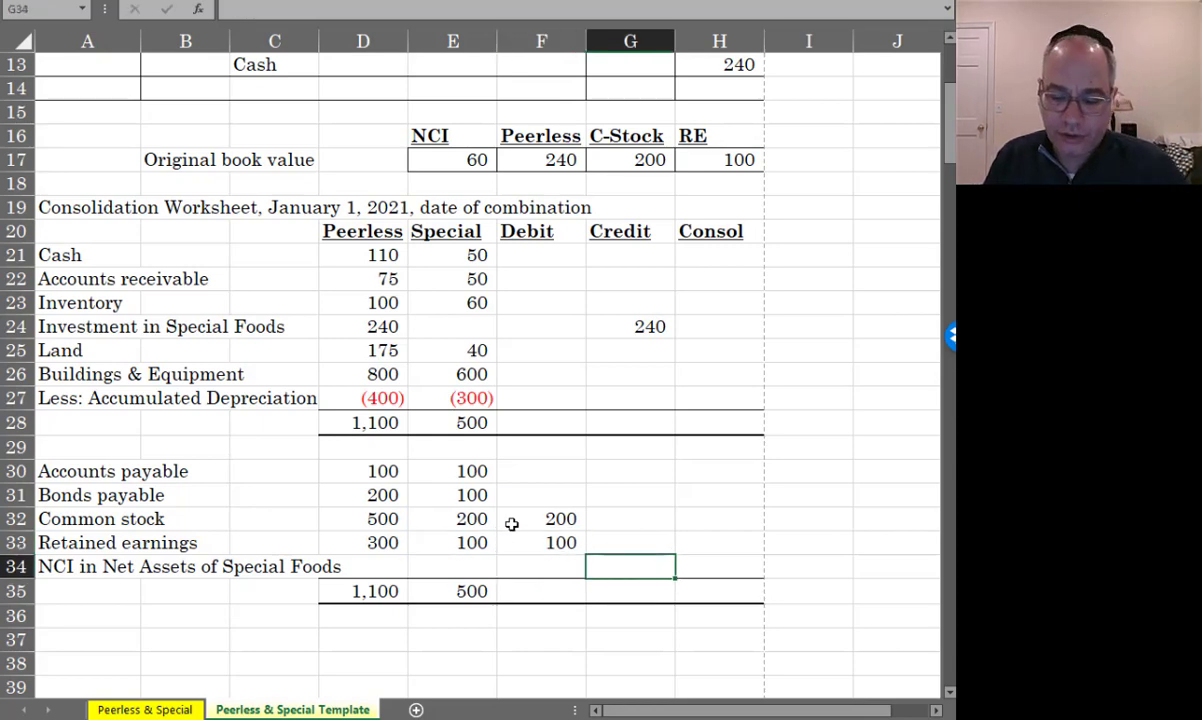
pyautogui.write('=(')
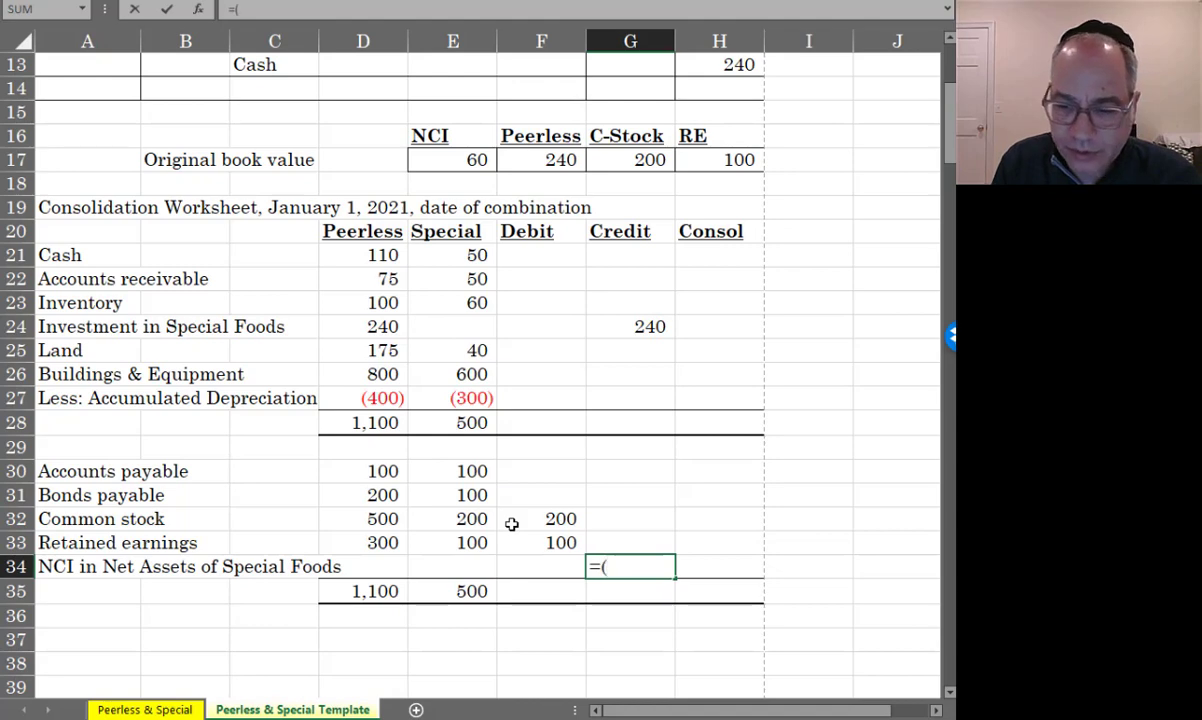
pyautogui.press('BackSpace')
pyautogui.write('.2*(')
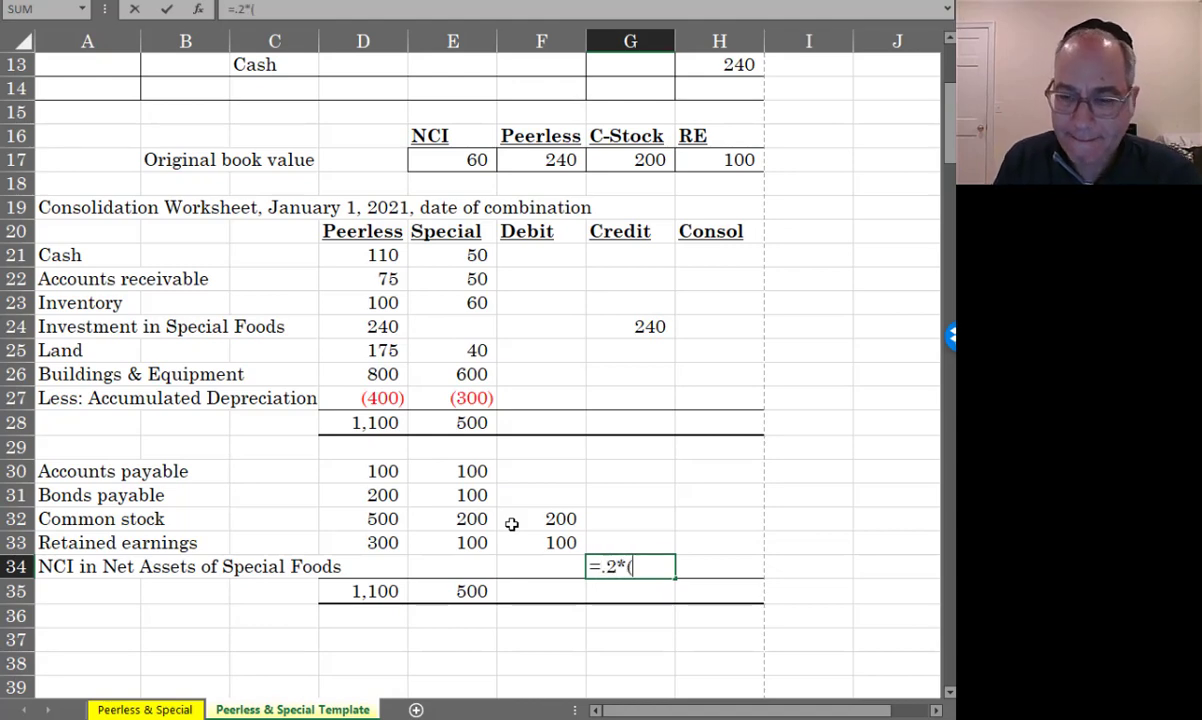
pyautogui.click(511, 524)
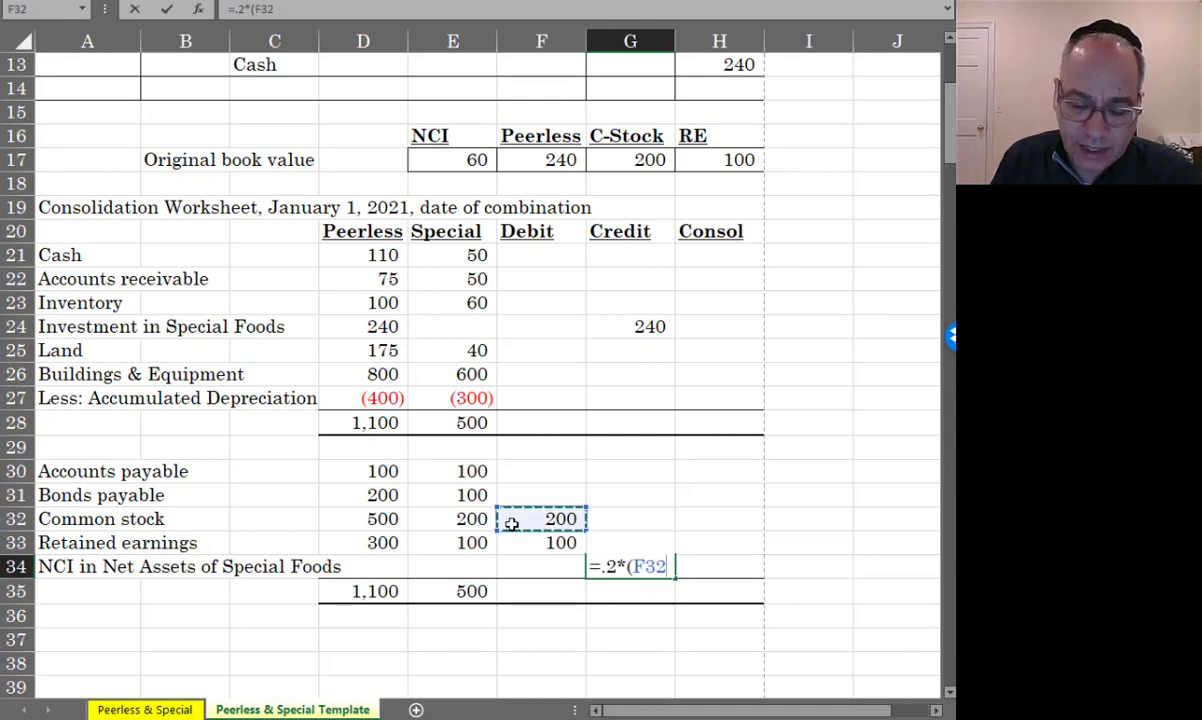
pyautogui.write('+')
pyautogui.press('Up')
pyautogui.press('Left')
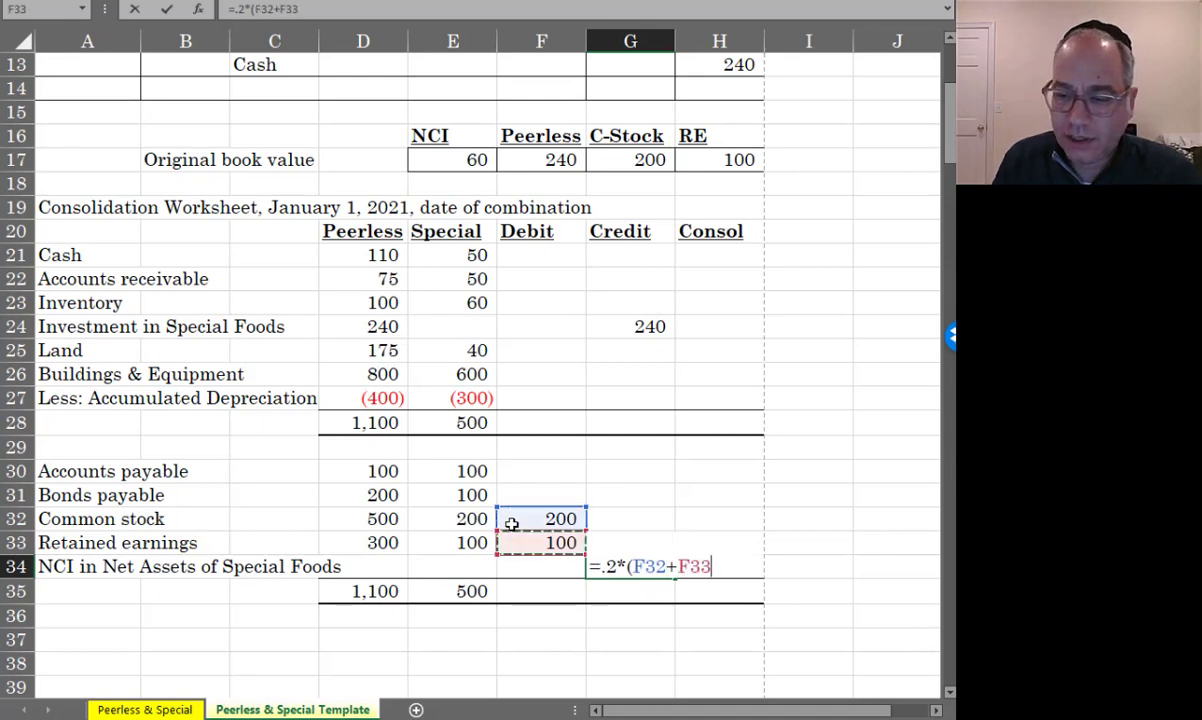
pyautogui.write(')')
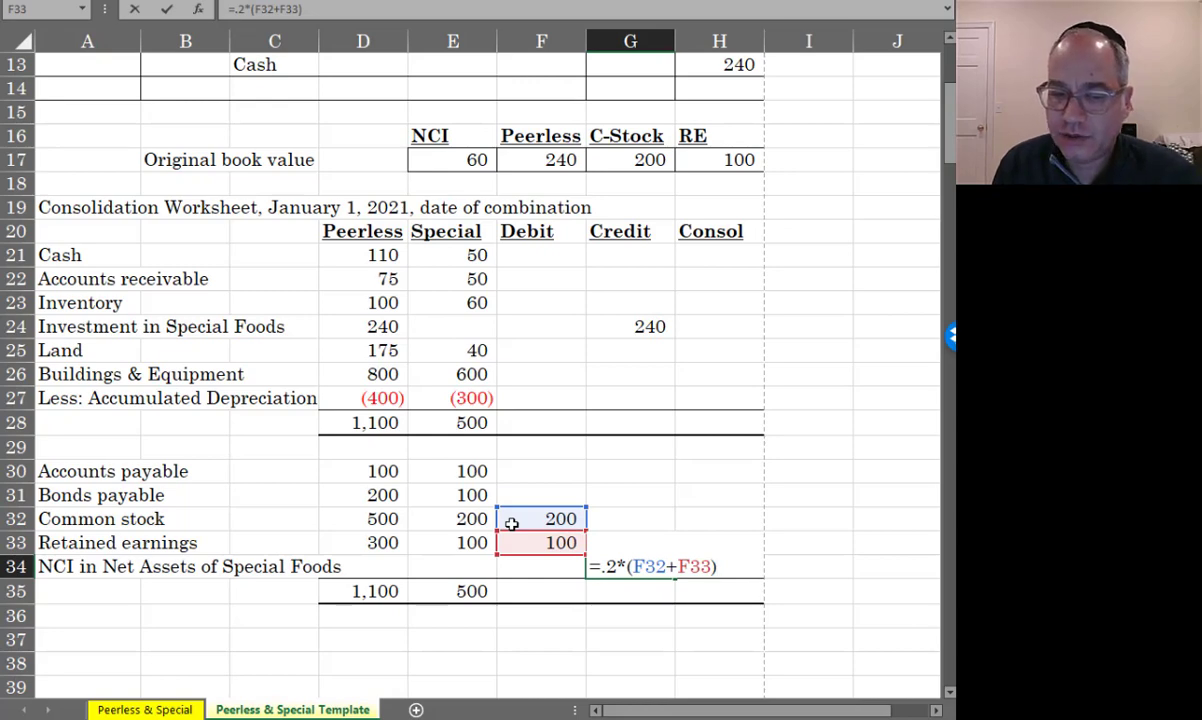
pyautogui.press('Return')
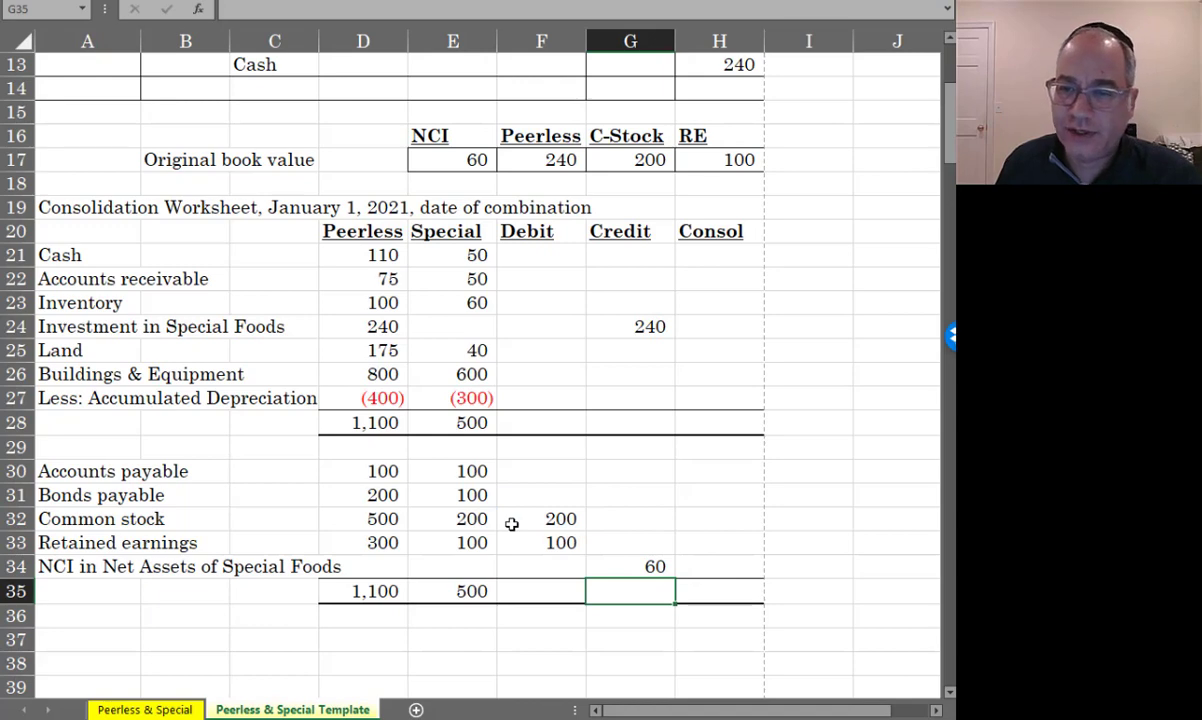
# Start the consolidated Cash formula in H21 by adding the Peerless and Special balances, D21+E21
pyautogui.click(710, 249)
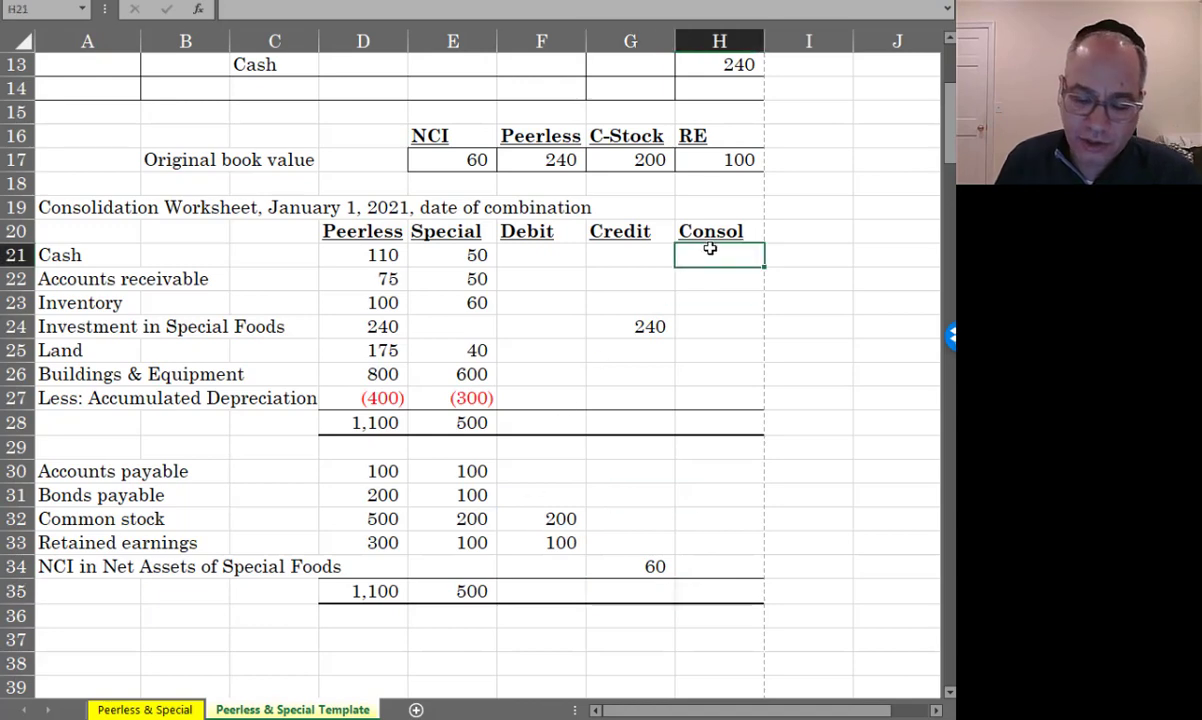
pyautogui.write('=')
pyautogui.press('Left')
pyautogui.press('Left')
pyautogui.press('Left')
pyautogui.press('Left')
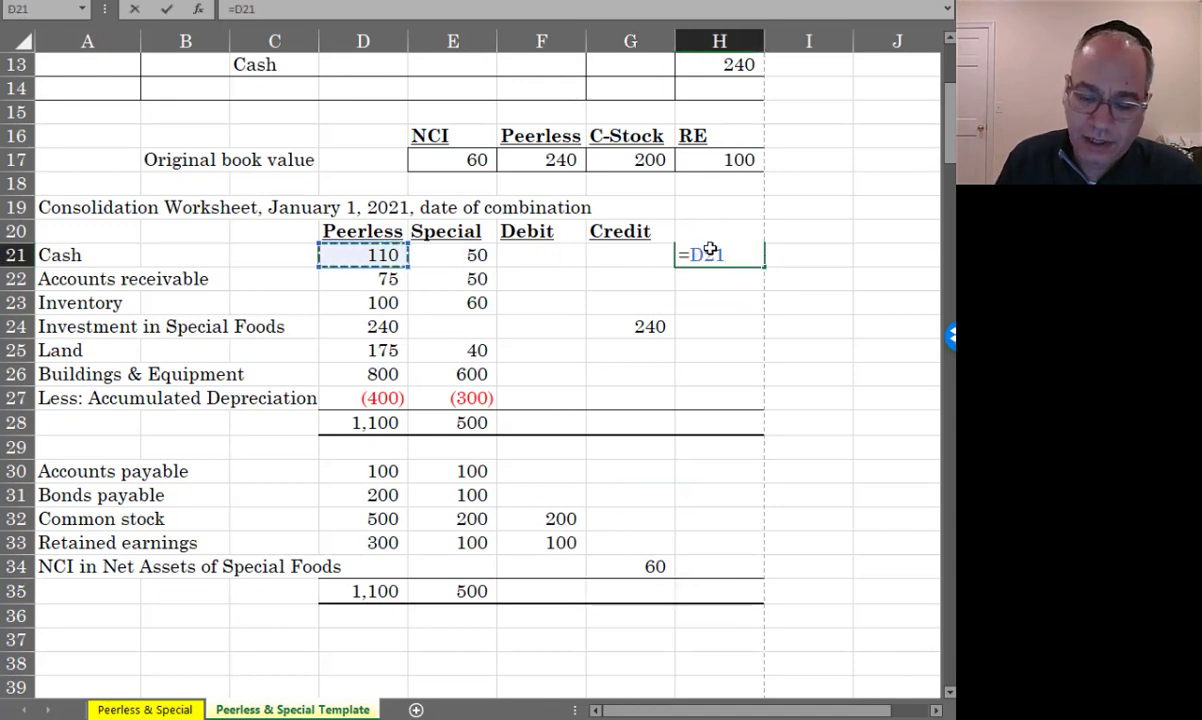
pyautogui.write('+')
pyautogui.press('Left')
pyautogui.press('Left')
pyautogui.press('Left')
pyautogui.write('-')
pyautogui.press('Left')
pyautogui.press('Left')
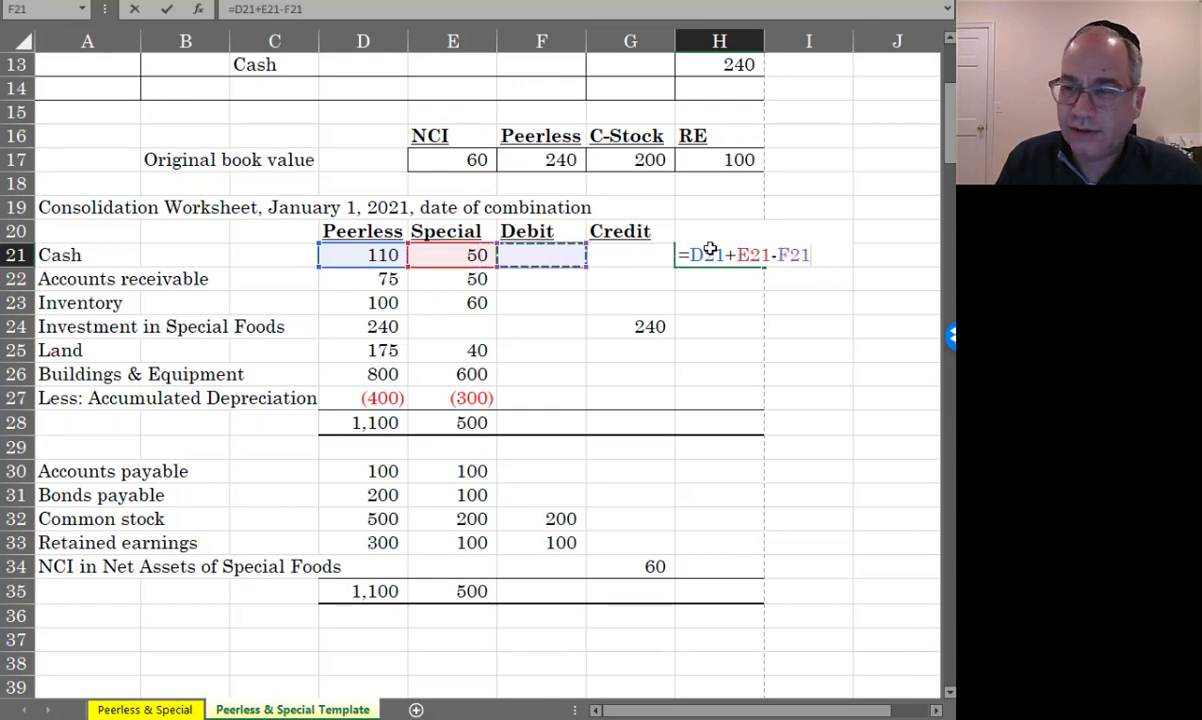
pyautogui.press('F2')
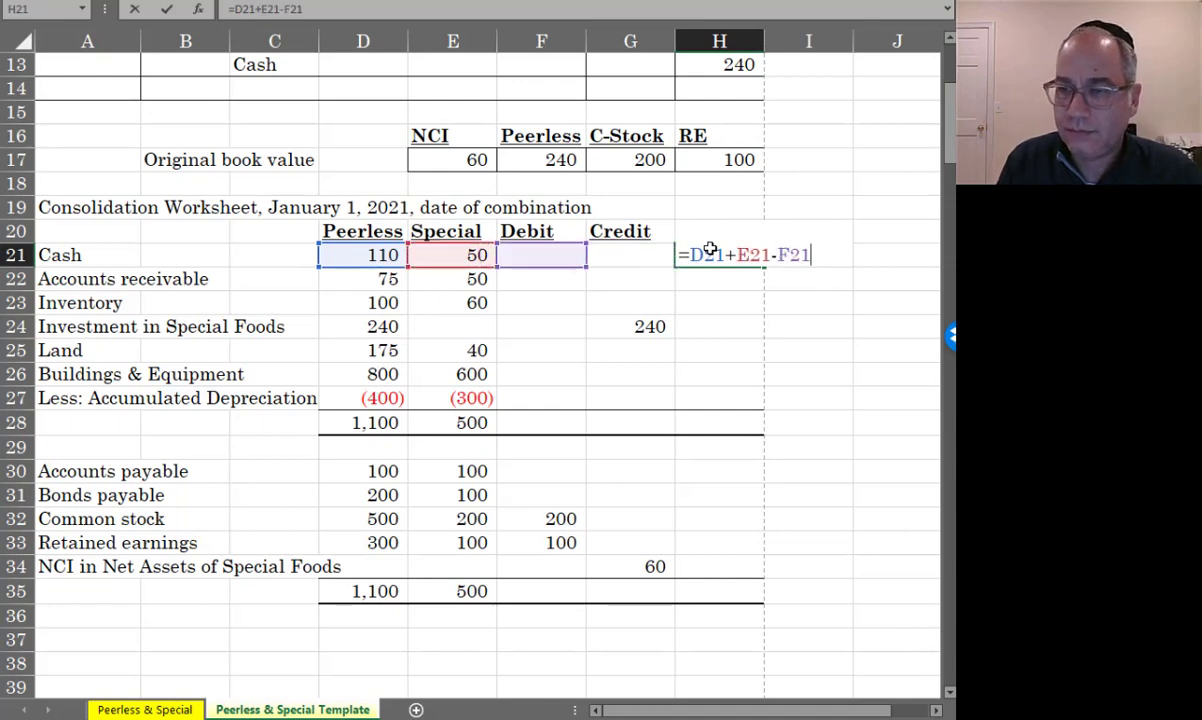
pyautogui.press('BackSpace')
pyautogui.press('BackSpace')
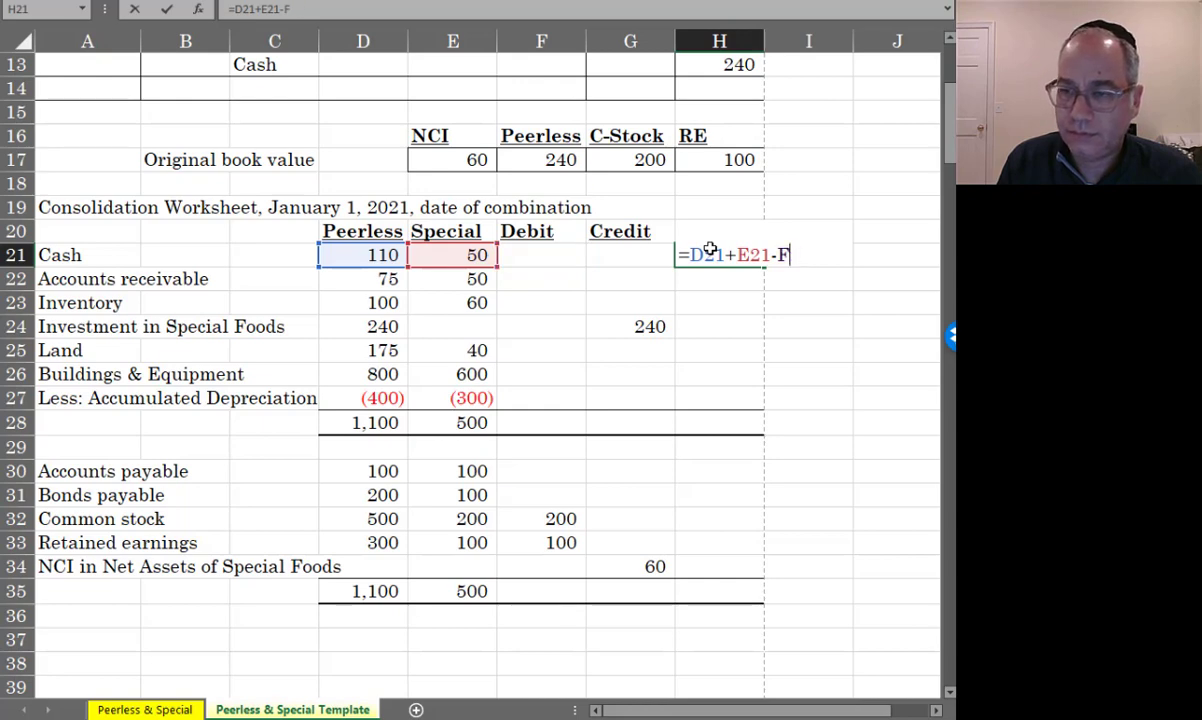
pyautogui.press('BackSpace')
pyautogui.press('BackSpace')
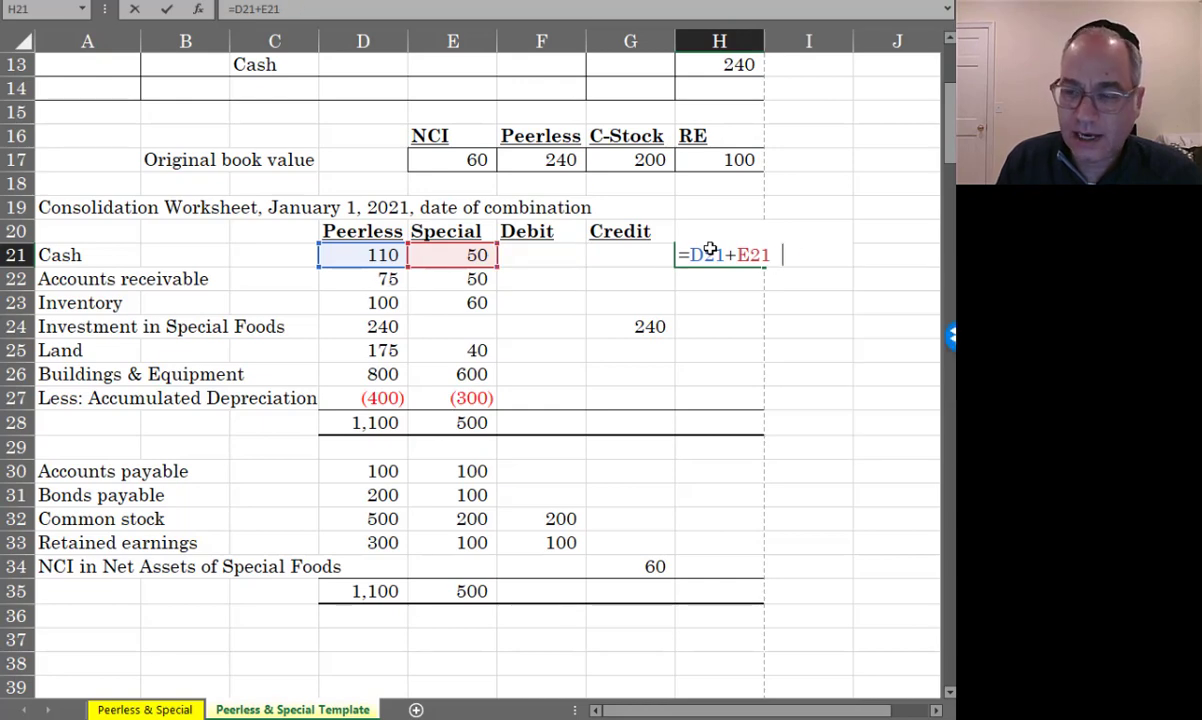
# Complete the H21 formula by adding the debit F21 and subtracting the credit G21
pyautogui.write('+')
pyautogui.press('Left')
pyautogui.press('Left')
pyautogui.write('-')
pyautogui.press('Left')
pyautogui.press('Return')
# Fill the consolidated Cash formula down the Consol column from H21 through H27
pyautogui.press('Up')
pyautogui.hotkey('shift', 'Down')
pyautogui.hotkey('shift', 'Down')
pyautogui.hotkey('shift', 'Down')
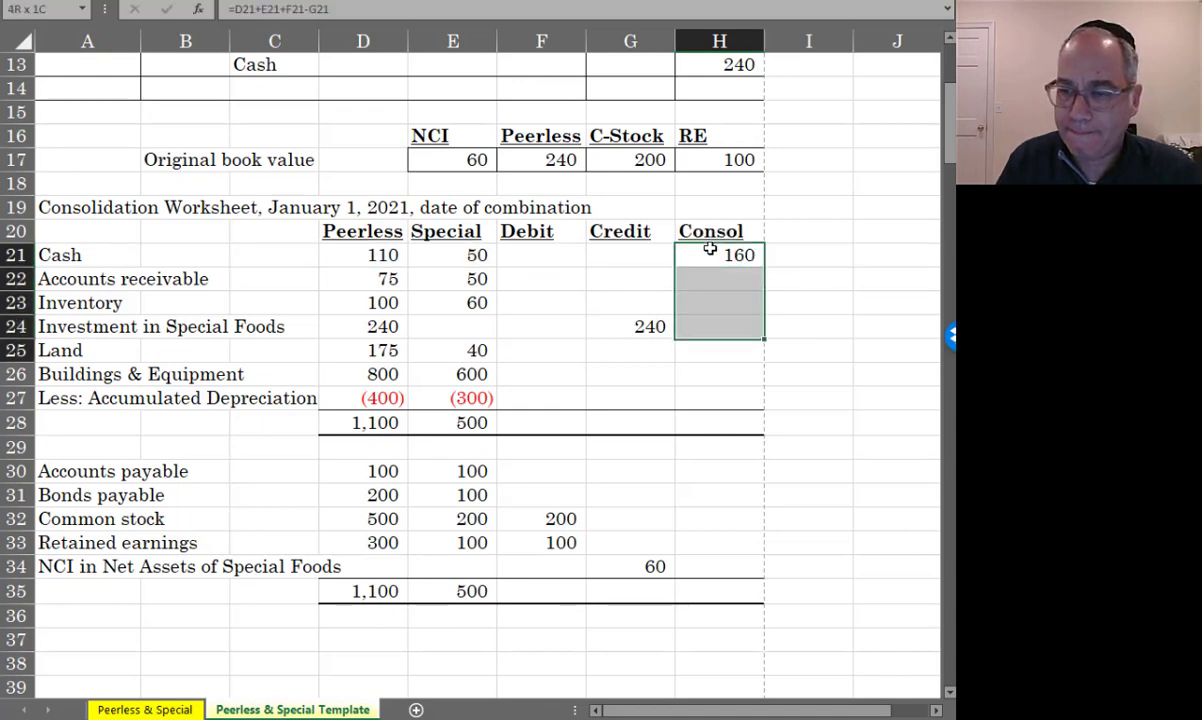
pyautogui.hotkey('shift', 'Down')
pyautogui.hotkey('shift', 'Down')
pyautogui.hotkey('ctrl', 'd')
# Fill the total assets sum in E28 across the Debit, Credit and Consol columns through H28
pyautogui.press('Down')
pyautogui.press('Down')
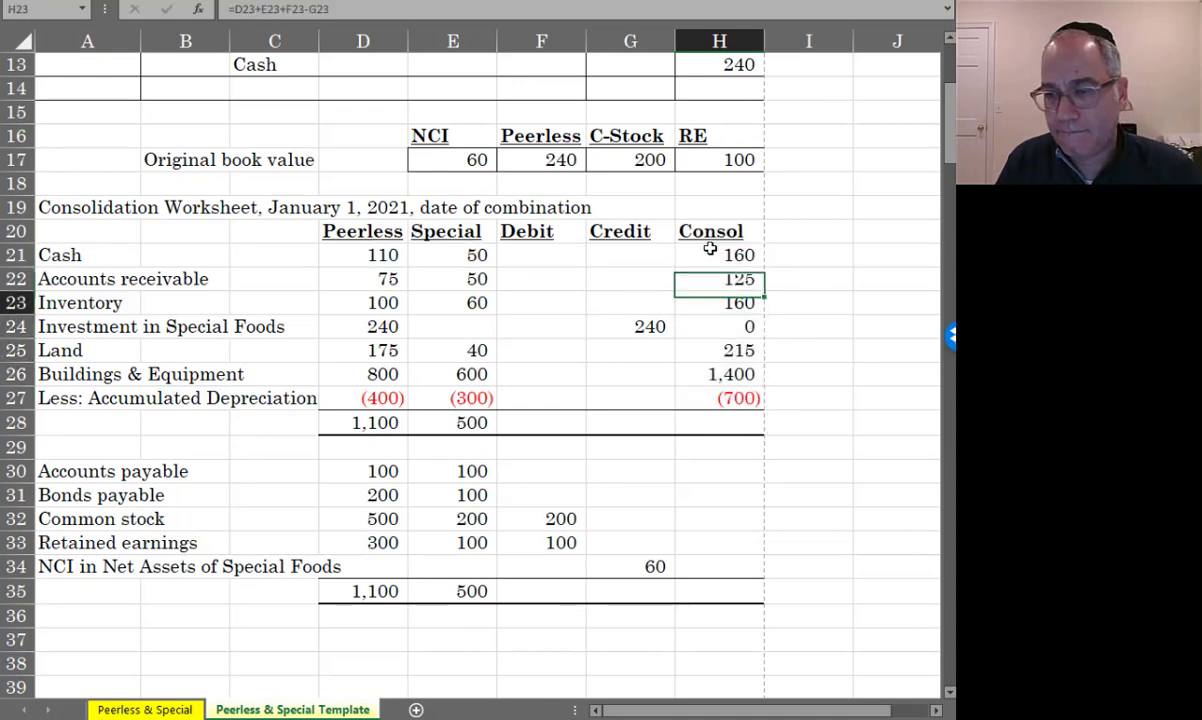
pyautogui.press('Down')
pyautogui.press('Down')
pyautogui.press('Down')
pyautogui.press('Down')
pyautogui.press('Down')
pyautogui.press('Left')
pyautogui.press('Left')
pyautogui.press('Left')
pyautogui.hotkey('shift', 'Right')
pyautogui.hotkey('shift', 'Right')
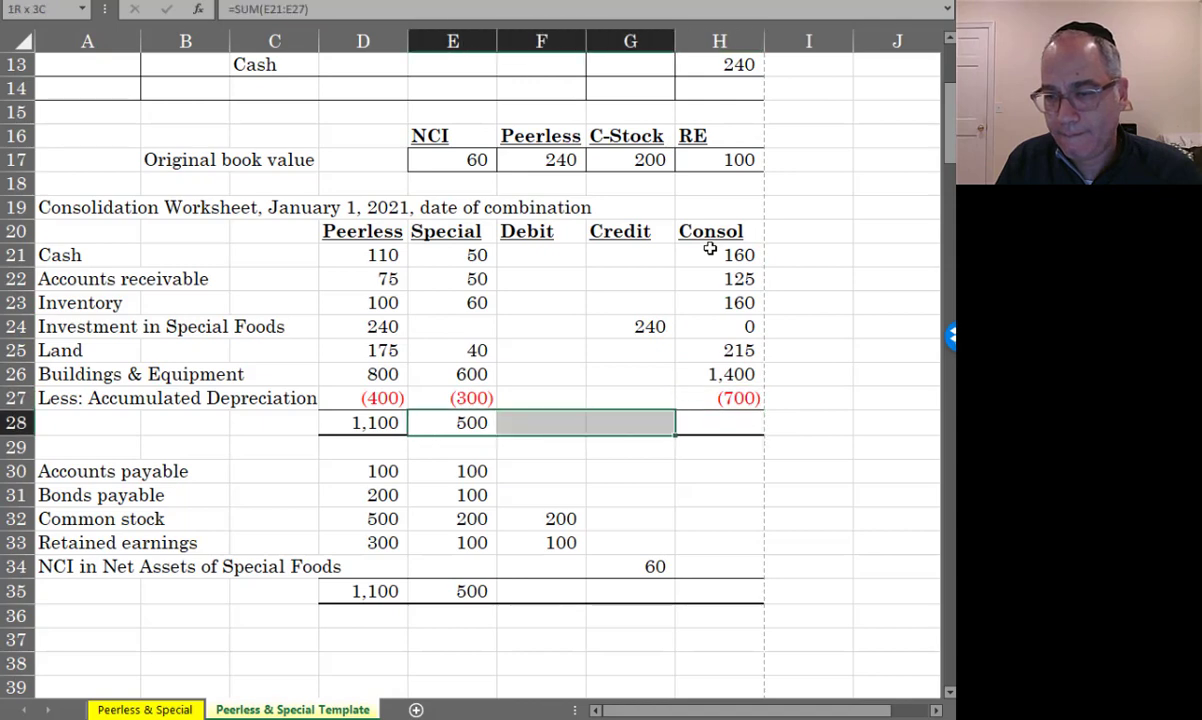
pyautogui.hotkey('shift', 'Right')
pyautogui.hotkey('ctrl', 'r')
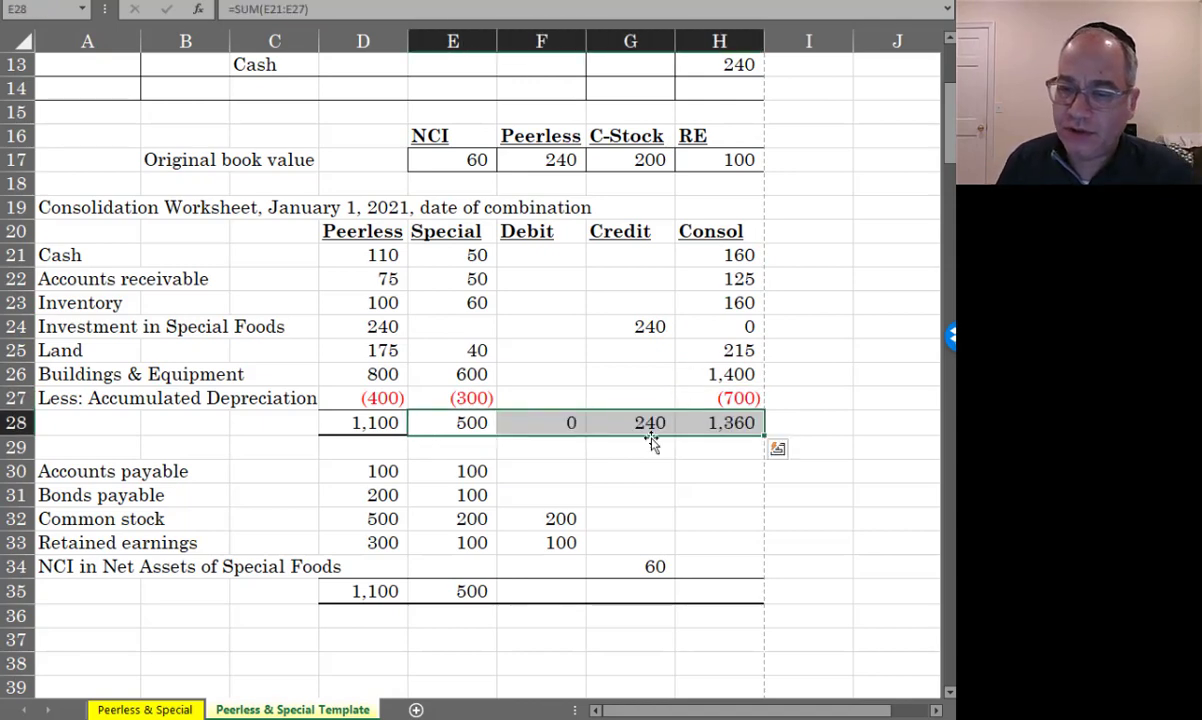
# Fill the liabilities and equity sum in E35 across the Debit, Credit and Consol columns through H35
pyautogui.moveTo(470, 591); pyautogui.dragTo(706, 591)
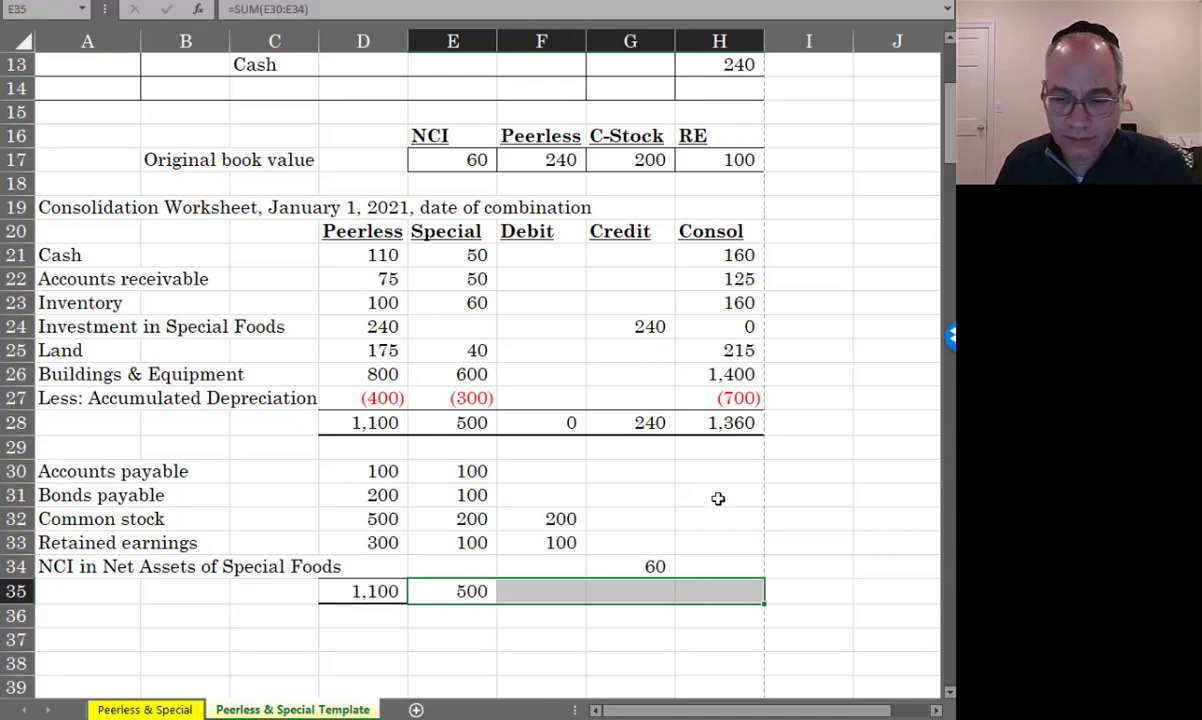
pyautogui.hotkey('ctrl', 'r')
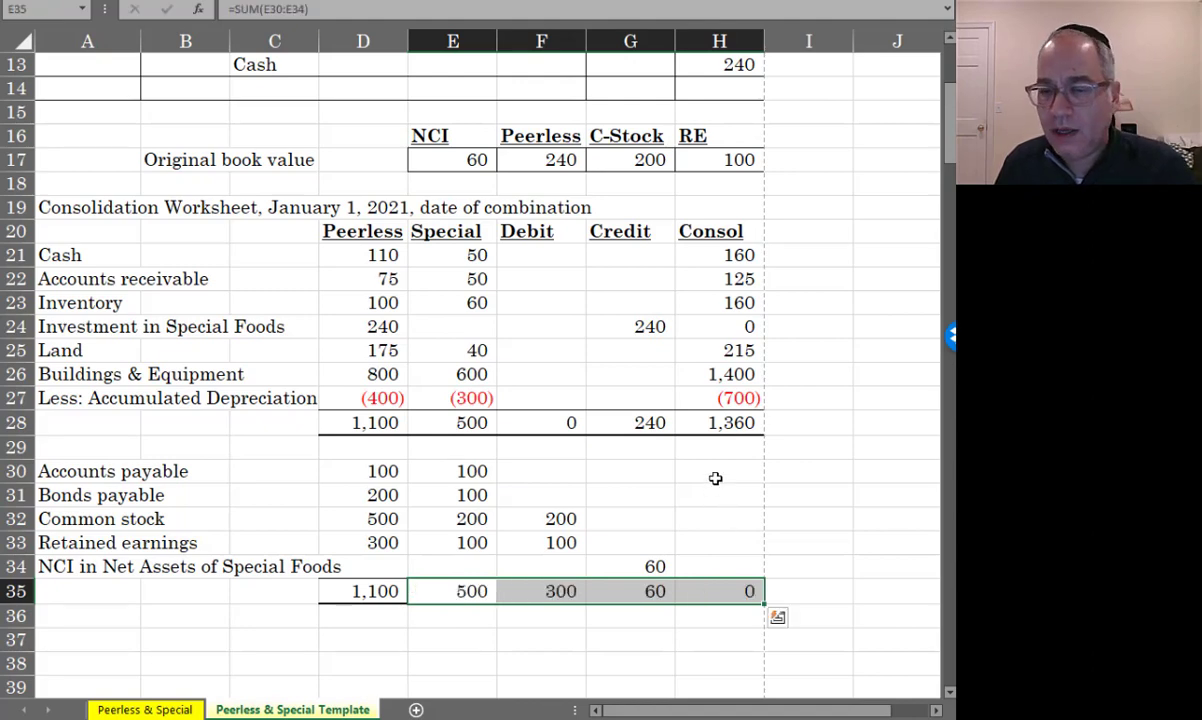
# Enter the consolidated Accounts payable formula in H30 as =D30+E30-F30+G30
pyautogui.click(715, 476)
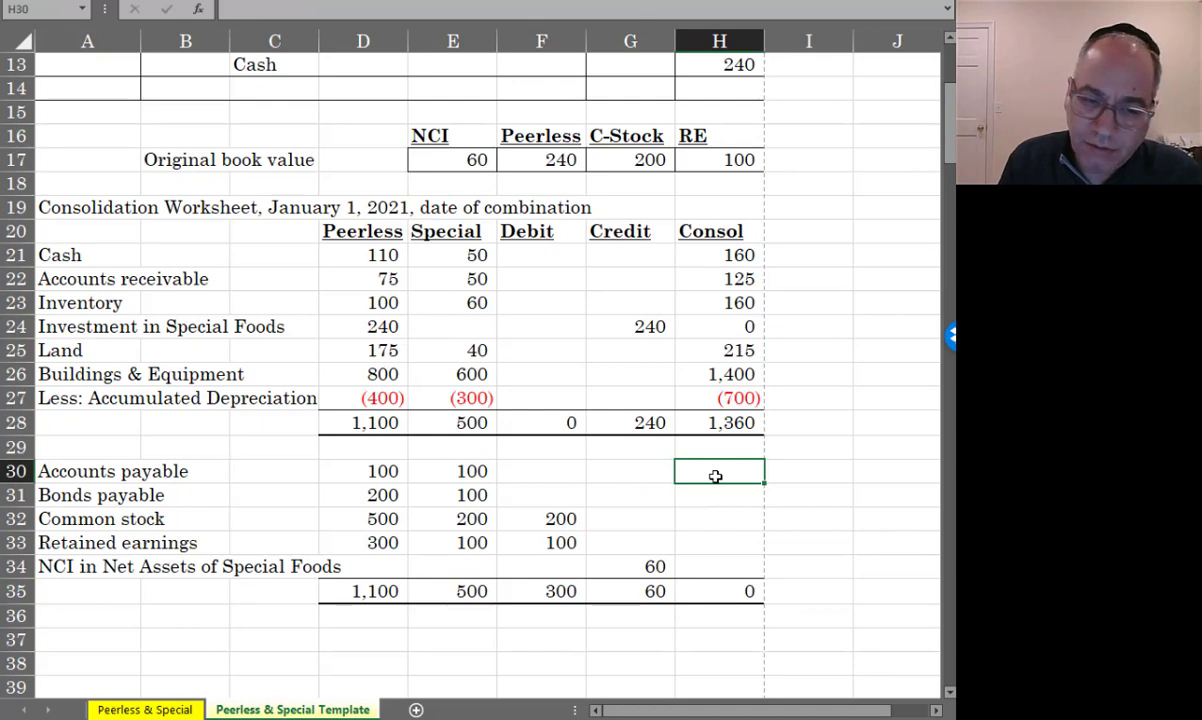
pyautogui.write('=')
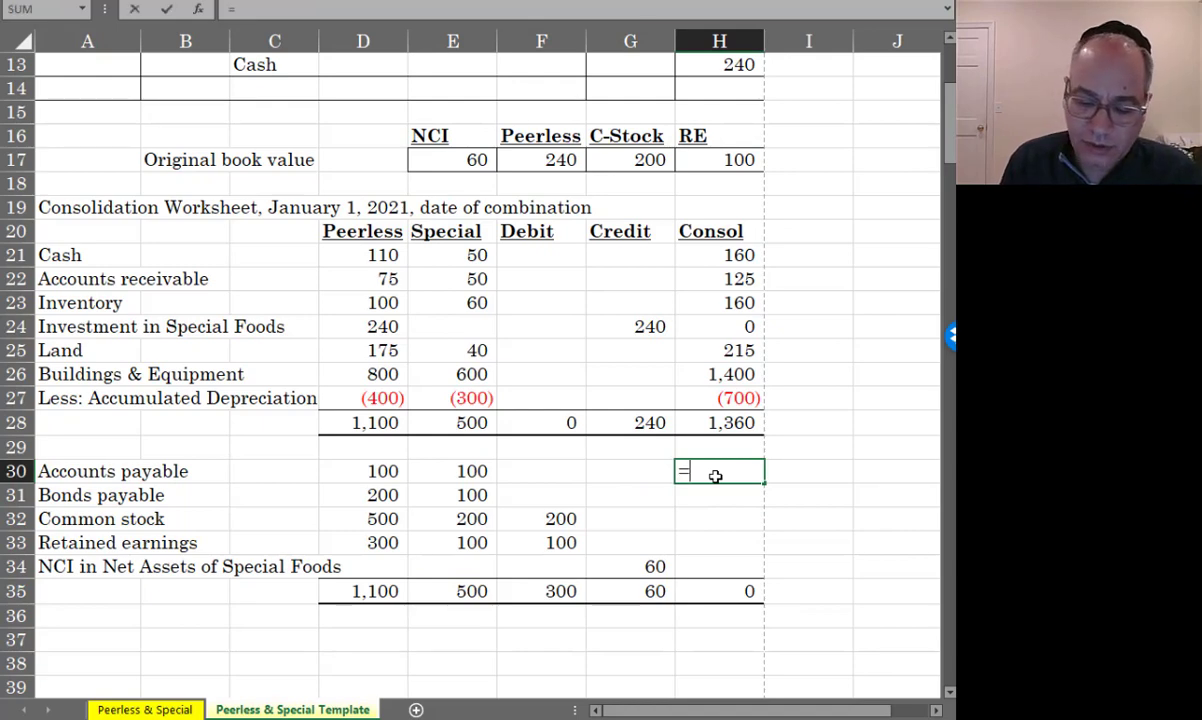
pyautogui.press('Left')
pyautogui.press('Left')
pyautogui.press('Left')
pyautogui.press('Left')
pyautogui.write('+')
pyautogui.press('Left')
pyautogui.press('Left')
pyautogui.press('Left')
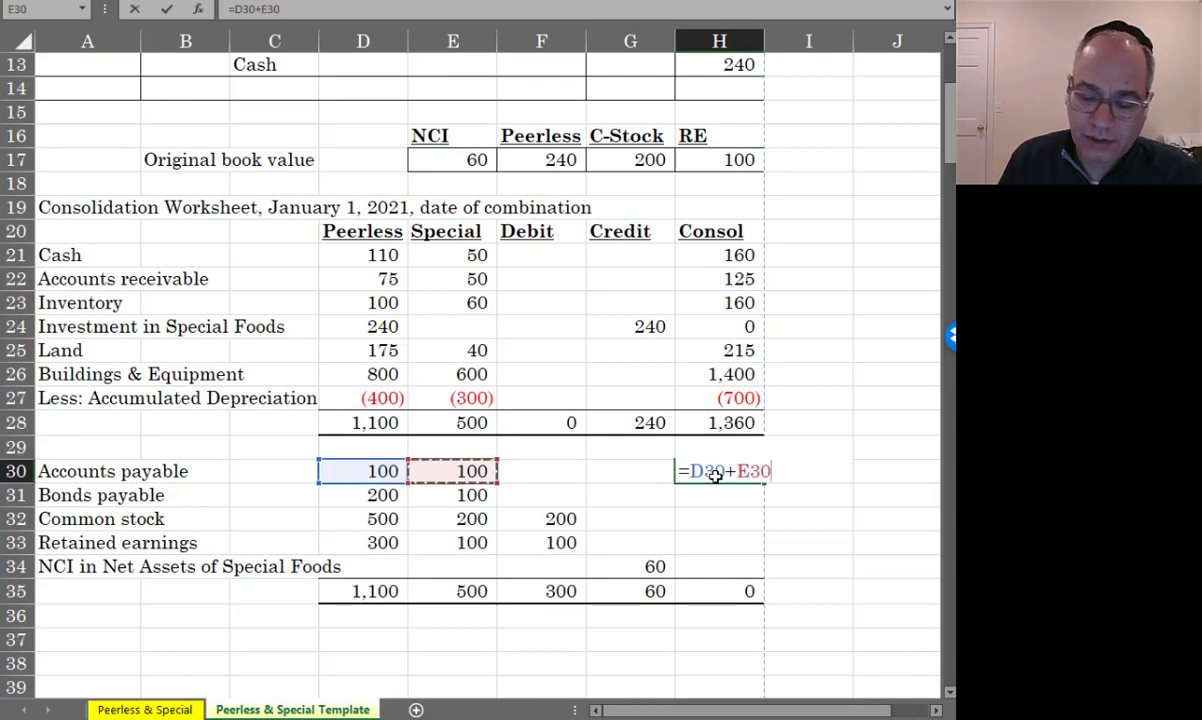
pyautogui.write('-')
pyautogui.press('Left')
pyautogui.press('Left')
pyautogui.write('+')
pyautogui.press('Left')
pyautogui.press('Return')
# Fill the H30 formula down the Consol column through H34 and compare the totals in H28 and H35
pyautogui.press('Up')
pyautogui.hotkey('shift', 'Down')
pyautogui.hotkey('shift', 'Down')
pyautogui.hotkey('shift', 'Down')
pyautogui.hotkey('shift', 'Down')
pyautogui.hotkey('ctrl', 'd')
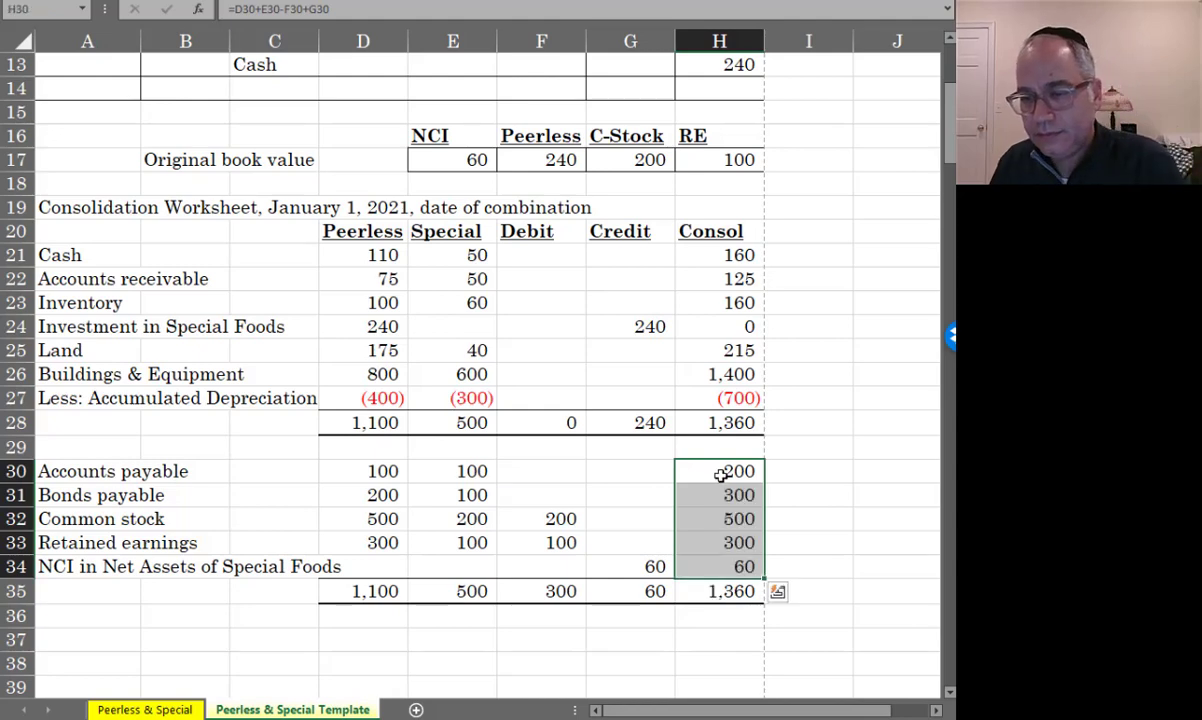
pyautogui.click(729, 424)
pyautogui.click(707, 600)
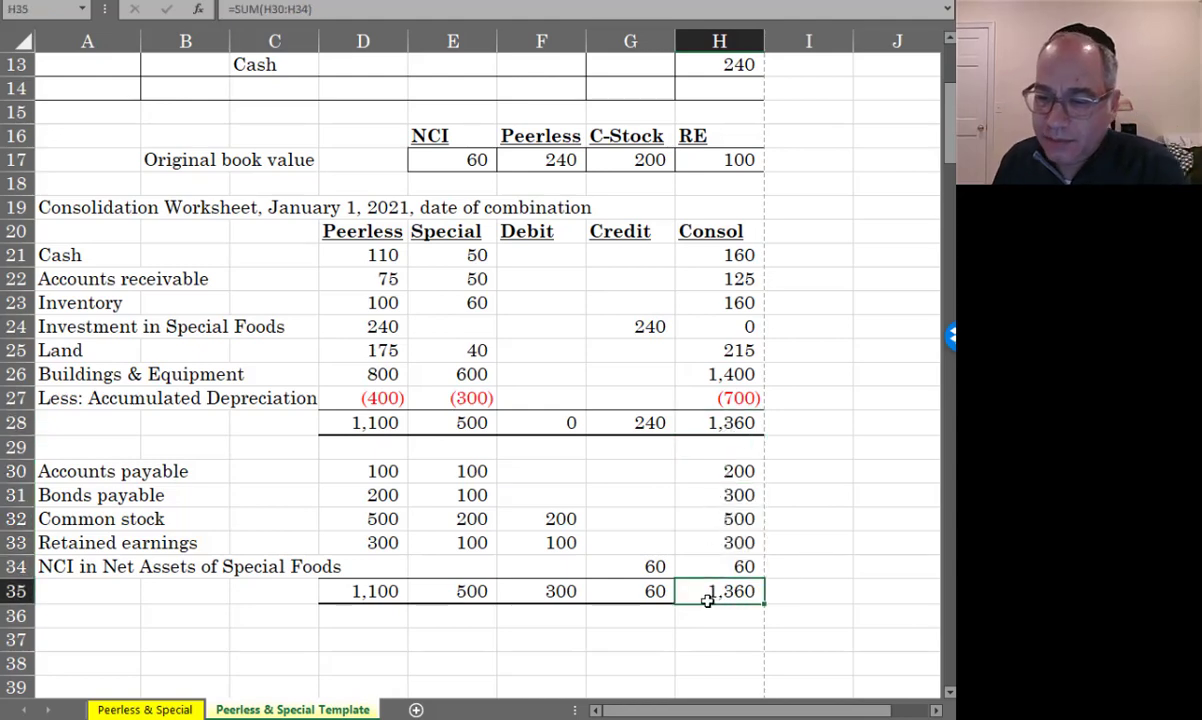
# Highlight the elimination entry amounts in G34, F33, F32 and G24 with a yellow fill
pyautogui.click(636, 568)
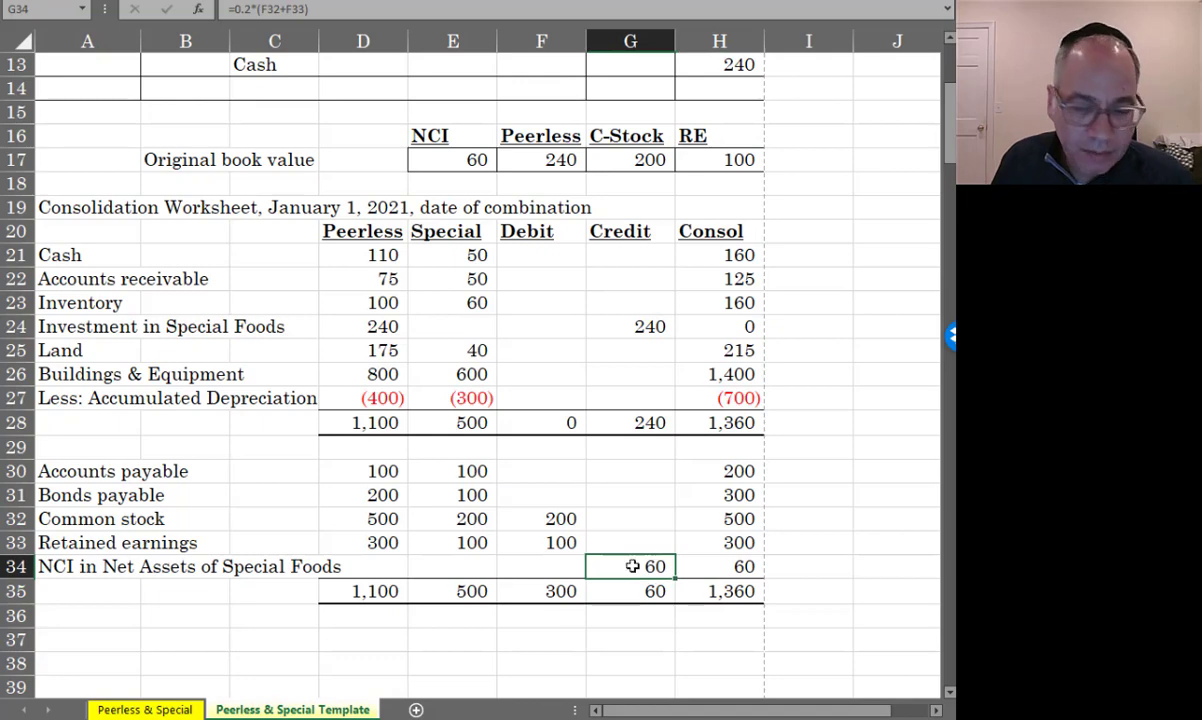
pyautogui.keyDown('ctrl'); pyautogui.click(565, 541); pyautogui.keyUp('ctrl')
pyautogui.keyDown('ctrl'); pyautogui.click(565, 519); pyautogui.keyUp('ctrl')
pyautogui.keyDown('ctrl'); pyautogui.click(655, 326); pyautogui.keyUp('ctrl')
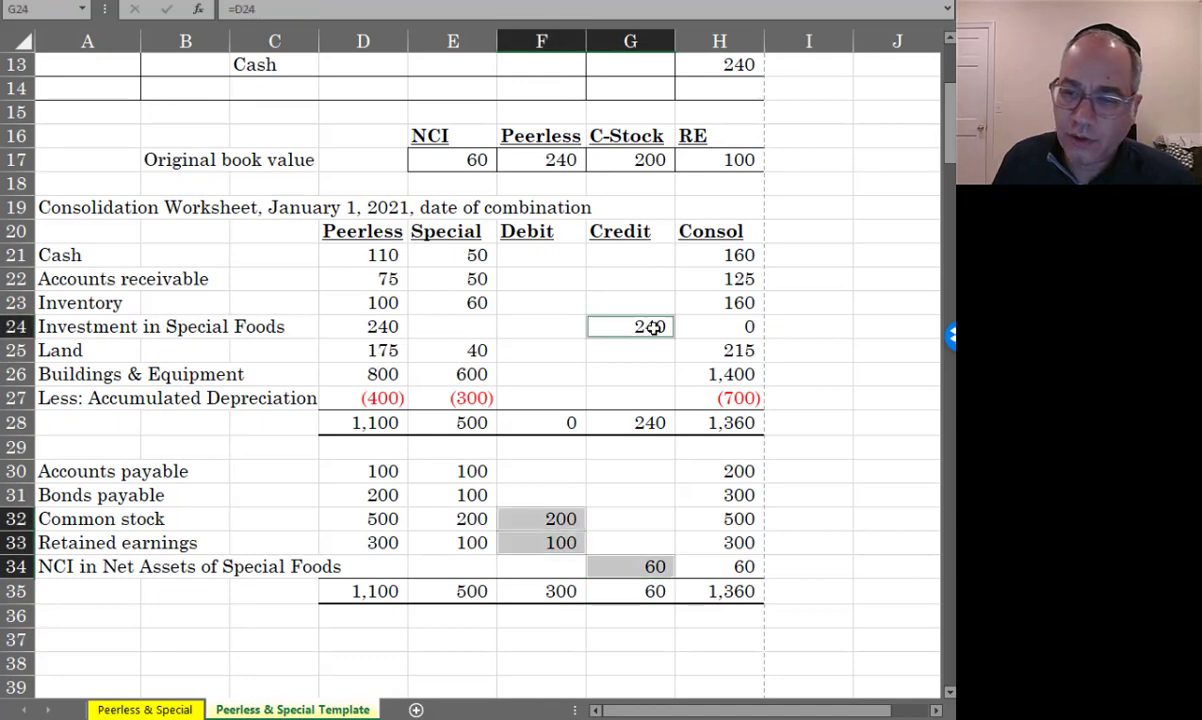
pyautogui.rightClick(676, 331)
pyautogui.click(726, 300)
pyautogui.click(592, 375)
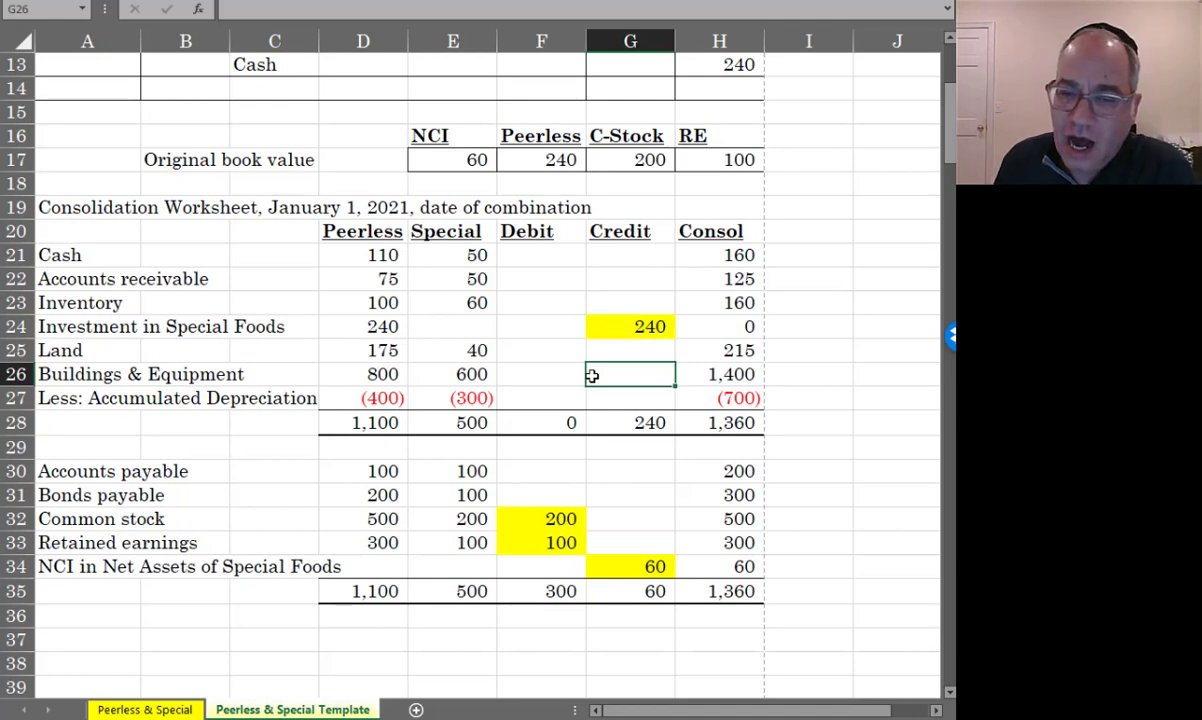
# Debit Accumulated Depreciation in F27 with the negative of Special's balance, -E27
pyautogui.click(529, 400)
pyautogui.write('-')
pyautogui.press('Left')
pyautogui.press('Return')
# Credit Buildings & Equipment in G26 with a formula equal to the debit in F27
pyautogui.press('Up')
pyautogui.press('Up')
pyautogui.press('Right')
pyautogui.write('=')
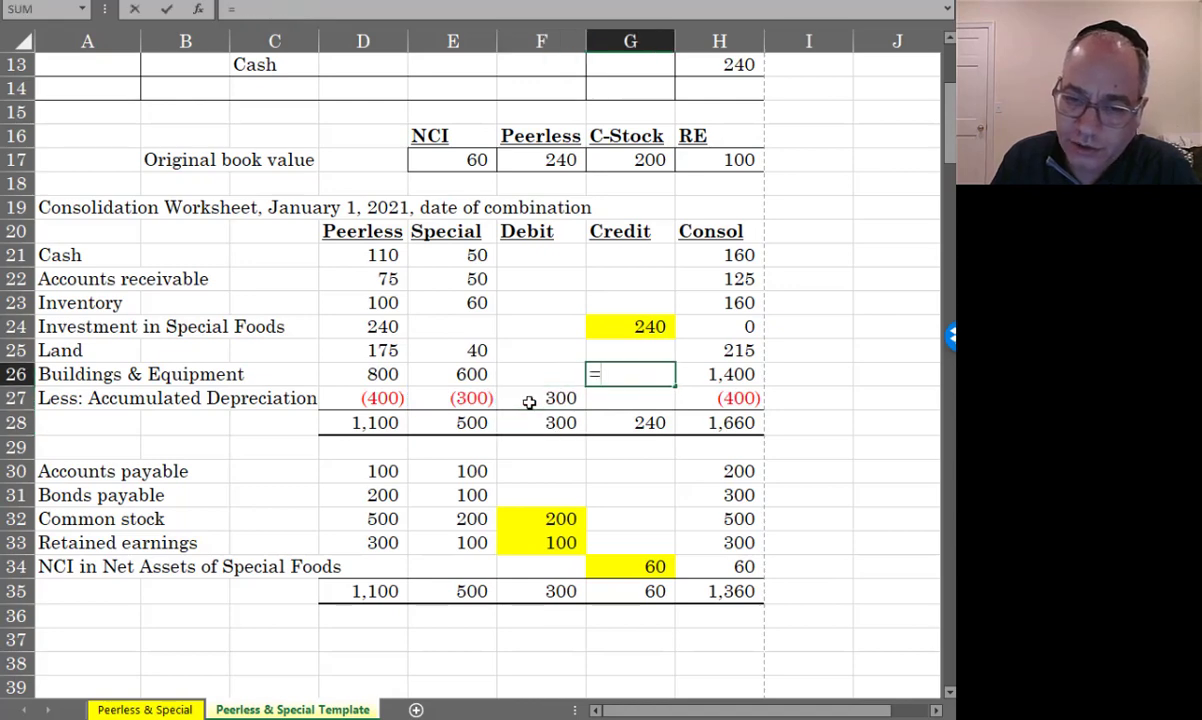
pyautogui.press('Left')
pyautogui.press('Down')
pyautogui.press('Return')
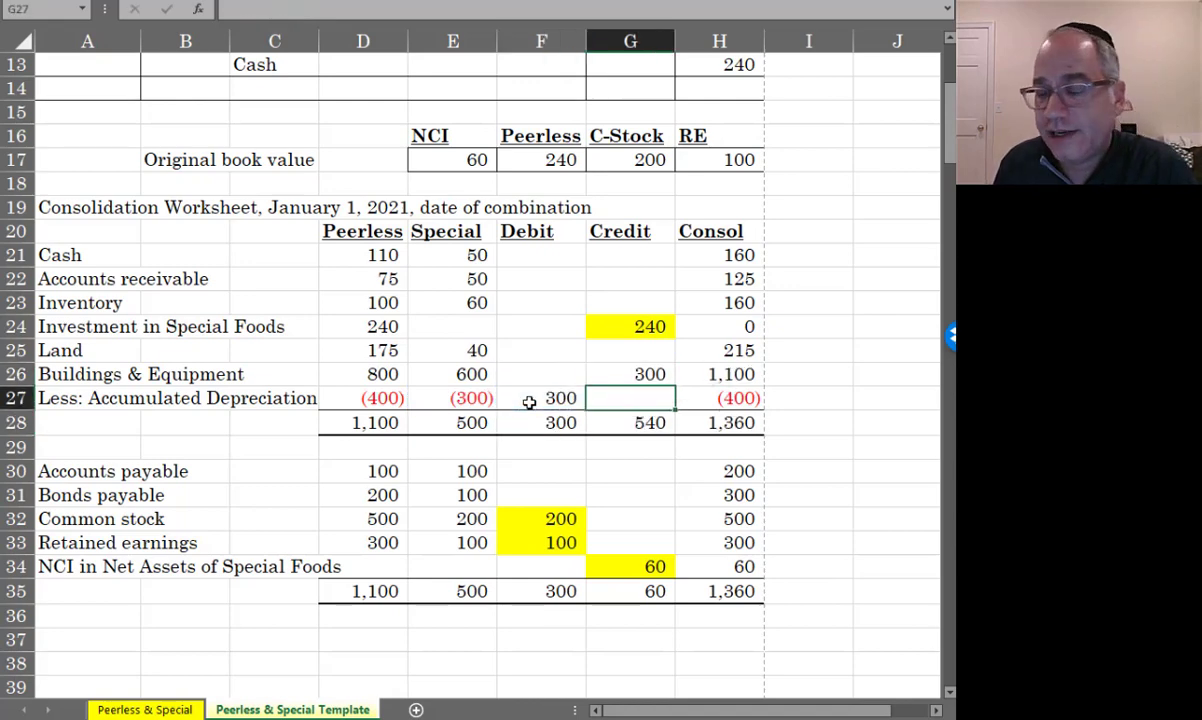
# Highlight the depreciation elimination amounts in F27 and G26 with a green fill
pyautogui.press('Left')
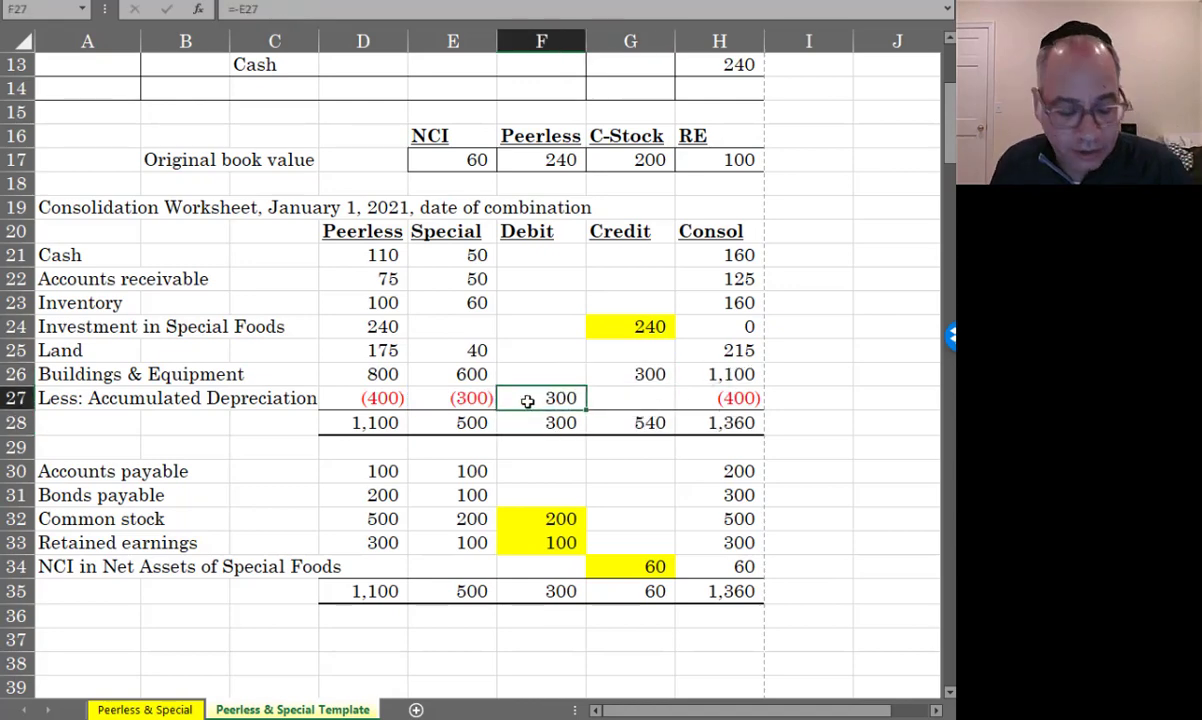
pyautogui.keyDown('ctrl'); pyautogui.click(627, 375); pyautogui.keyUp('ctrl')
pyautogui.rightClick(625, 375)
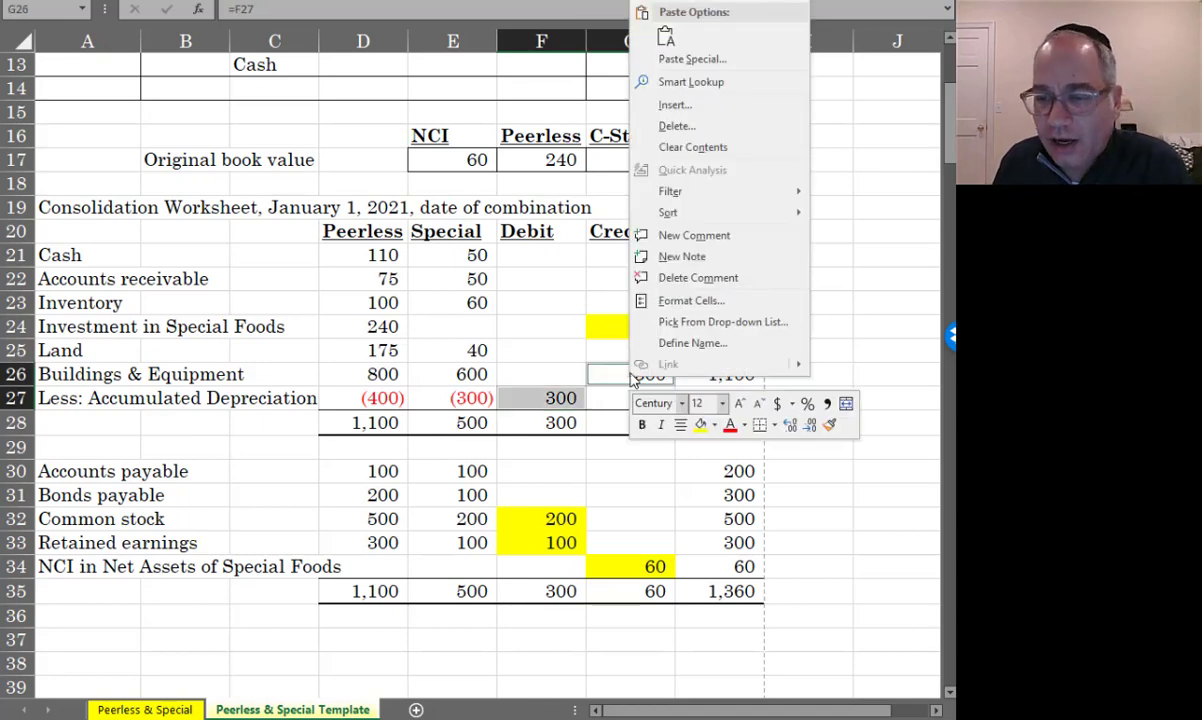
pyautogui.click(713, 425)
pyautogui.click(752, 561)
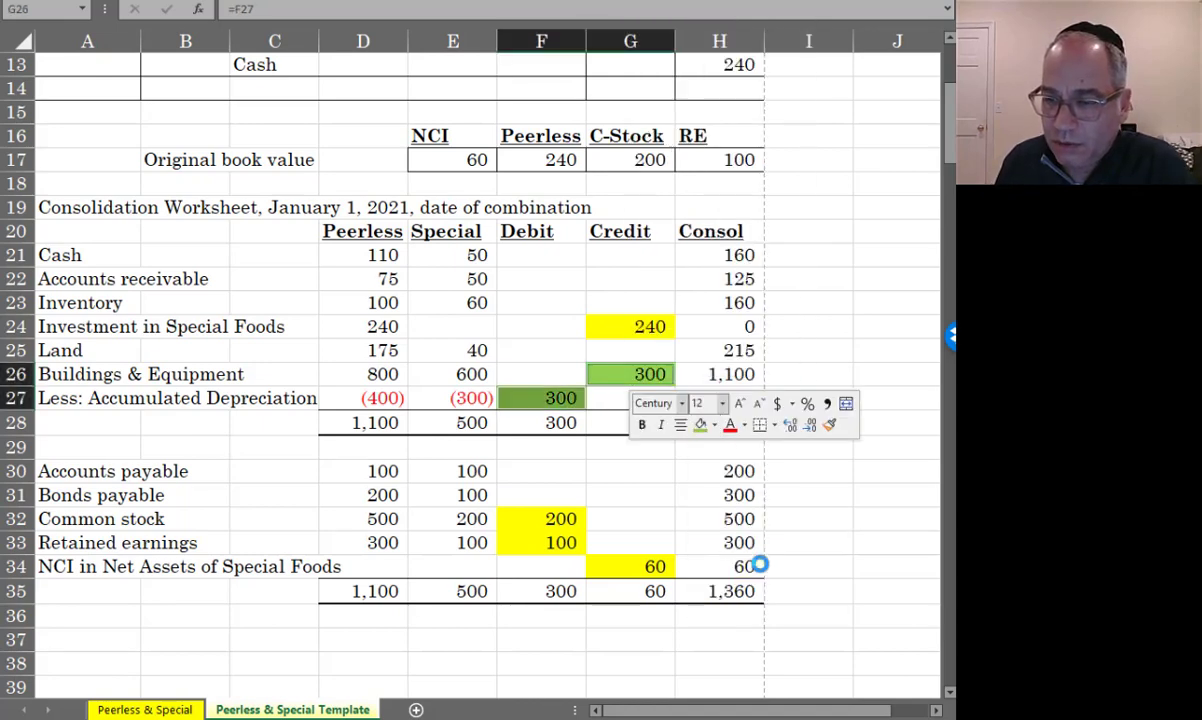
pyautogui.click(631, 499)
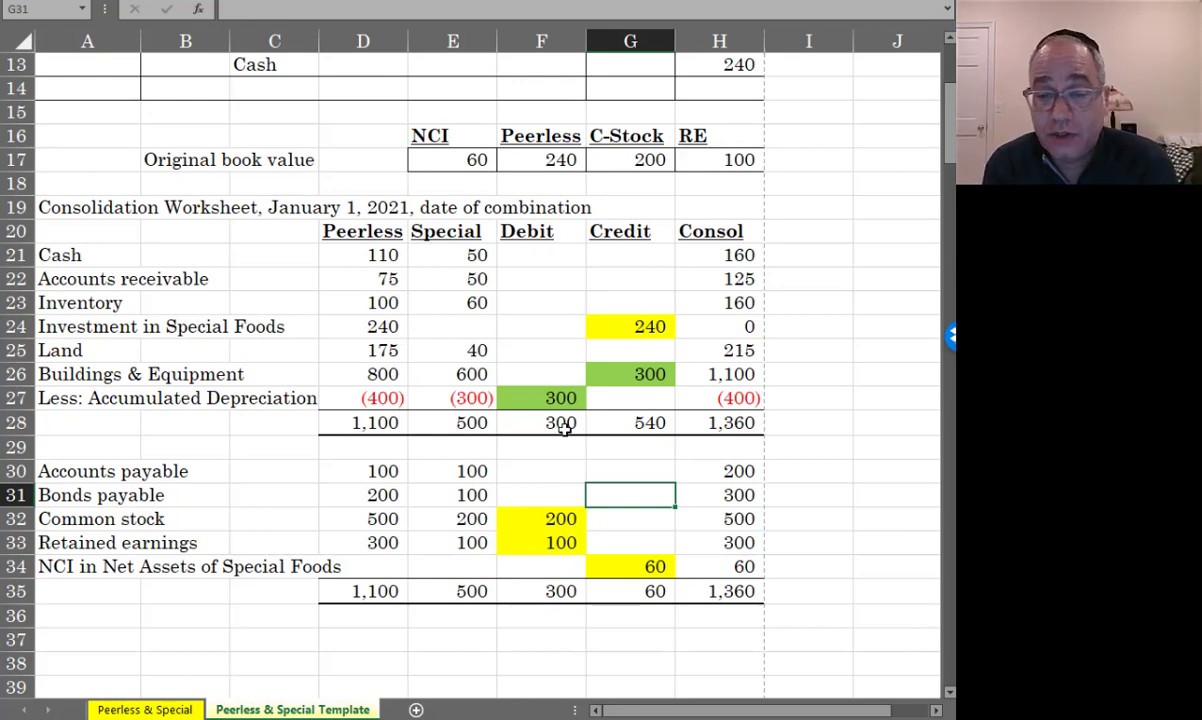
# Review Special's Buildings & Equipment and Accumulated Depreciation balances, and the 2021 earnings and dividend data starting in row 42
pyautogui.click(435, 373)
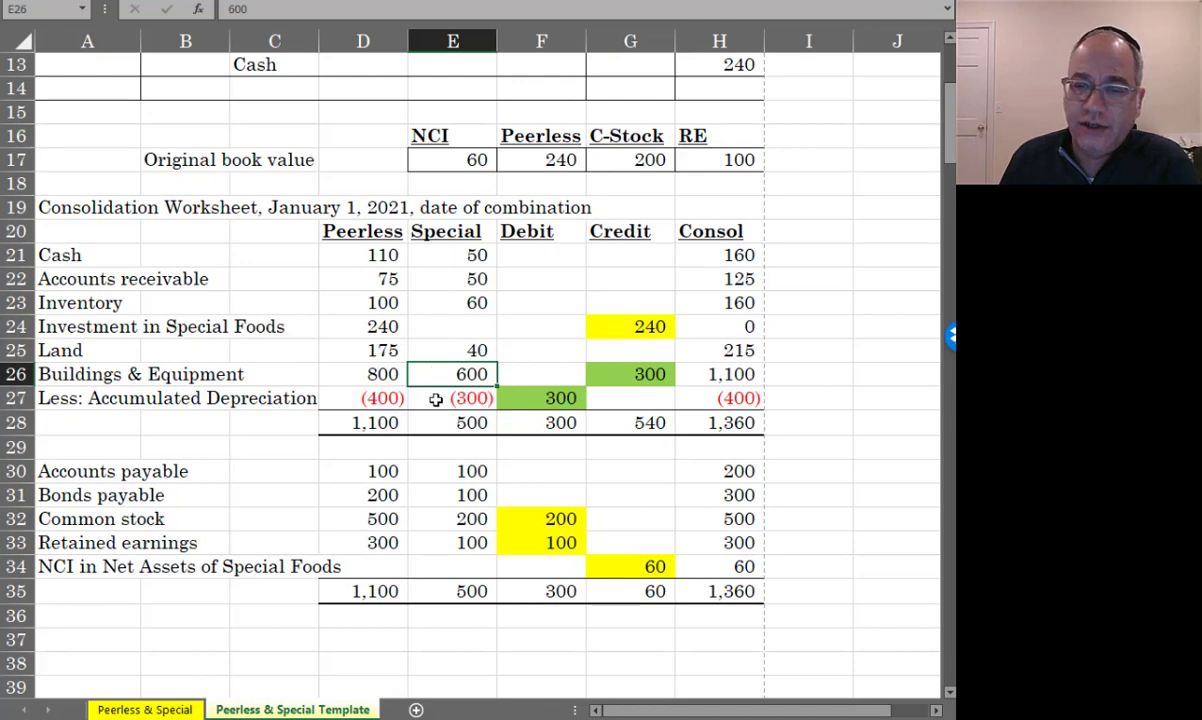
pyautogui.click(440, 395)
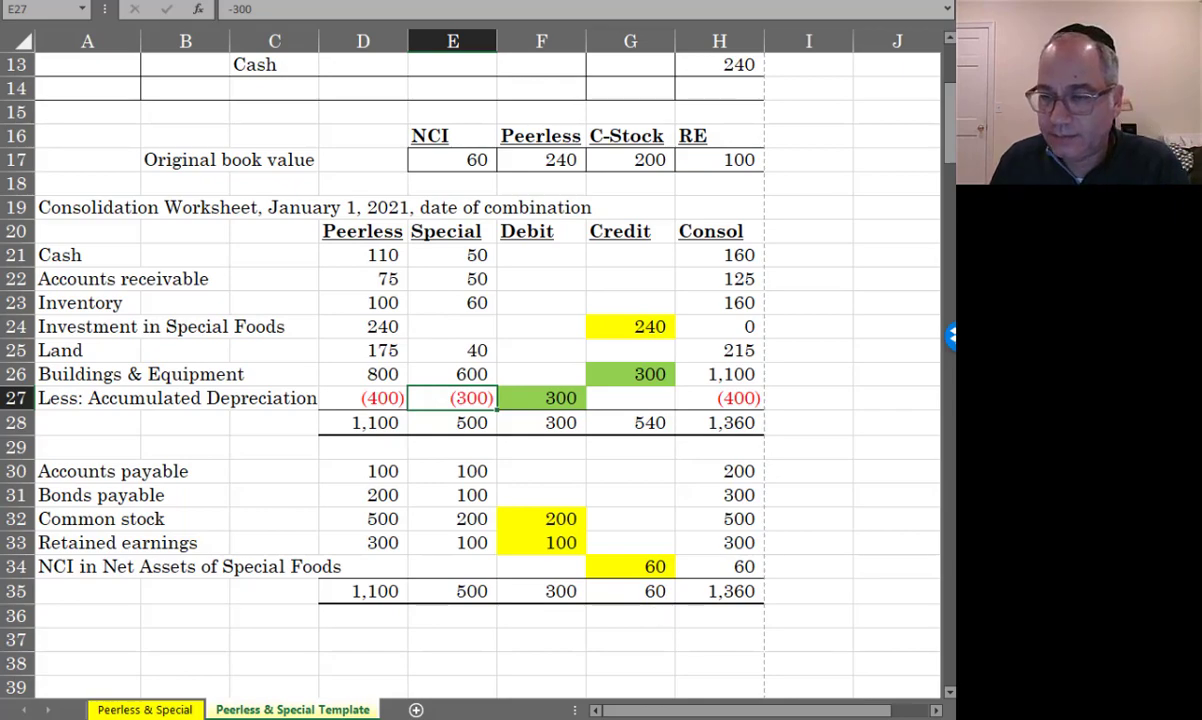
pyautogui.scroll(1, 470, 360)
pyautogui.scroll(1, 470, 360)
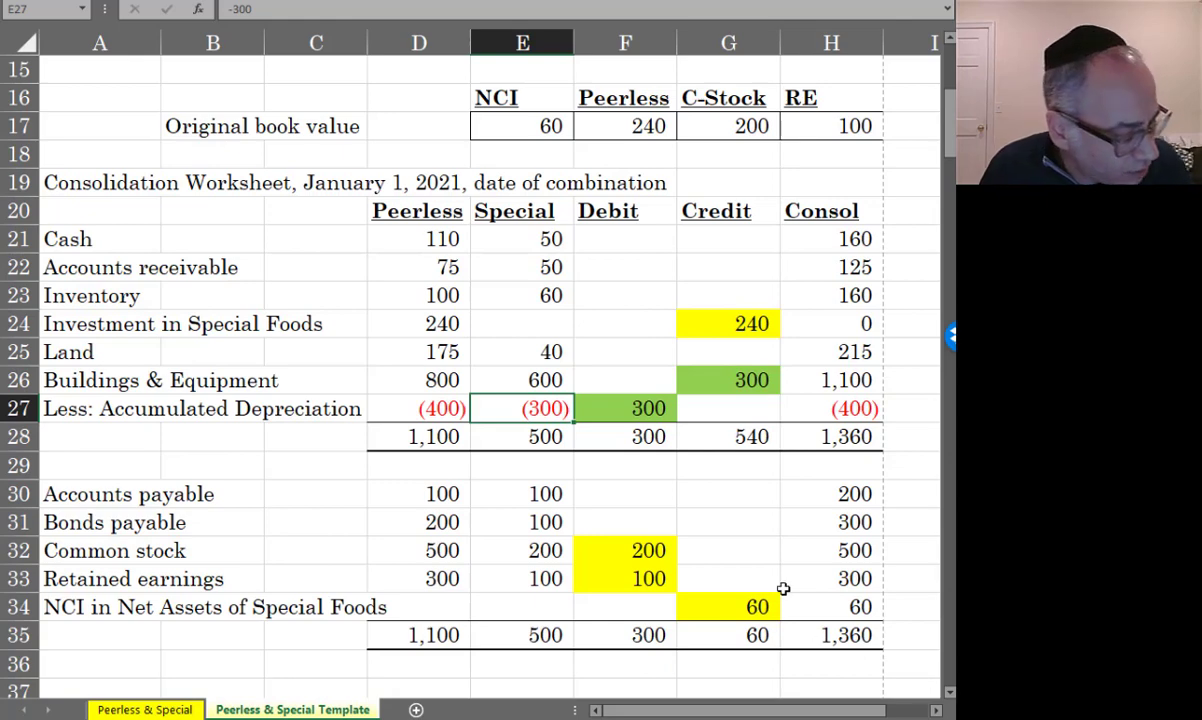
pyautogui.scroll(-5, 667, 452)
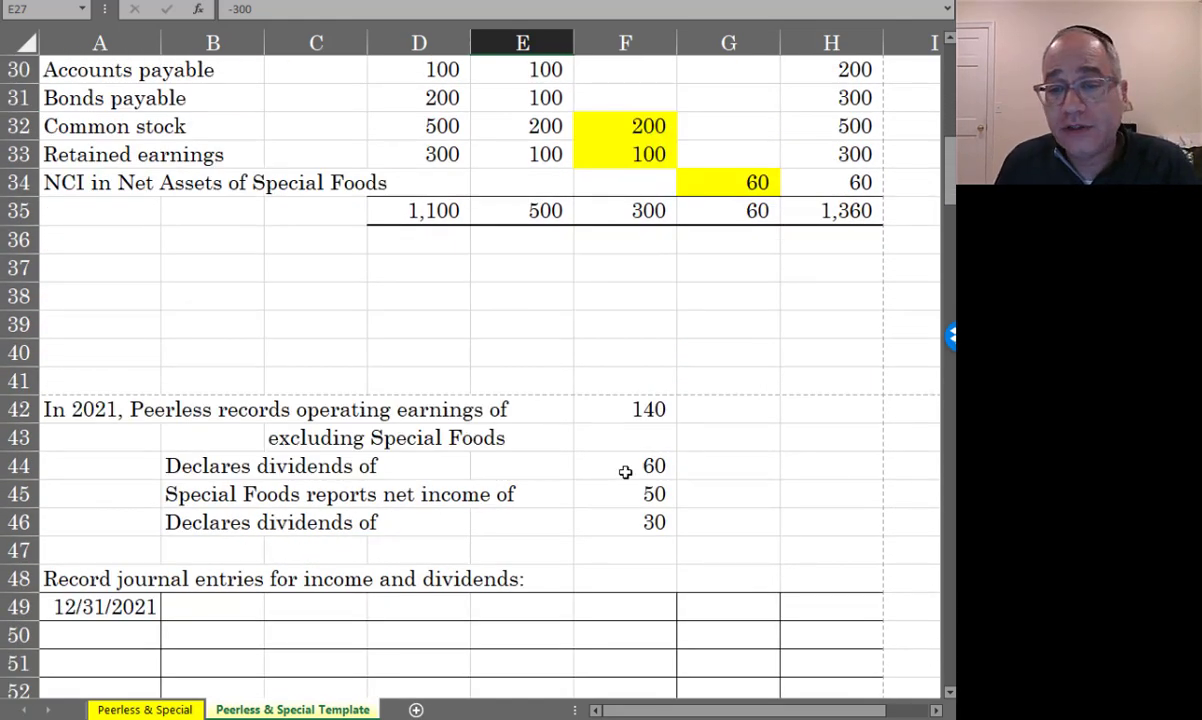
pyautogui.click(630, 409)
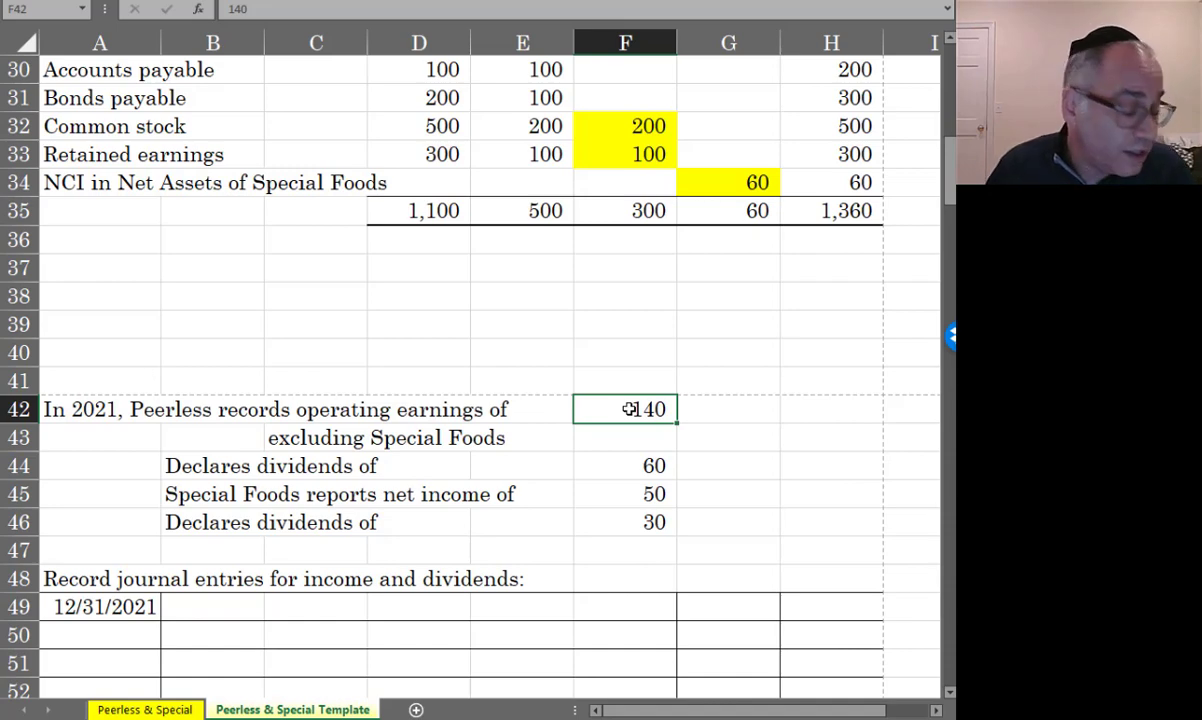
# Enter Investment in Special Foods in B49 as the debit account of the 12/31/2021 income entry
pyautogui.click(235, 608)
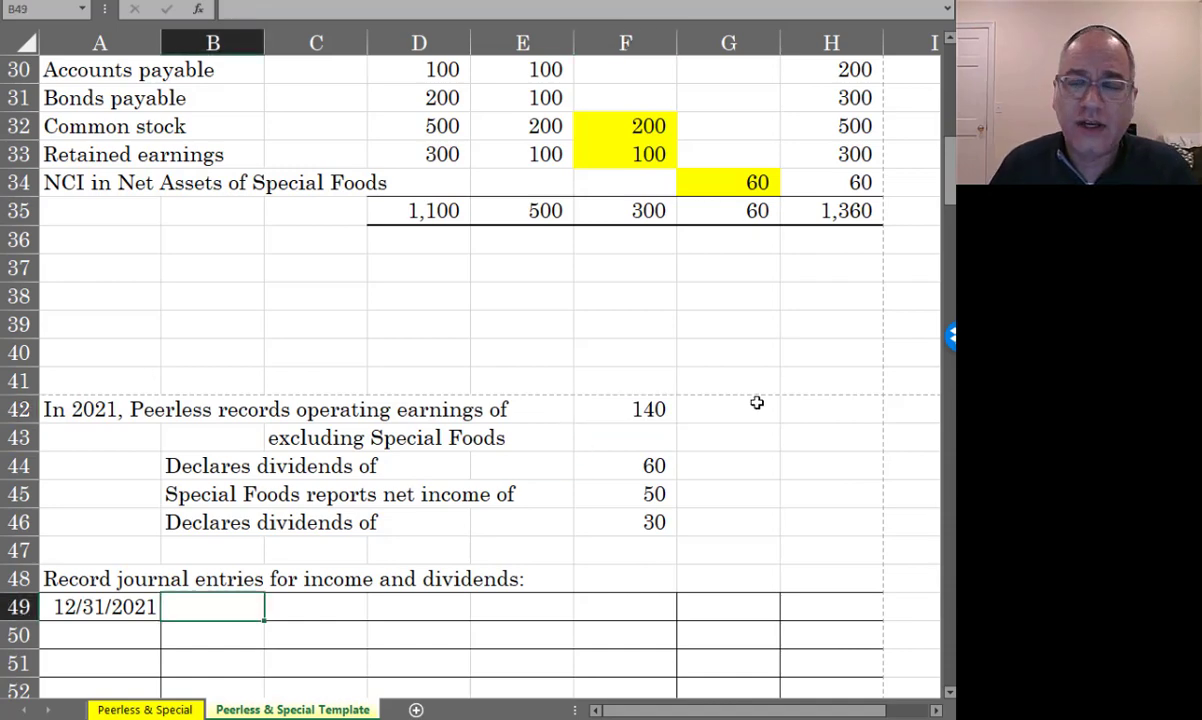
pyautogui.scroll(5, 757, 401)
pyautogui.scroll(-1, 759, 398)
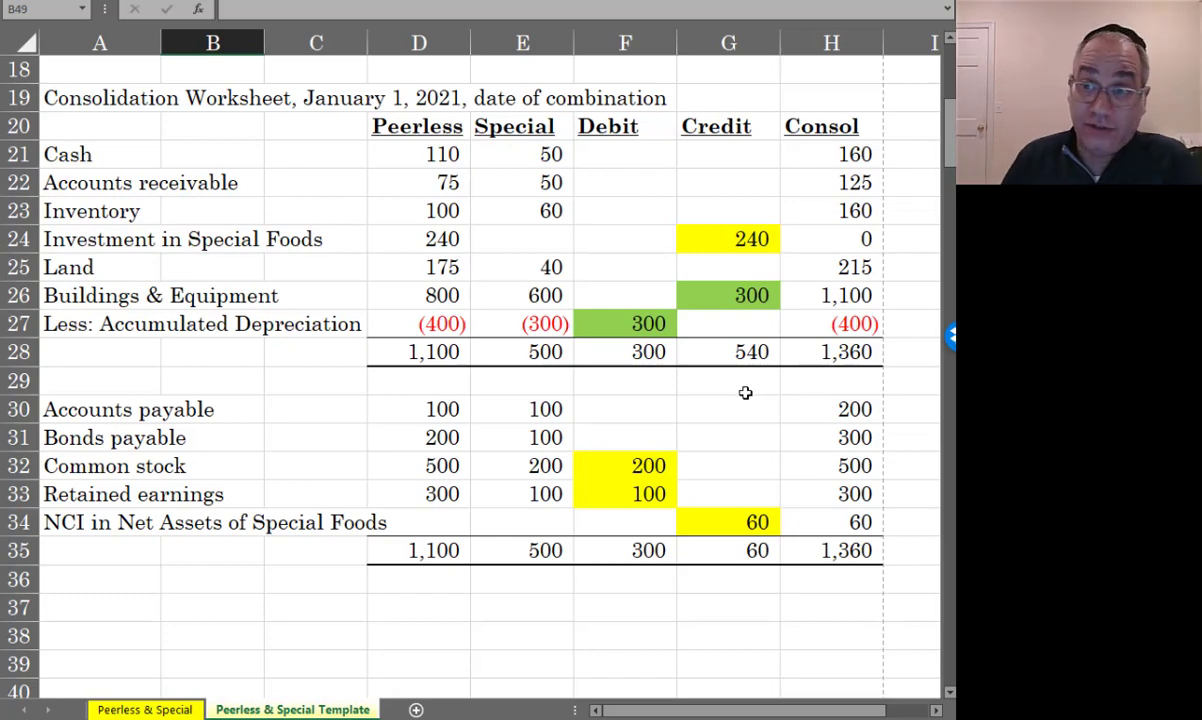
pyautogui.scroll(-7, 704, 376)
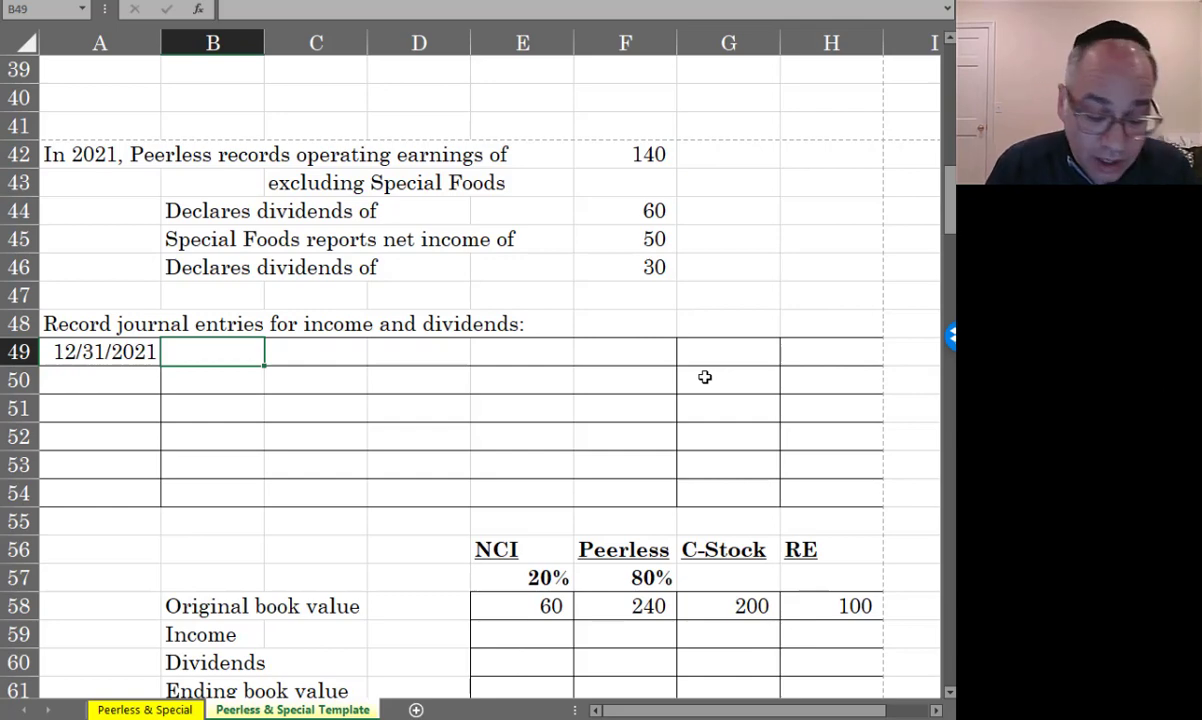
pyautogui.write('Investment in Special ')
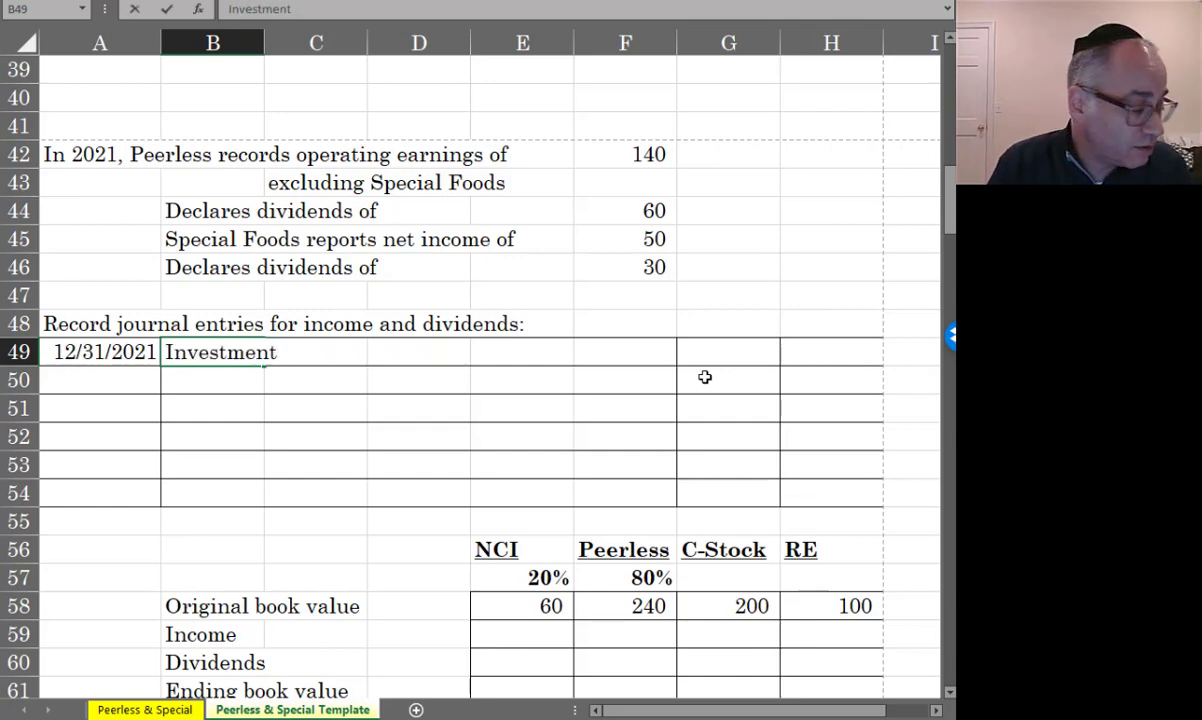
pyautogui.write('Foods')
# Enter the income debit in G49 as Special Foods' net income times 80%, =F45*.8
pyautogui.press('Tab')
pyautogui.press('Tab')
pyautogui.press('Tab')
pyautogui.press('Tab')
pyautogui.press('Tab')
pyautogui.write('=')
pyautogui.press('Up')
pyautogui.press('Up')
pyautogui.press('Up')
pyautogui.press('Up')
pyautogui.press('Left')
pyautogui.write('*.8')
pyautogui.press('Return')
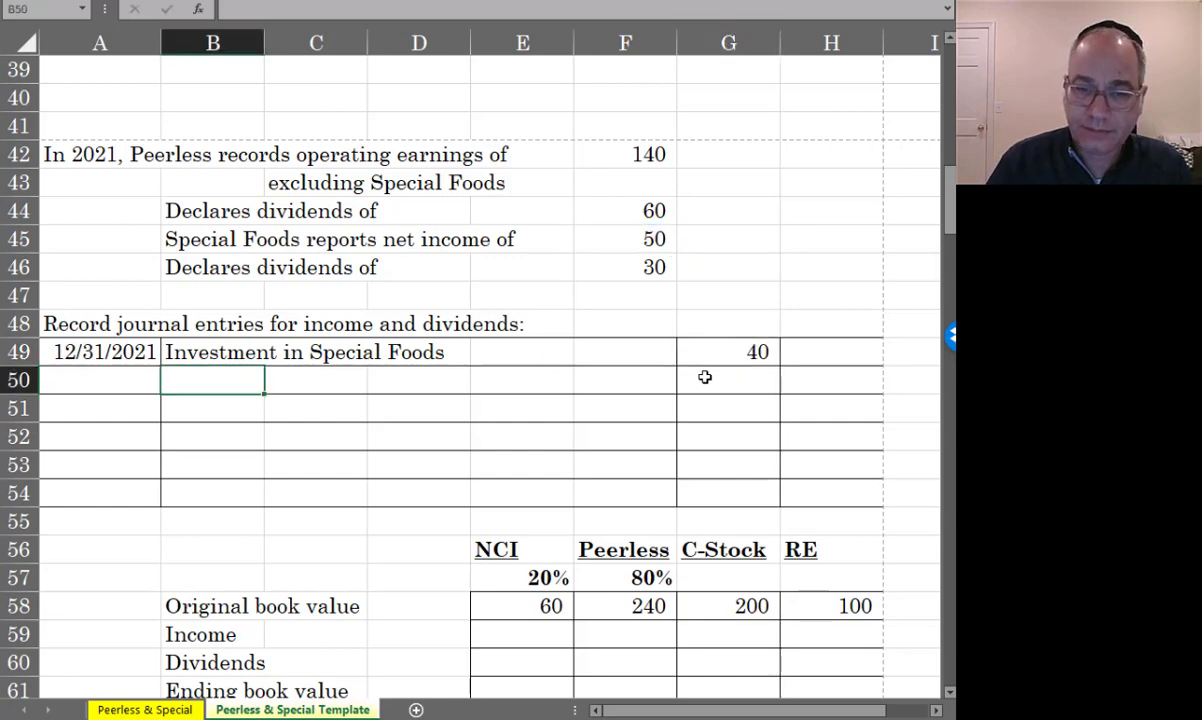
# Enter Income from Special Foods in C50 and set its credit in H50 equal to the debit in G49
pyautogui.write('Income f')
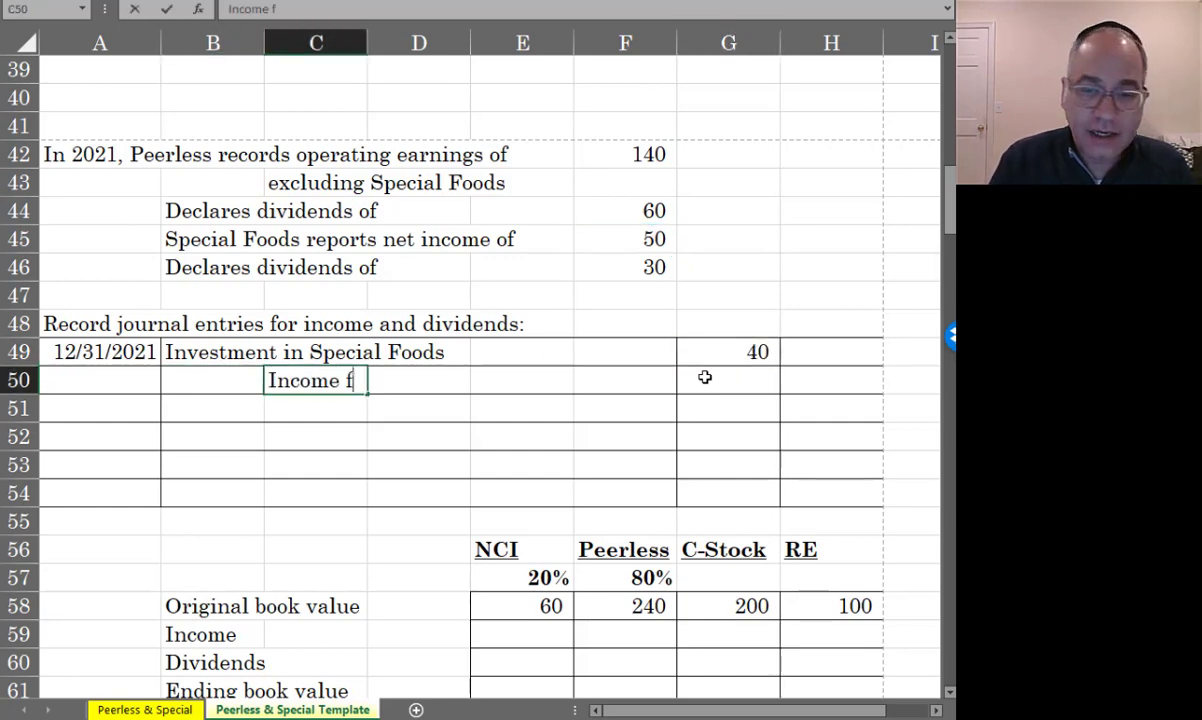
pyautogui.write('rom Special Foods')
pyautogui.press('Tab')
pyautogui.press('Tab')
pyautogui.press('Tab')
pyautogui.press('Tab')
pyautogui.press('Tab')
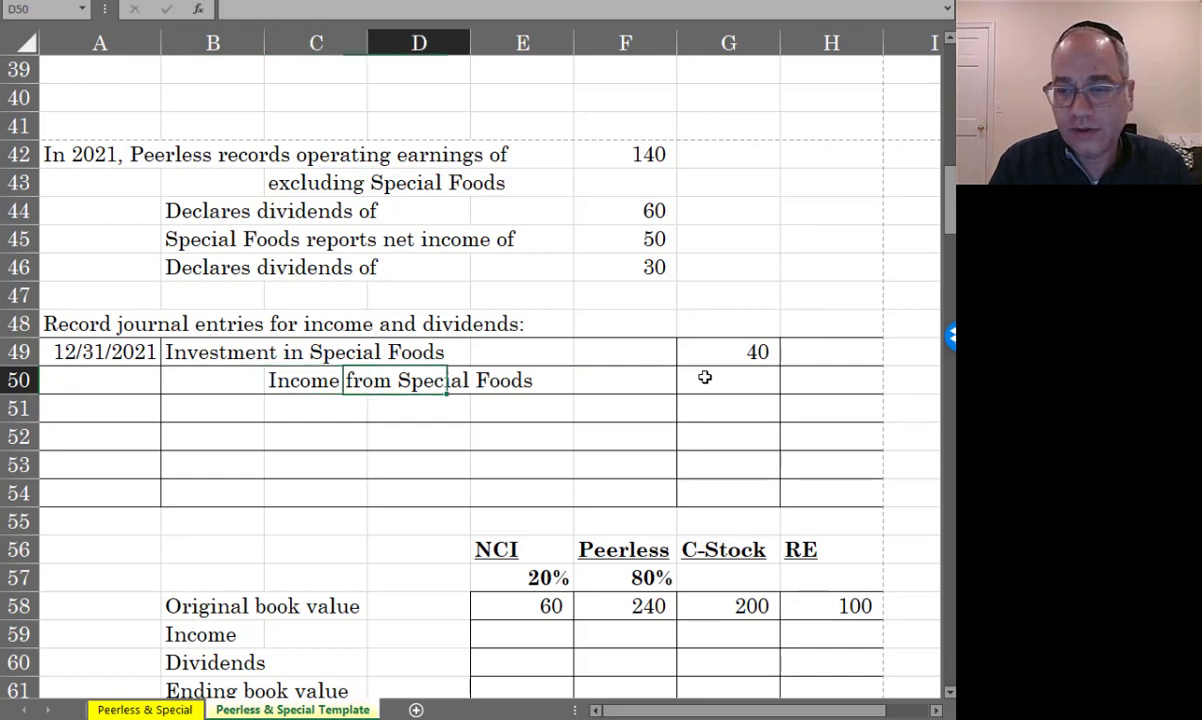
pyautogui.write('=')
pyautogui.press('Up')
pyautogui.press('Left')
pyautogui.press('Return')
# Enter Cash in B52 as the debit account of the dividend entry, leaving row 51 blank
pyautogui.press('Return')
pyautogui.press('Up')
pyautogui.press('Right')
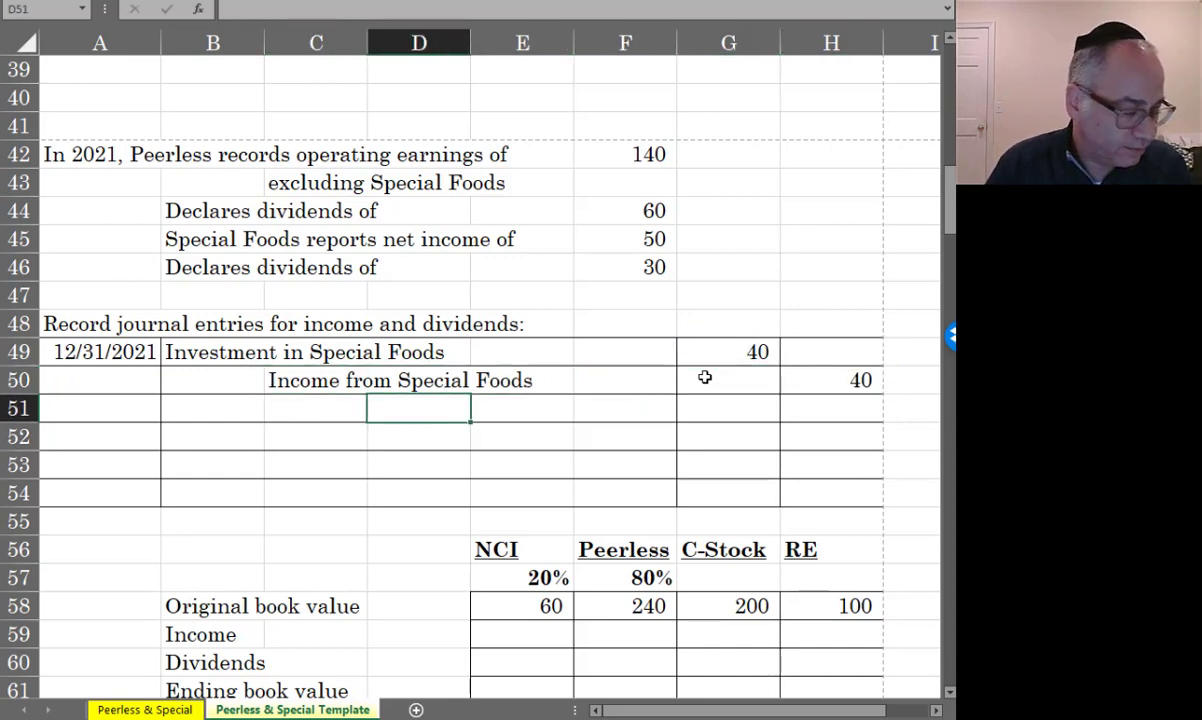
pyautogui.press('Down')
pyautogui.press('Left')
pyautogui.press('Left')
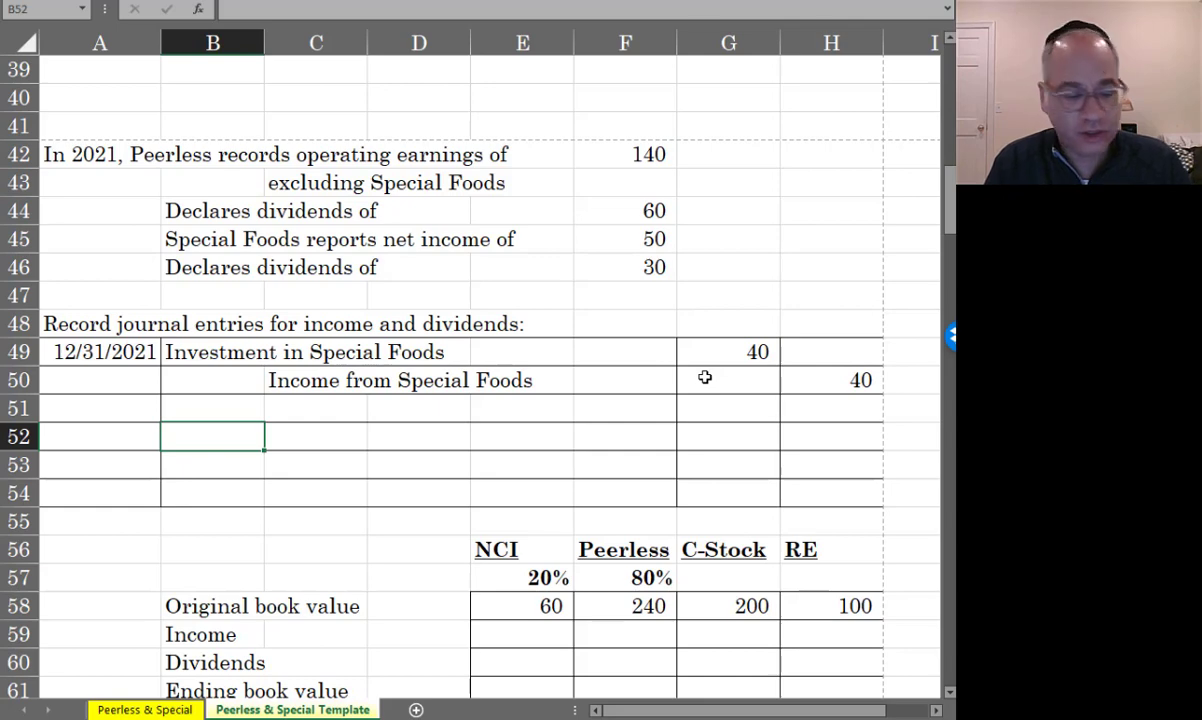
pyautogui.write('Cash')
pyautogui.press('Return')
# Enter Investment in Special Foods in C53 as the credit account of the dividend entry
pyautogui.press('Right')
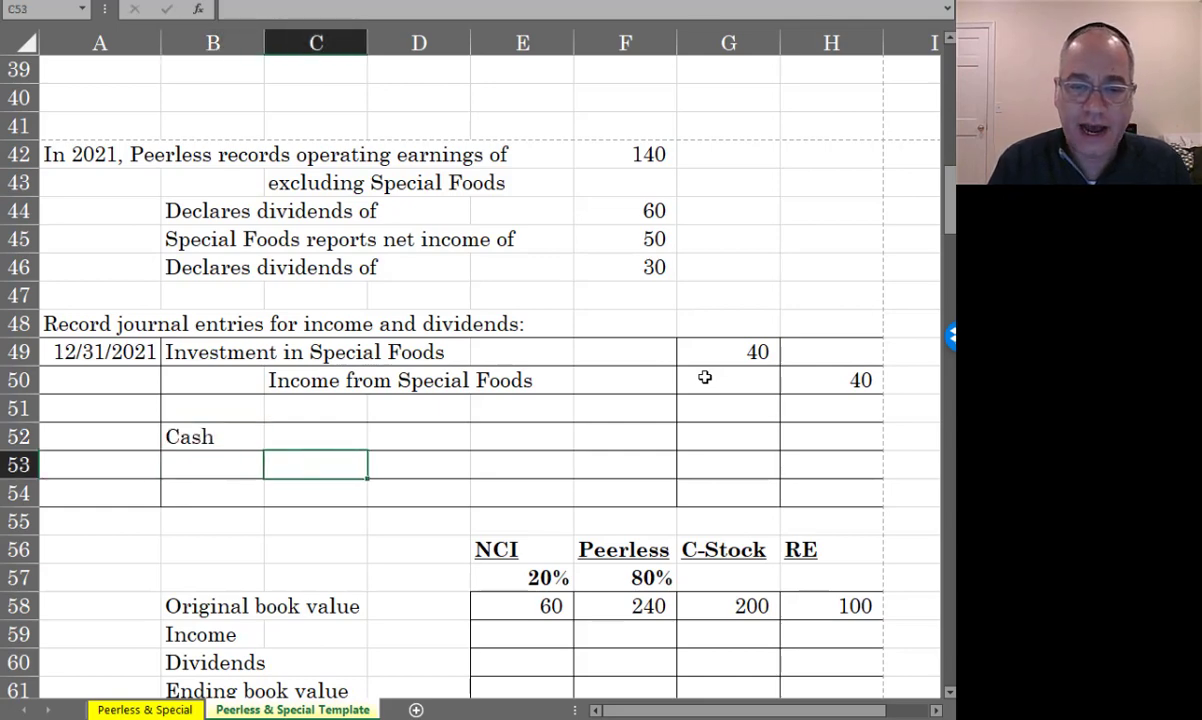
pyautogui.write('Investment in Sepci')
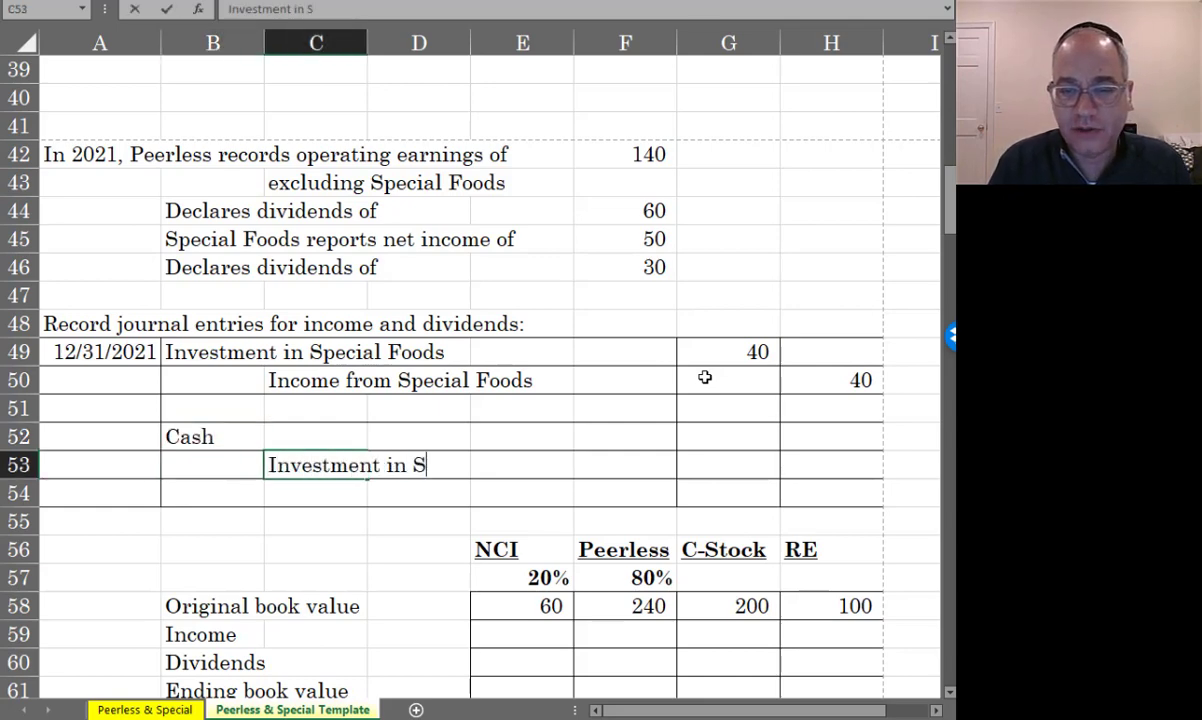
pyautogui.press('BackSpace')
pyautogui.press('BackSpace')
pyautogui.press('BackSpace')
pyautogui.press('BackSpace')
pyautogui.write('peical')
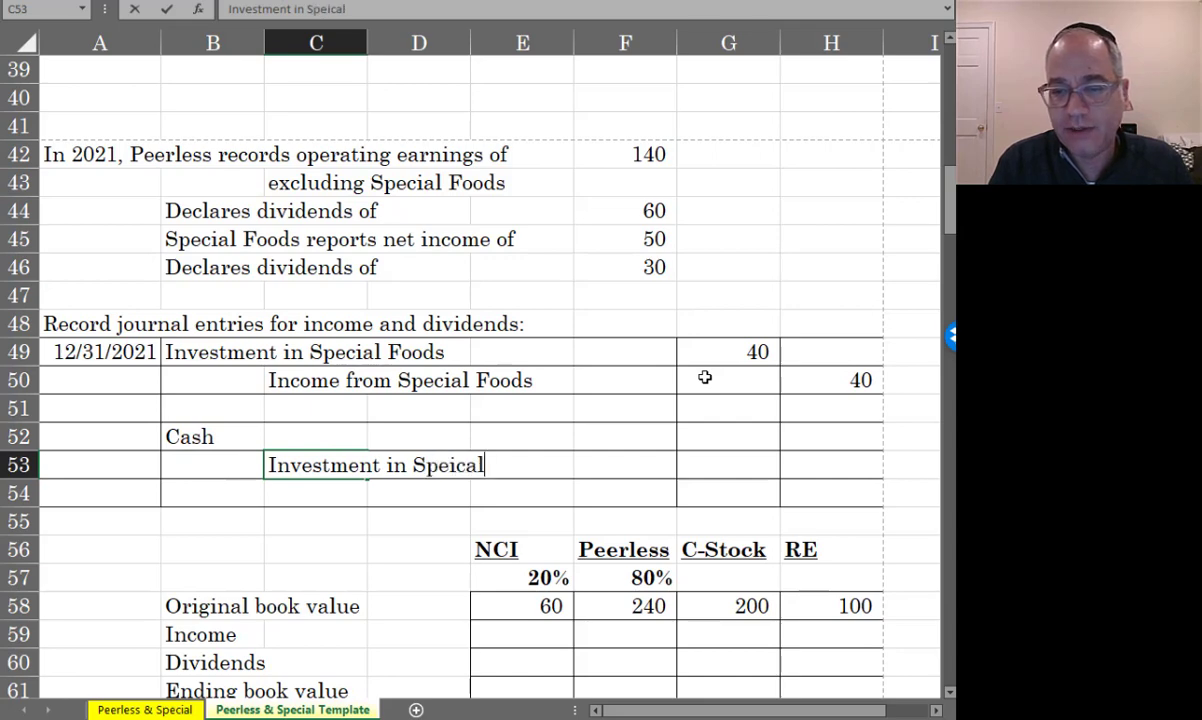
pyautogui.press('BackSpace')
pyautogui.press('BackSpace')
pyautogui.press('BackSpace')
pyautogui.press('BackSpace')
pyautogui.press('BackSpace')
pyautogui.write('cial')
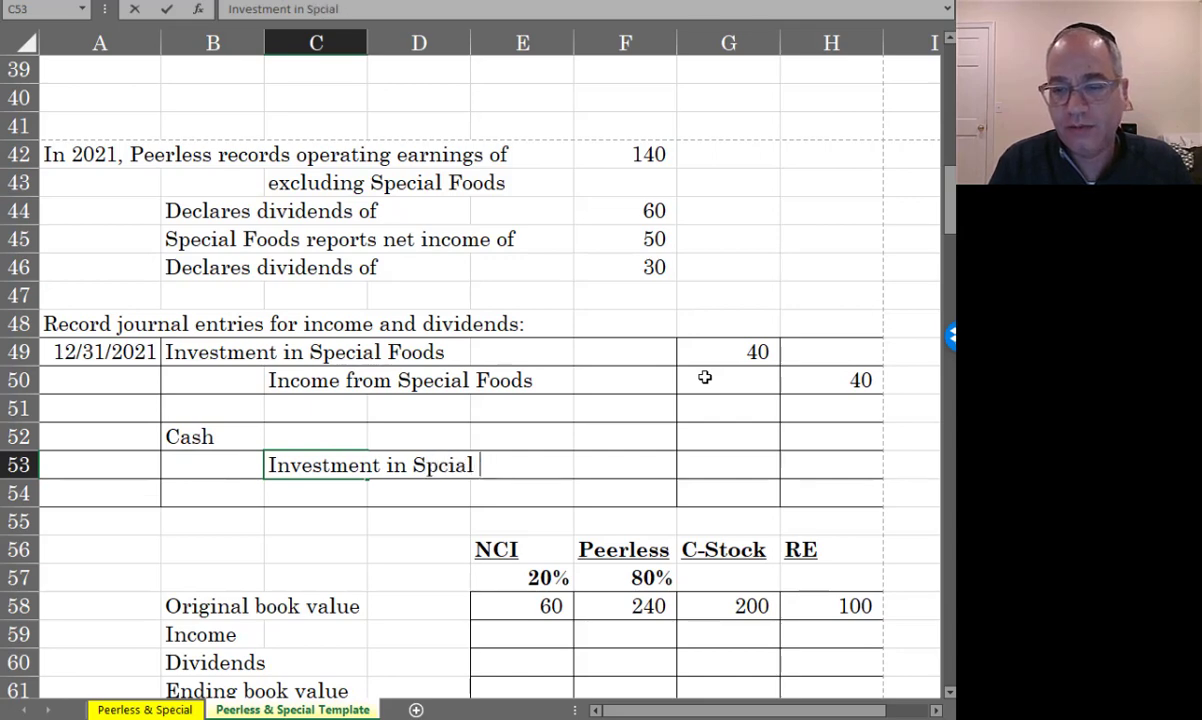
pyautogui.press('BackSpace')
pyautogui.press('BackSpace')
pyautogui.press('BackSpace')
pyautogui.press('BackSpace')
pyautogui.write('ecial Foods')
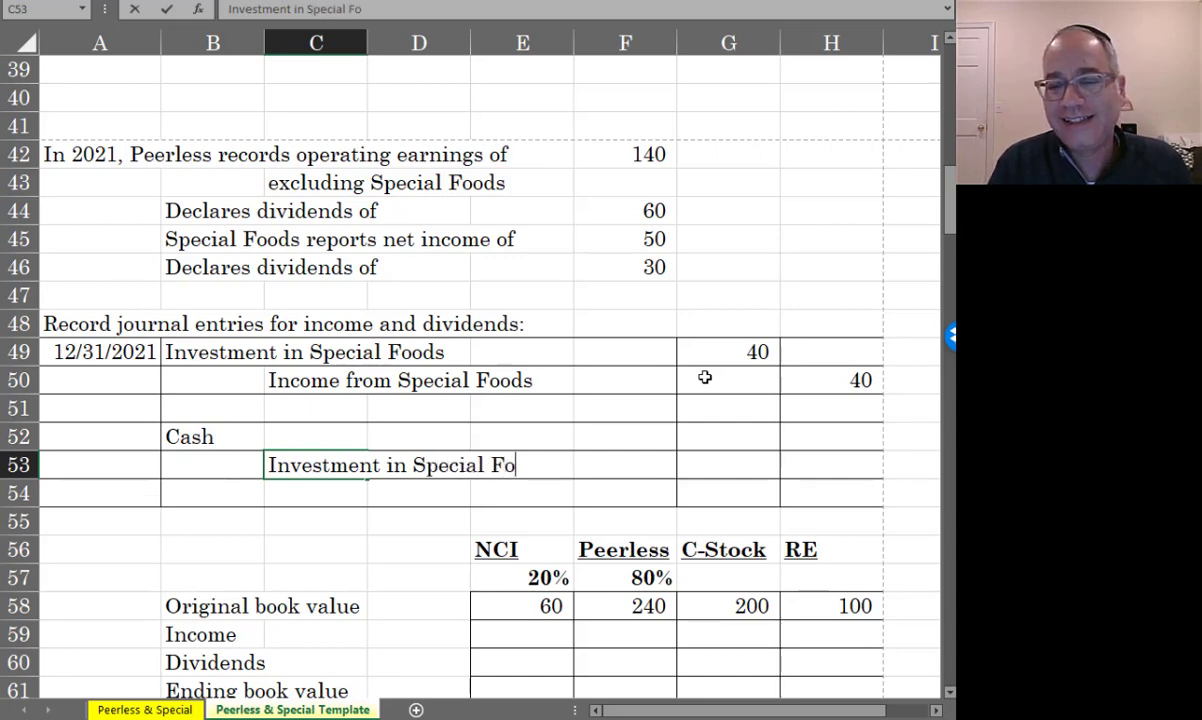
# Enter the Cash debit in G52 as Special Foods' declared dividends times 80%, =F46*.8
pyautogui.press('Right')
pyautogui.press('Right')
pyautogui.press('Right')
pyautogui.press('Right')
pyautogui.press('Up')
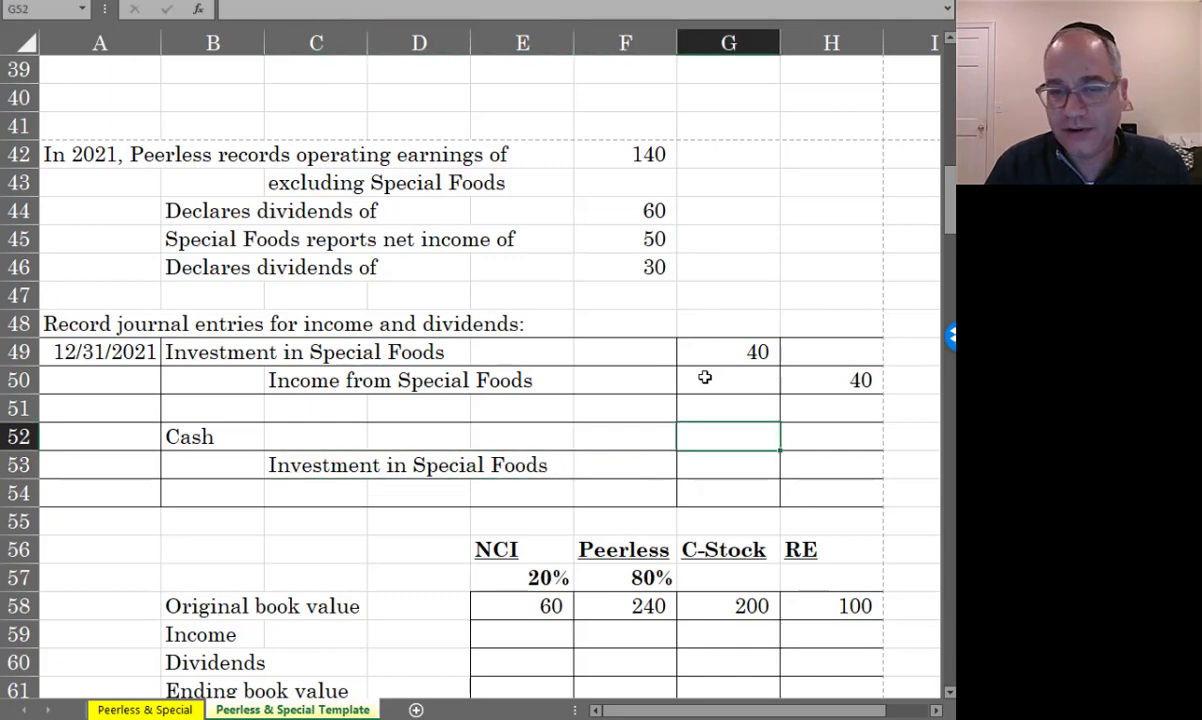
pyautogui.write('=')
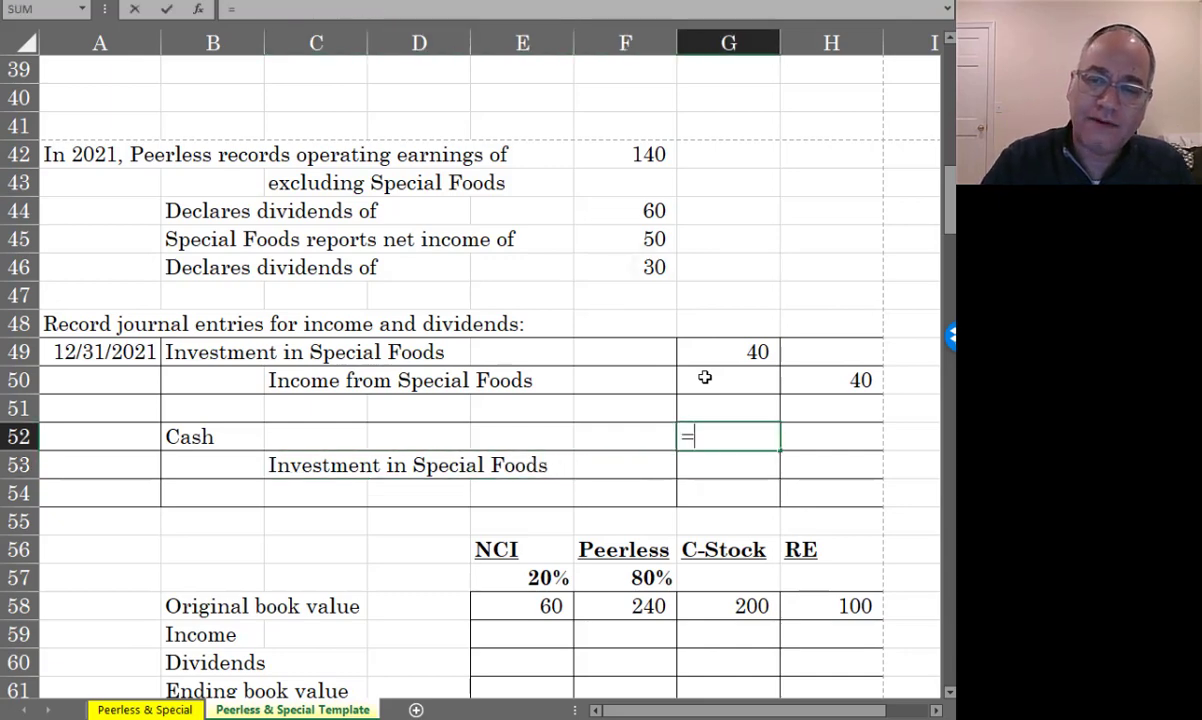
pyautogui.press('Left')
pyautogui.press('Up')
pyautogui.press('Up')
pyautogui.press('Up')
pyautogui.press('Up')
pyautogui.press('Up')
pyautogui.press('Up')
pyautogui.write('*')
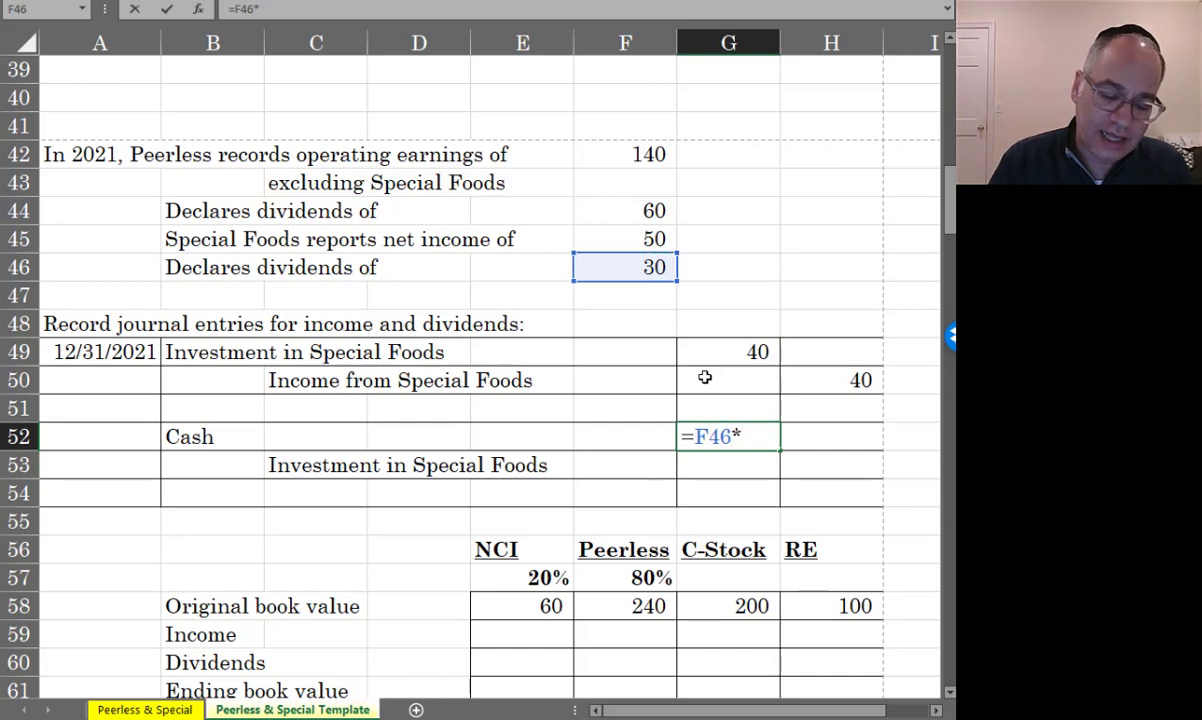
pyautogui.write('.8')
pyautogui.press('Return')
# Set the Investment in Special Foods credit in H53 equal to the Cash debit in G52
pyautogui.press('Right')
pyautogui.press('Down')
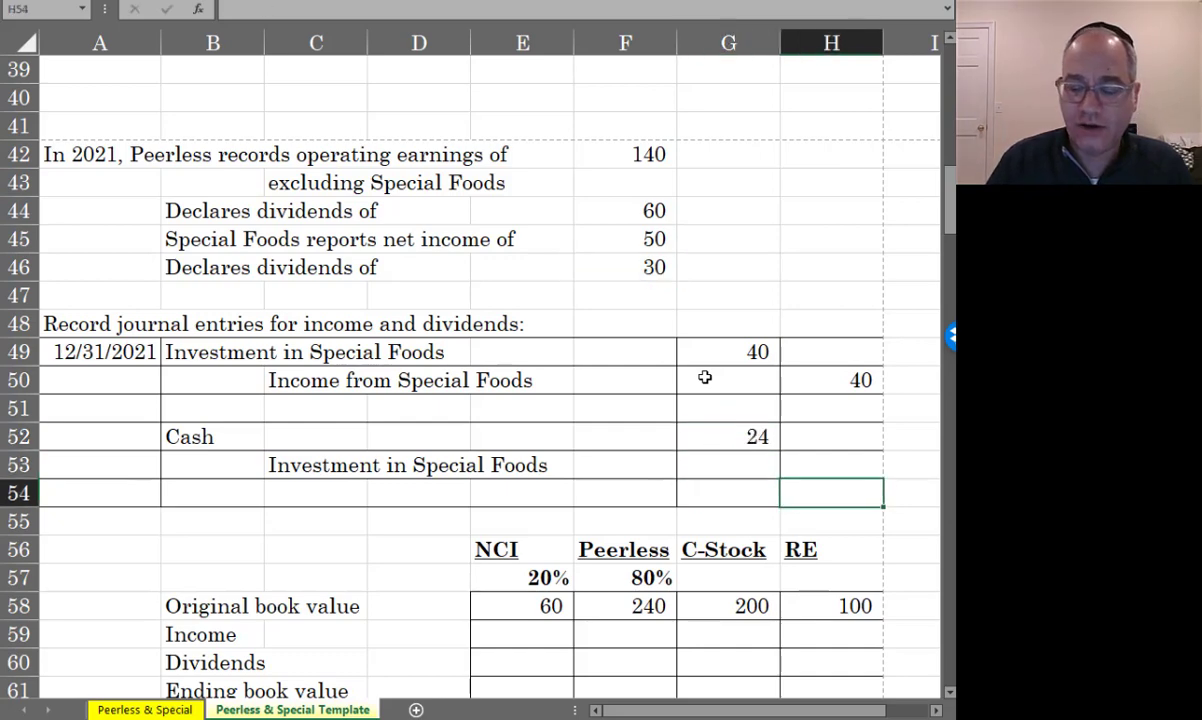
pyautogui.press('Up')
pyautogui.write('=')
pyautogui.press('Up')
pyautogui.press('Left')
pyautogui.press('Return')
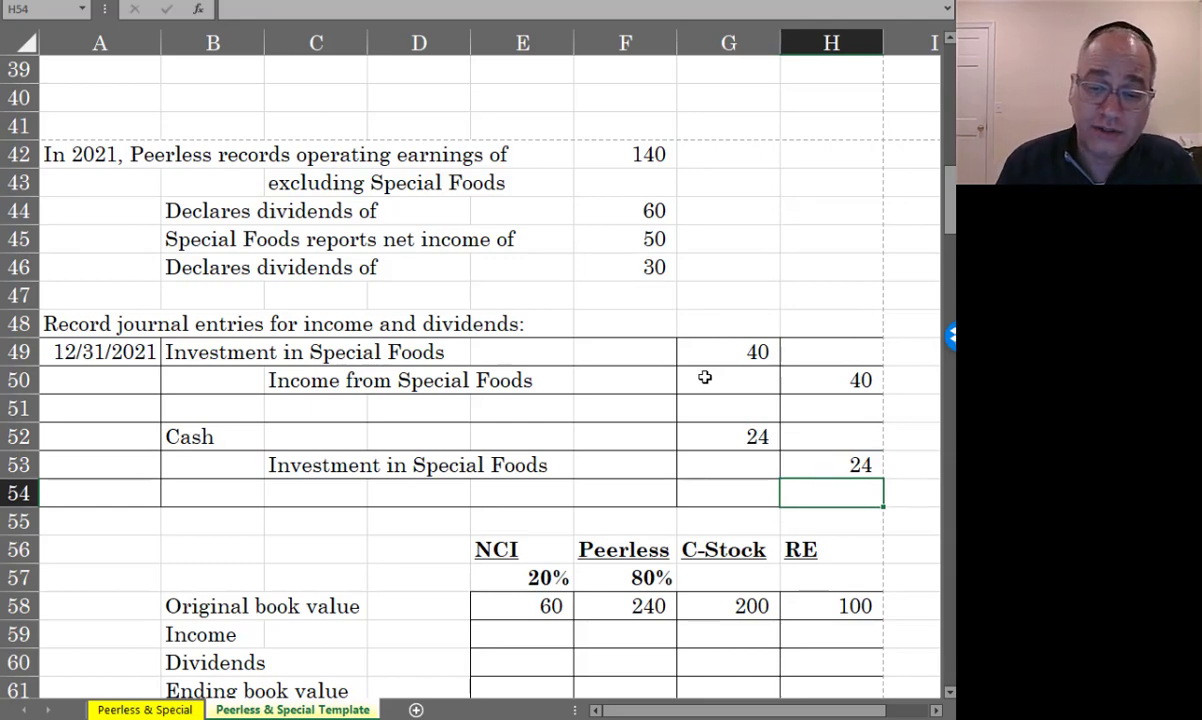
# Link Peerless's Income in F59 of the book value table to the Income from Special Foods credit in H50
pyautogui.scroll(-1, 705, 377)
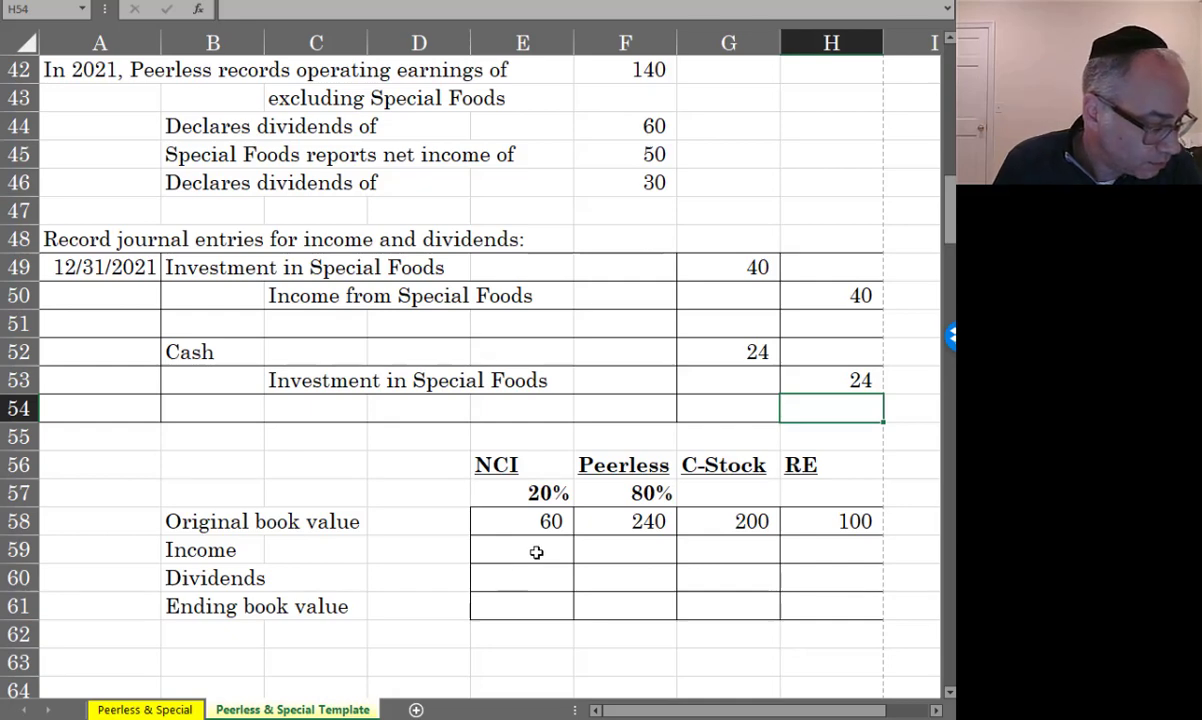
pyautogui.click(635, 545)
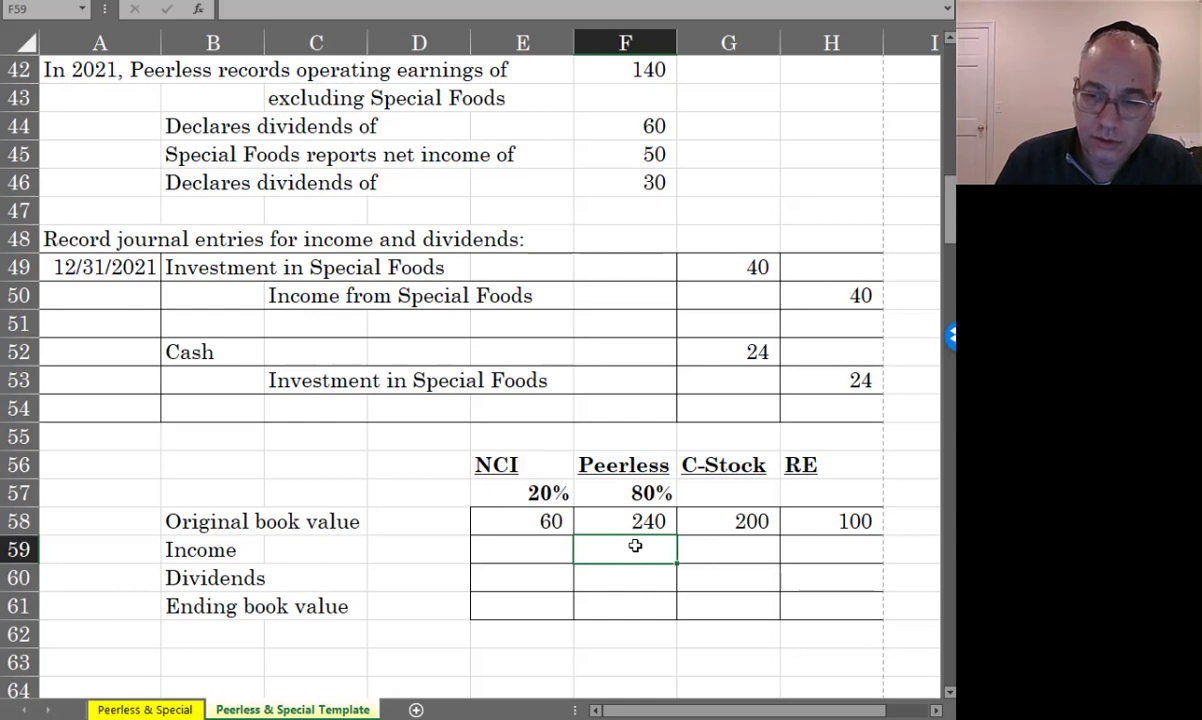
pyautogui.write('=')
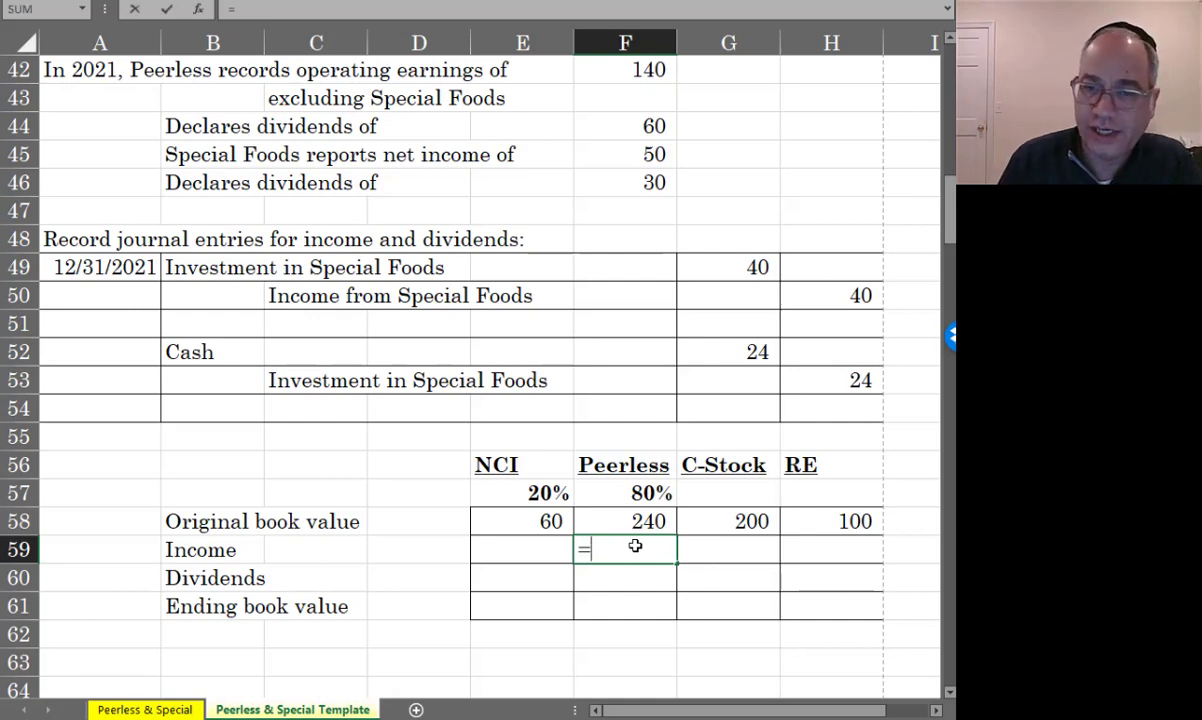
pyautogui.click(859, 296)
pyautogui.press('Return')
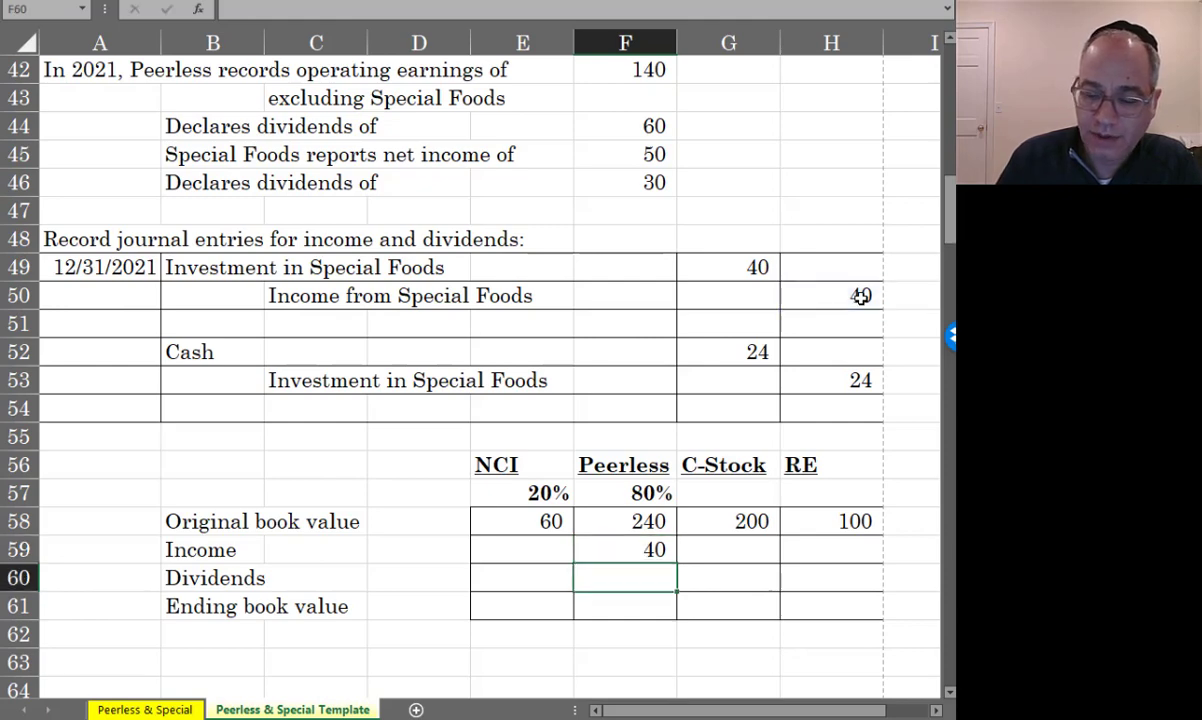
# Enter Peerless's Dividends in F60 as the negative of the Investment in Special Foods credit in H53
pyautogui.write('-')
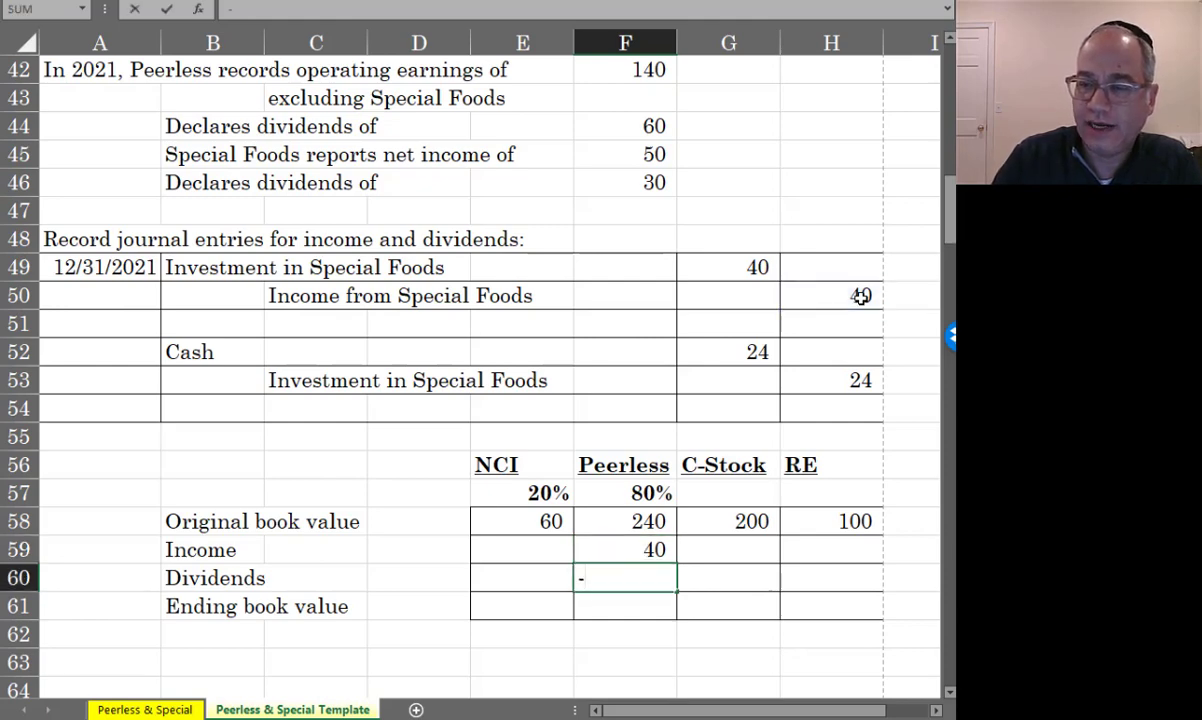
pyautogui.press('Right')
pyautogui.press('Right')
pyautogui.press('Up')
pyautogui.press('Up')
pyautogui.press('Up')
pyautogui.press('Up')
pyautogui.press('Up')
pyautogui.press('Up')
pyautogui.press('Up')
pyautogui.press('Return')
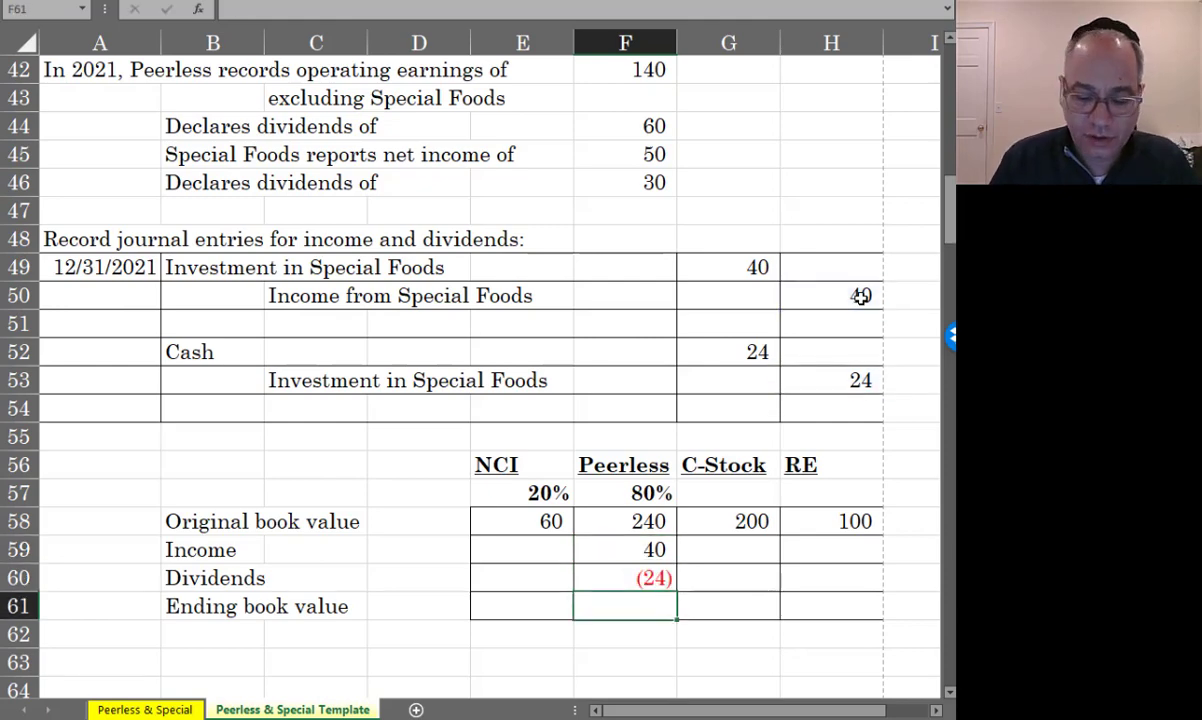
# Calculate Peerless's Ending book value in F61 as the sum of F58:F60
pyautogui.write('=')
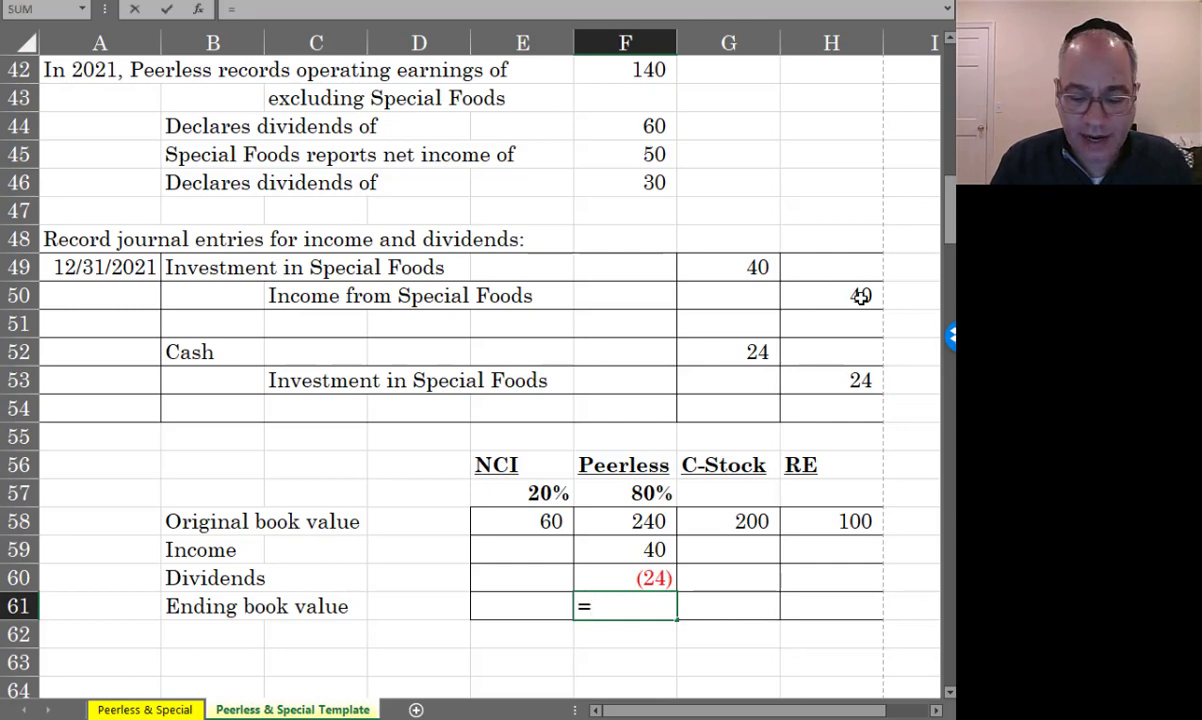
pyautogui.write('sum(')
pyautogui.press('Up')
pyautogui.hotkey('shift', 'Up')
pyautogui.hotkey('shift', 'Up')
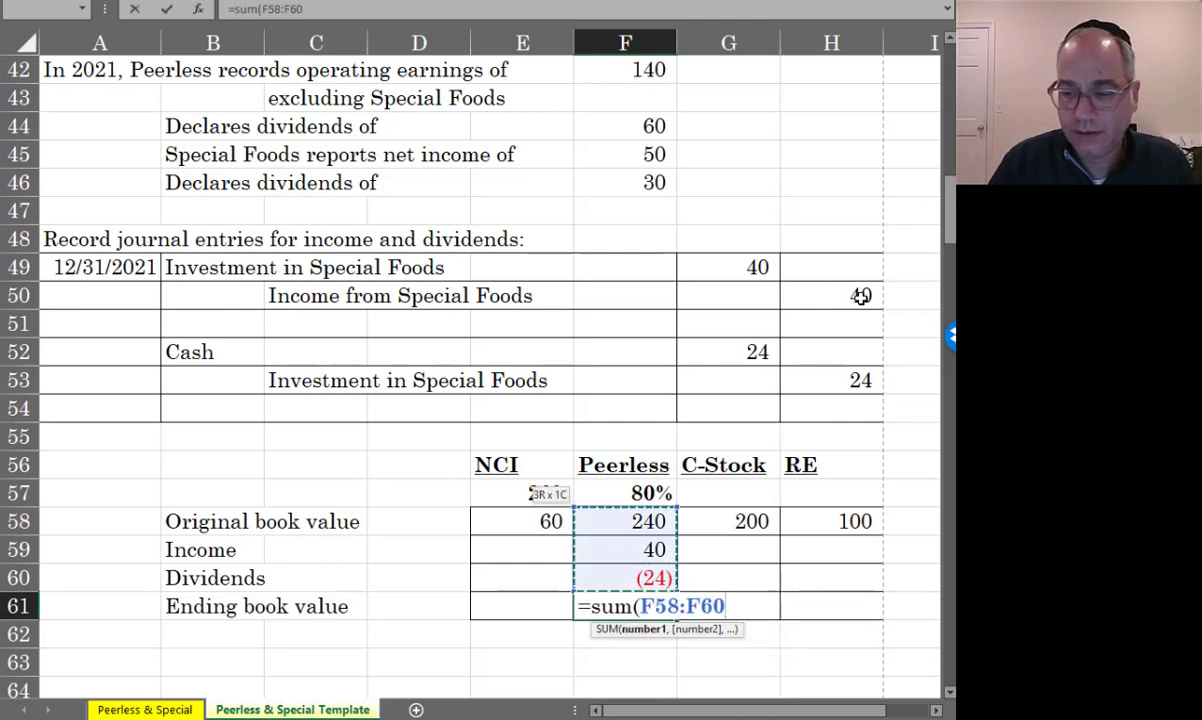
pyautogui.press('Return')
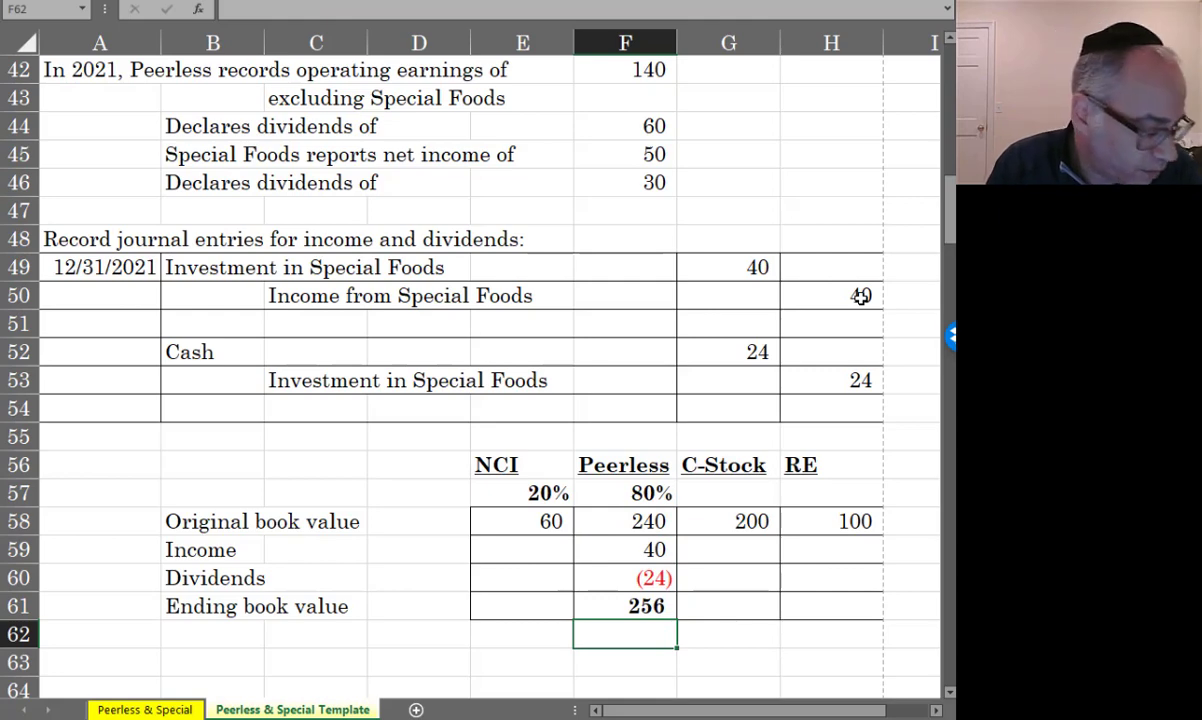
# Review the consolidated NCI in Net Assets of Special Foods in H34 of the January 1, 2021 worksheet
pyautogui.press('Left')
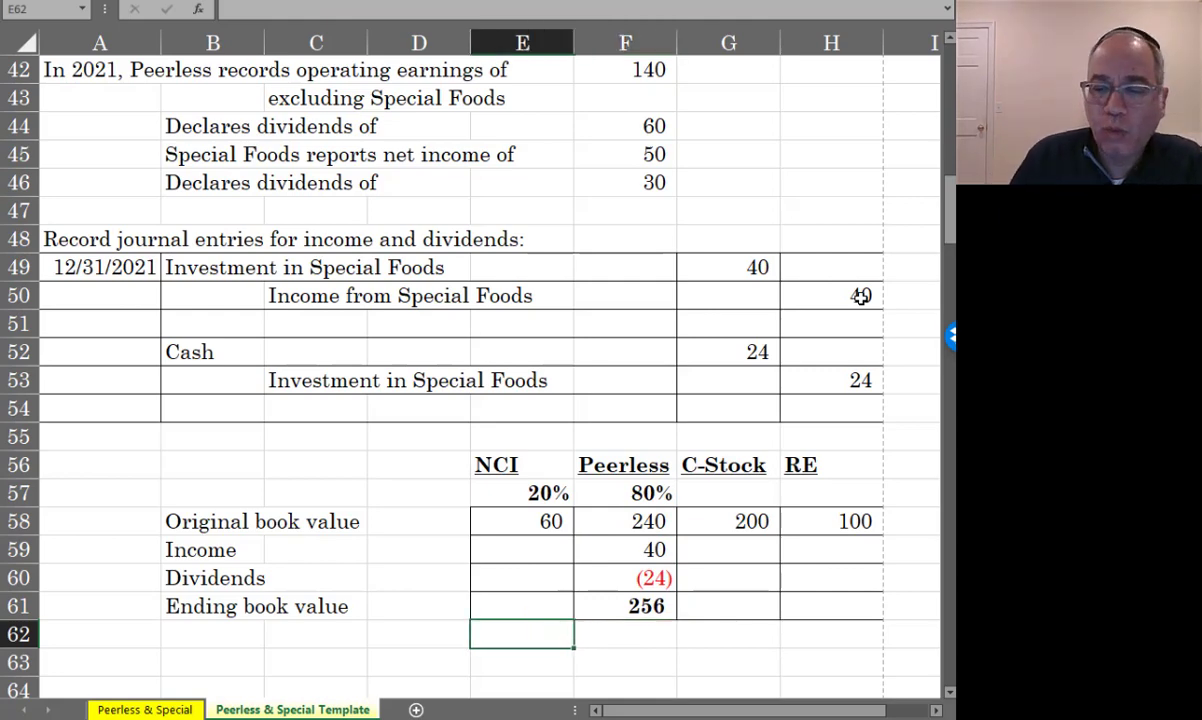
pyautogui.press('Up')
pyautogui.press('Up')
pyautogui.press('Up')
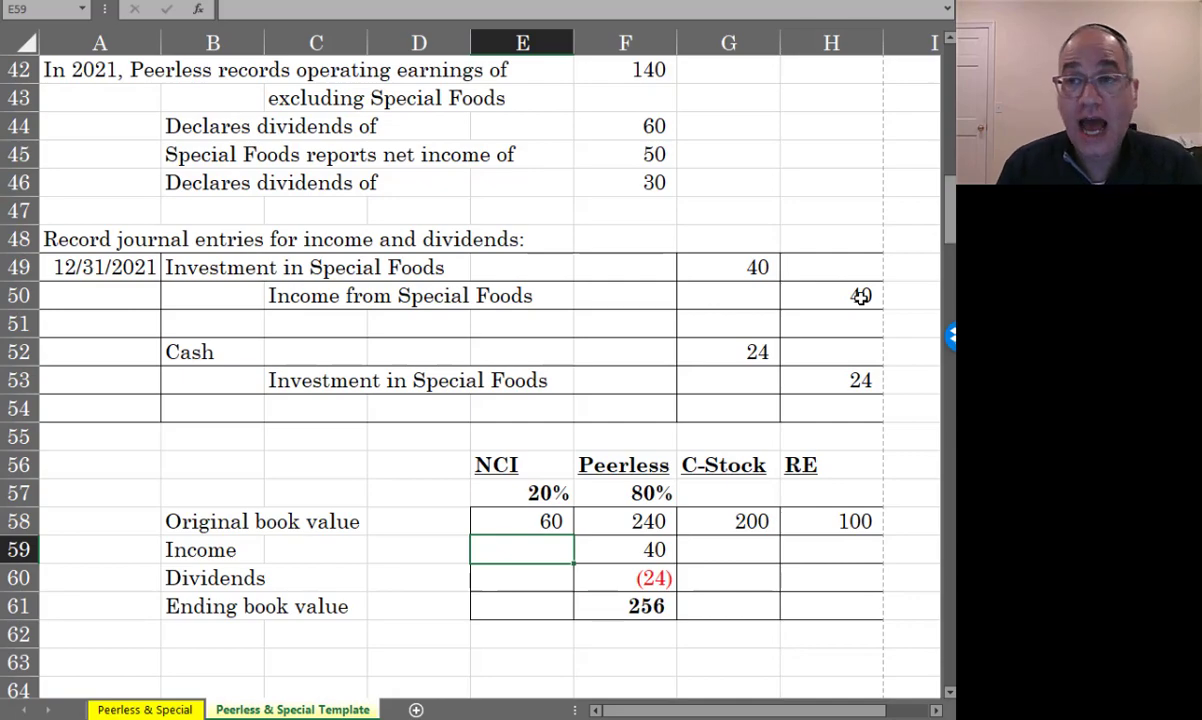
pyautogui.scroll(11, 858, 252)
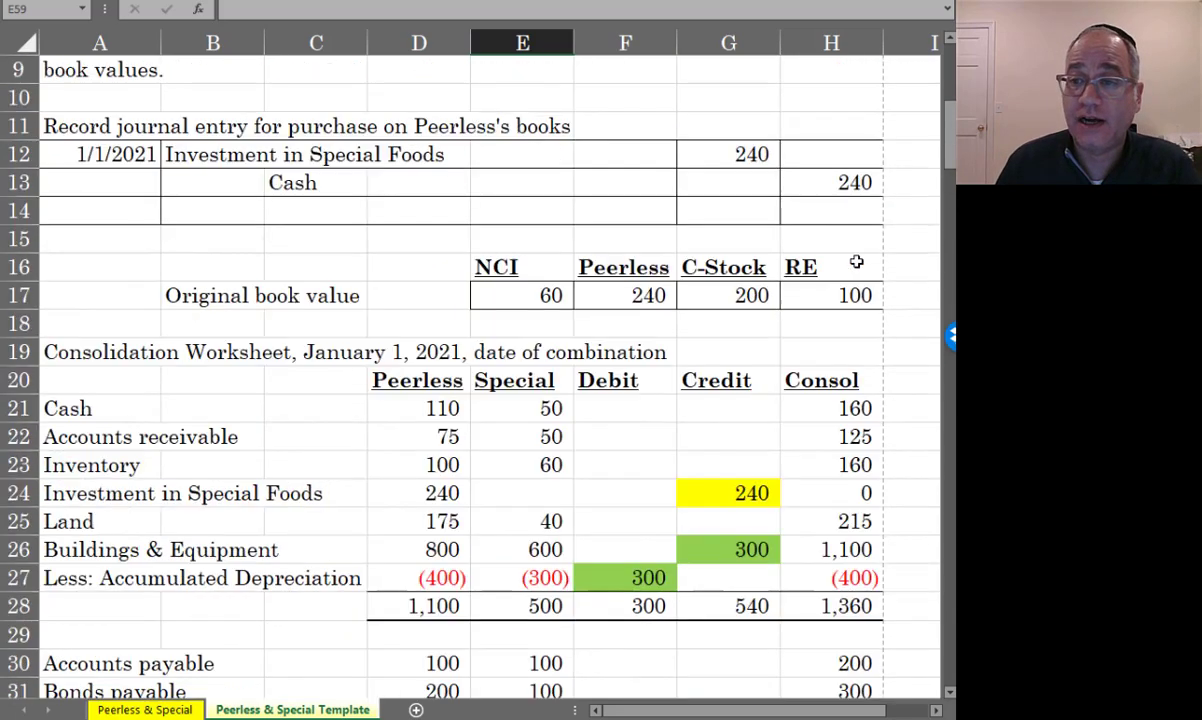
pyautogui.scroll(-1, 855, 262)
pyautogui.scroll(-3, 804, 285)
pyautogui.click(820, 437)
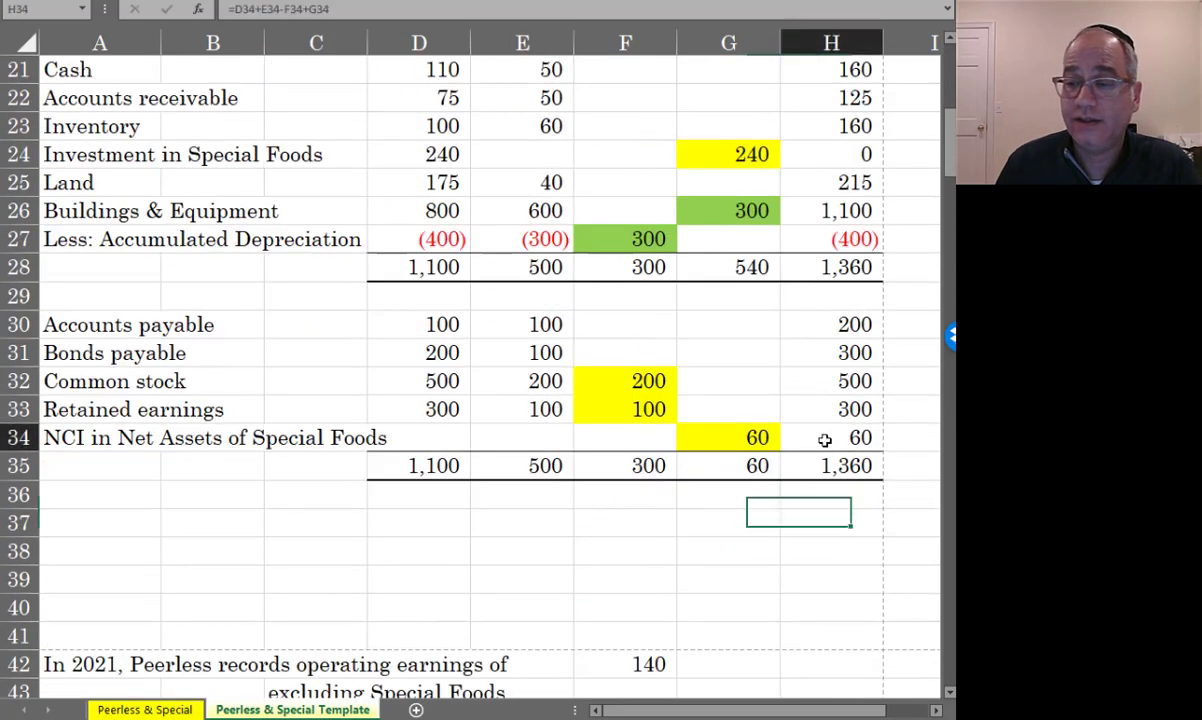
pyautogui.scroll(-8, 818, 455)
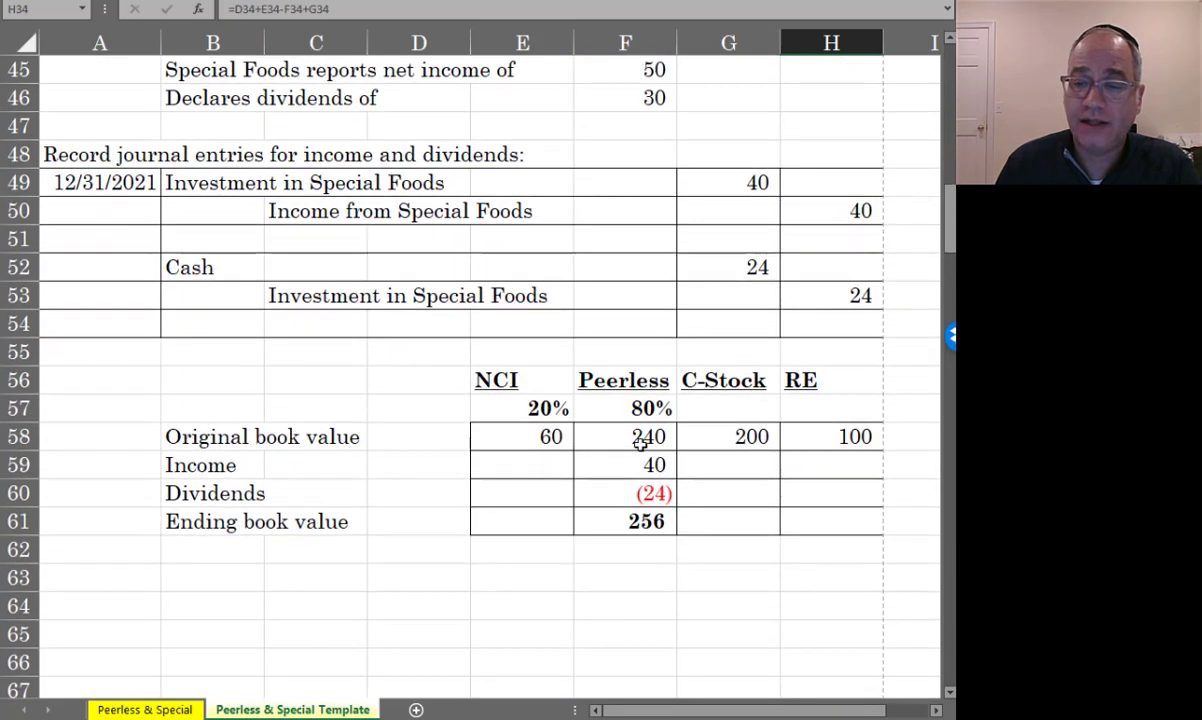
# Enter the NCI Income in E59 as Special Foods' net income times 20%, =F45*.2
pyautogui.click(535, 465)
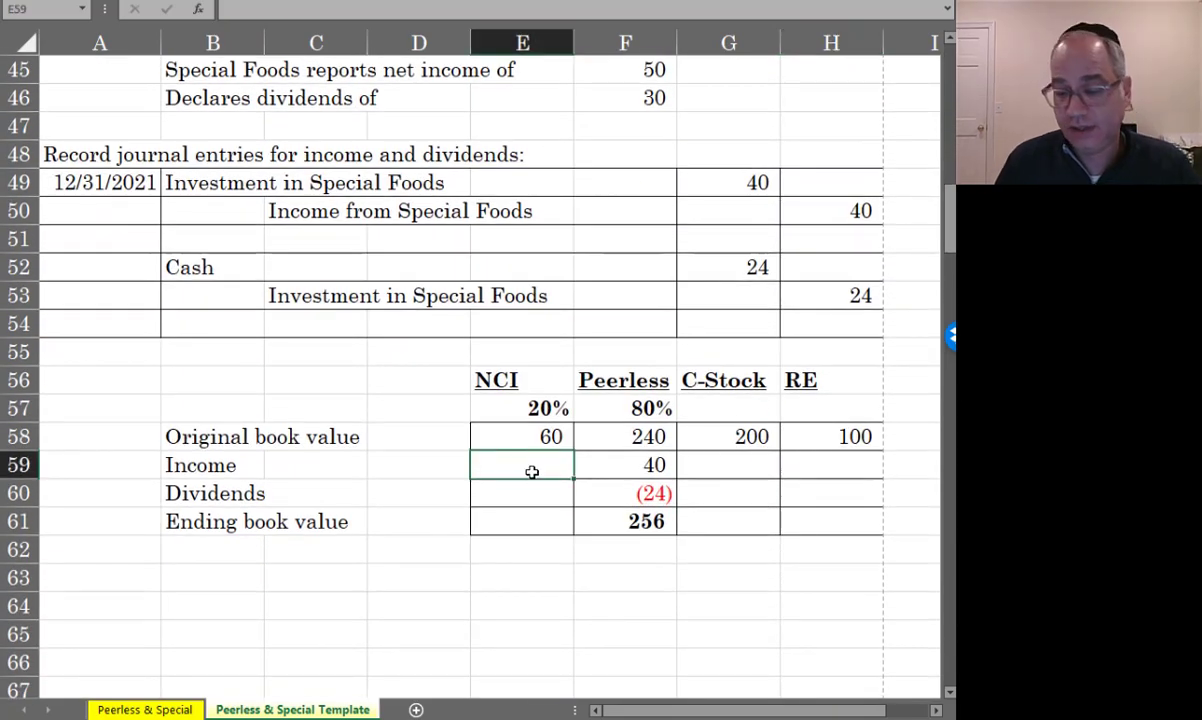
pyautogui.write('=')
pyautogui.scroll(1, 577, 457)
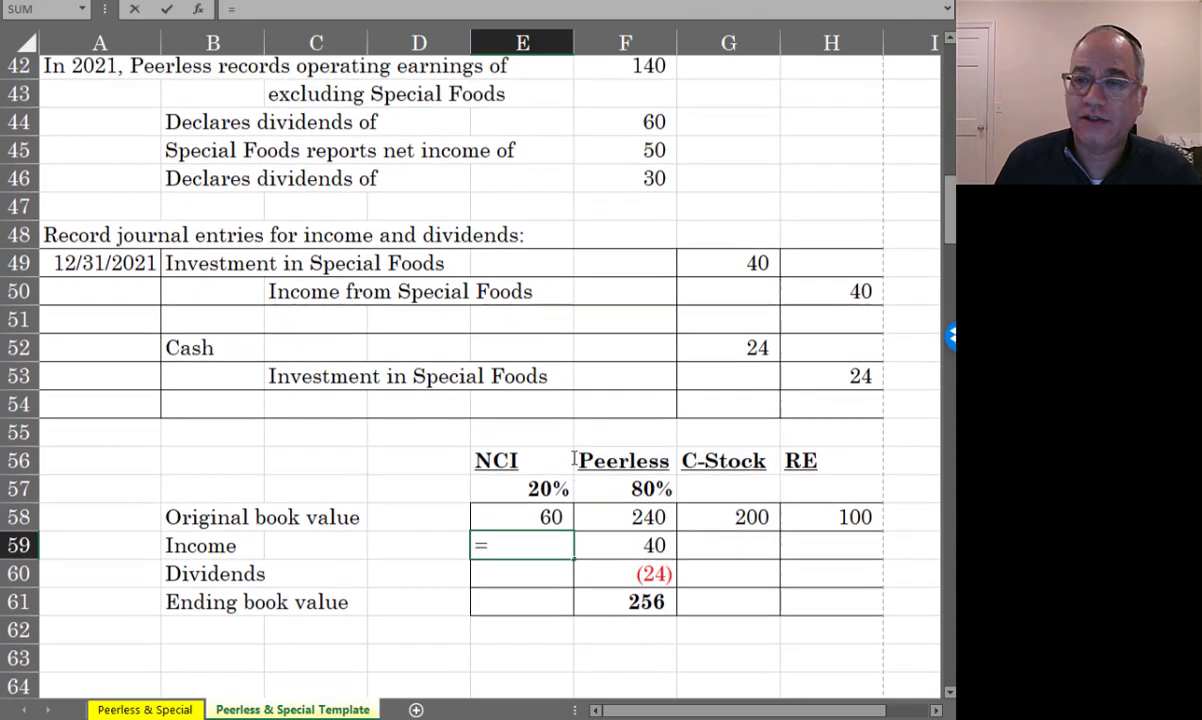
pyautogui.click(626, 157)
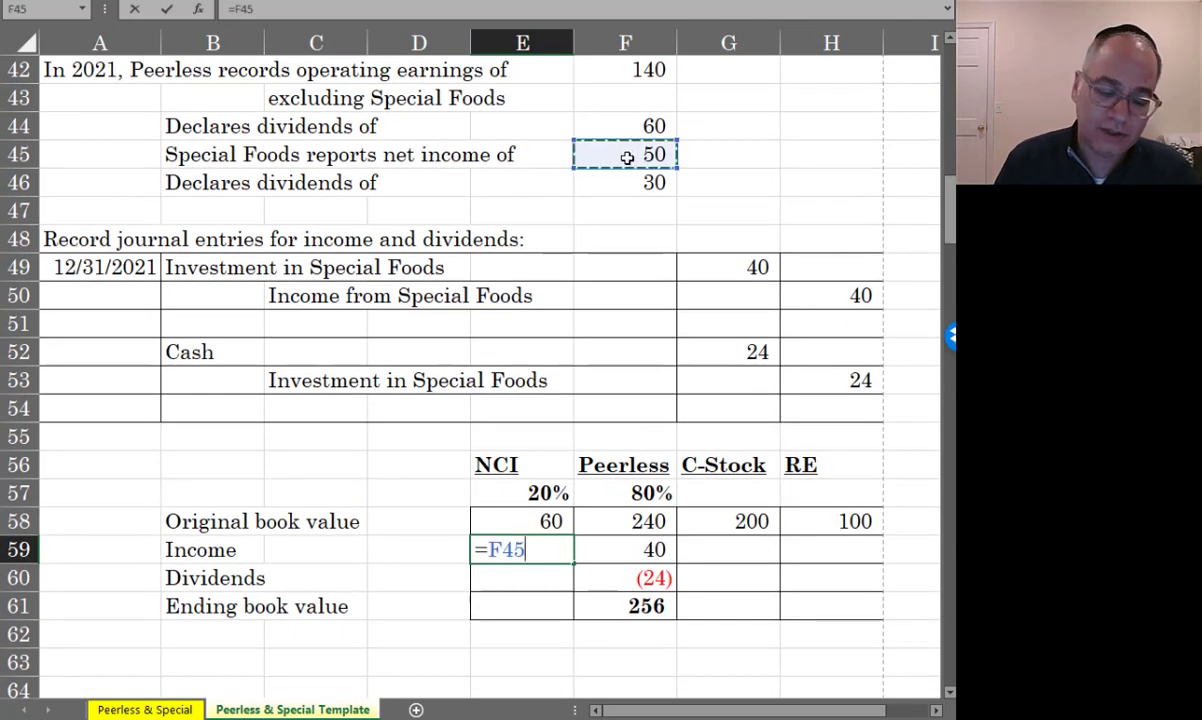
pyautogui.write('*.2')
pyautogui.press('Return')
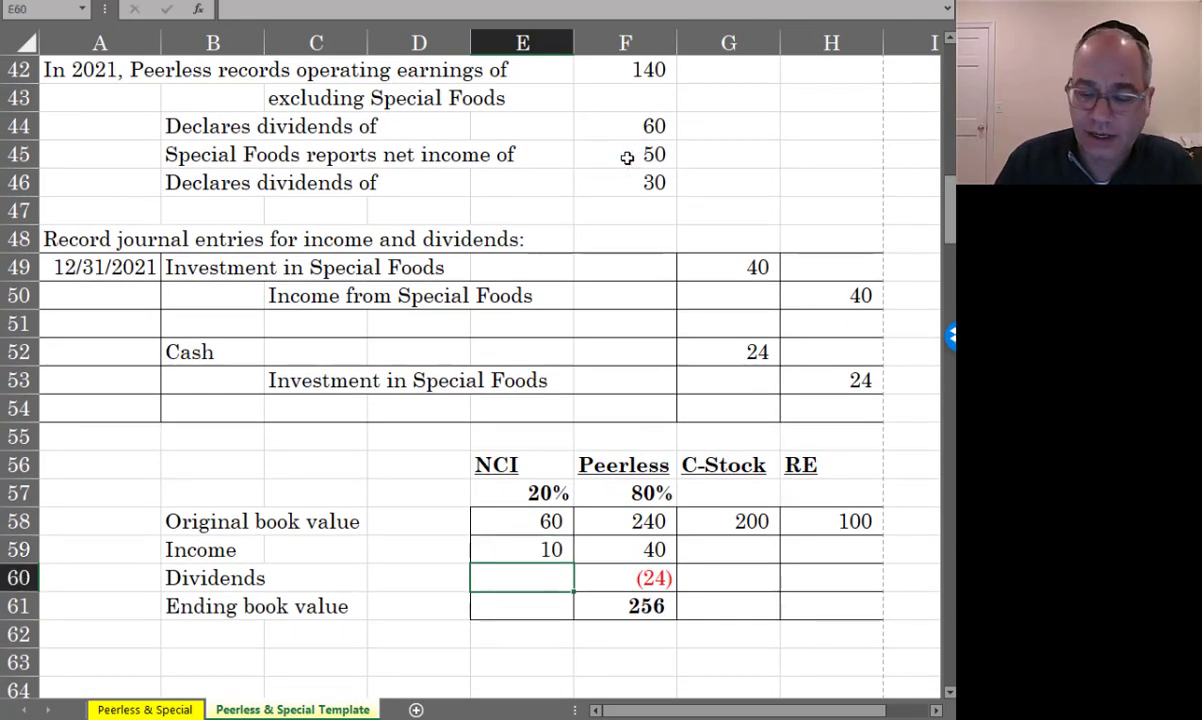
# Enter the NCI Dividends in E60 as the negative of Special Foods' declared dividends times 20%, -F46*.2
pyautogui.write('-')
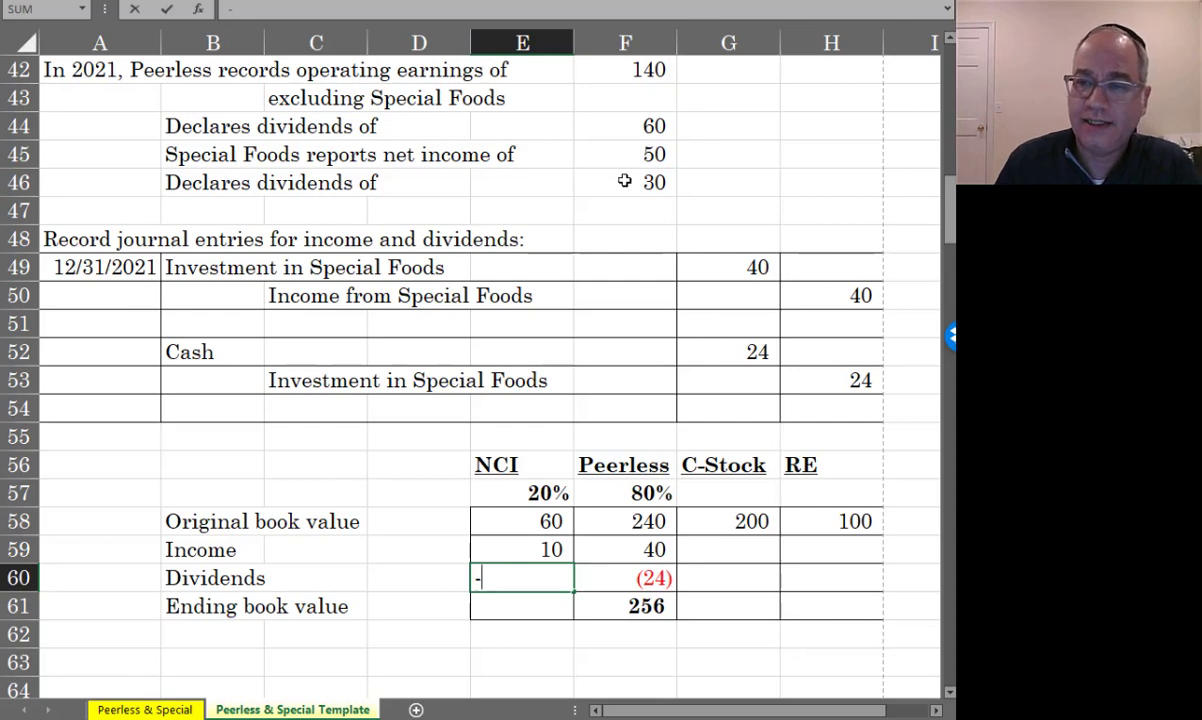
pyautogui.click(624, 181)
pyautogui.write('*.2')
pyautogui.press('Return')
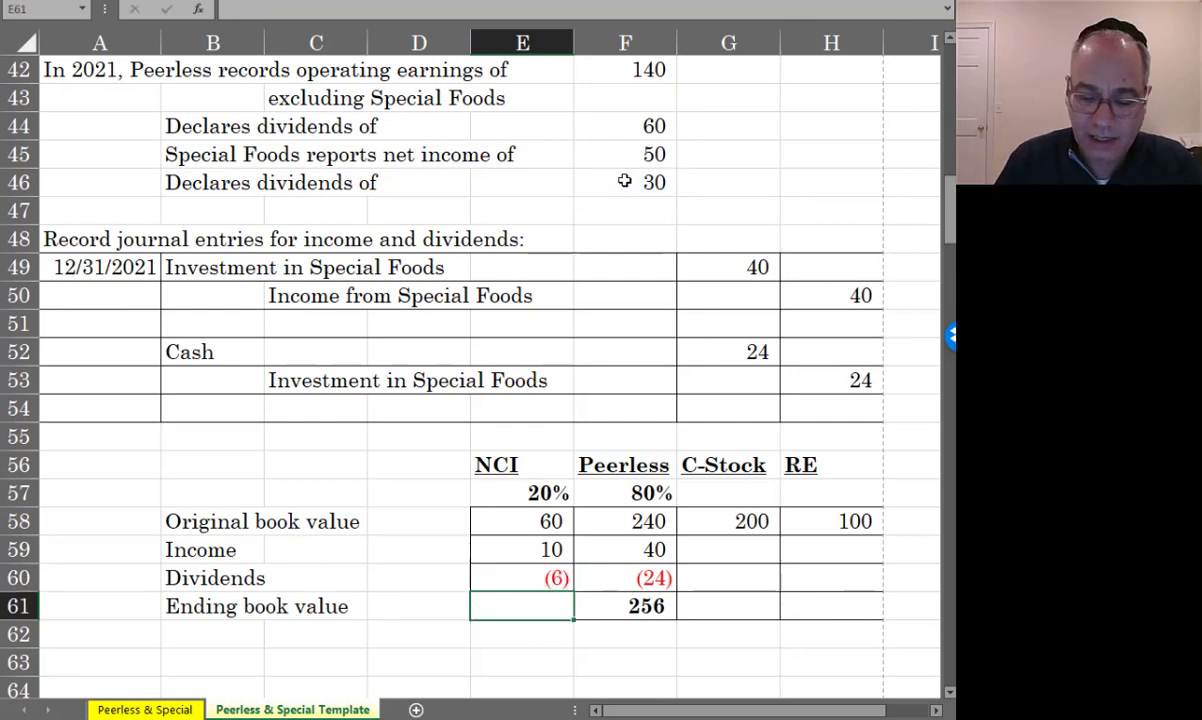
# Calculate the NCI Ending book value in E61 as the sum of E58:E60
pyautogui.write('=sum(')
pyautogui.press('Up')
pyautogui.hotkey('shift', 'Up')
pyautogui.hotkey('shift', 'Up')
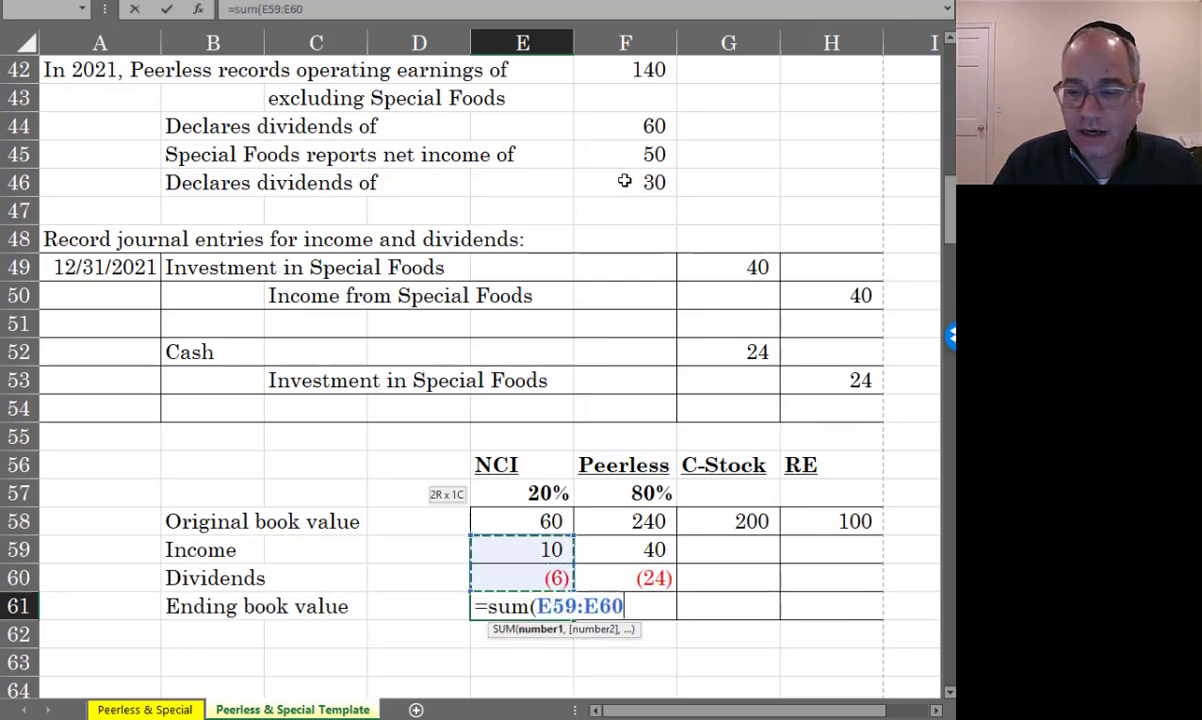
pyautogui.hotkey('shift', 'Up')
pyautogui.hotkey('shift', 'Down')
pyautogui.press('Return')
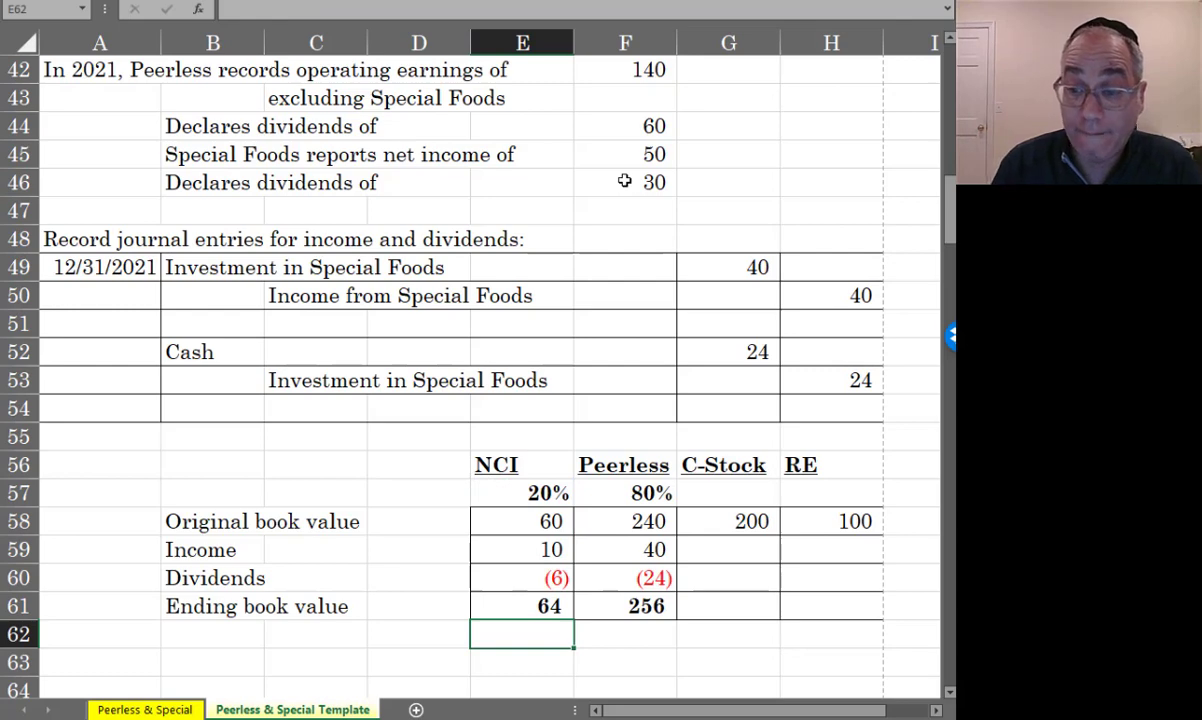
# Enter the RE Income in H59 as Special Foods' full net income, =F45
pyautogui.press('Right')
pyautogui.press('Right')
pyautogui.press('Up')
pyautogui.press('Up')
pyautogui.press('Up')
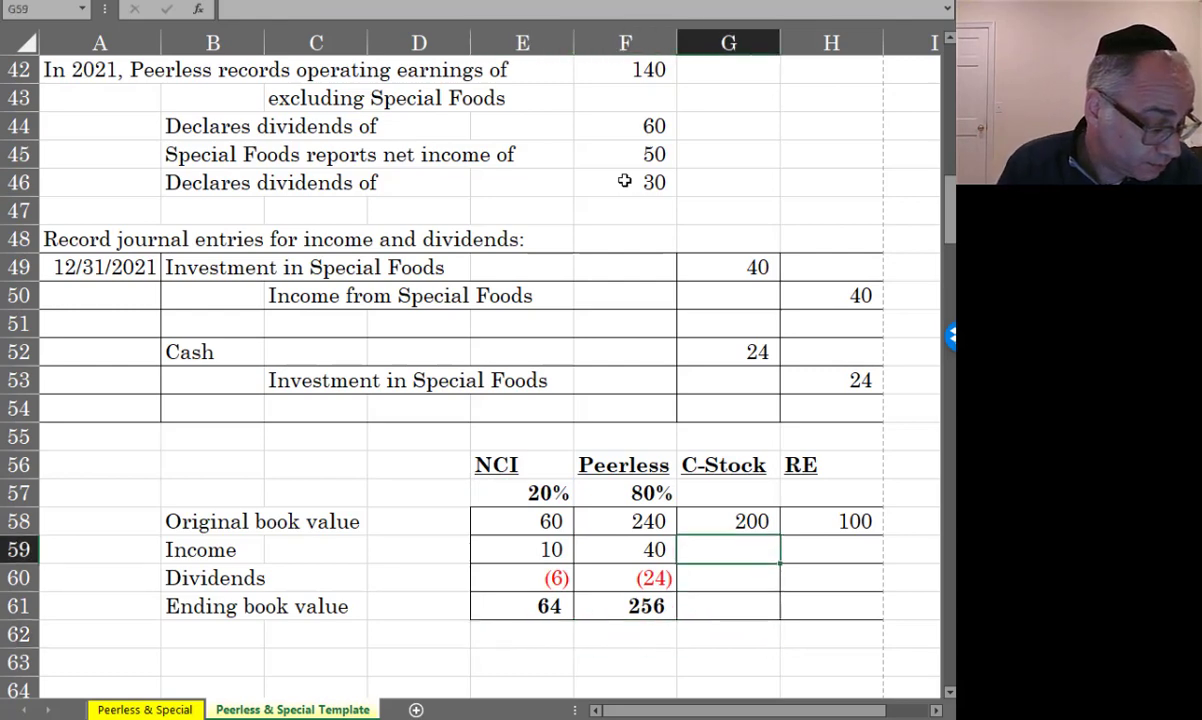
pyautogui.press('Right')
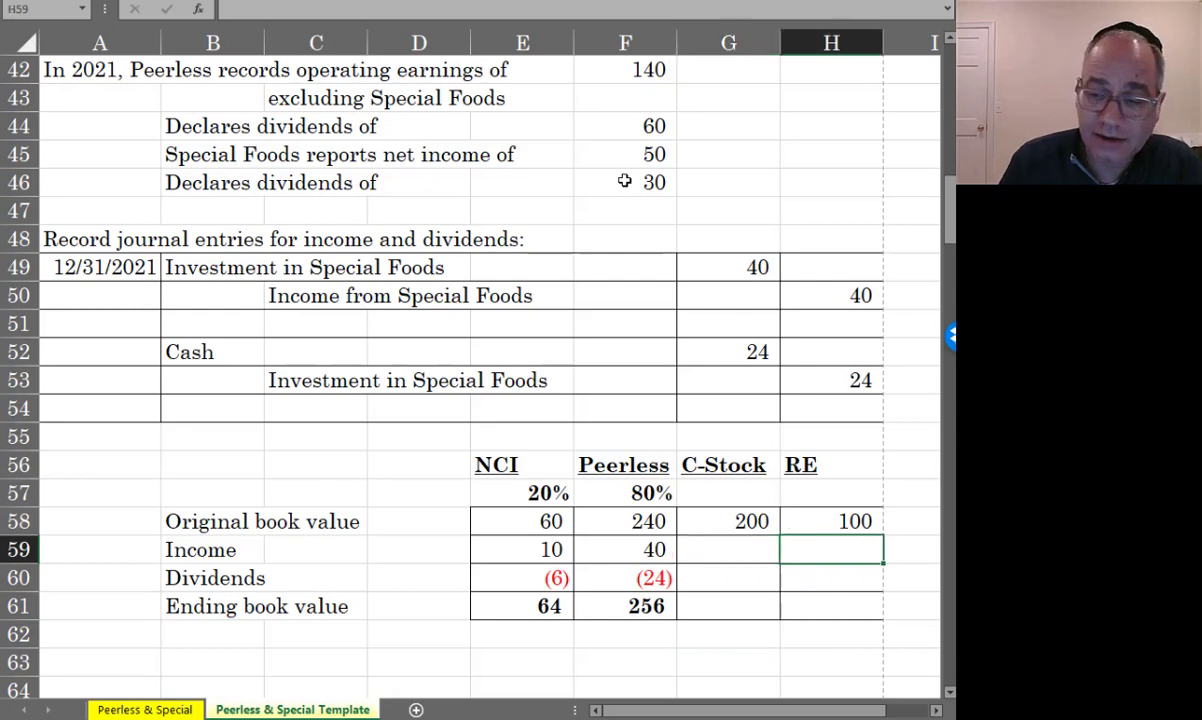
pyautogui.write('=')
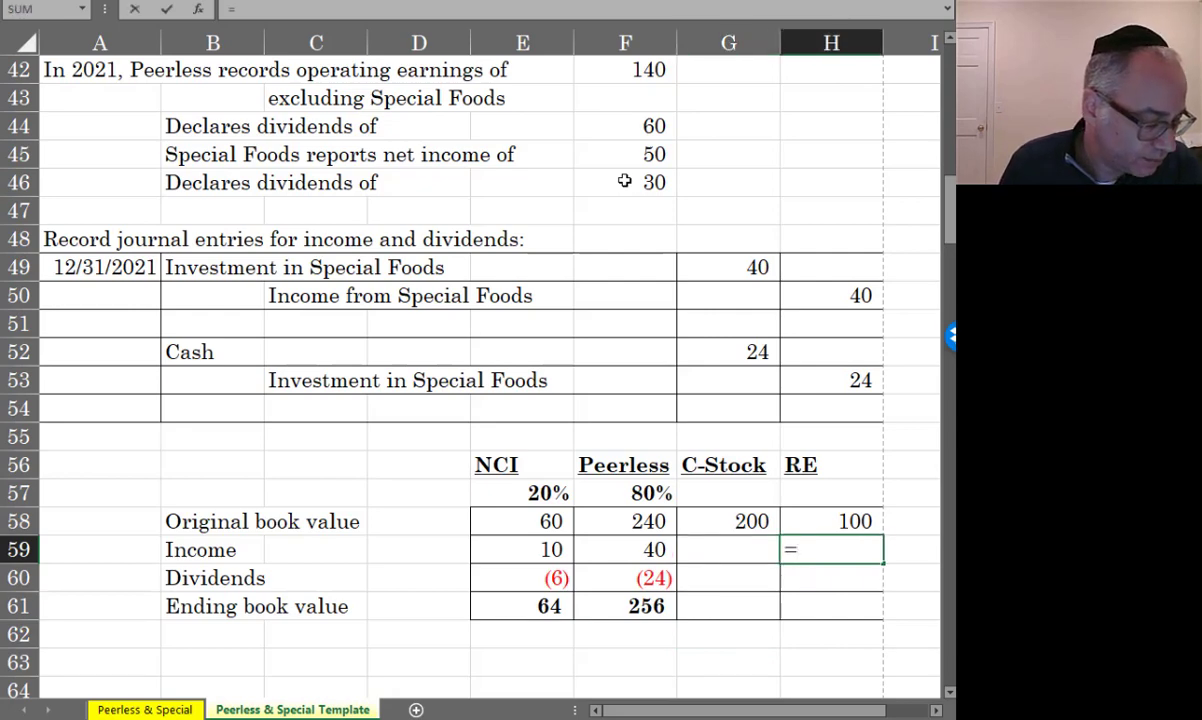
pyautogui.click(618, 157)
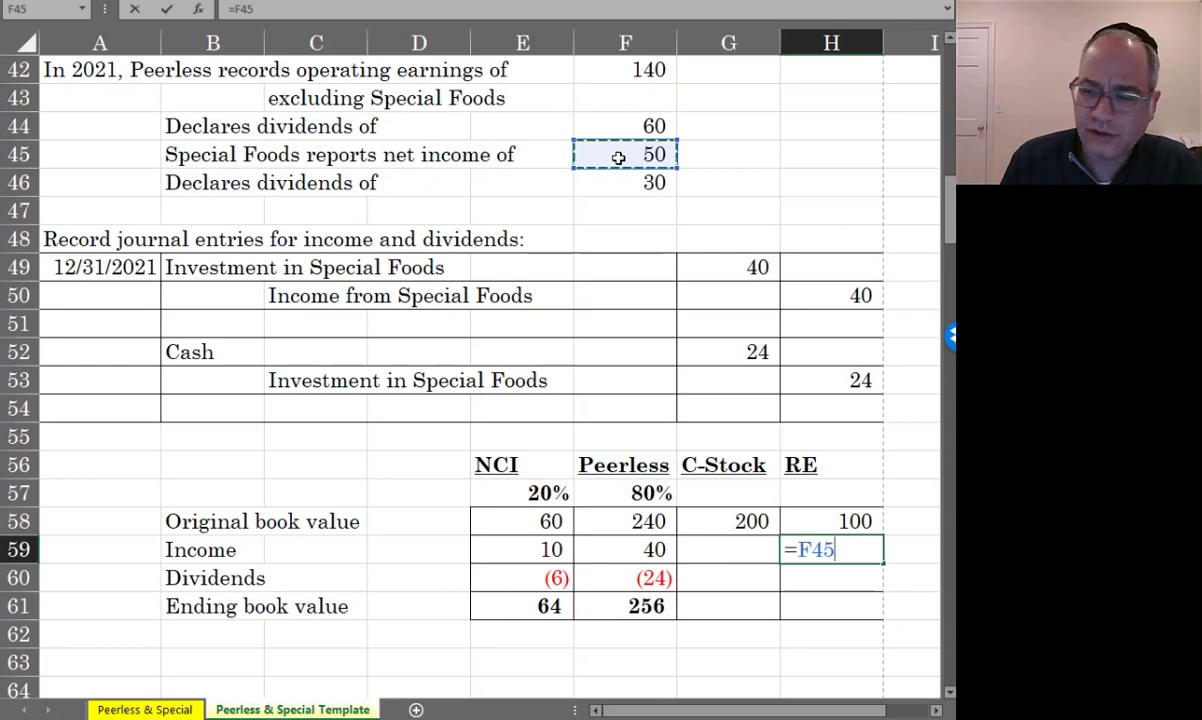
pyautogui.press('Return')
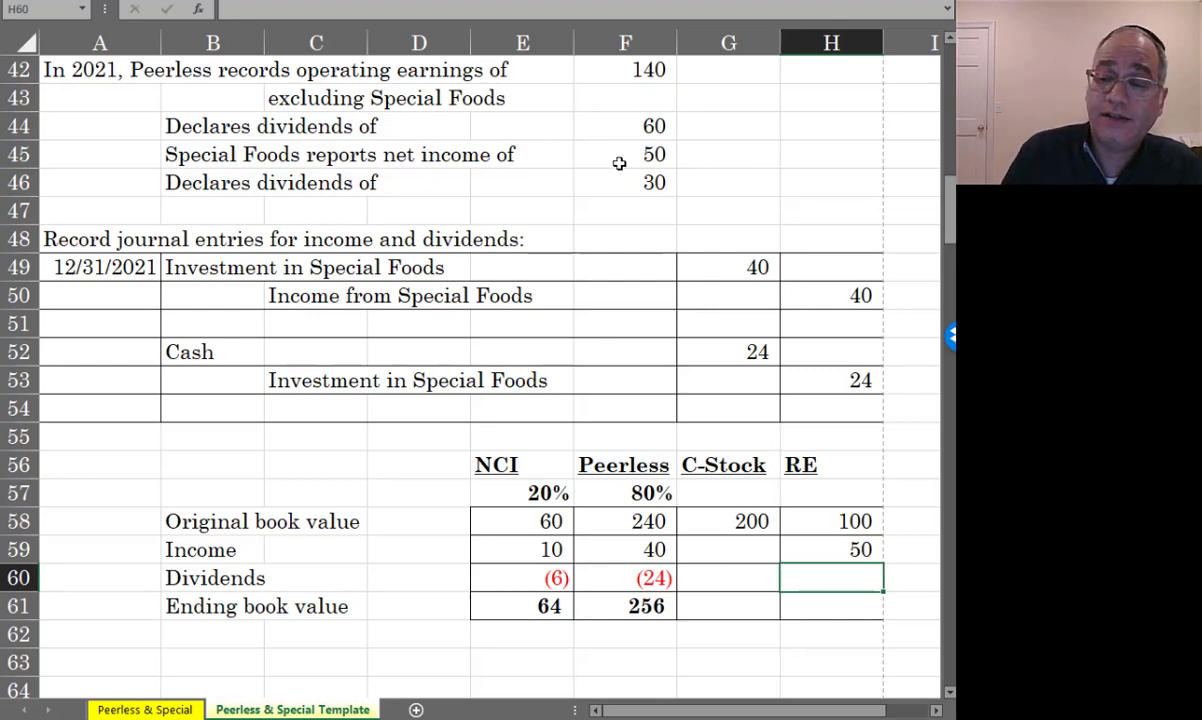
# Enter the RE Dividends in H60 as the negative of Special Foods' declared dividends, -F46
pyautogui.write('-')
pyautogui.click(617, 182)
pyautogui.press('Return')
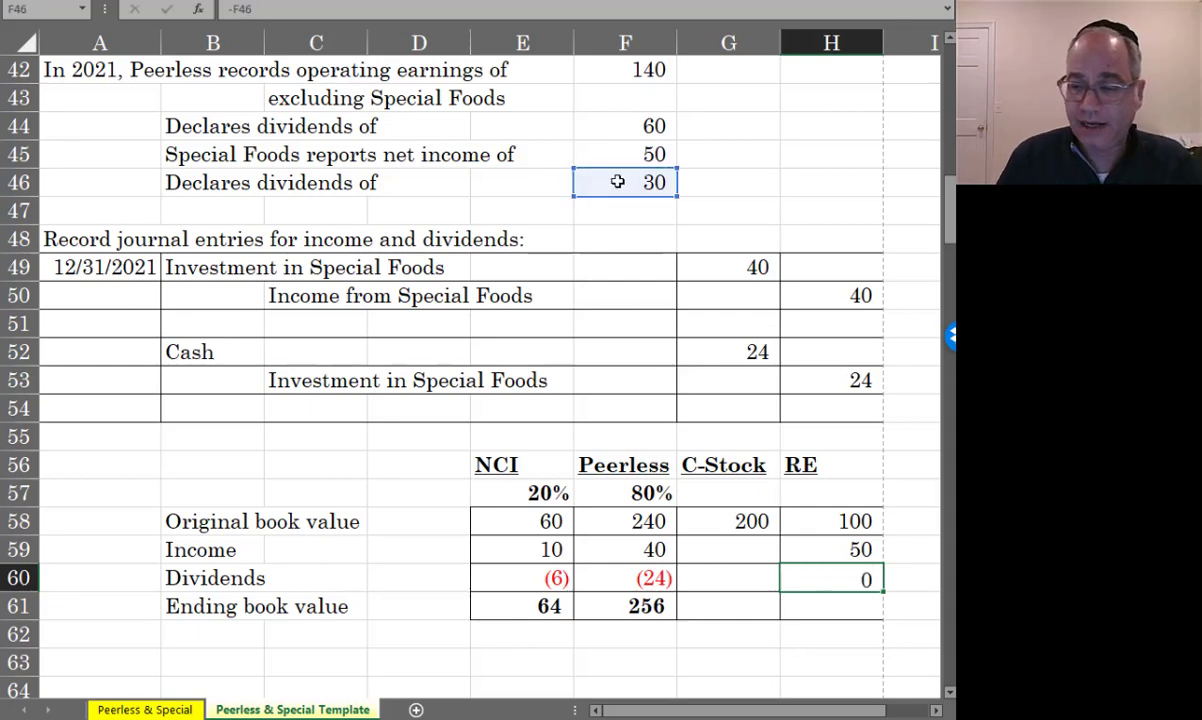
# Calculate the RE Ending book value in H61 as the sum of H58:H60
pyautogui.write('=sum(')
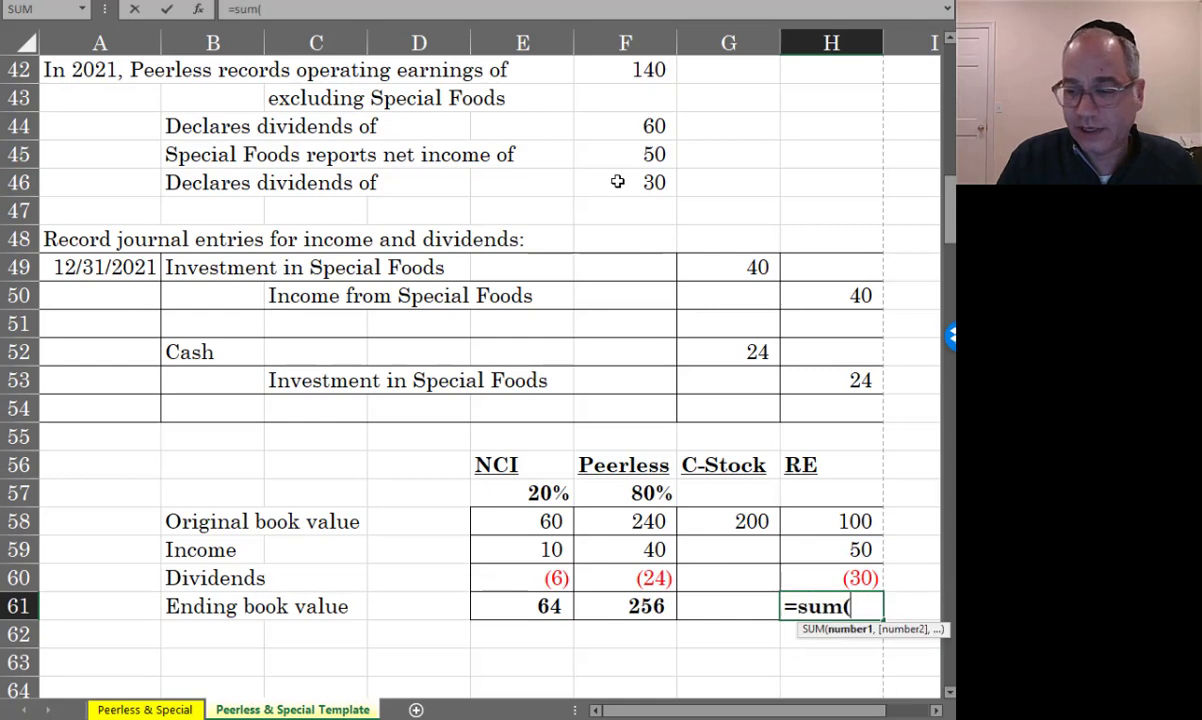
pyautogui.press('Up')
pyautogui.hotkey('shift', 'Up')
pyautogui.hotkey('shift', 'Up')
pyautogui.press('Return')
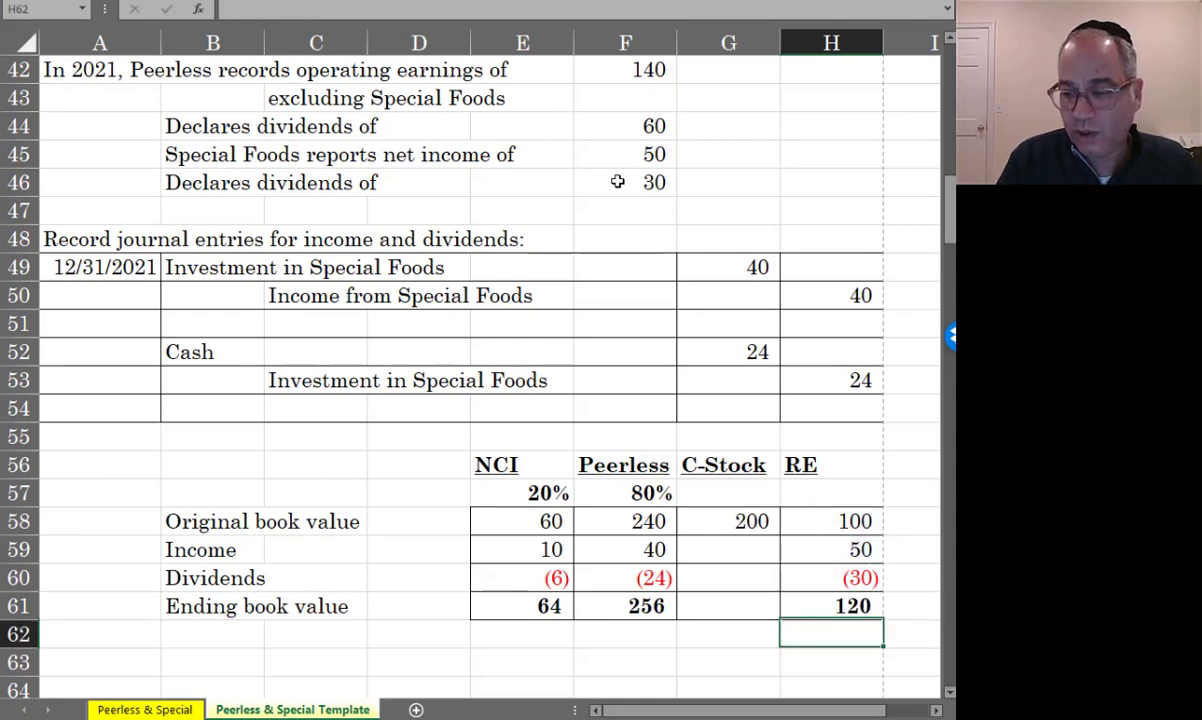
# Copy the Peerless Ending book value formula from F61 into the C-Stock cell G61
pyautogui.press('Up')
pyautogui.press('Left')
pyautogui.press('Left')
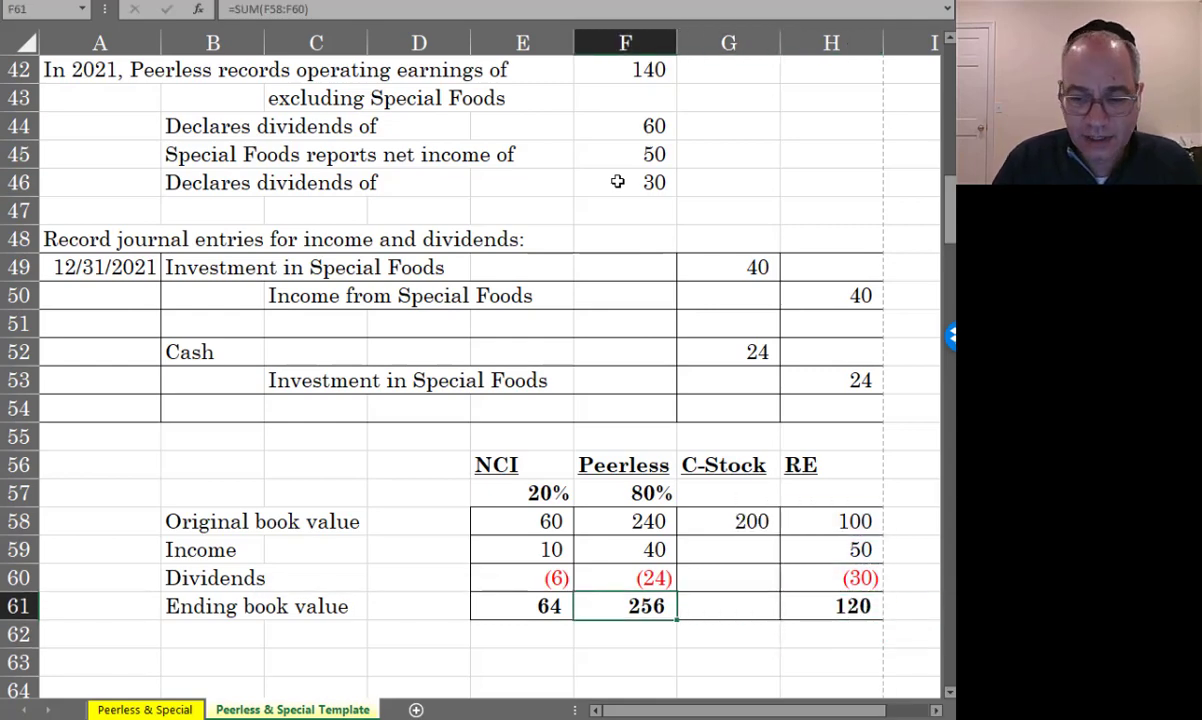
pyautogui.hotkey('ctrl', 'c')
pyautogui.press('Right')
pyautogui.hotkey('ctrl', 'v')
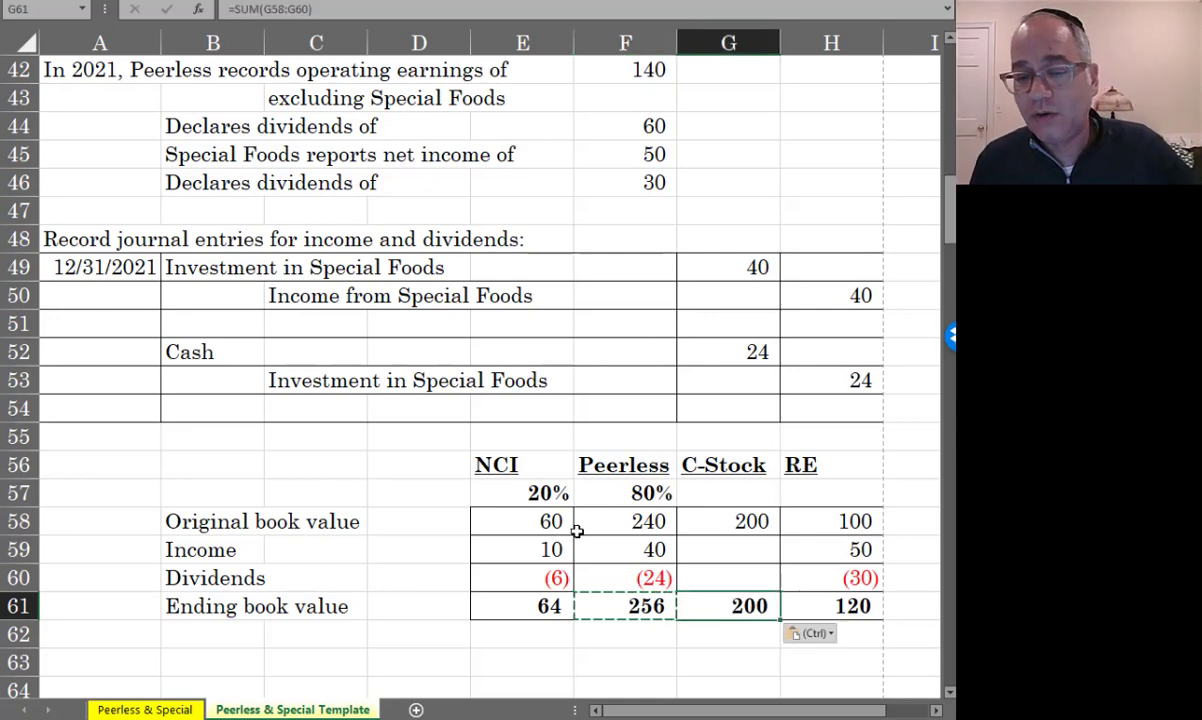
# Enter the label ROLLFORWARD in C63 below the book value table
pyautogui.click(341, 662)
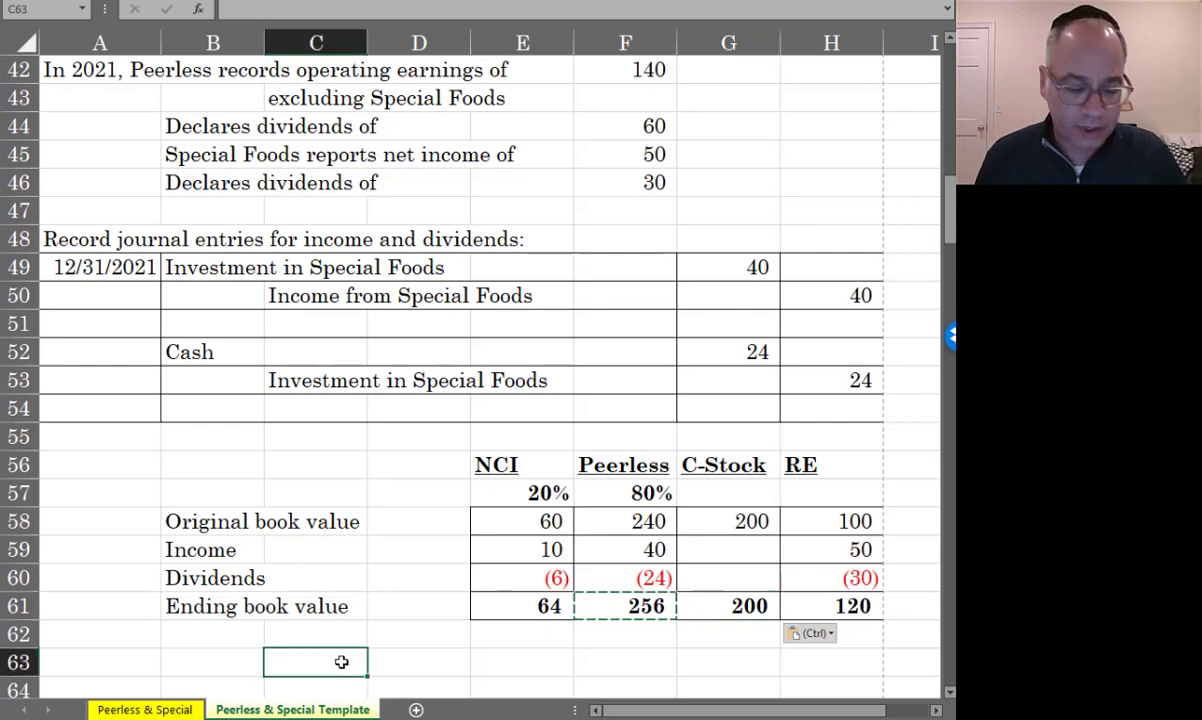
pyautogui.write('ROLLFORWARD')
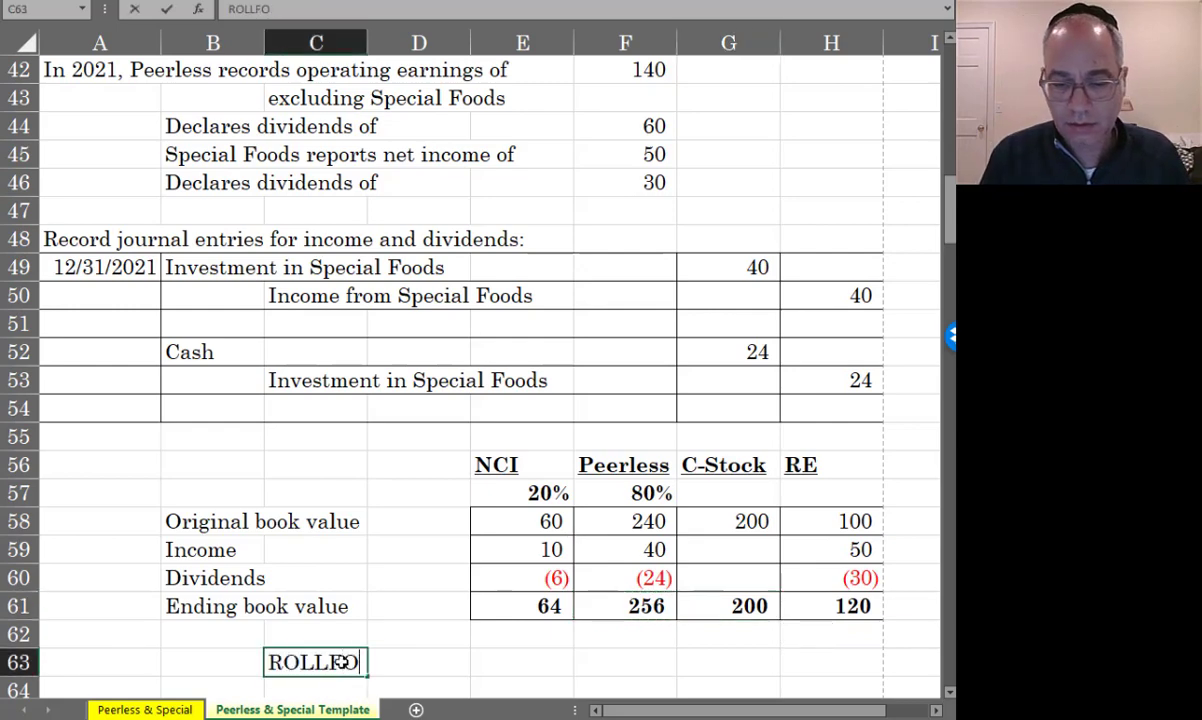
pyautogui.press('Return')
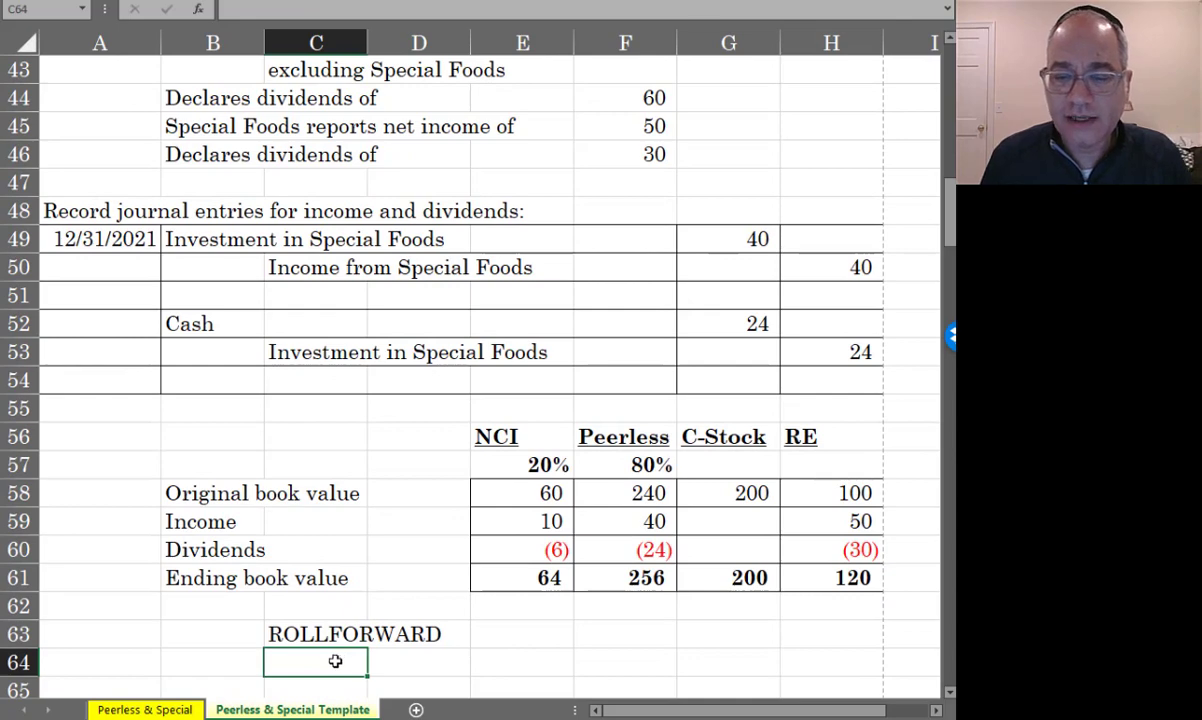
# Fill the ROLLFORWARD label cells C63:D63 with the standard light blue color
pyautogui.moveTo(323, 632); pyautogui.dragTo(433, 634)
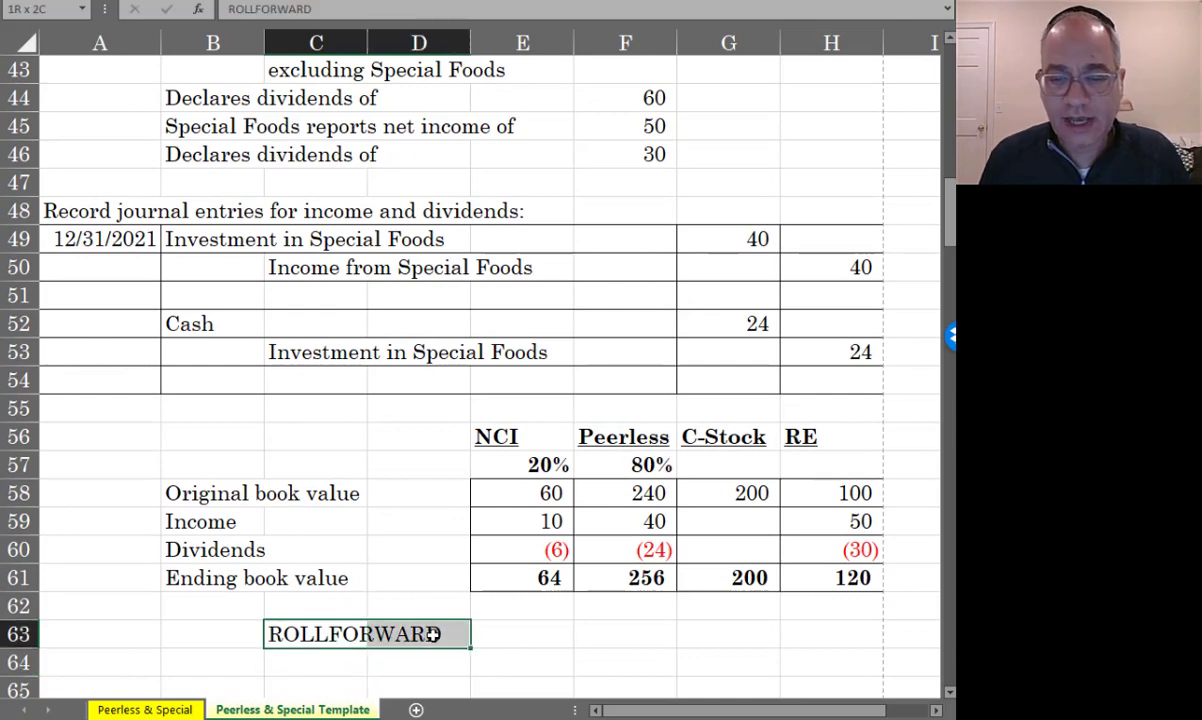
pyautogui.rightClick(433, 634)
pyautogui.click(518, 686)
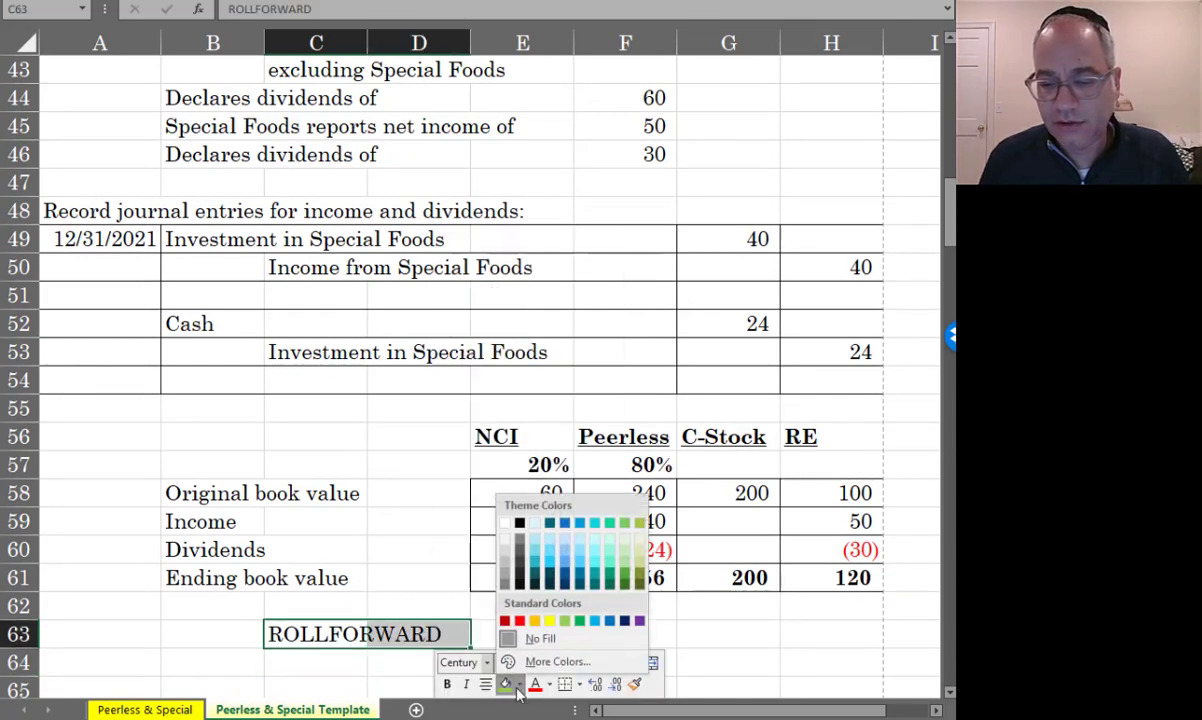
pyautogui.click(594, 620)
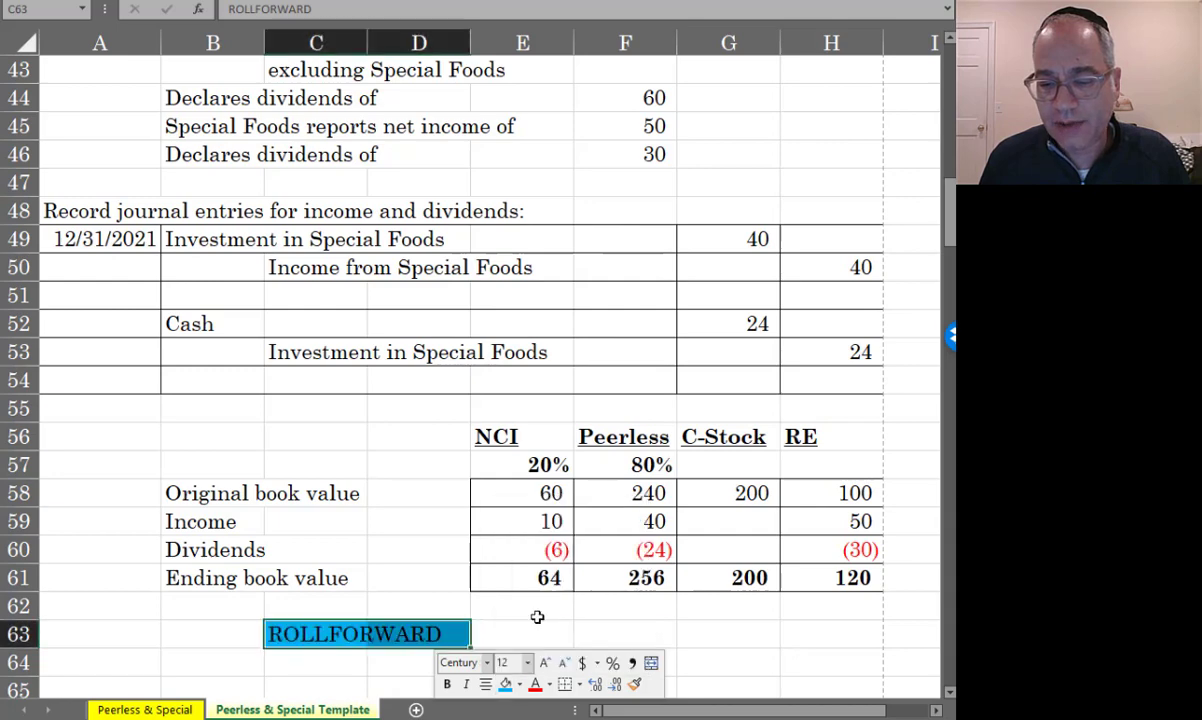
pyautogui.click(421, 594)
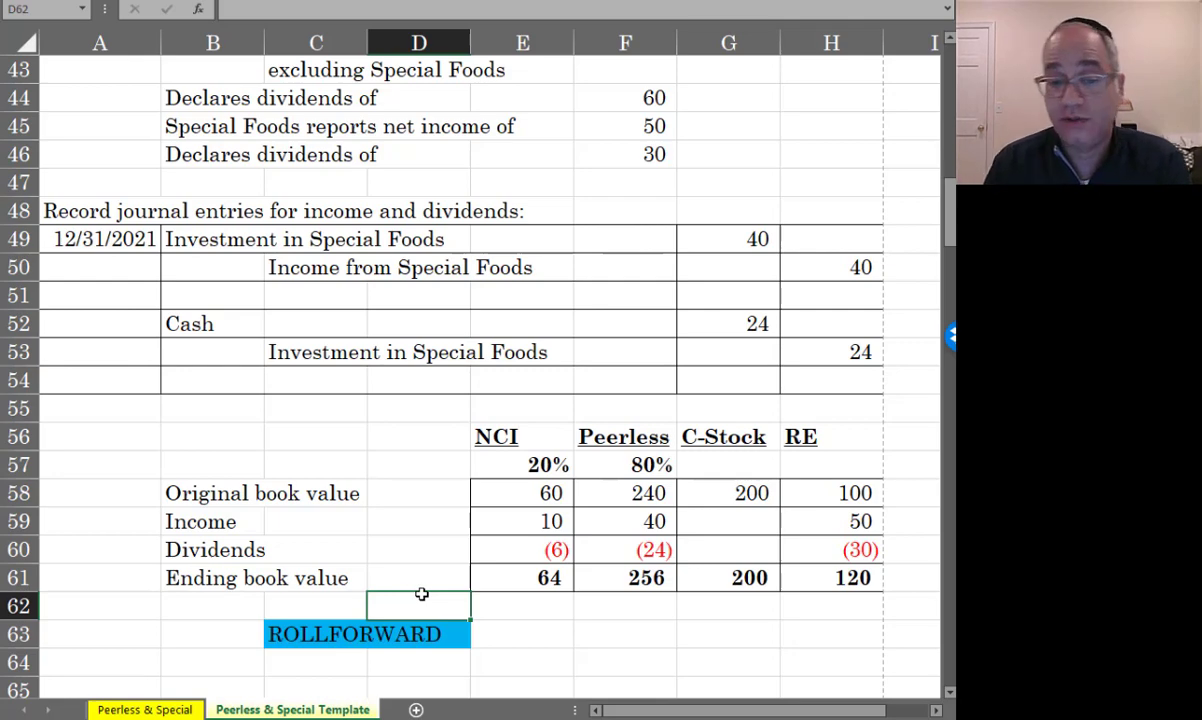
# Review the 2021 consolidation worksheet, checking Peerless's net income rows in the Income Statement and how they carry into the Retained Earnings Statement
pyautogui.scroll(-4, 423, 585)
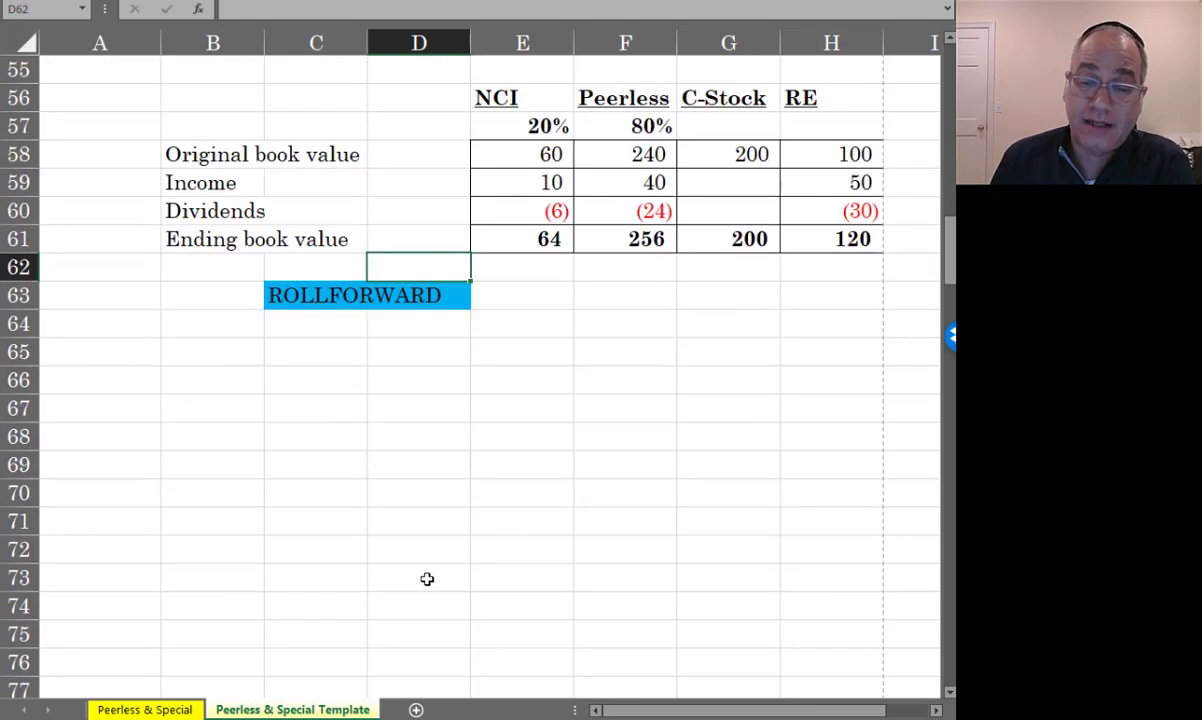
pyautogui.scroll(-9, 425, 579)
pyautogui.scroll(-1, 426, 578)
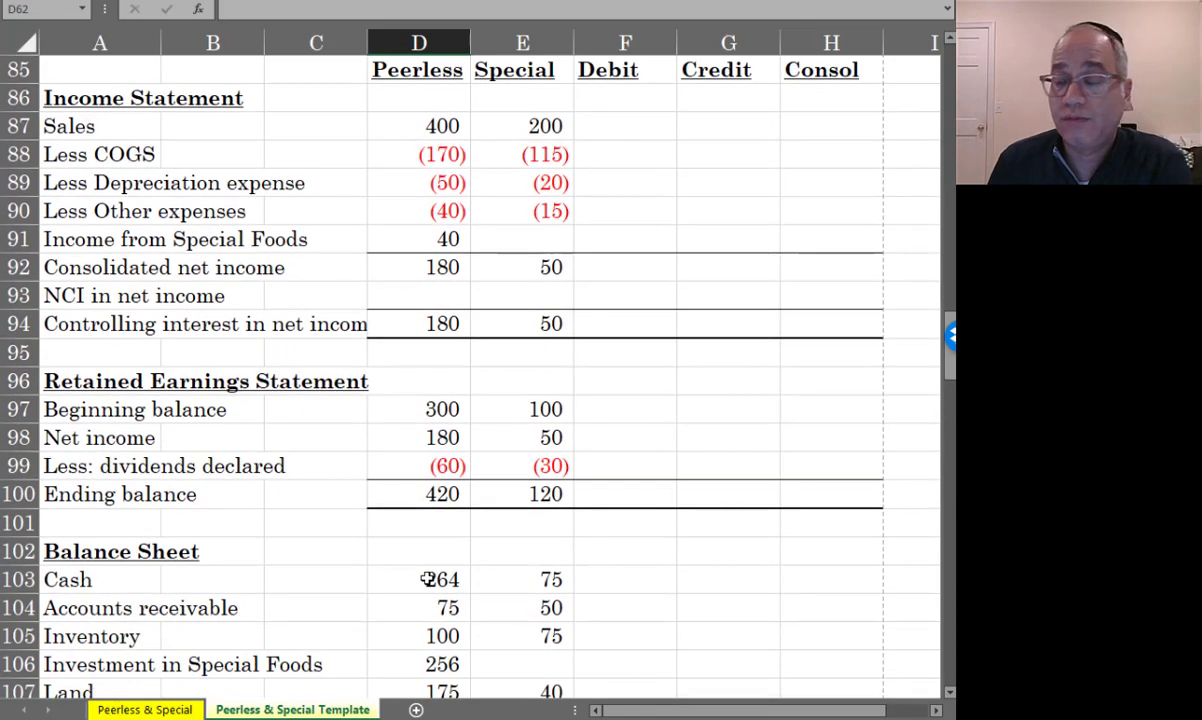
pyautogui.scroll(-6, 426, 579)
pyautogui.scroll(6, 426, 577)
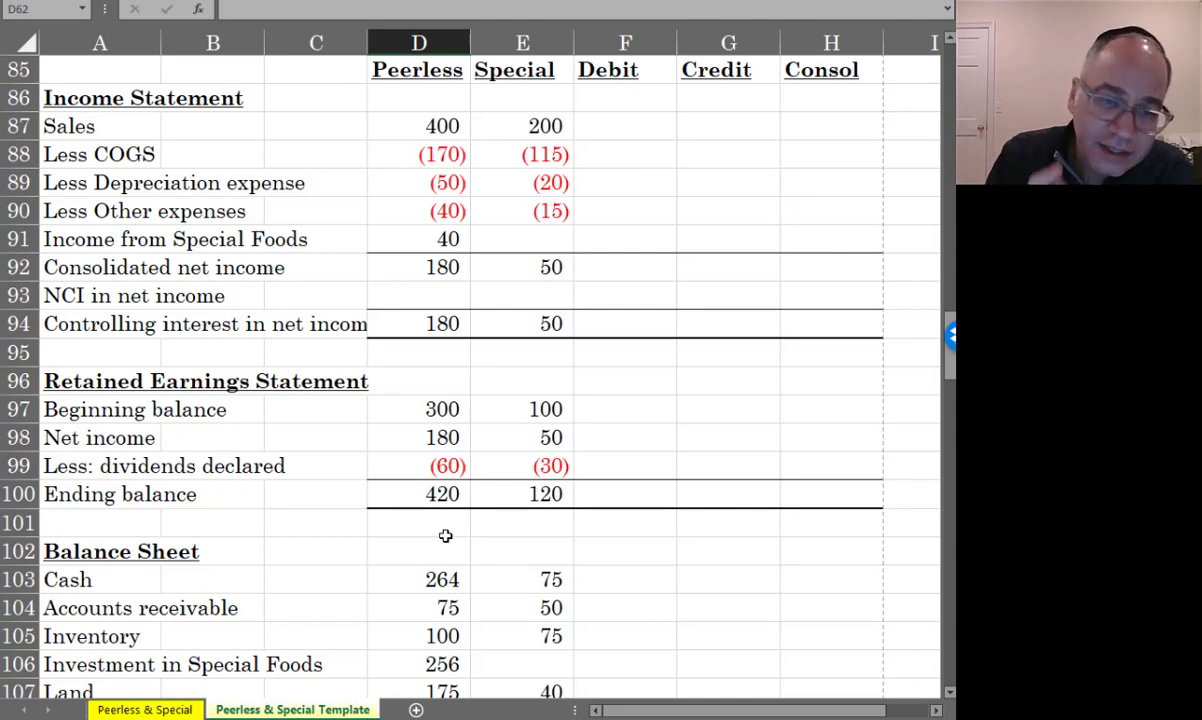
pyautogui.click(420, 277)
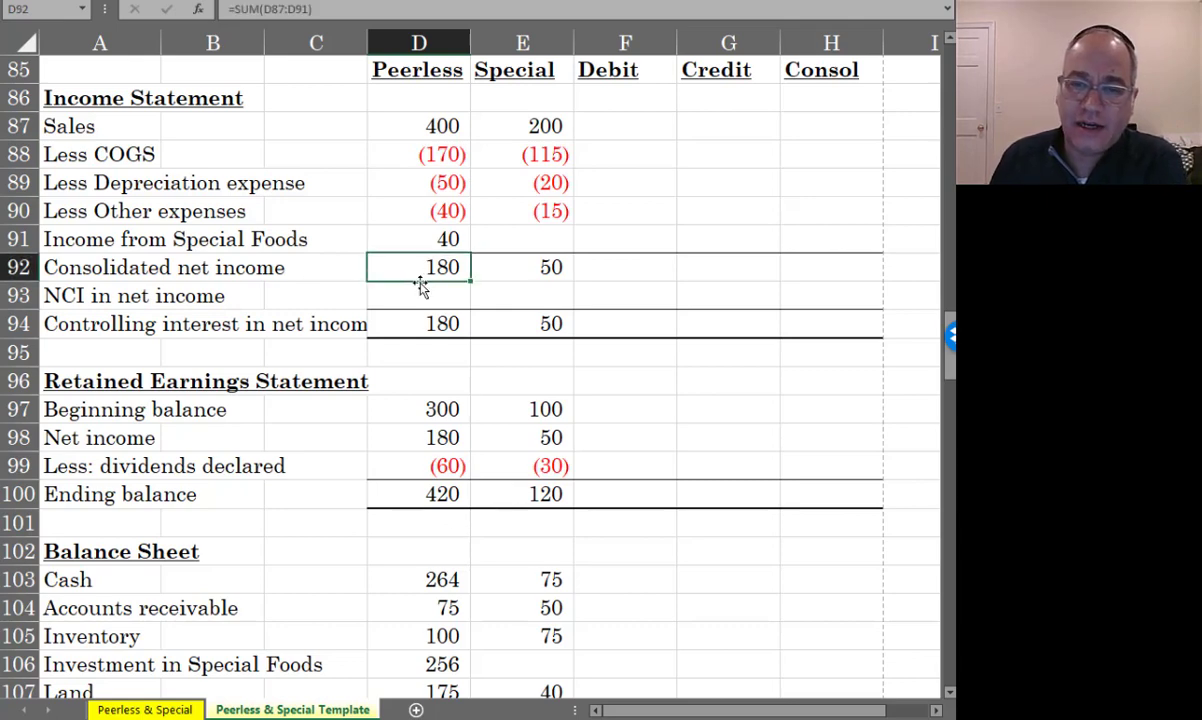
pyautogui.click(416, 292)
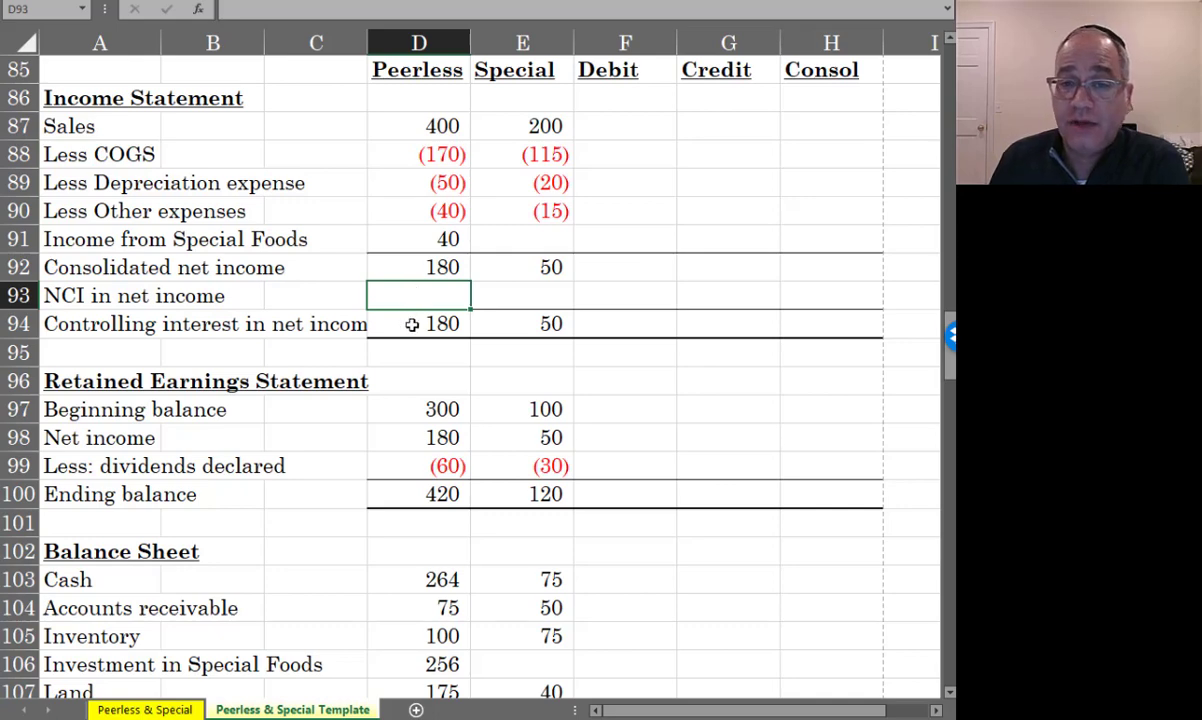
pyautogui.click(411, 324)
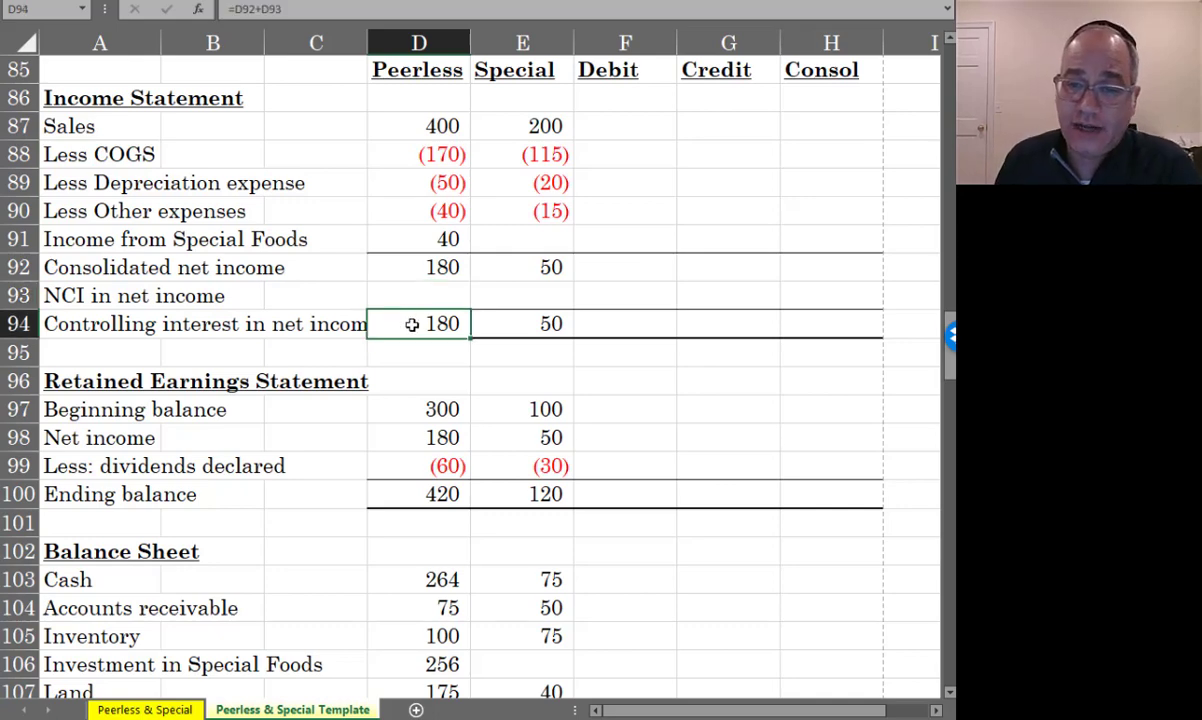
pyautogui.click(404, 406)
pyautogui.click(400, 446)
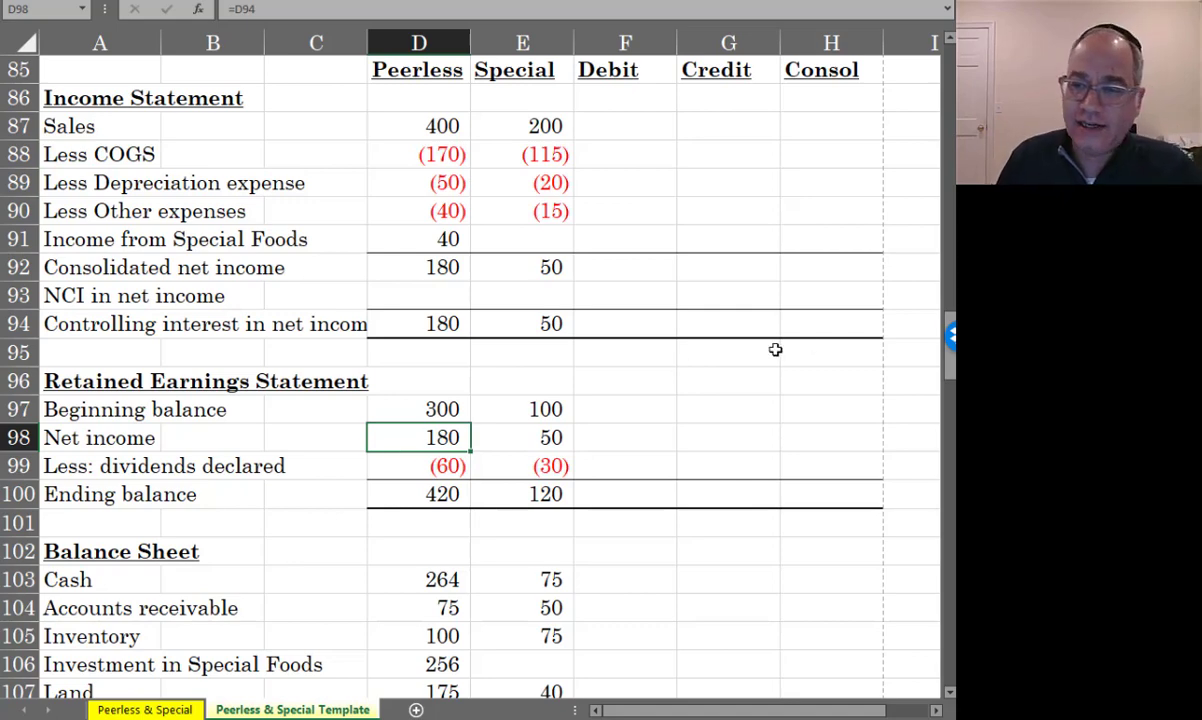
# Shade the Controlling interest in net income row, D94:H94, with a pale blue theme fill
pyautogui.moveTo(838, 321); pyautogui.dragTo(445, 323)
pyautogui.rightClick(445, 323)
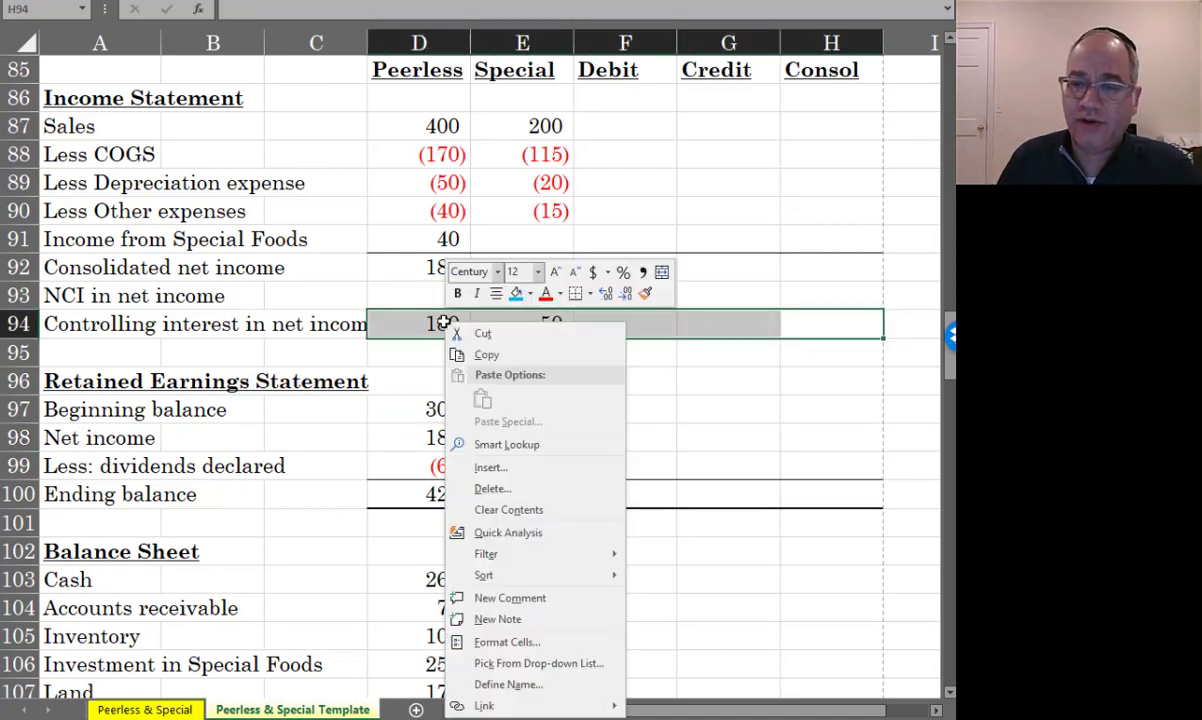
pyautogui.click(531, 293)
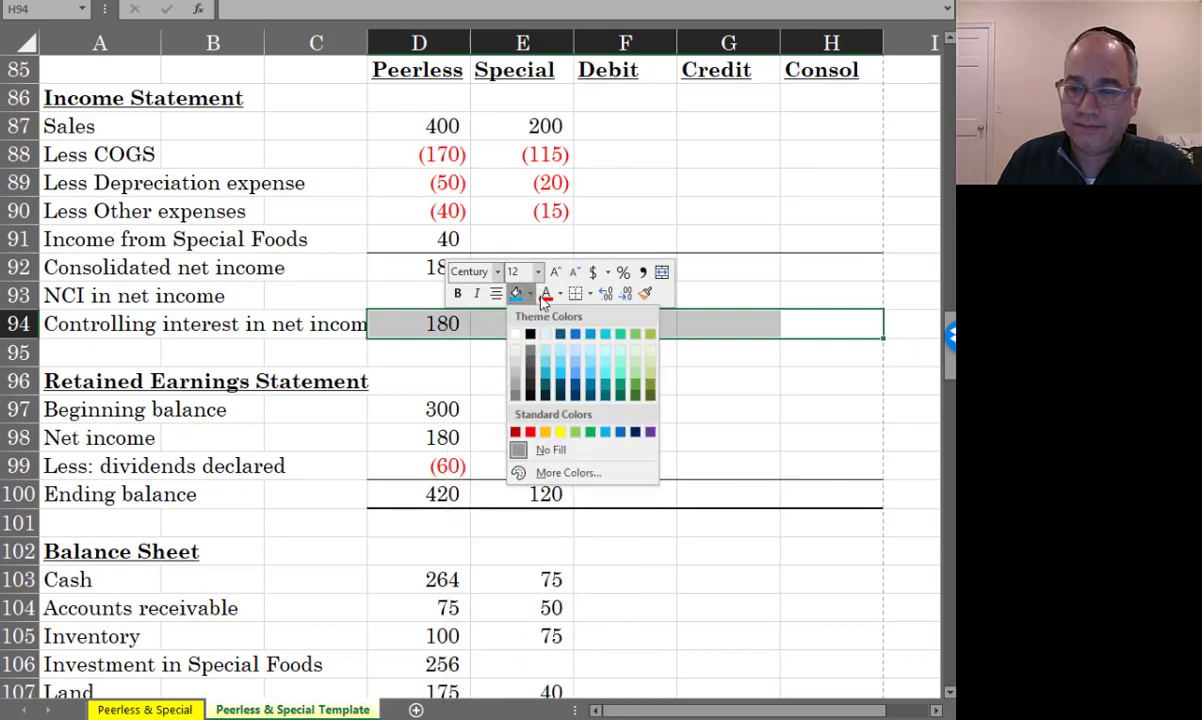
pyautogui.click(554, 335)
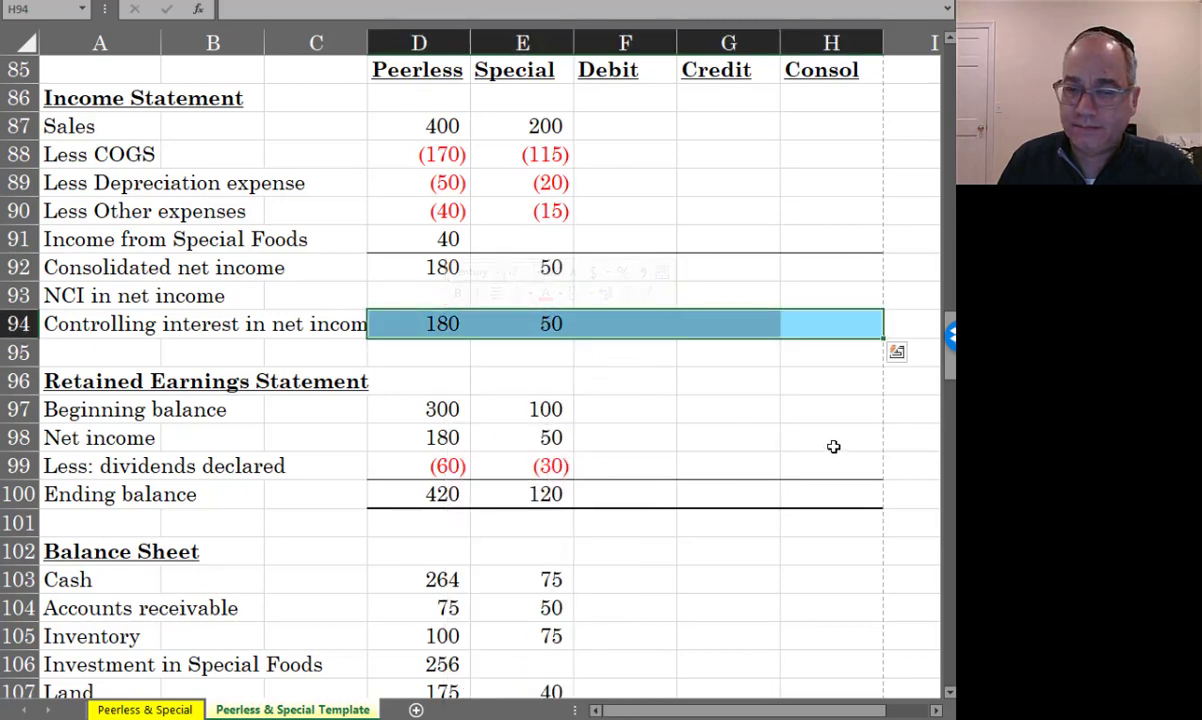
# Shade the Net income row of the Retained Earnings Statement, D98:H98, with the same pale blue fill
pyautogui.moveTo(834, 445); pyautogui.dragTo(437, 432)
pyautogui.rightClick(437, 432)
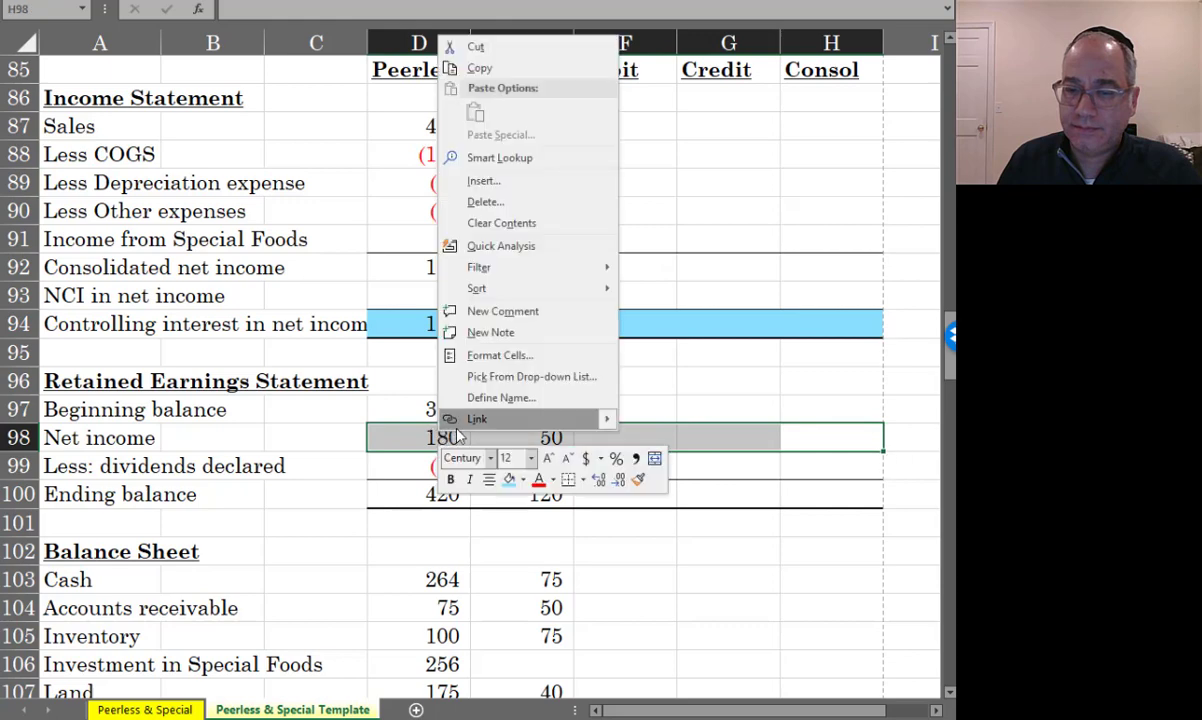
pyautogui.click(510, 480)
pyautogui.click(385, 437)
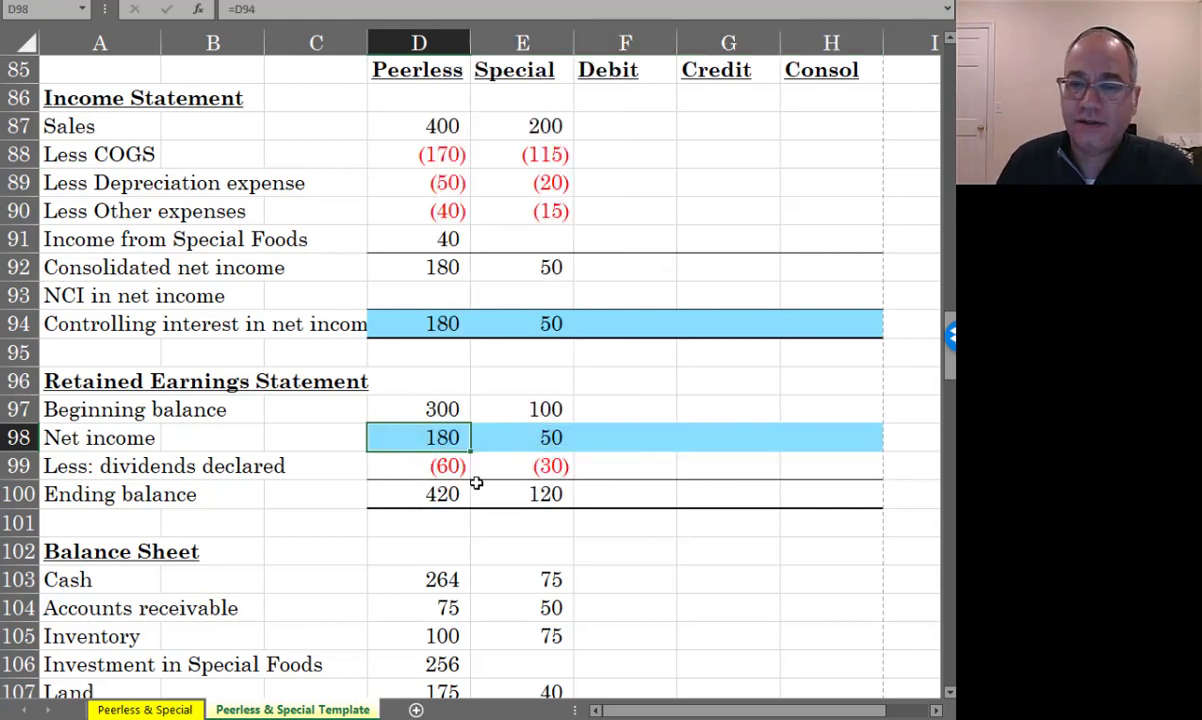
# Shade the Ending balance row of the Retained Earnings Statement, D100:H100, with a light gray fill
pyautogui.moveTo(805, 494); pyautogui.dragTo(409, 494)
pyautogui.rightClick(409, 494)
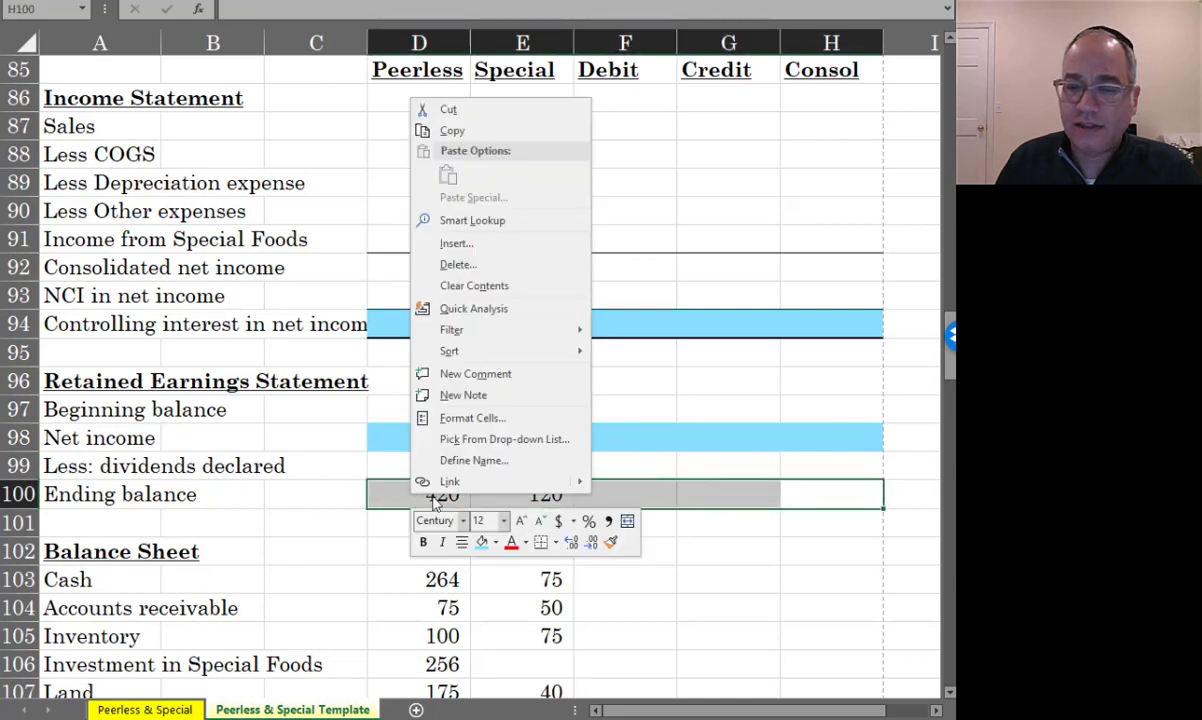
pyautogui.click(494, 542)
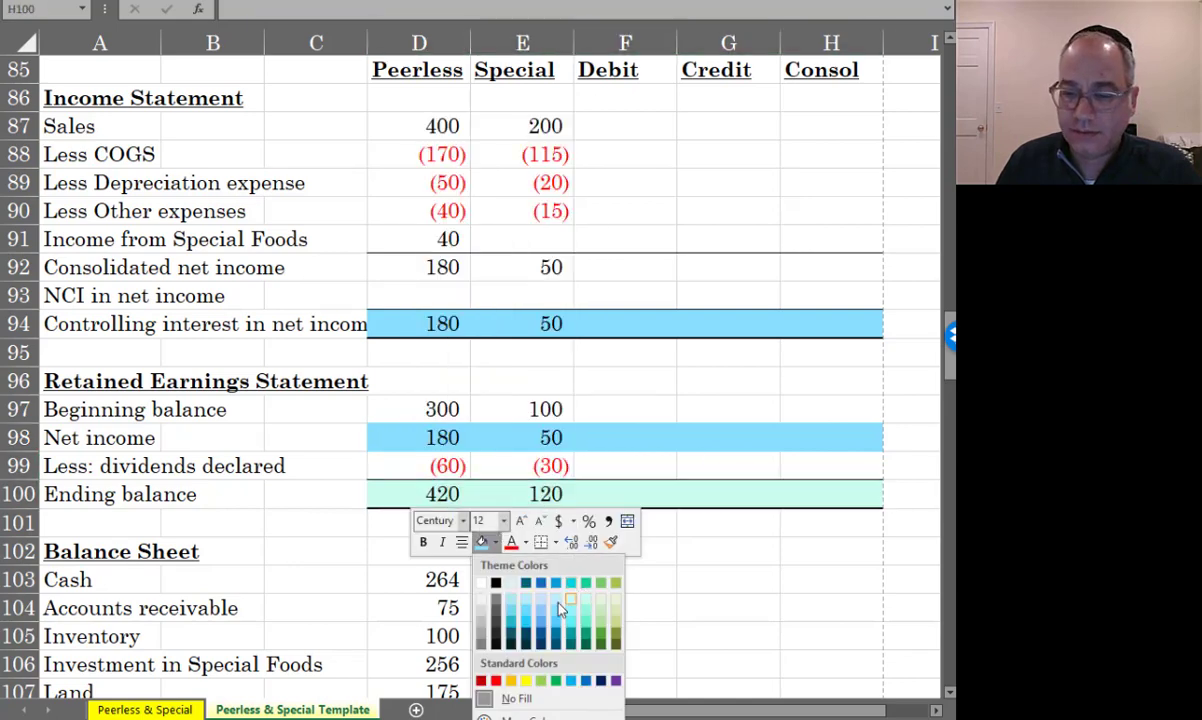
pyautogui.click(481, 628)
pyautogui.click(390, 568)
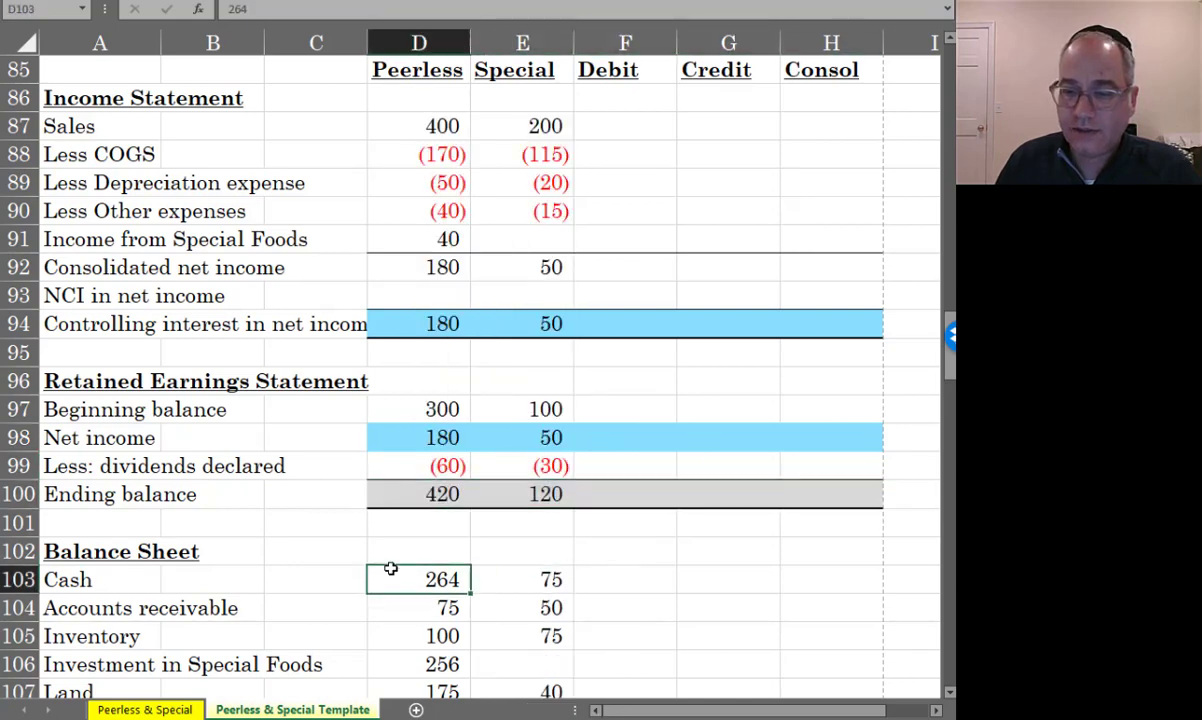
# Shade the Balance Sheet's Retained earnings row, D115:H115, with the same light gray fill
pyautogui.scroll(-6, 390, 568)
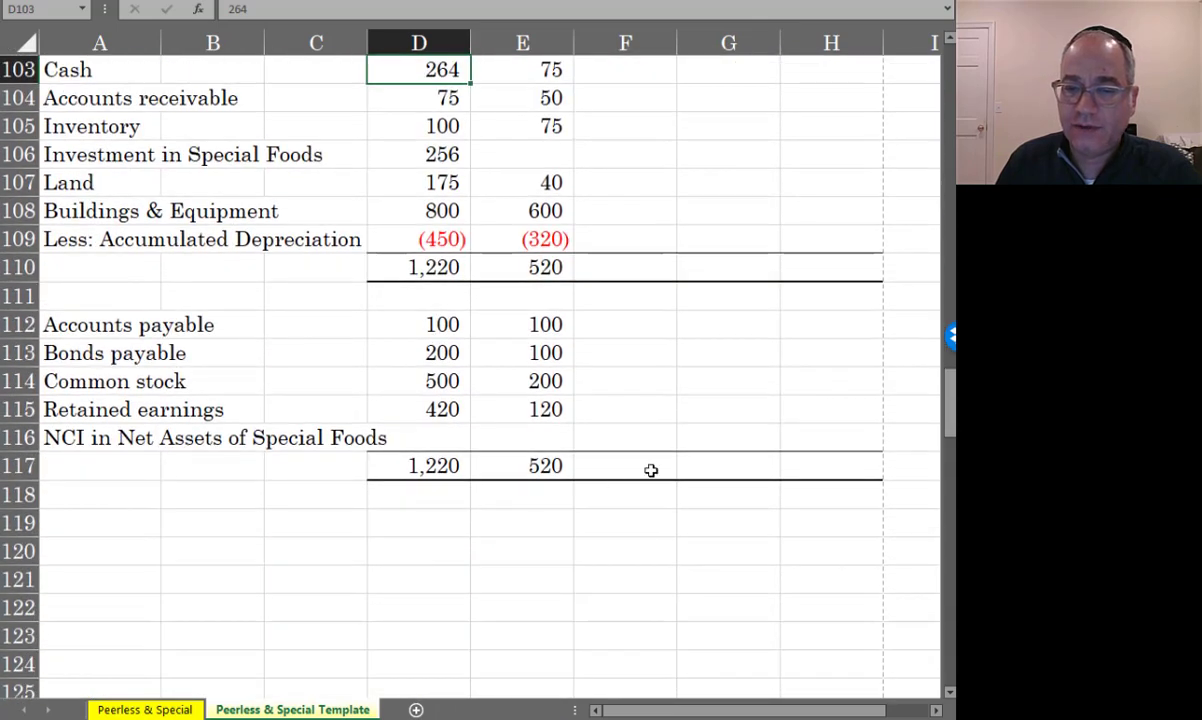
pyautogui.moveTo(813, 407); pyautogui.dragTo(437, 410)
pyautogui.rightClick(437, 410)
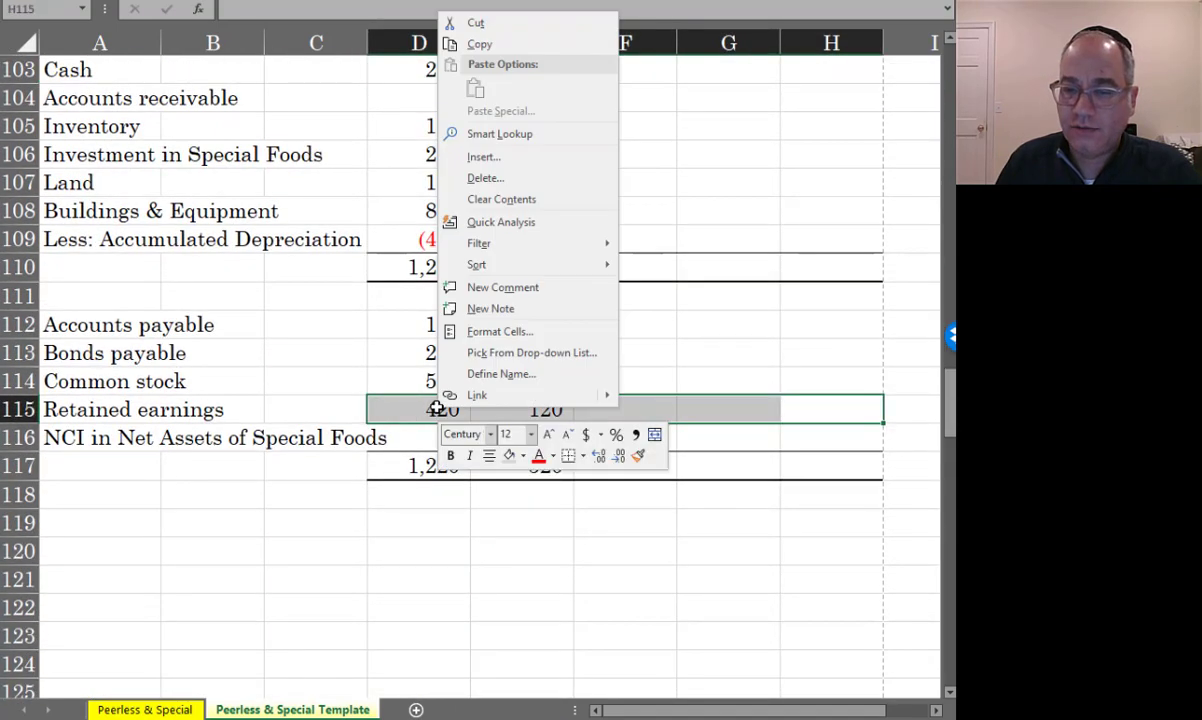
pyautogui.press('Escape')
pyautogui.click(325, 381)
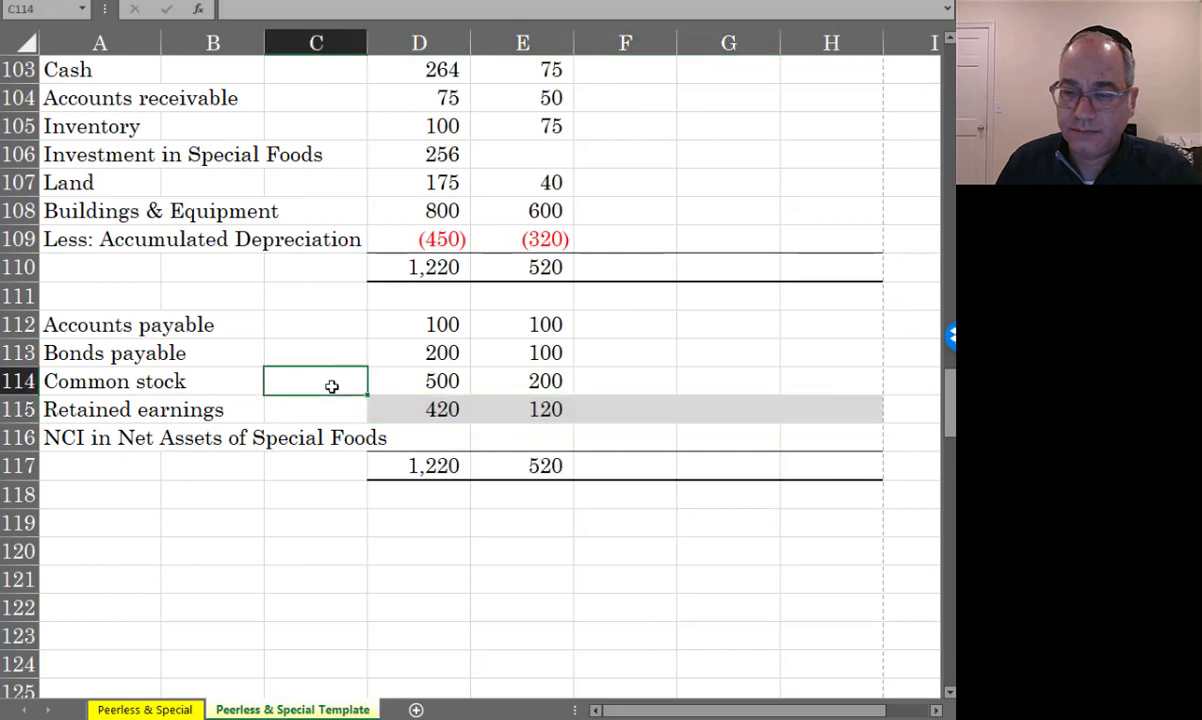
# Review the consolidation worksheet's Income Statement, Retained Earnings Statement and Balance Sheet sections, including the asset block A102:H110
pyautogui.scroll(4, 334, 385)
pyautogui.scroll(3, 334, 385)
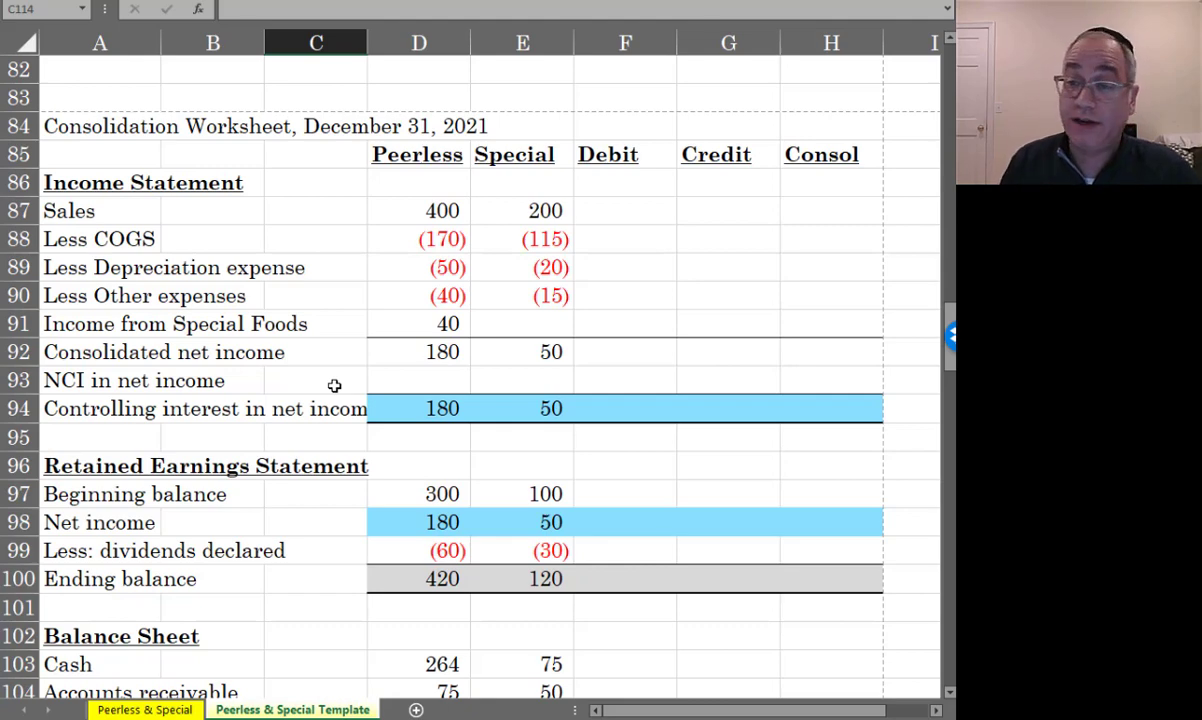
pyautogui.scroll(-1, 743, 183)
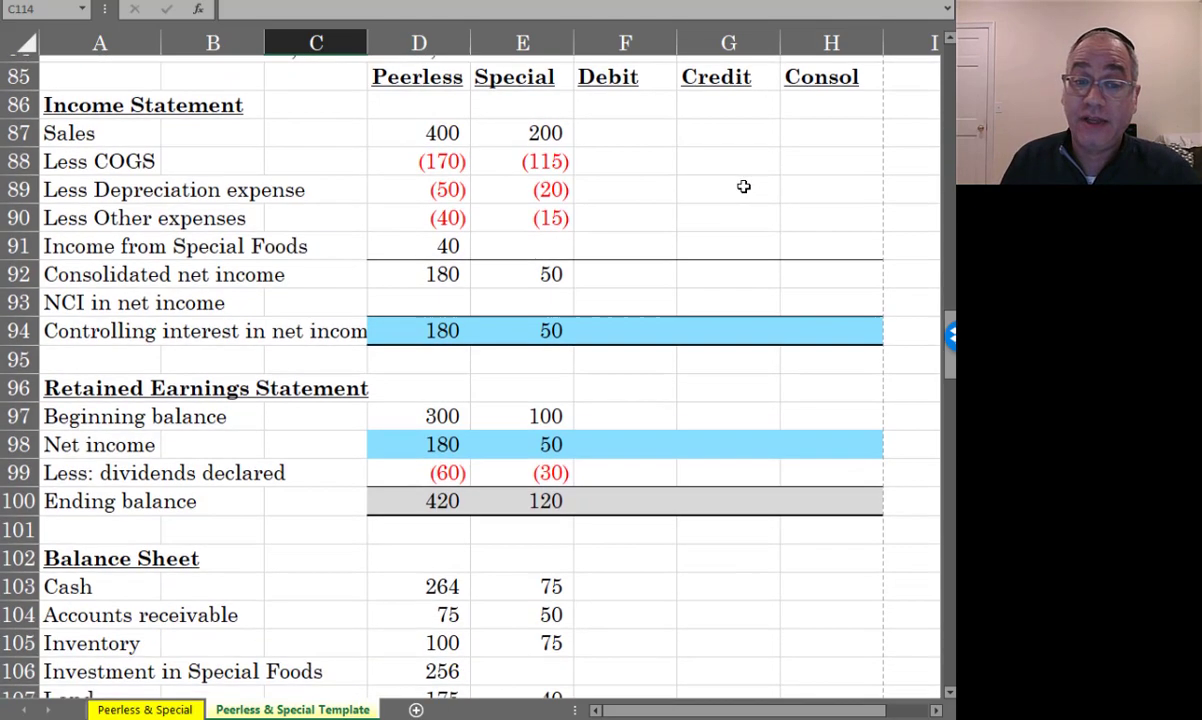
pyautogui.scroll(-5, 743, 188)
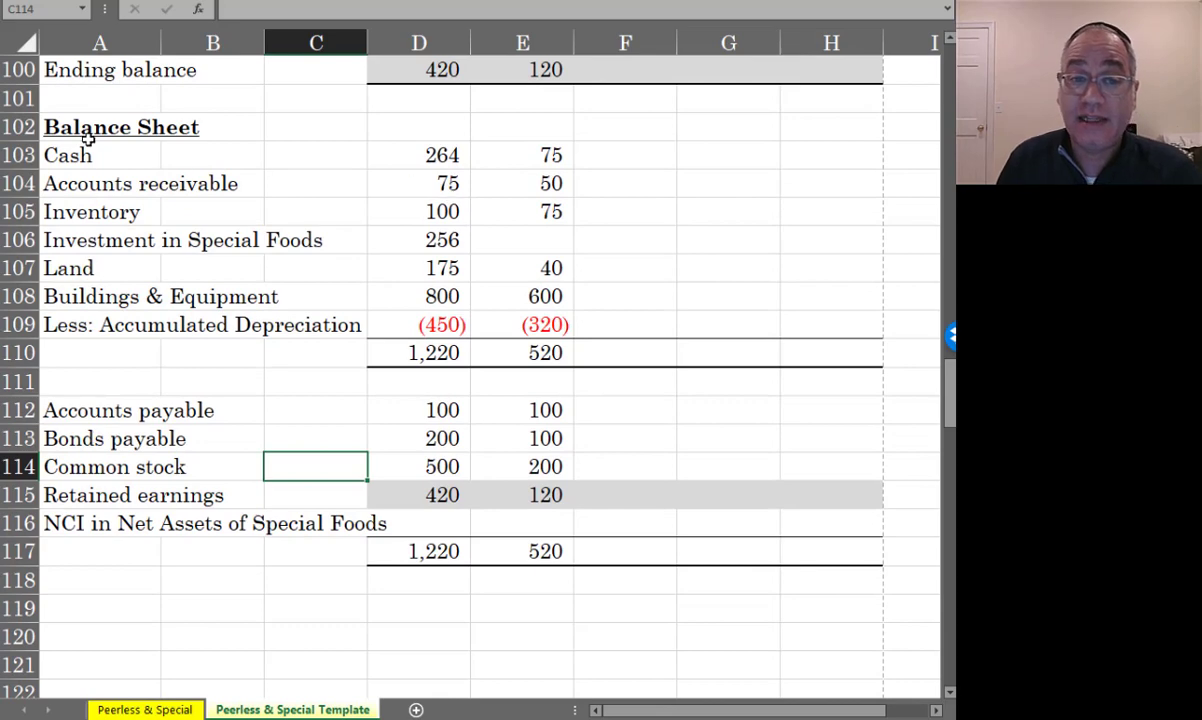
pyautogui.moveTo(88, 138); pyautogui.dragTo(845, 361)
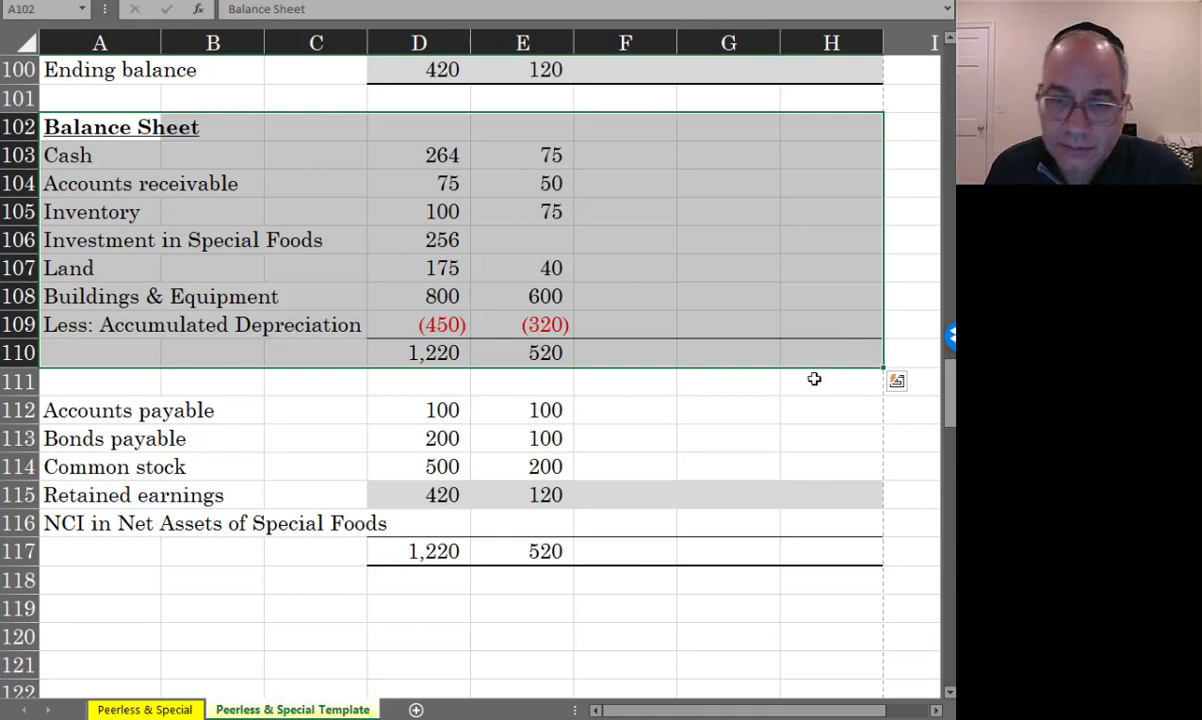
pyautogui.click(271, 346)
pyautogui.scroll(7, 271, 346)
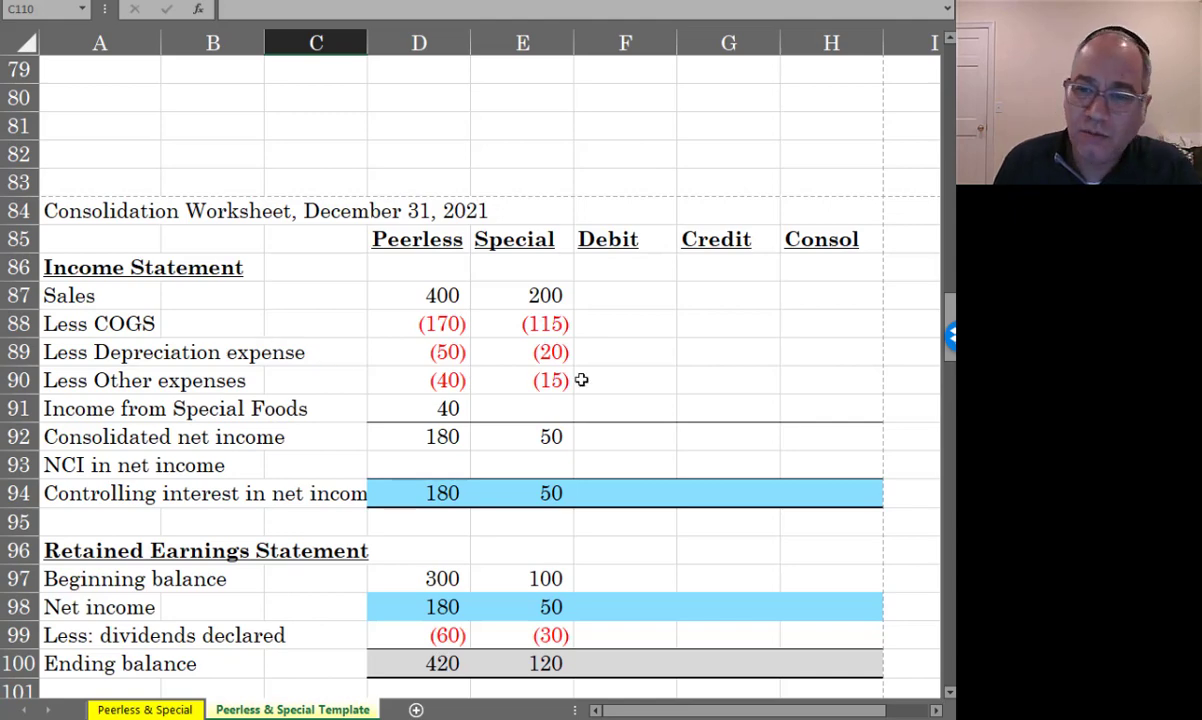
pyautogui.click(622, 412)
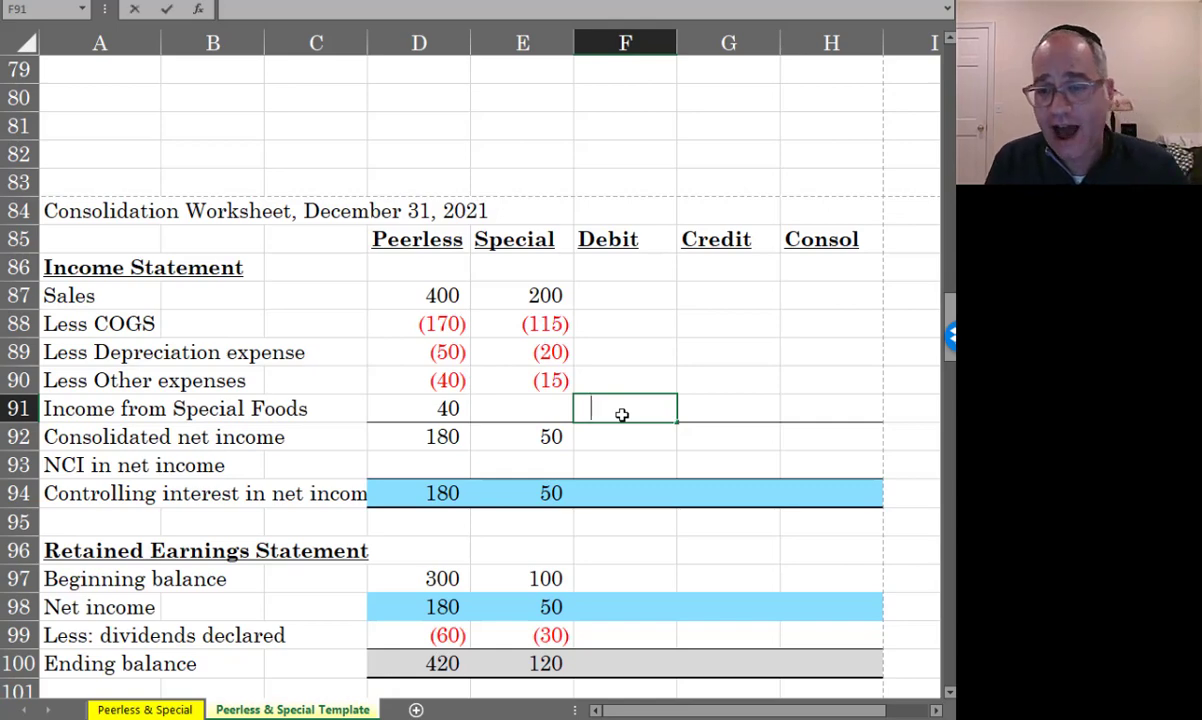
pyautogui.write('=')
pyautogui.press('Left')
pyautogui.press('Down')
pyautogui.write('*.8')
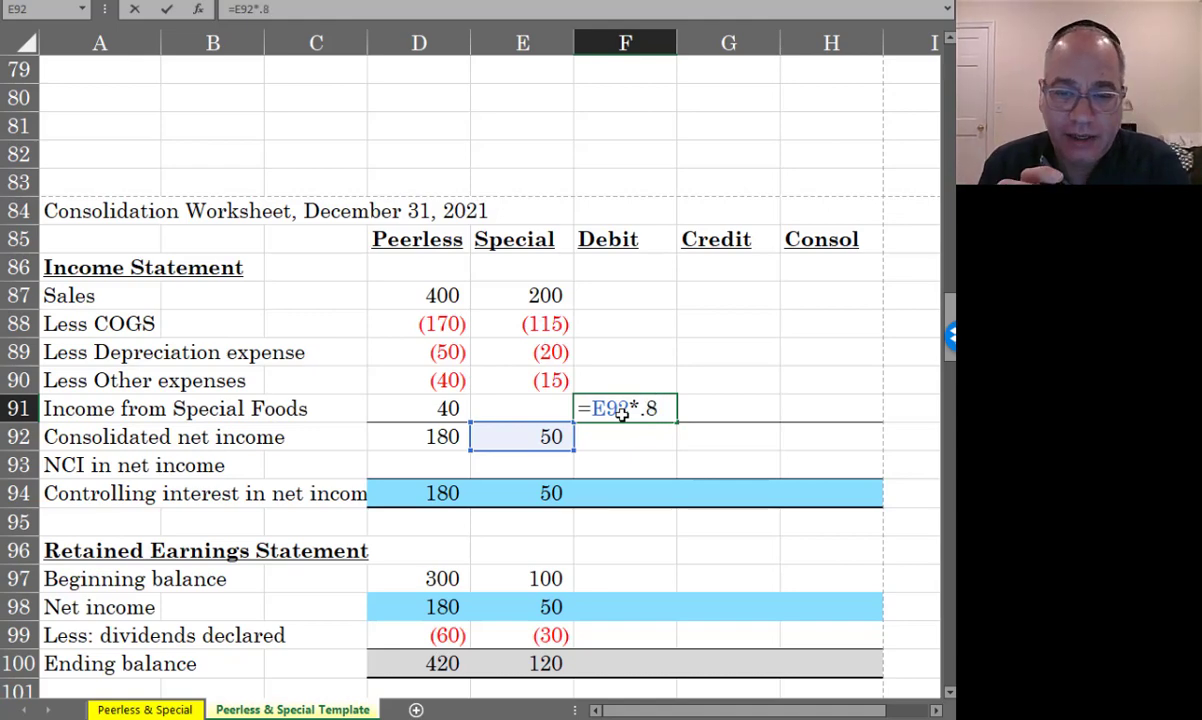
pyautogui.press('Escape')
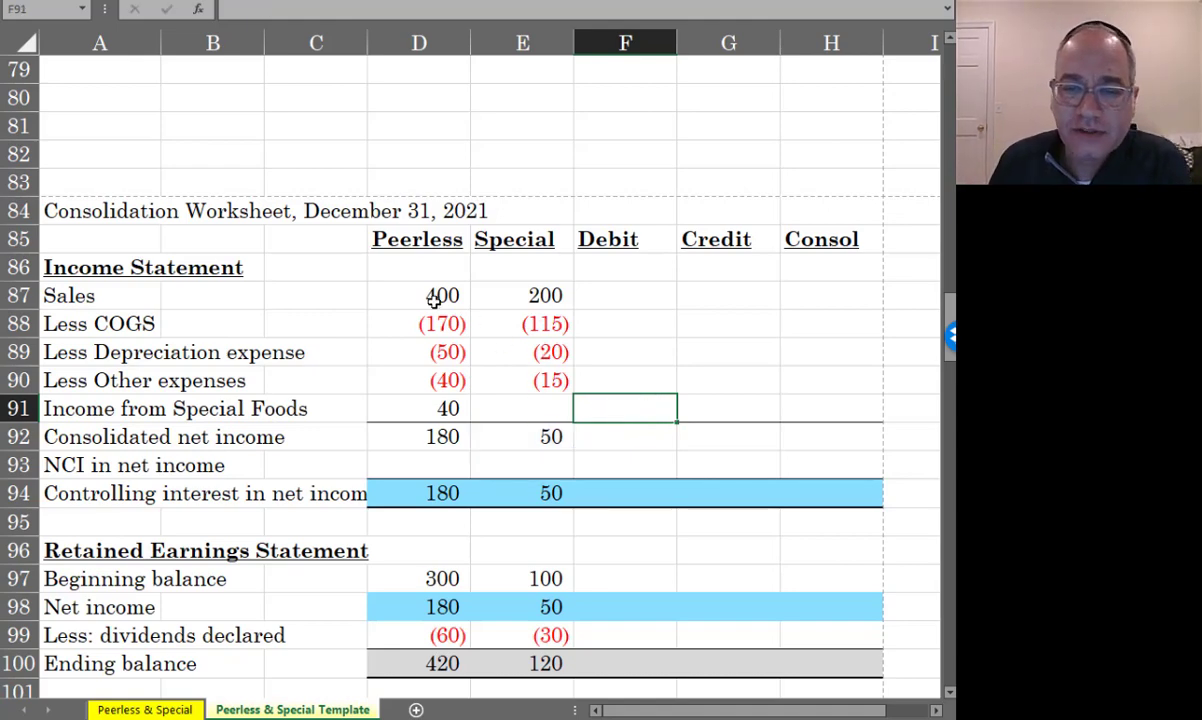
# Examine Peerless's income from Special Foods, both companies' dividends, the Investment in Special Foods balance, and Special's revenue and expense figures
pyautogui.click(418, 409)
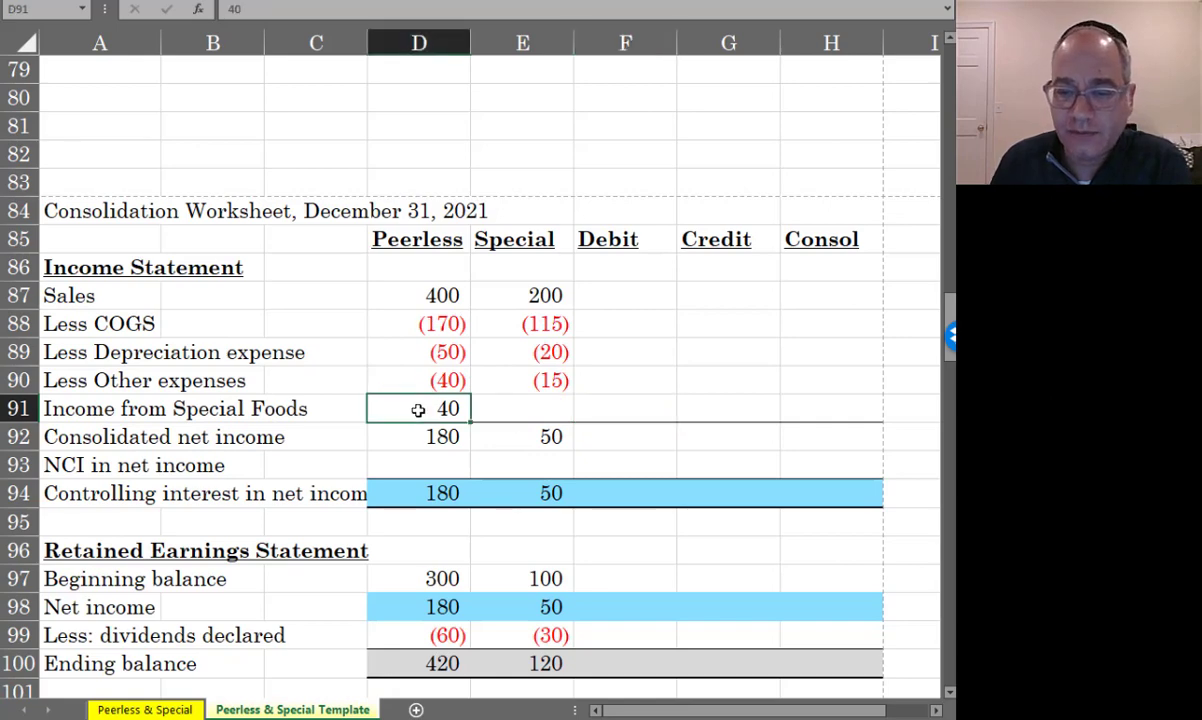
pyautogui.scroll(-1, 418, 409)
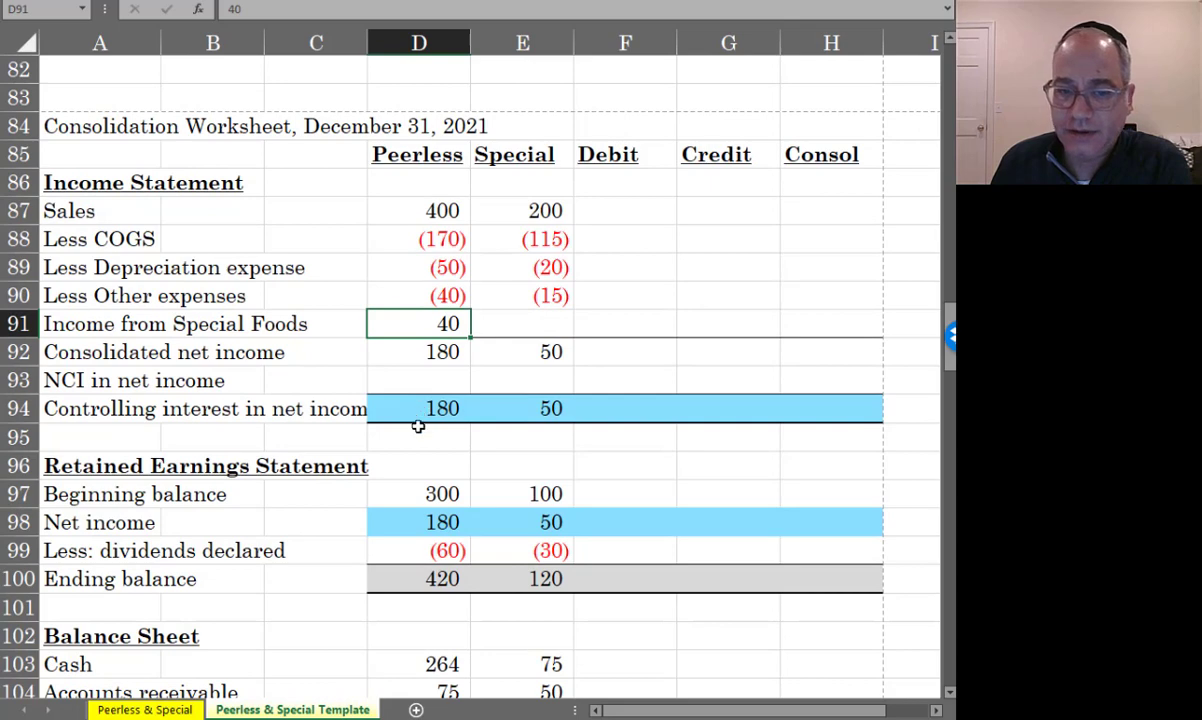
pyautogui.click(418, 550)
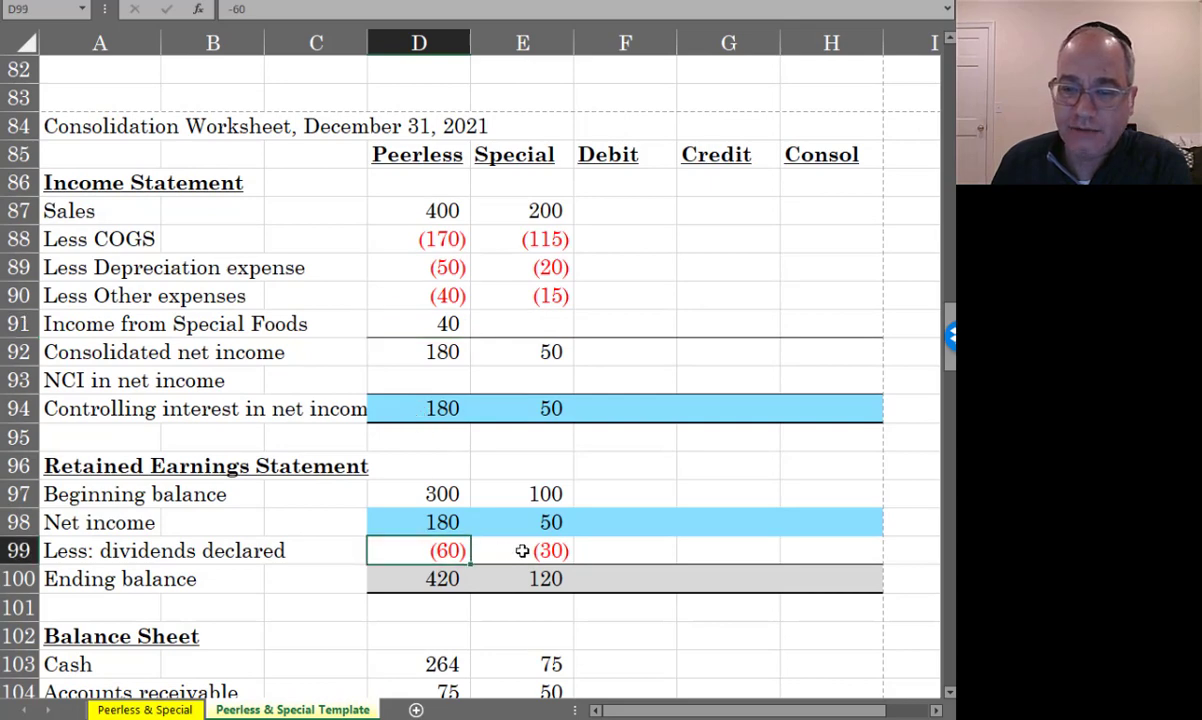
pyautogui.click(490, 550)
pyautogui.click(437, 555)
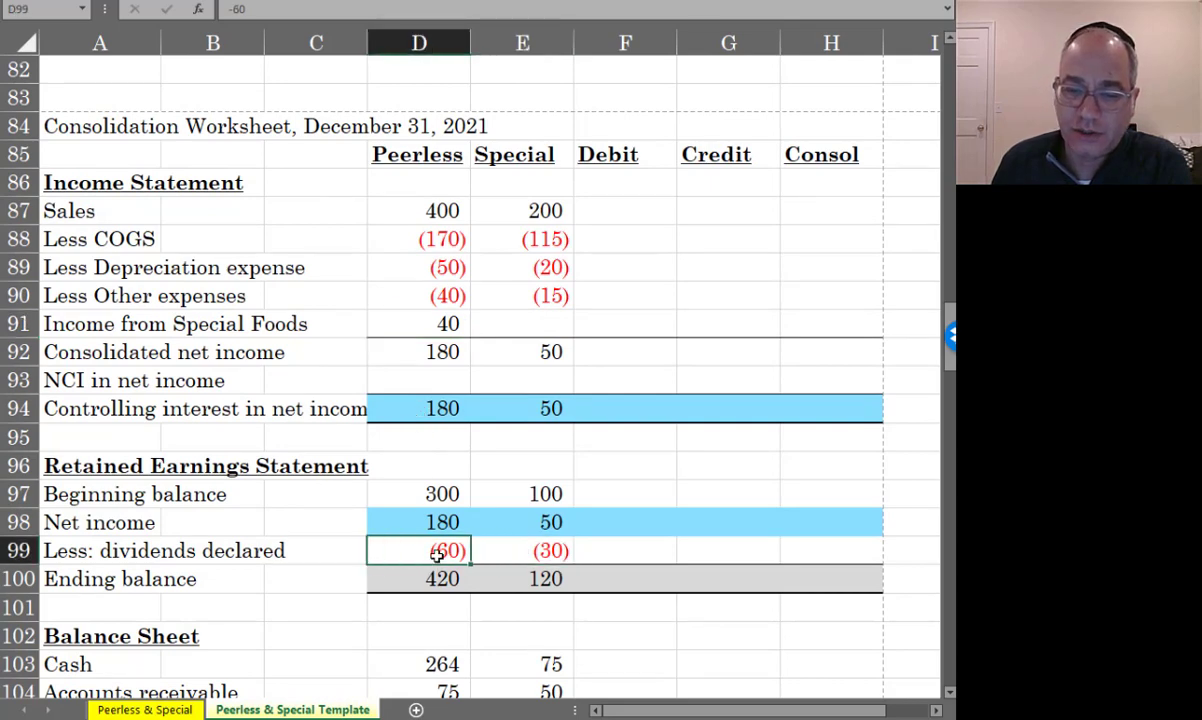
pyautogui.click(514, 551)
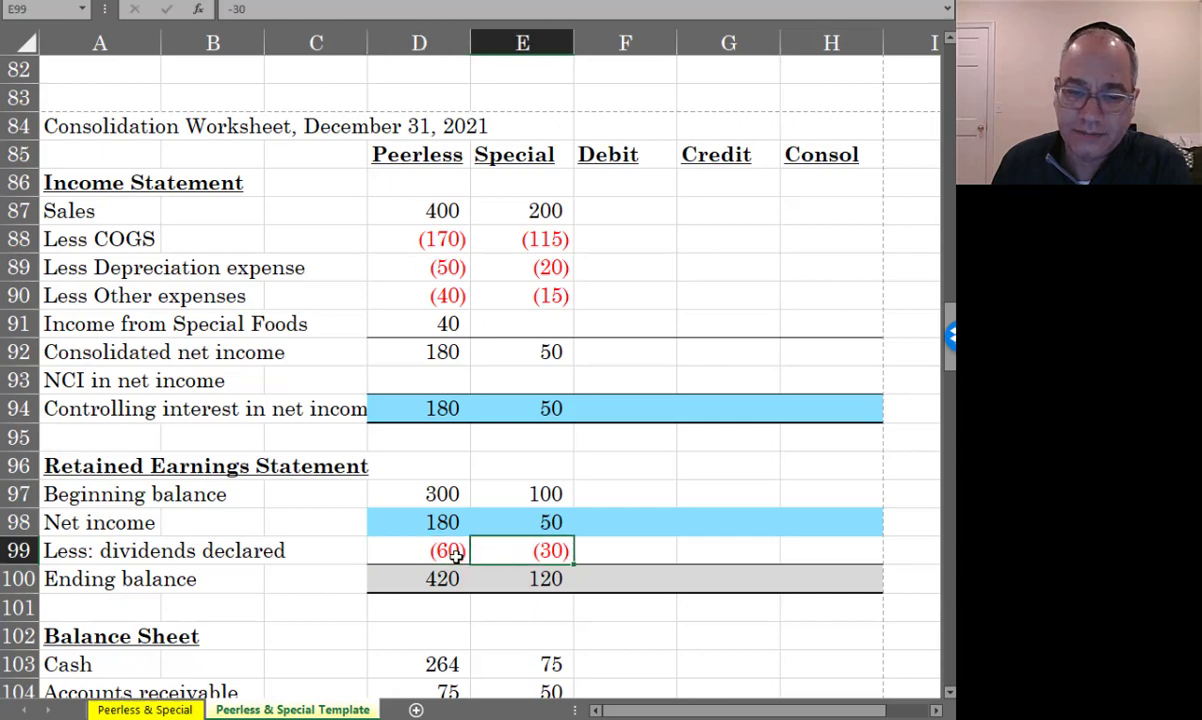
pyautogui.scroll(-4, 450, 555)
pyautogui.click(413, 410)
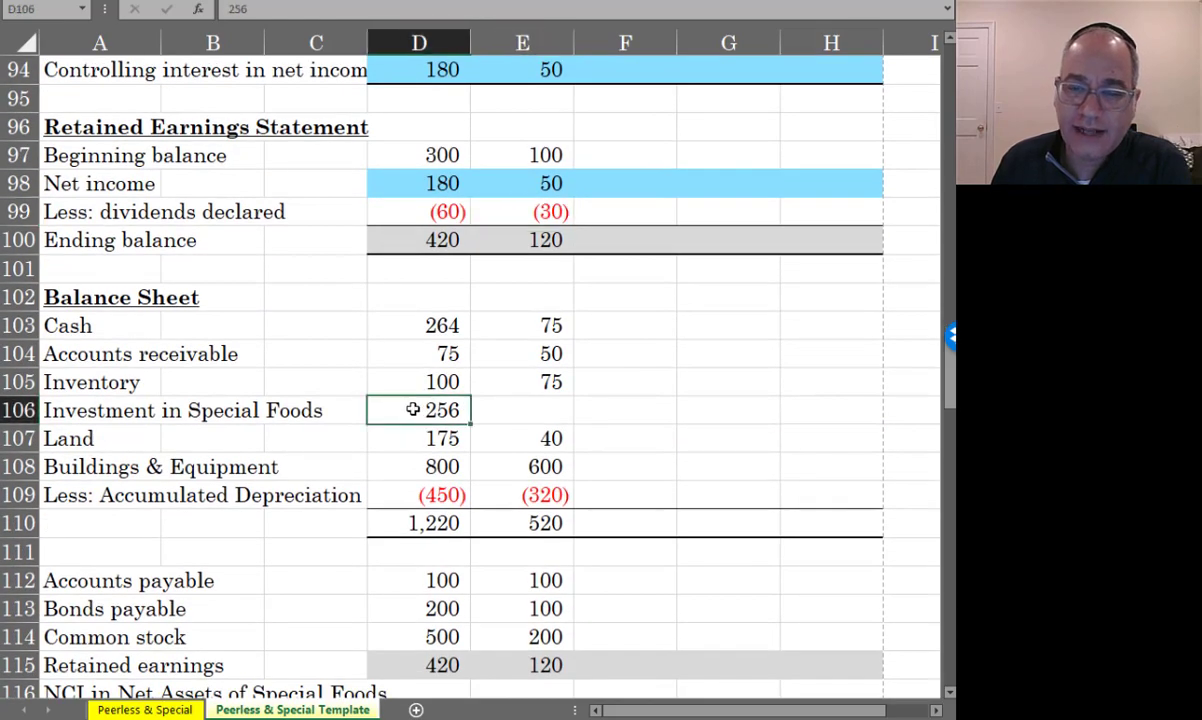
pyautogui.scroll(5, 412, 413)
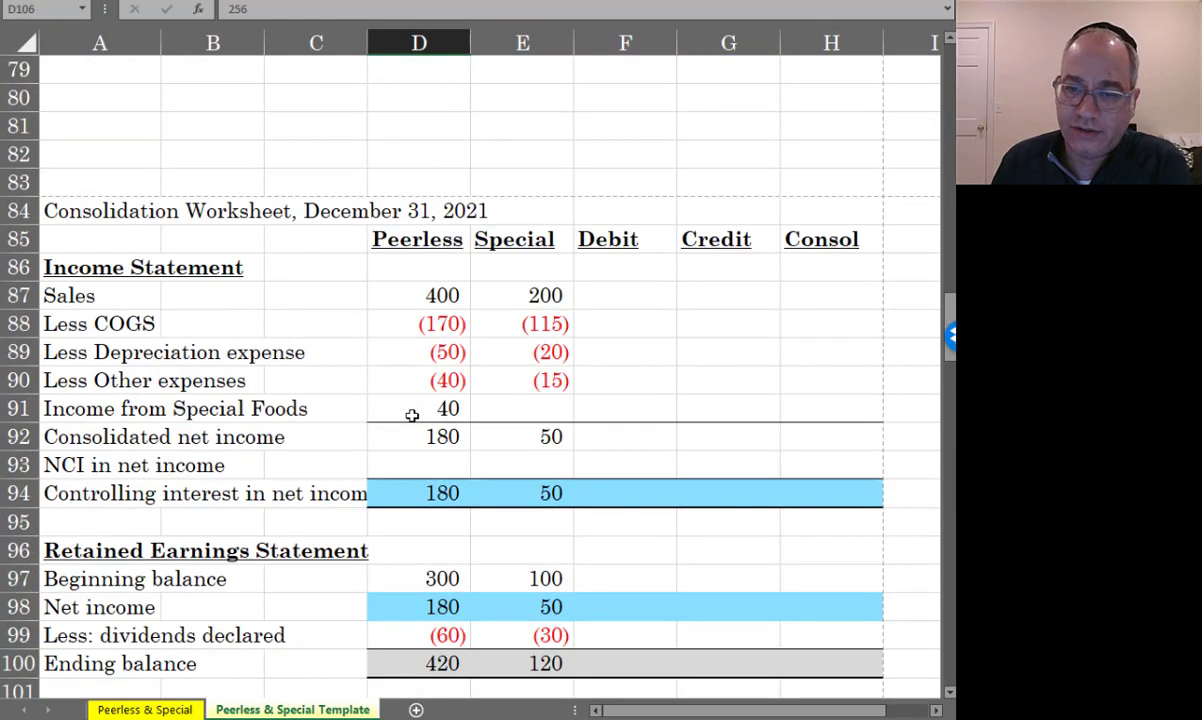
pyautogui.click(412, 413)
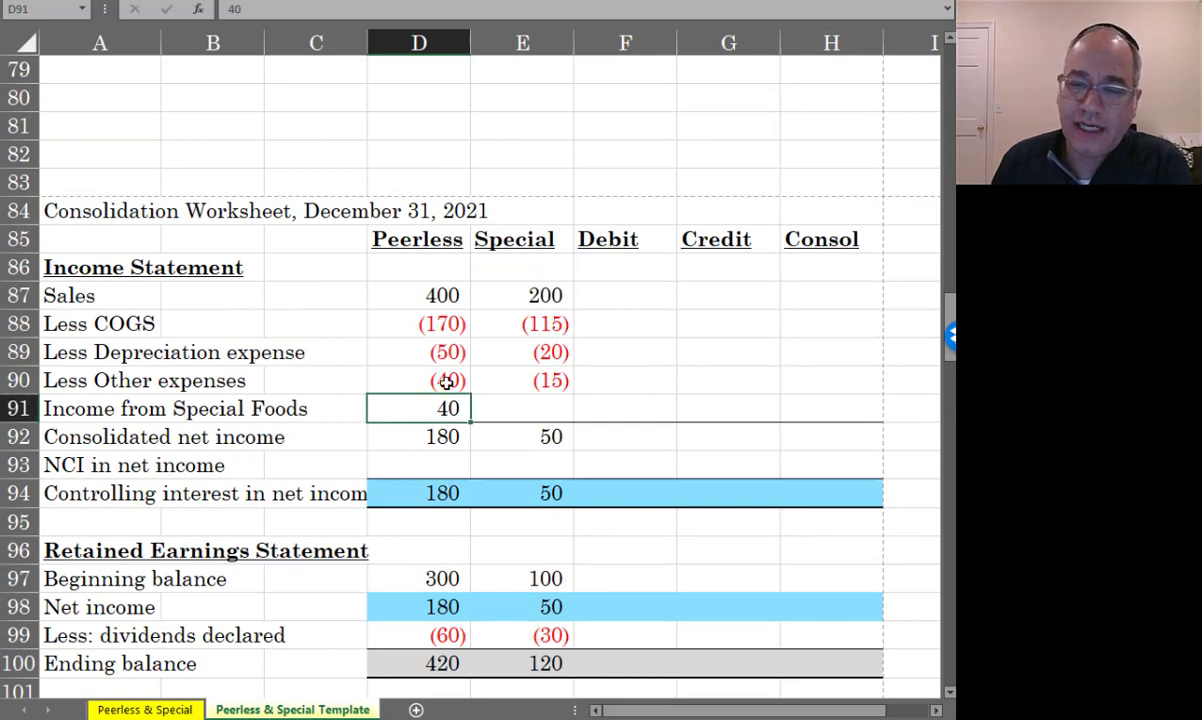
pyautogui.moveTo(495, 293); pyautogui.dragTo(526, 384)
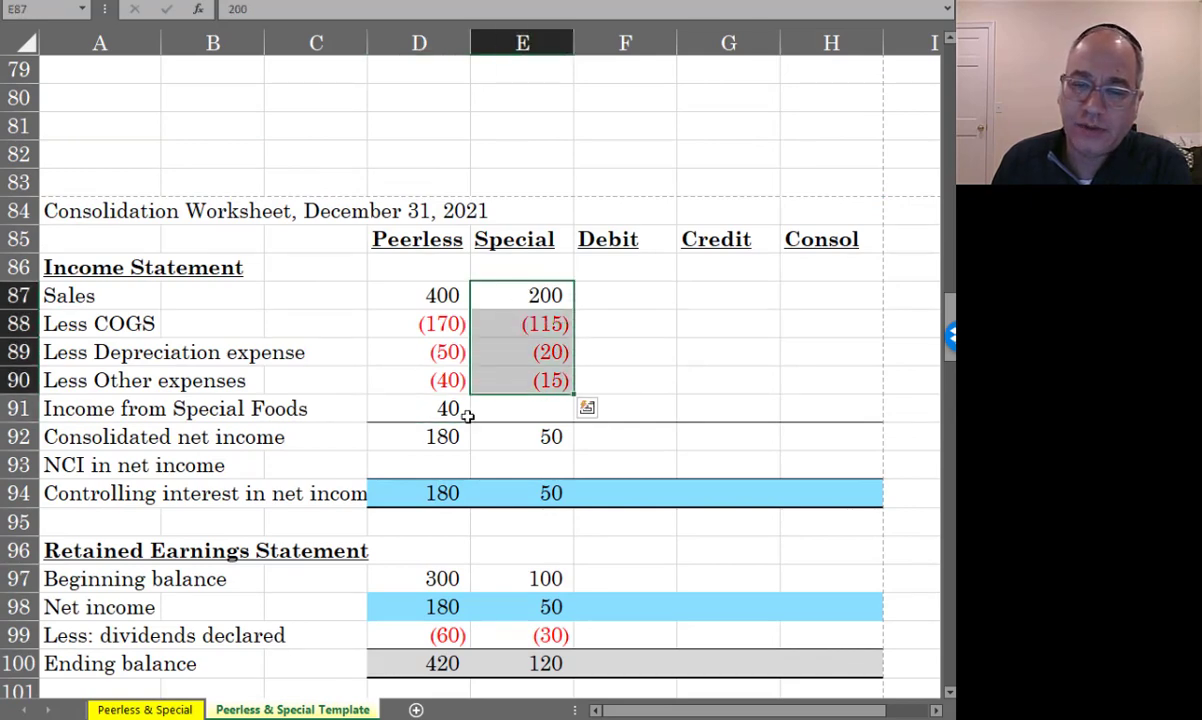
pyautogui.click(426, 418)
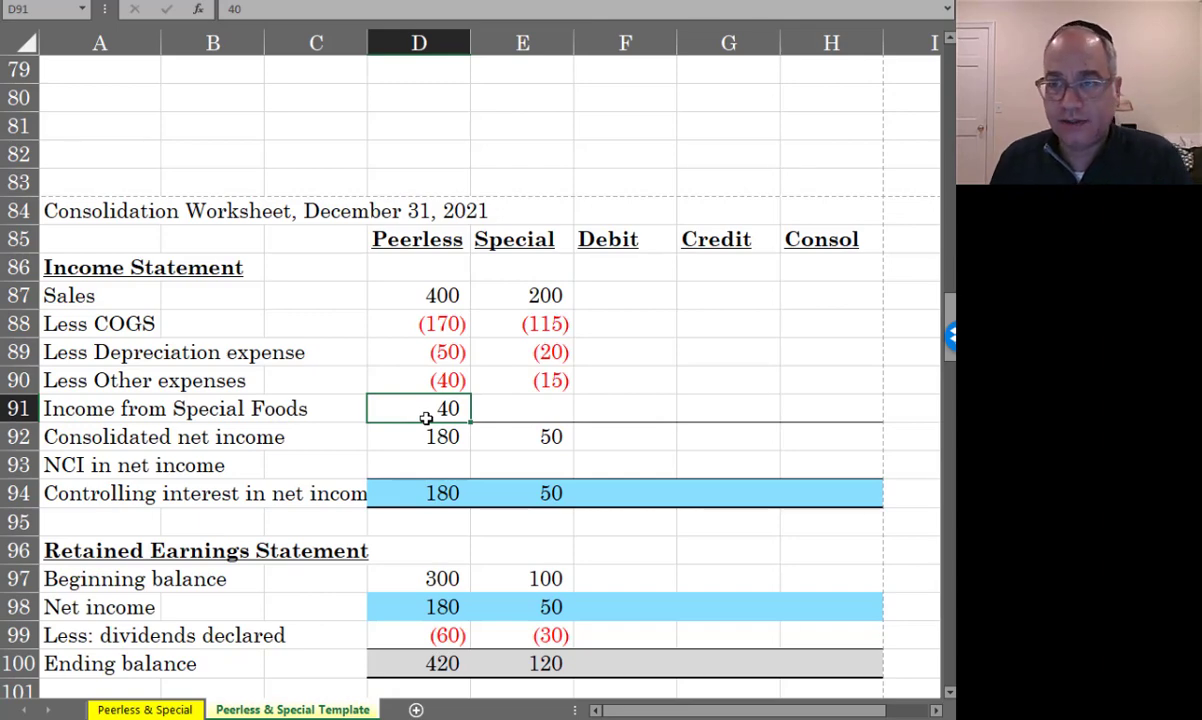
# Enter the Debit elimination for Income from Special Foods in F91 as 80% of Special's net income, =E92*.8
pyautogui.click(621, 405)
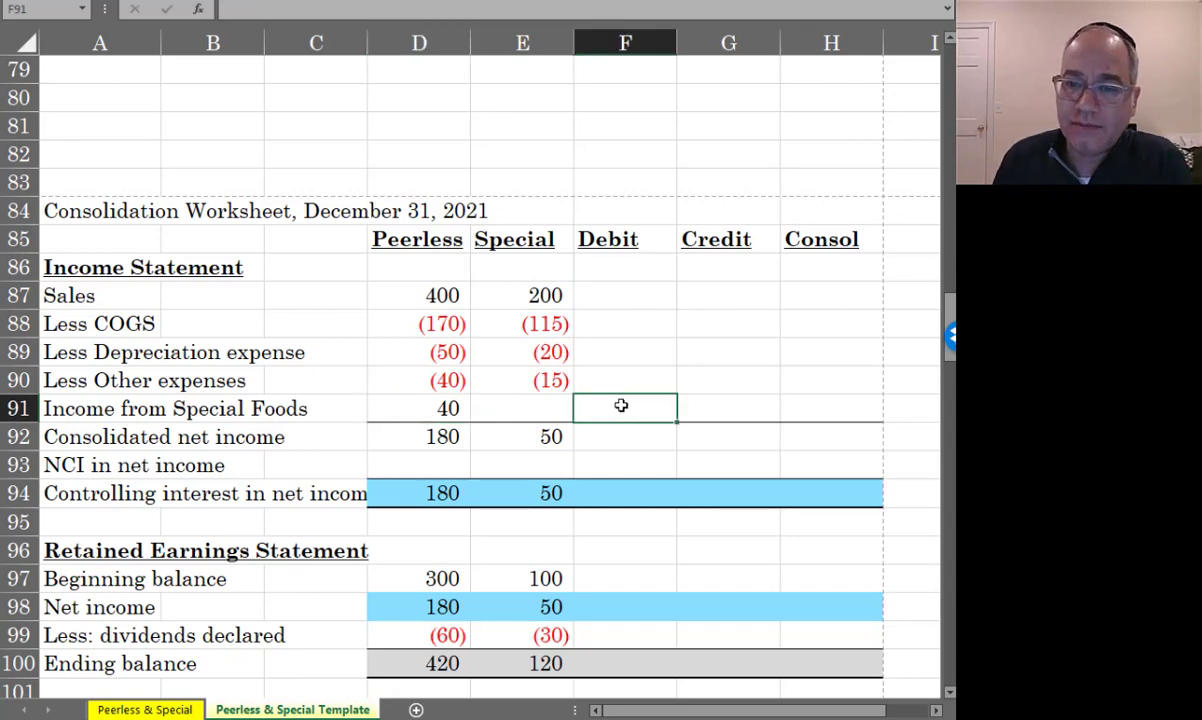
pyautogui.write('=')
pyautogui.press('Left')
pyautogui.press('Left')
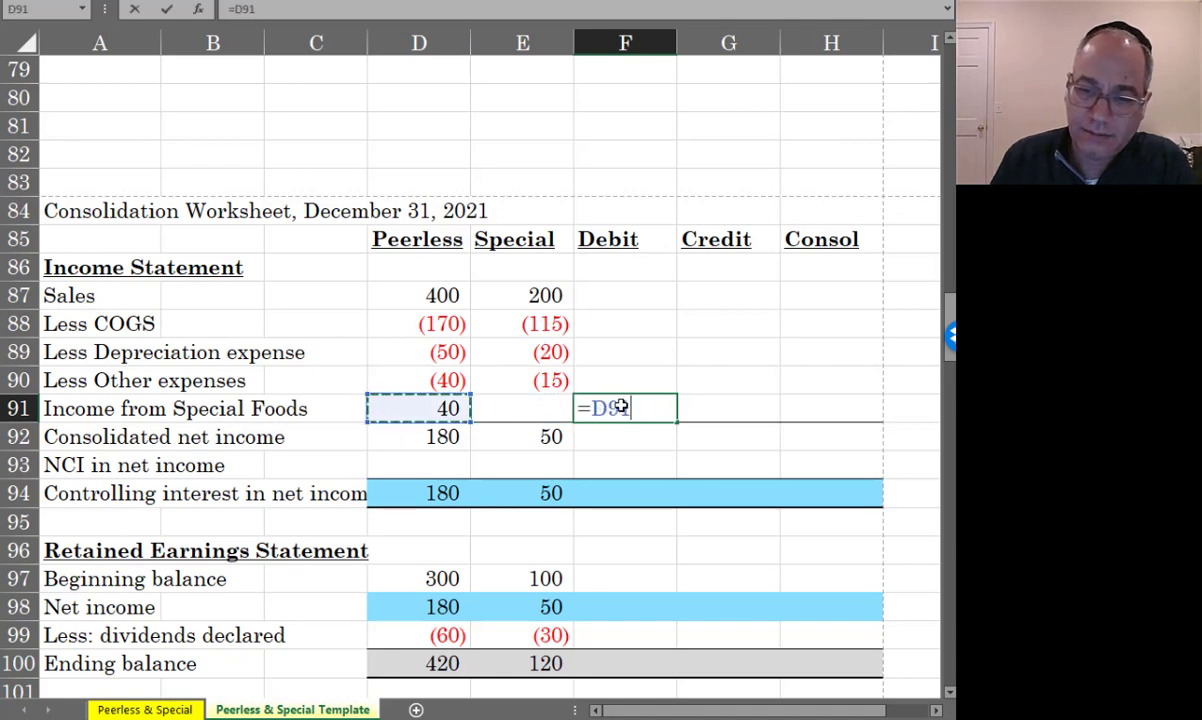
pyautogui.press('Down')
pyautogui.press('Right')
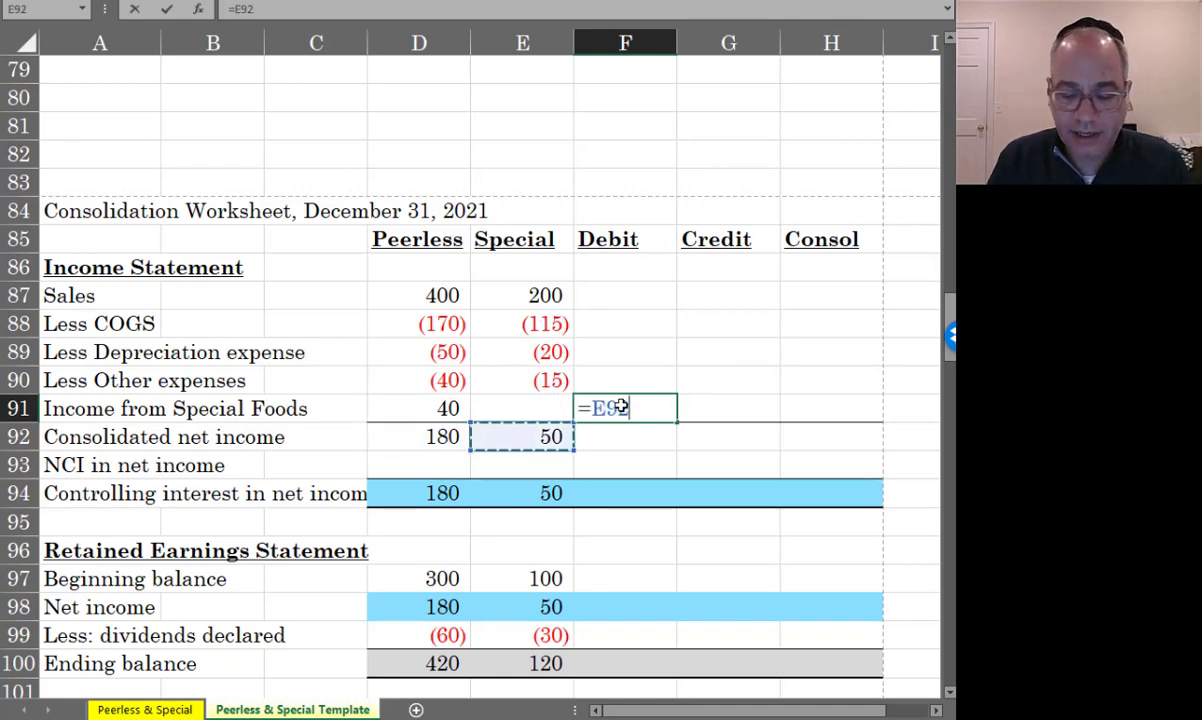
pyautogui.write('*.2')
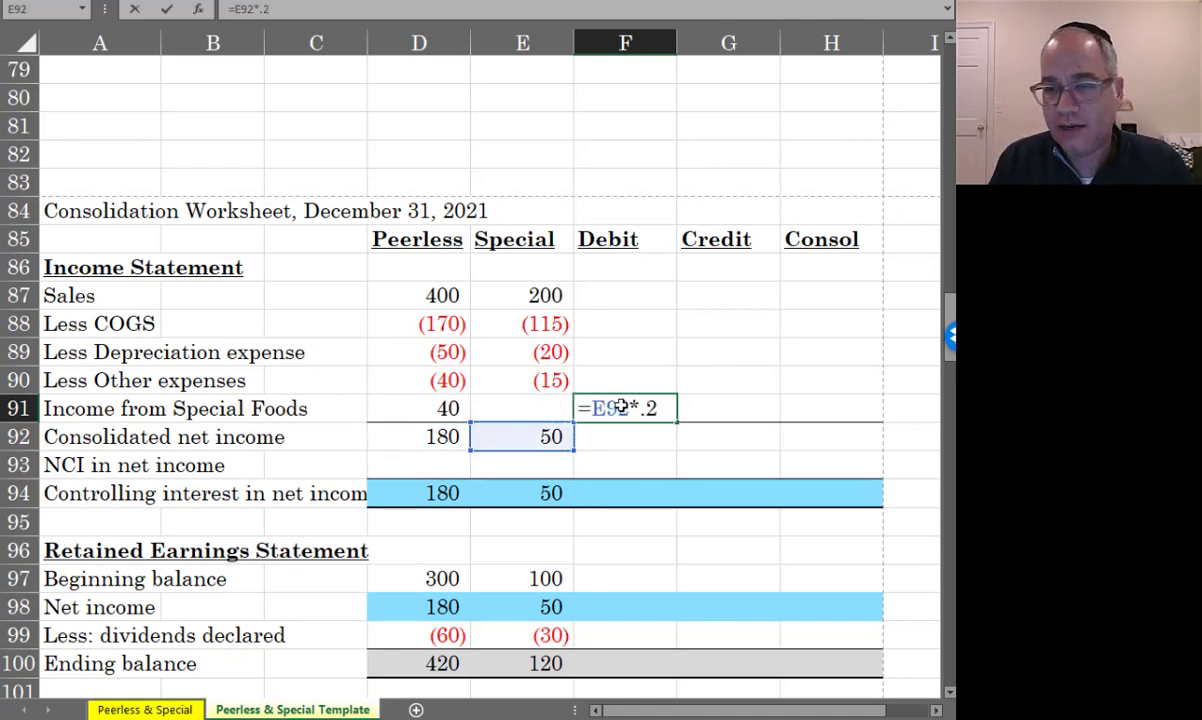
pyautogui.press('BackSpace')
pyautogui.press('BackSpace')
pyautogui.write('.8')
pyautogui.press('Return')
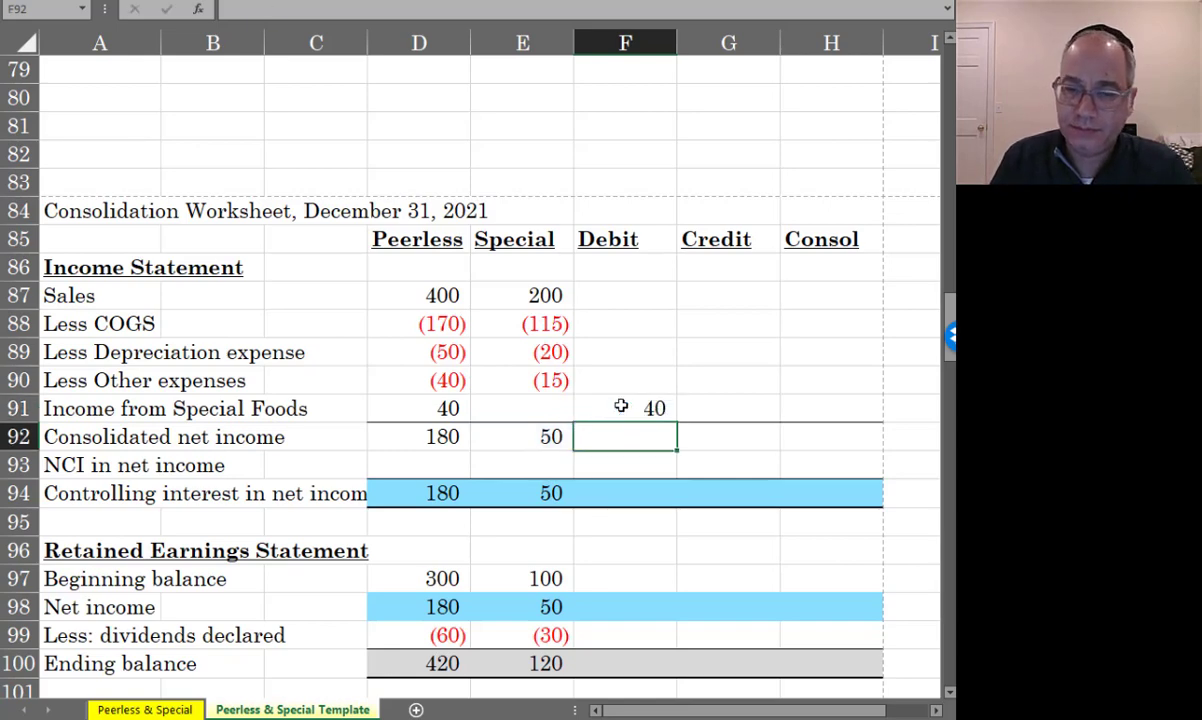
# Enter the Debit amount for NCI in net income in F93 as 20% of Special's net income, =E92*.2
pyautogui.press('Down')
pyautogui.write('=')
pyautogui.press('Up')
pyautogui.press('Left')
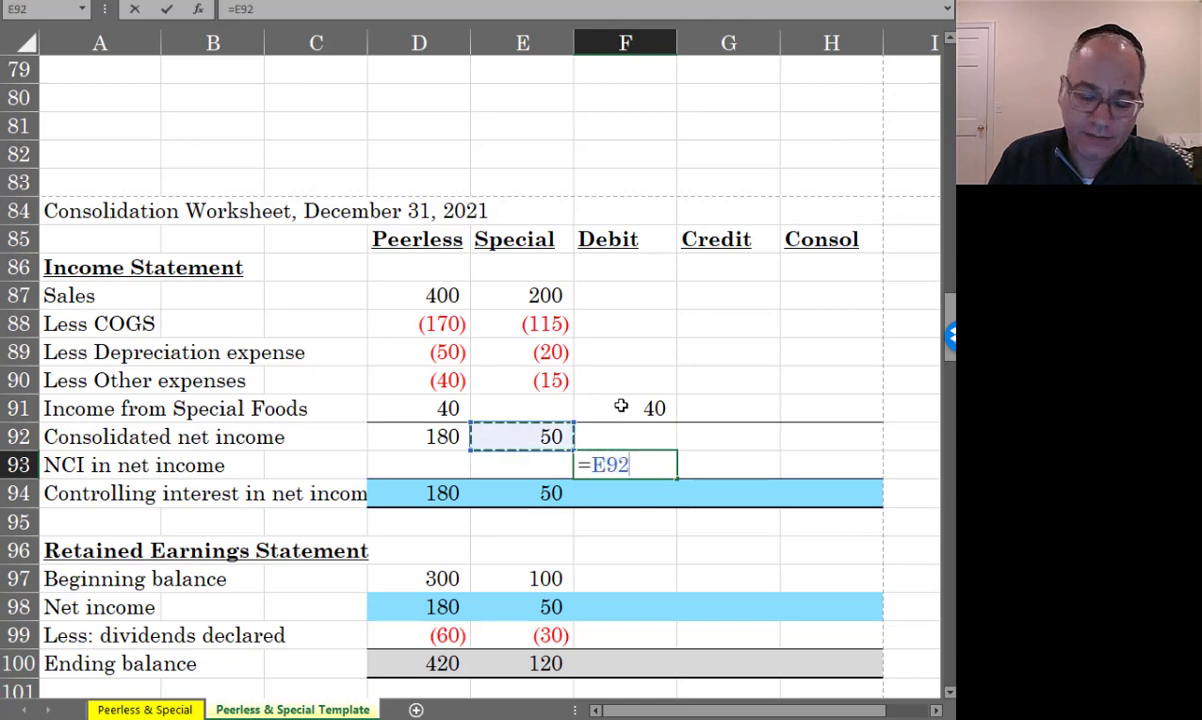
pyautogui.write('*.2')
pyautogui.hotkey('ctrl', 'Return')
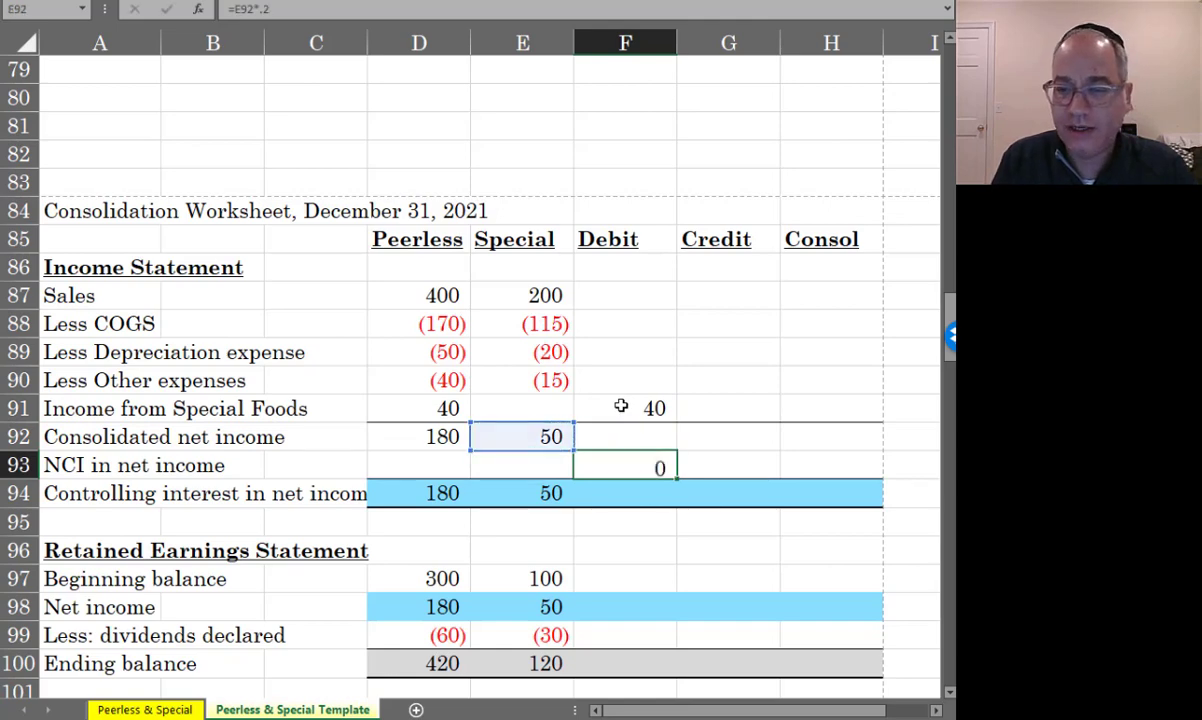
pyautogui.press('Return')
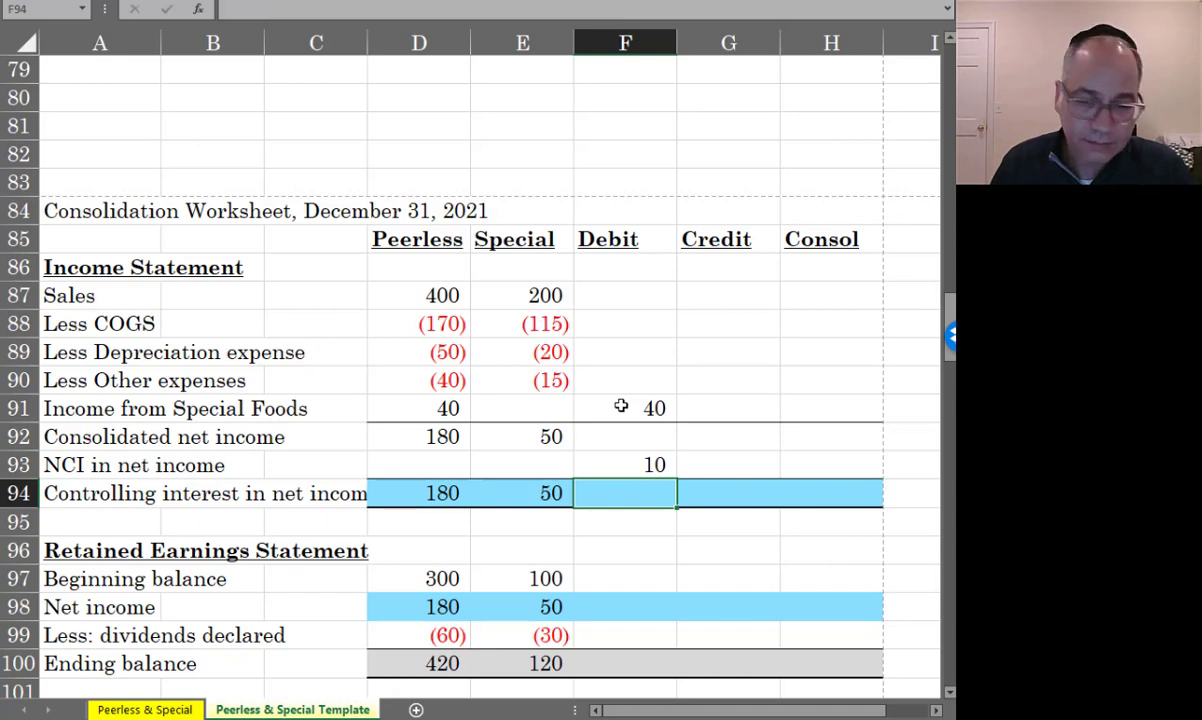
# Debit the retained earnings Beginning balance in F97 with a formula referencing Special's beginning balance in E97
pyautogui.scroll(-1, 618, 420)
pyautogui.click(618, 499)
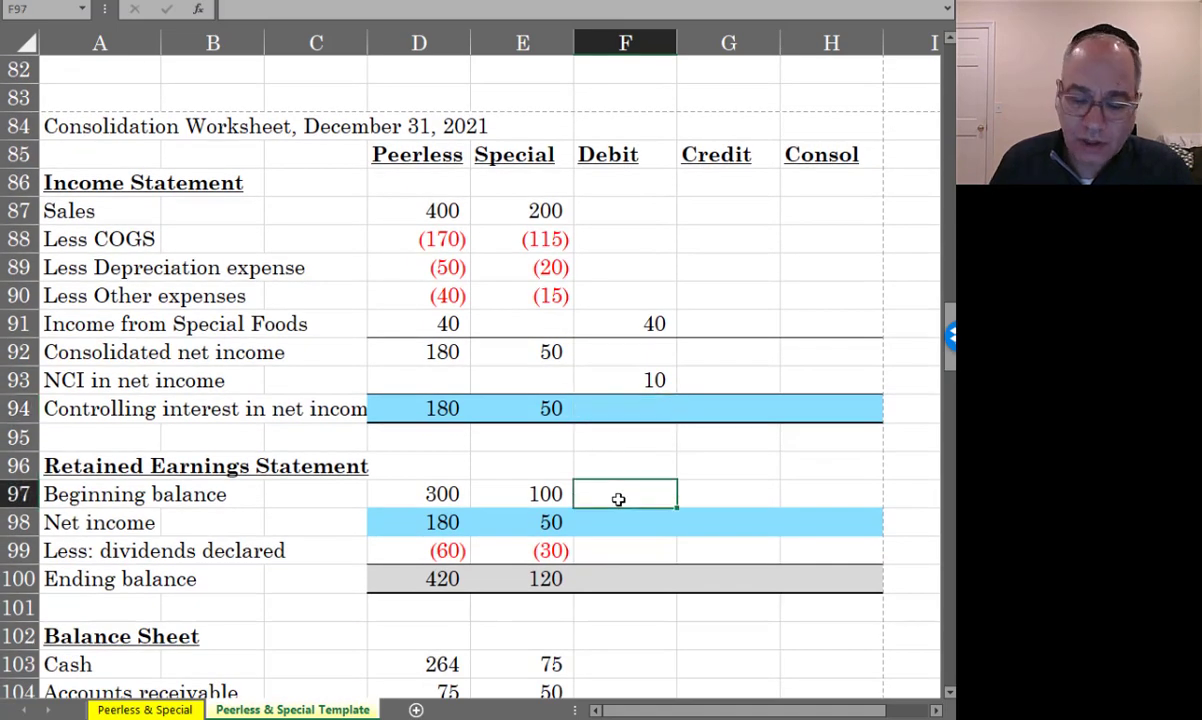
pyautogui.write('=')
pyautogui.press('Left')
pyautogui.press('Return')
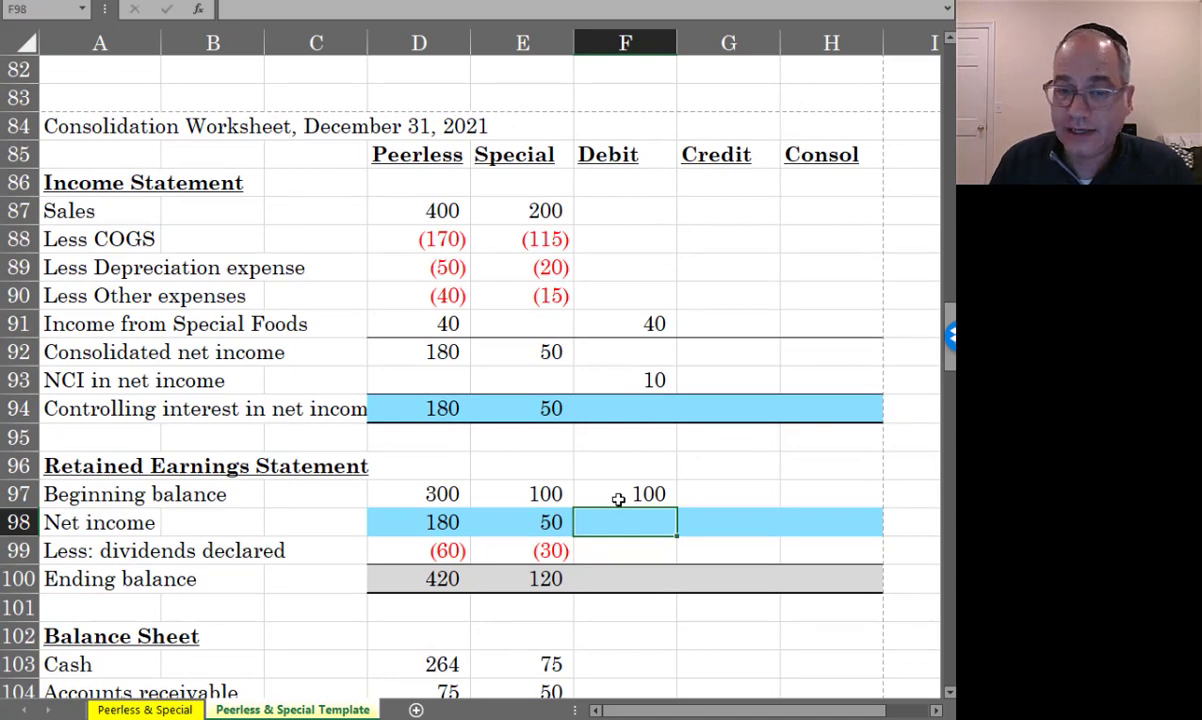
# Credit the dividends declared row in G99 with the negative of Special's dividends, -E99
pyautogui.doubleClick(705, 550)
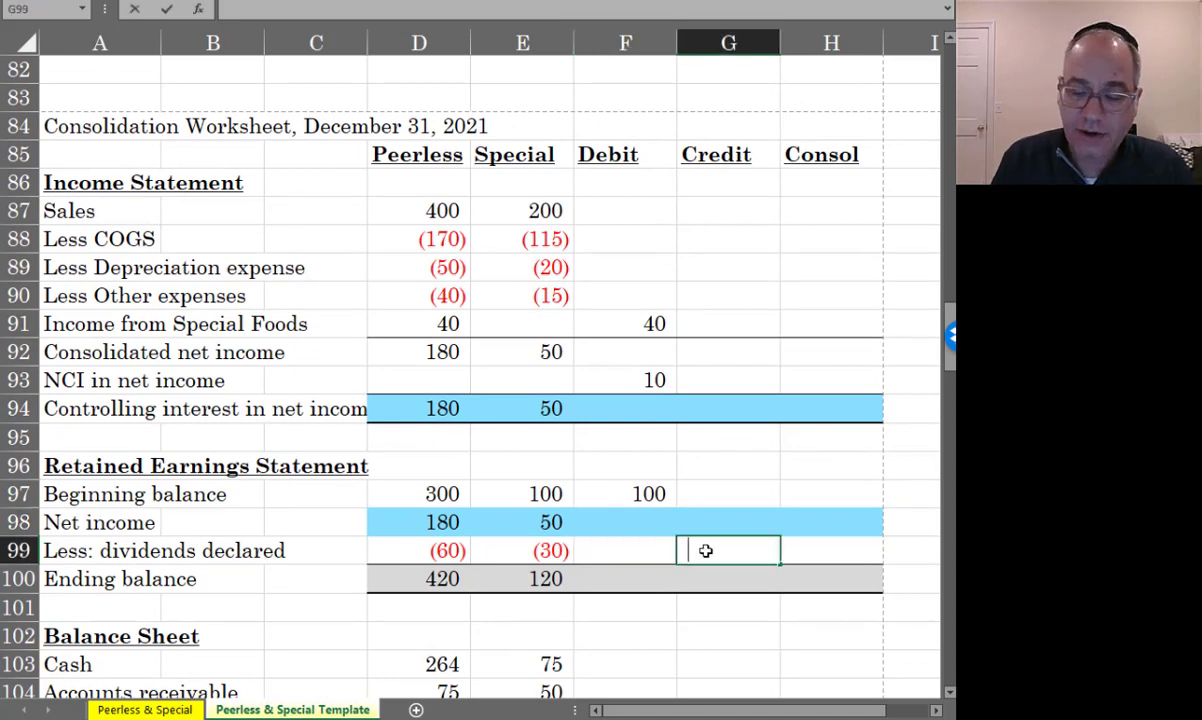
pyautogui.write('-')
pyautogui.press('Left')
pyautogui.press('Left')
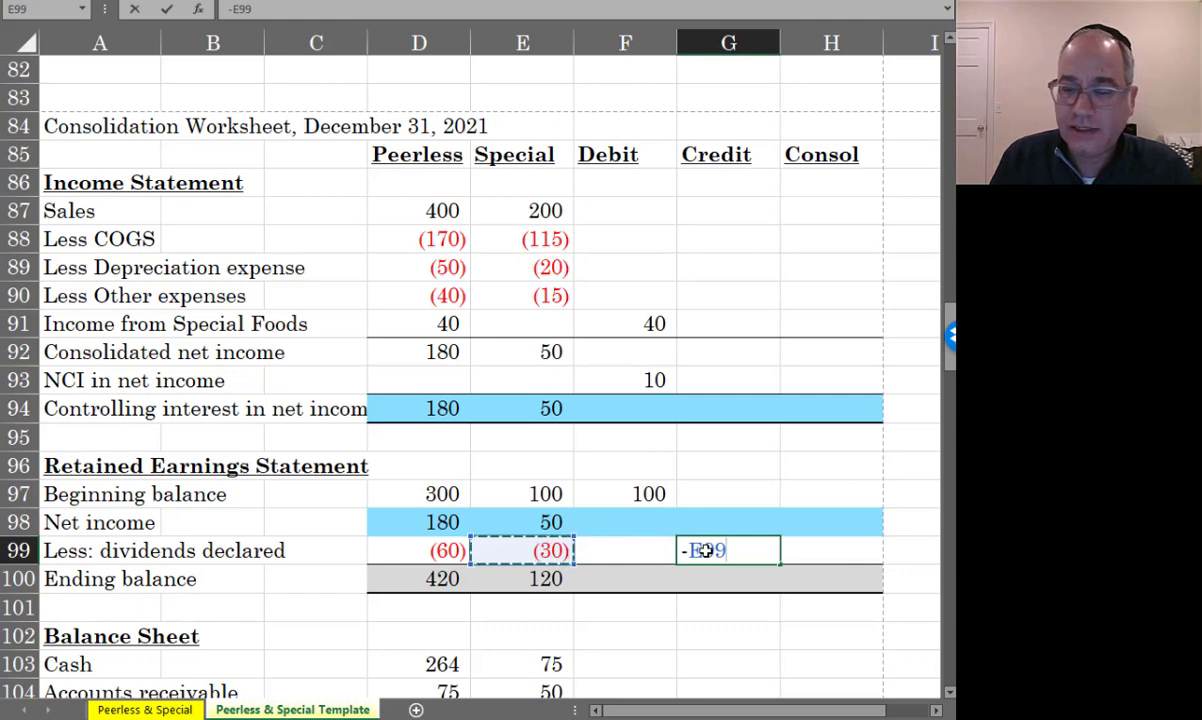
pyautogui.press('Return')
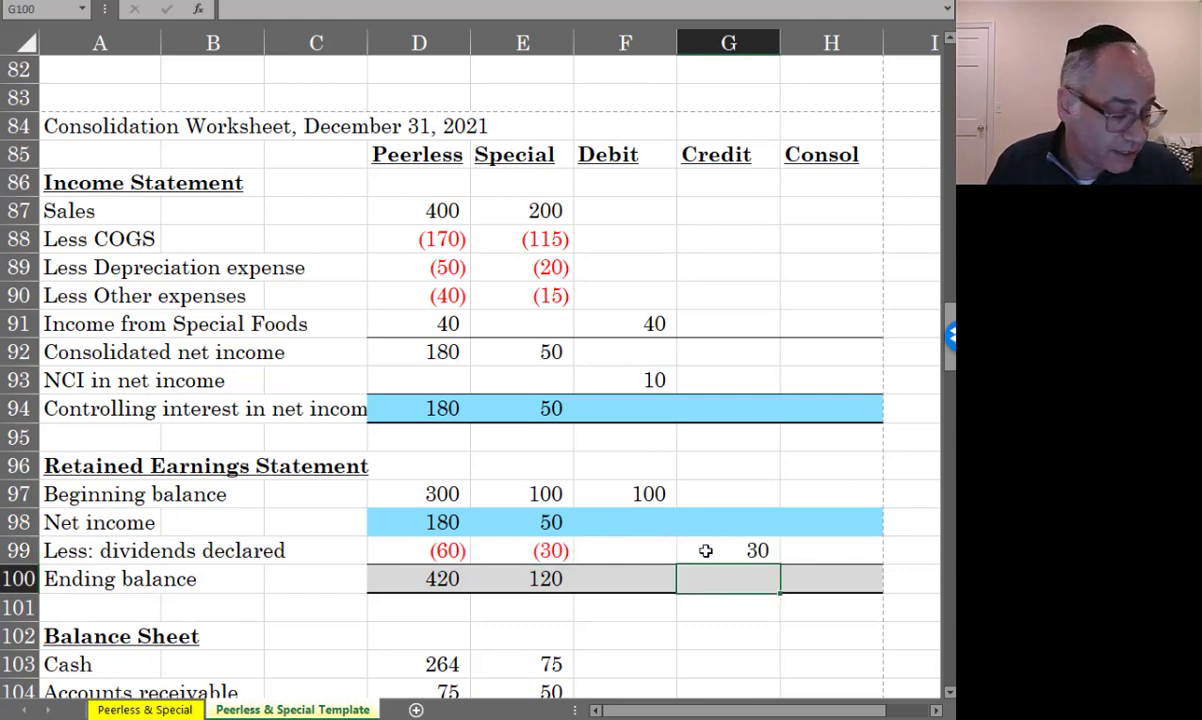
# Debit the Balance Sheet's Common stock row in F114 with a formula referencing Special's common stock in E114
pyautogui.scroll(-6, 705, 551)
pyautogui.click(624, 469)
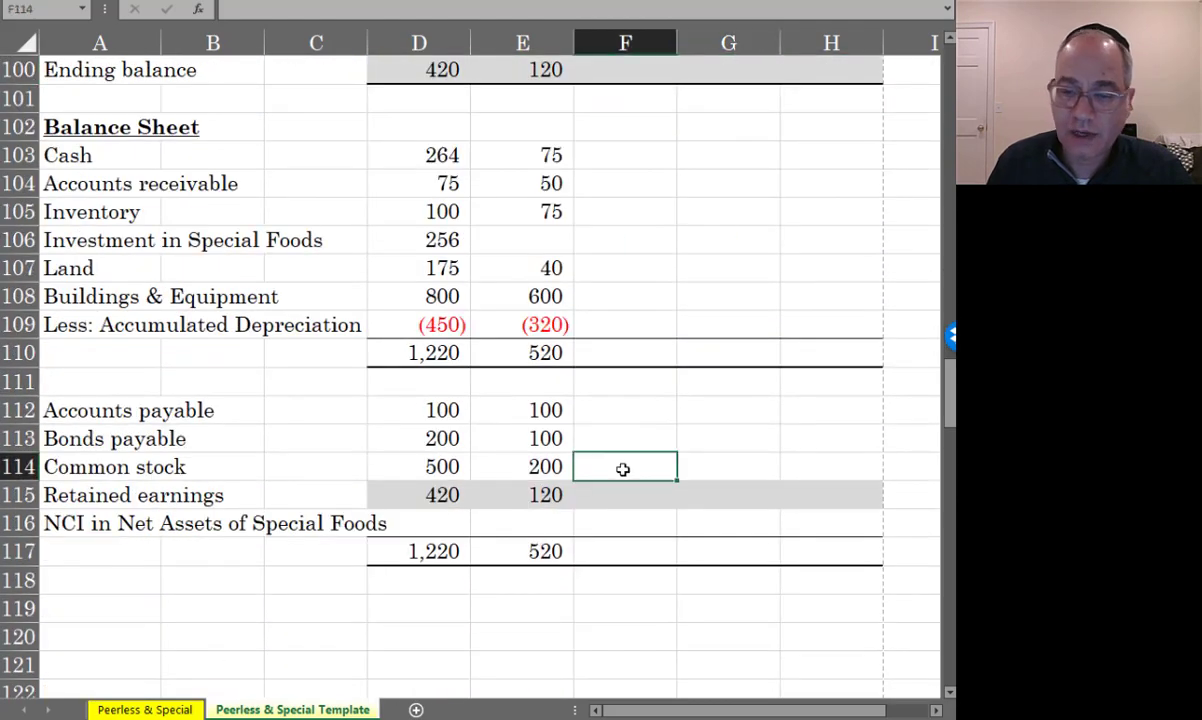
pyautogui.write('-')
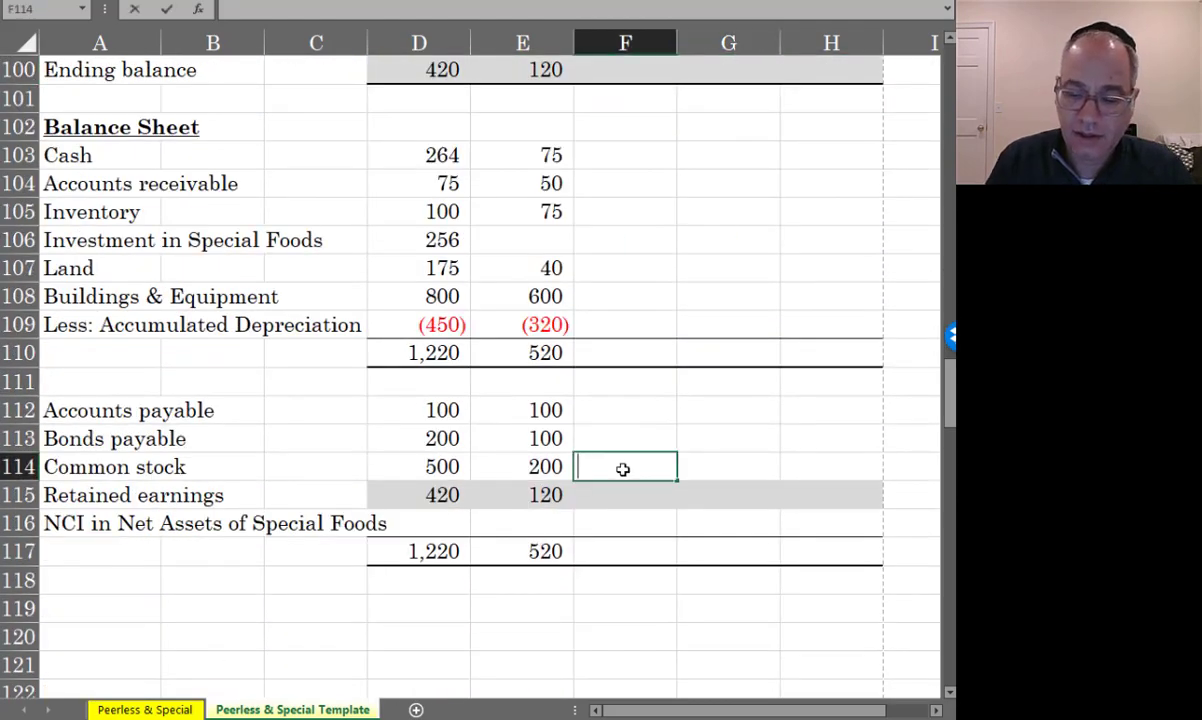
pyautogui.write('=')
pyautogui.press('Left')
pyautogui.press('Return')
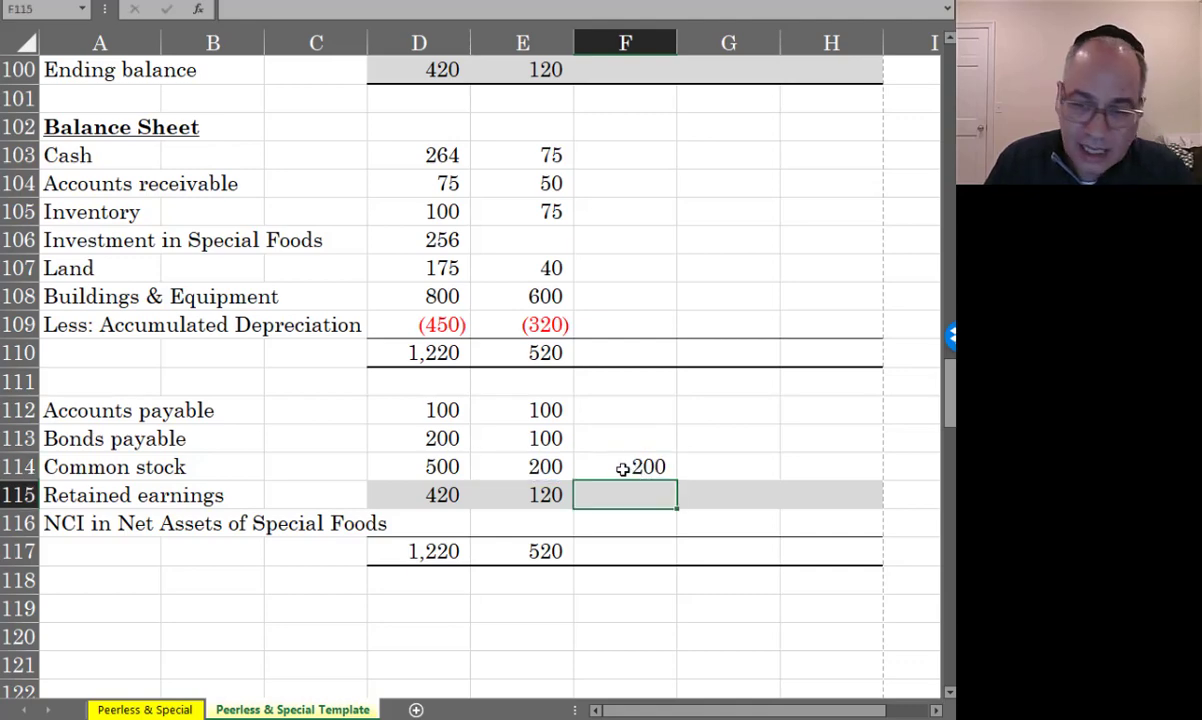
pyautogui.press('Up')
pyautogui.press('Up')
pyautogui.press('Up')
pyautogui.press('Up')
pyautogui.press('Up')
pyautogui.press('Up')
pyautogui.press('Up')
pyautogui.press('Up')
pyautogui.press('Up')
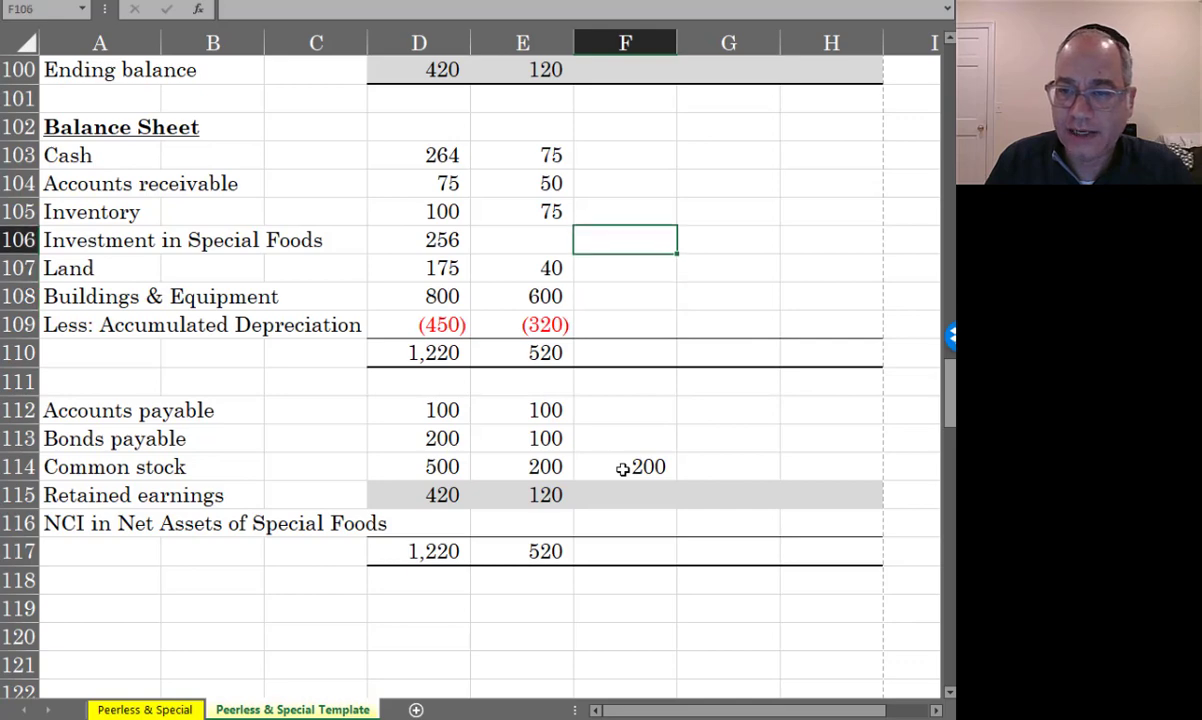
pyautogui.press('Right')
pyautogui.press('Left')
# Highlight the elimination amounts in F91, F93, F97, G99 and F114 with a yellow fill
pyautogui.press('Down')
pyautogui.press('Down')
pyautogui.press('Down')
pyautogui.press('Down')
pyautogui.press('Down')
pyautogui.press('Down')
pyautogui.press('Down')
pyautogui.press('Down')
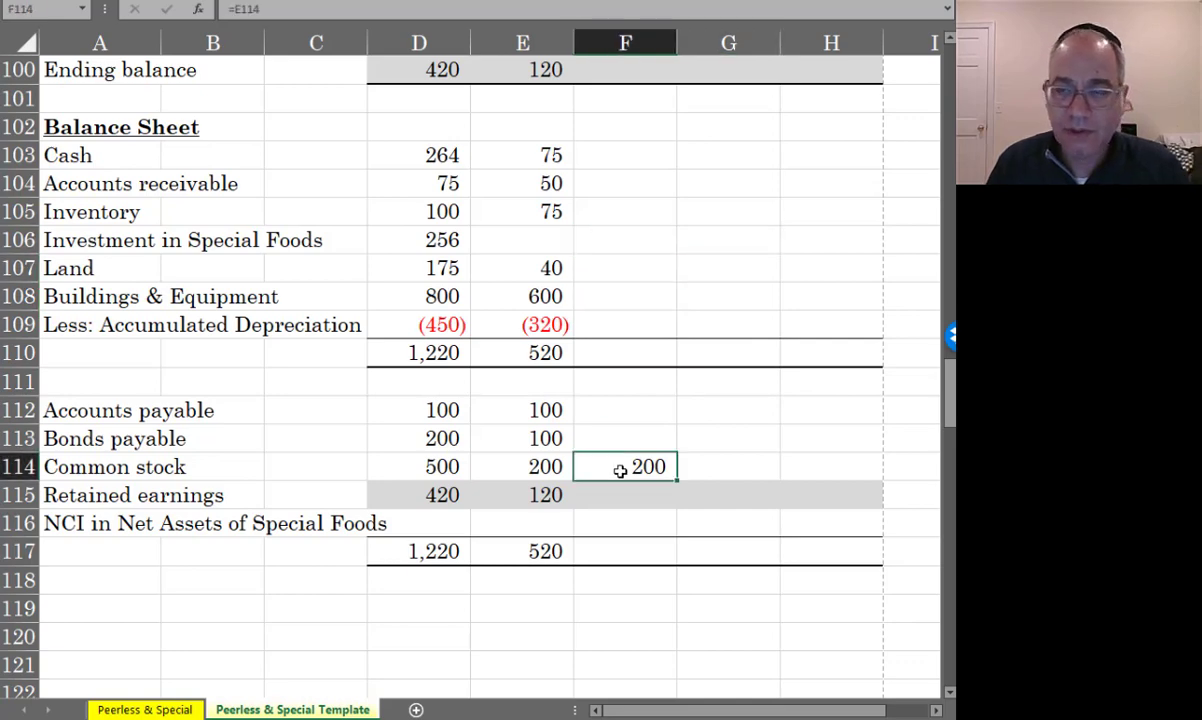
pyautogui.scroll(3, 620, 470)
pyautogui.scroll(-1, 620, 470)
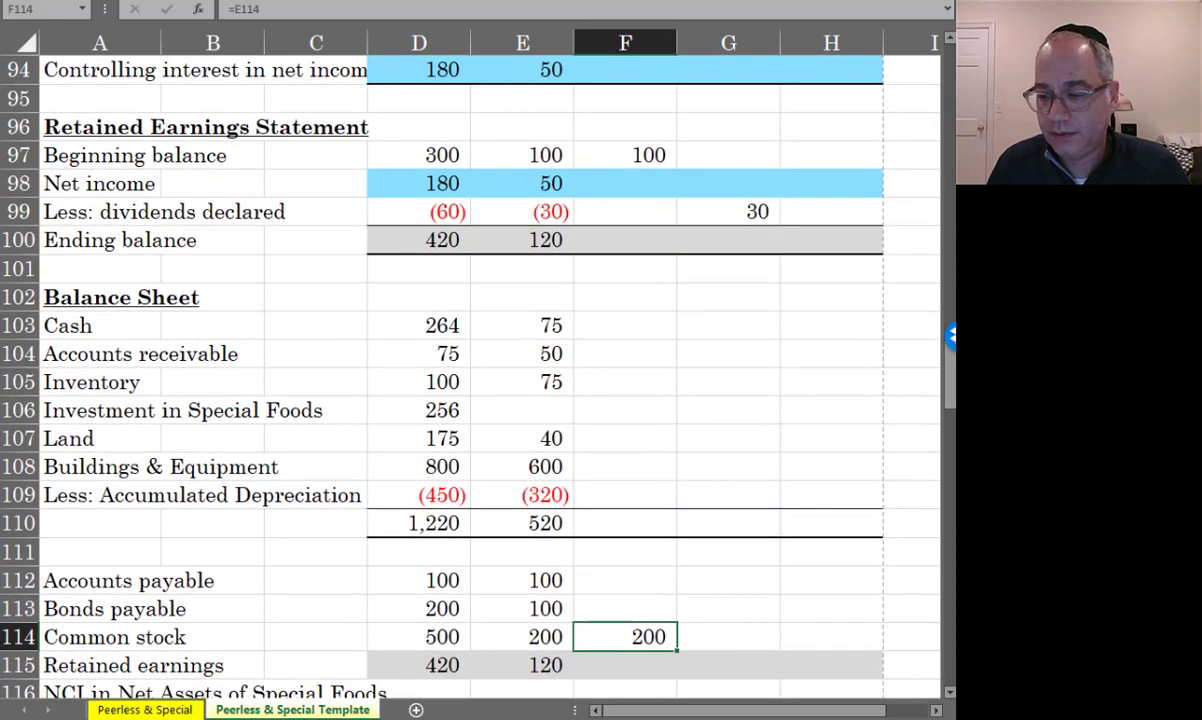
pyautogui.keyDown('ctrl'); pyautogui.scroll(-3, 676, 594); pyautogui.keyUp('ctrl')
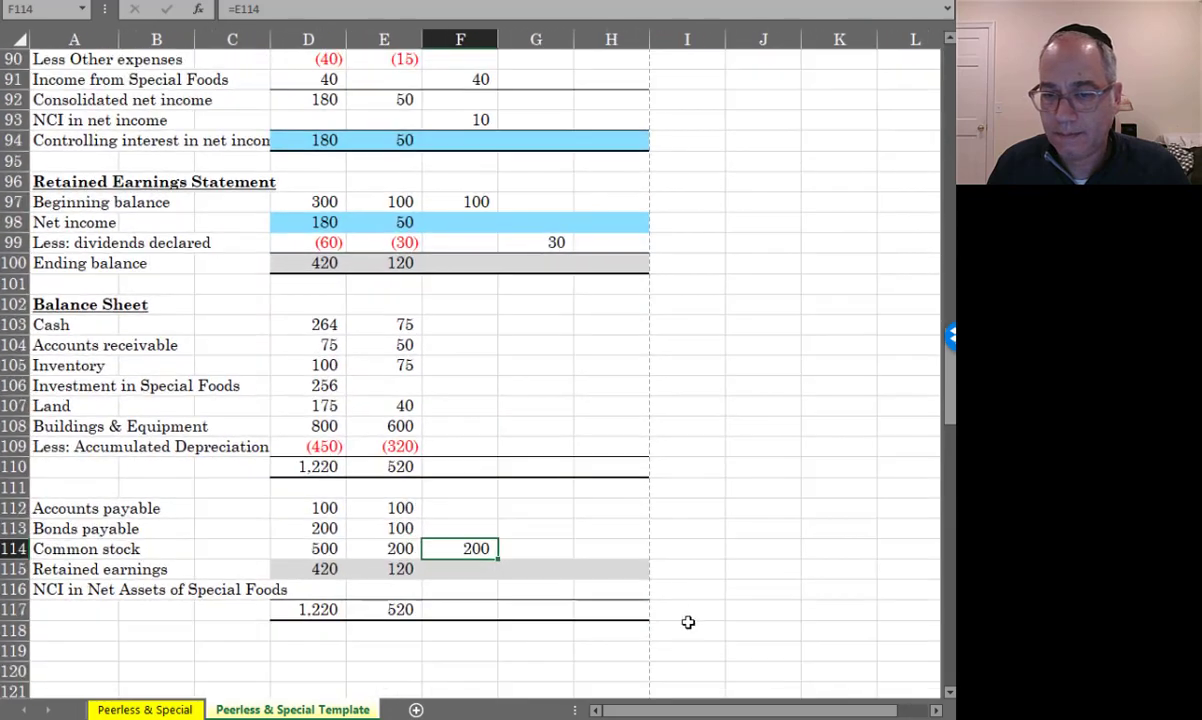
pyautogui.click(461, 140)
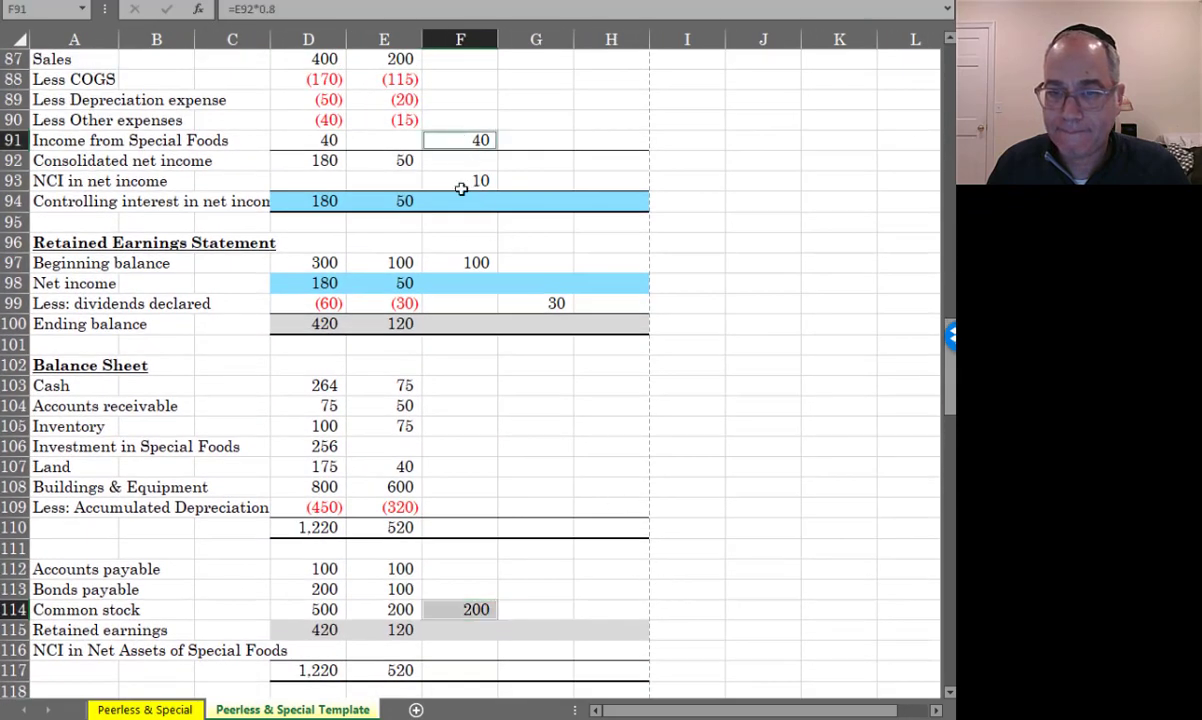
pyautogui.keyDown('ctrl'); pyautogui.click(461, 260); pyautogui.keyUp('ctrl')
pyautogui.keyDown('ctrl'); pyautogui.click(445, 180); pyautogui.keyUp('ctrl')
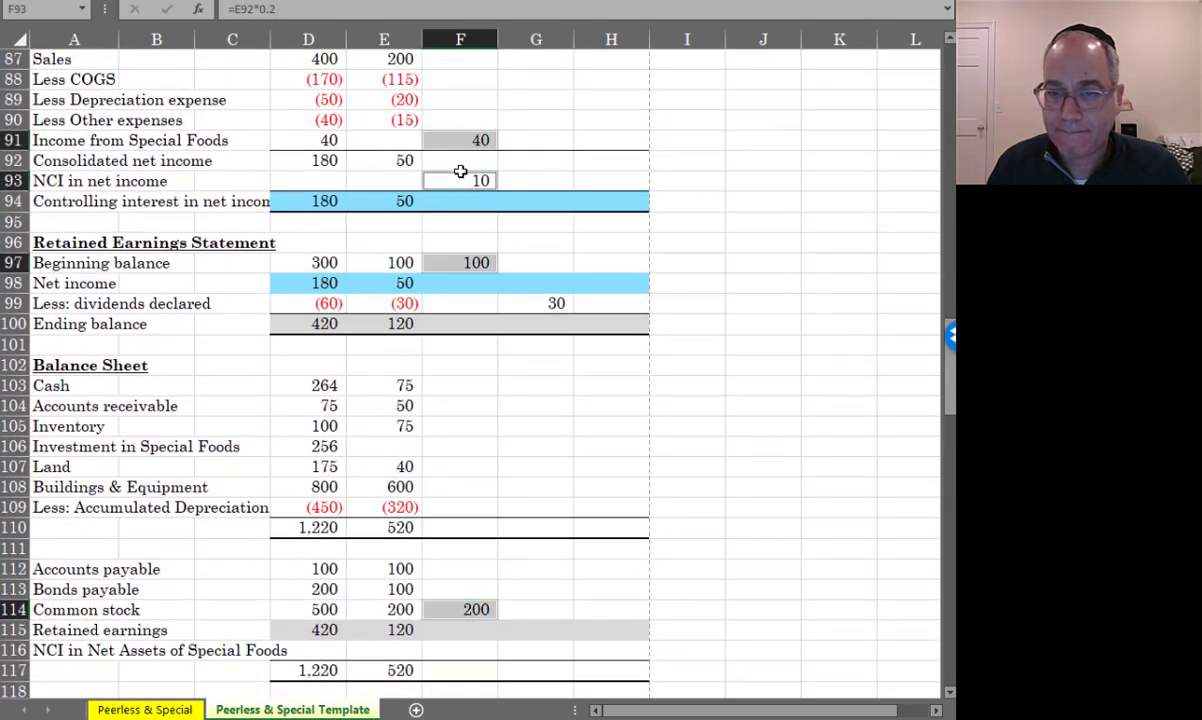
pyautogui.keyDown('ctrl'); pyautogui.click(530, 305); pyautogui.keyUp('ctrl')
pyautogui.rightClick(531, 304)
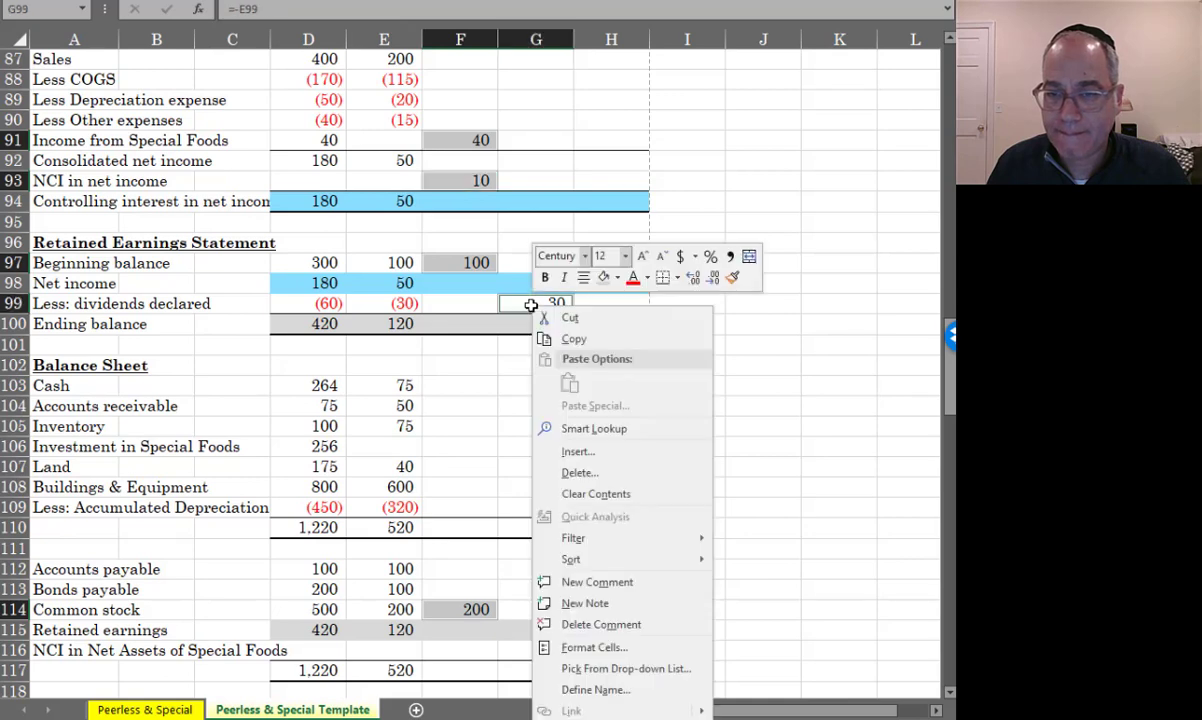
pyautogui.click(617, 277)
pyautogui.click(647, 417)
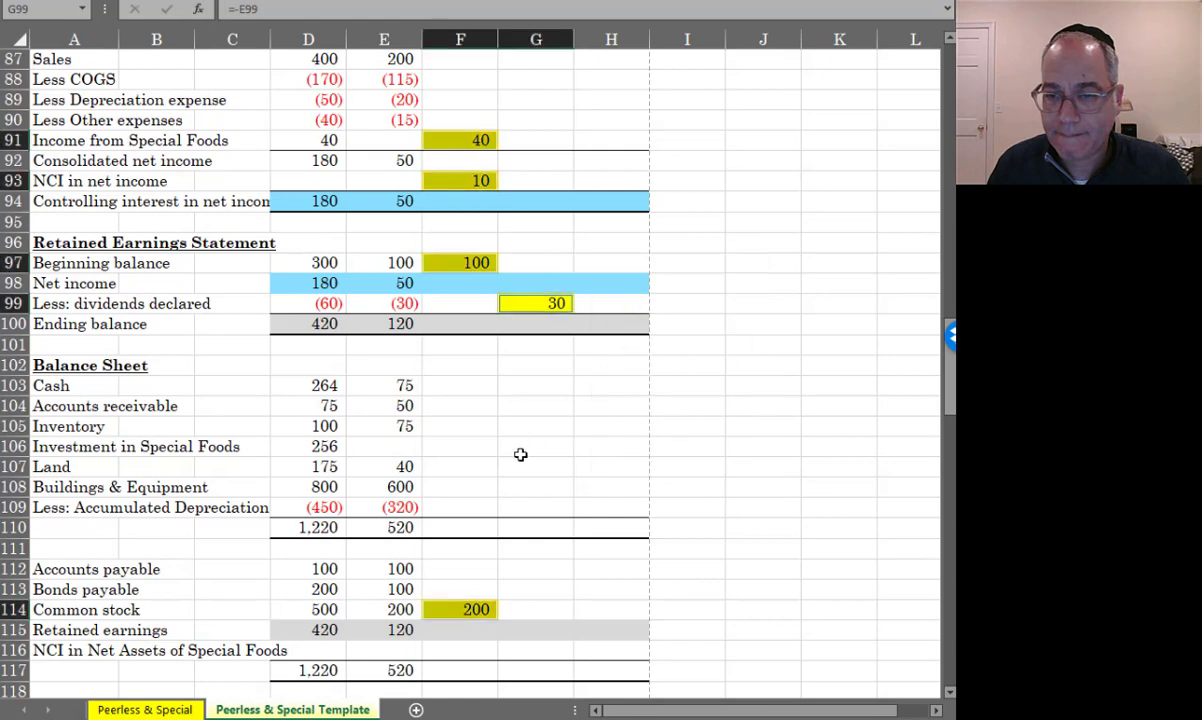
# Credit Investment in Special Foods in G106 with 80% of the basic elimination amounts, =.8*(F91+F93+F97+F114-G99)
pyautogui.click(520, 449)
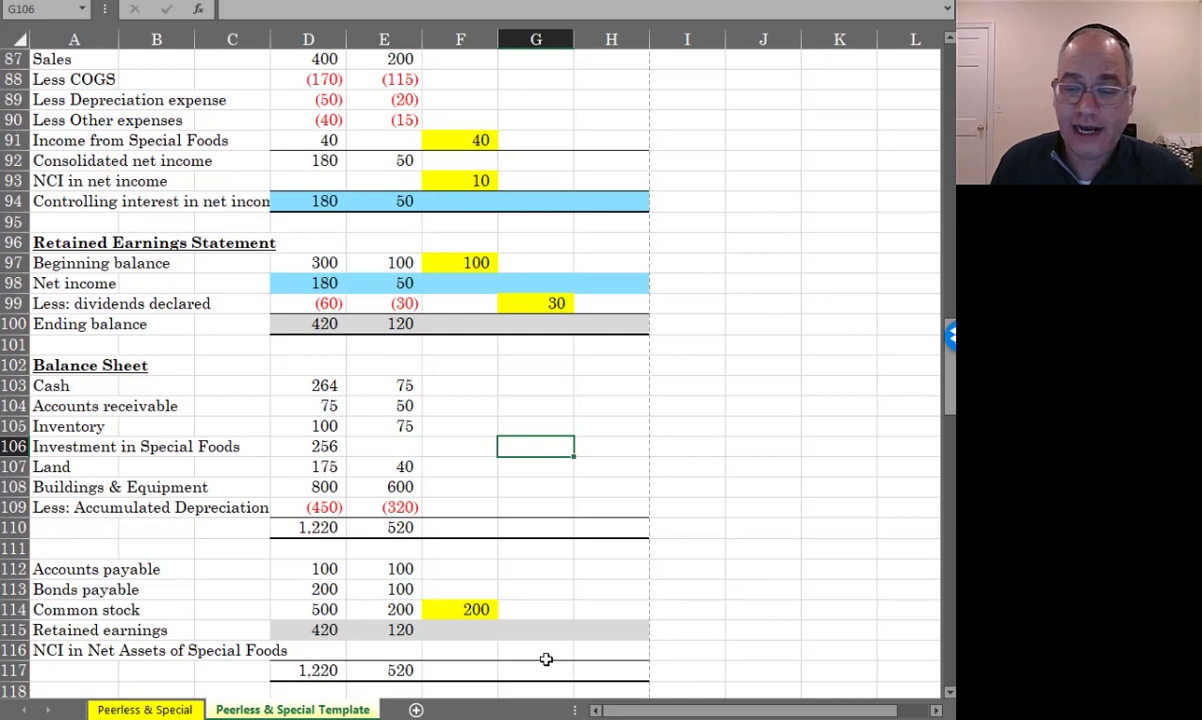
pyautogui.click(547, 650)
pyautogui.click(541, 440)
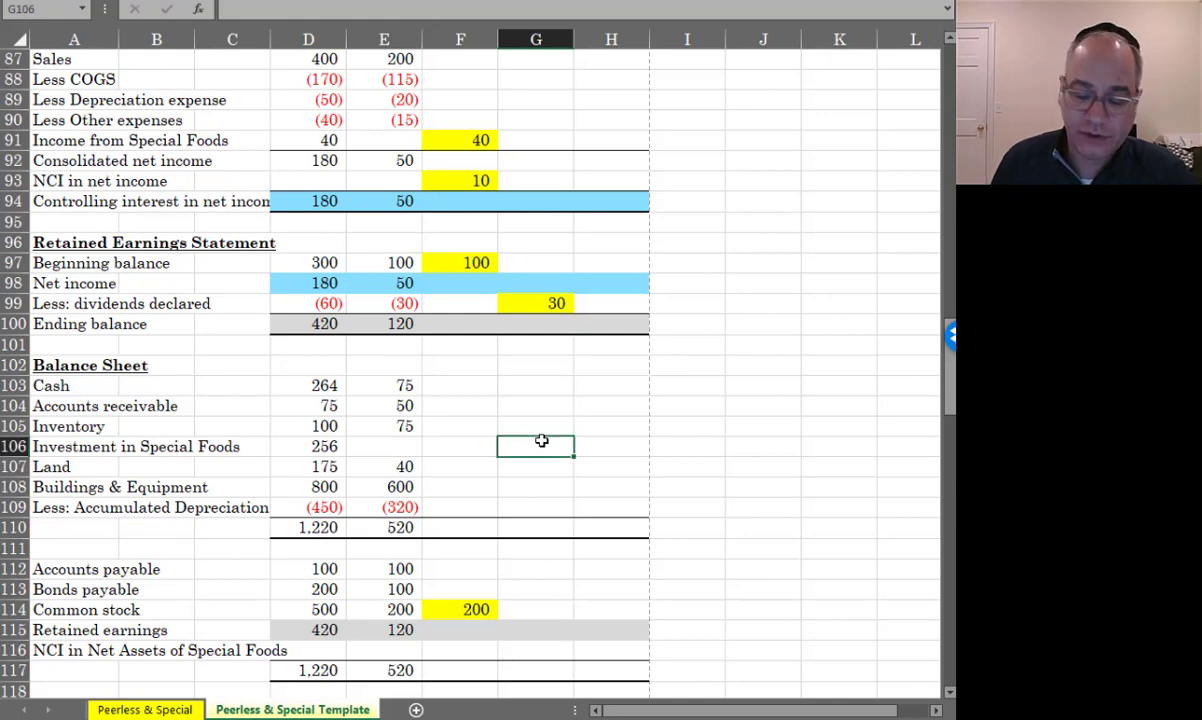
pyautogui.write('=.8*(')
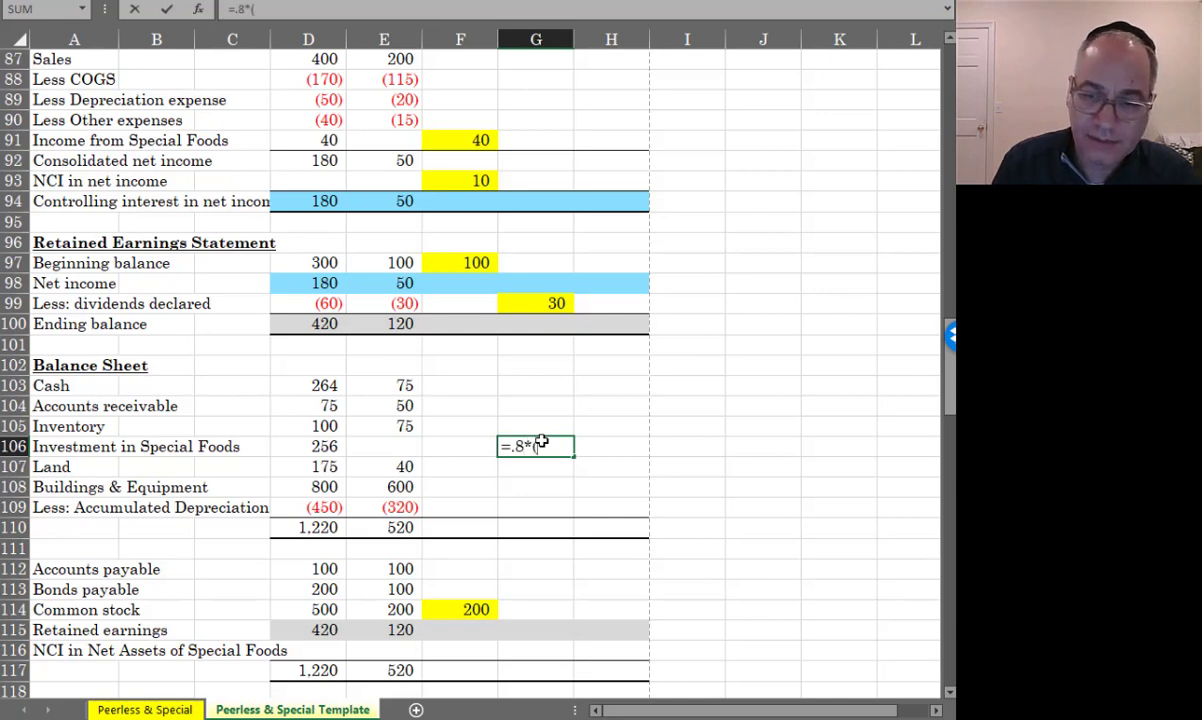
pyautogui.click(475, 139)
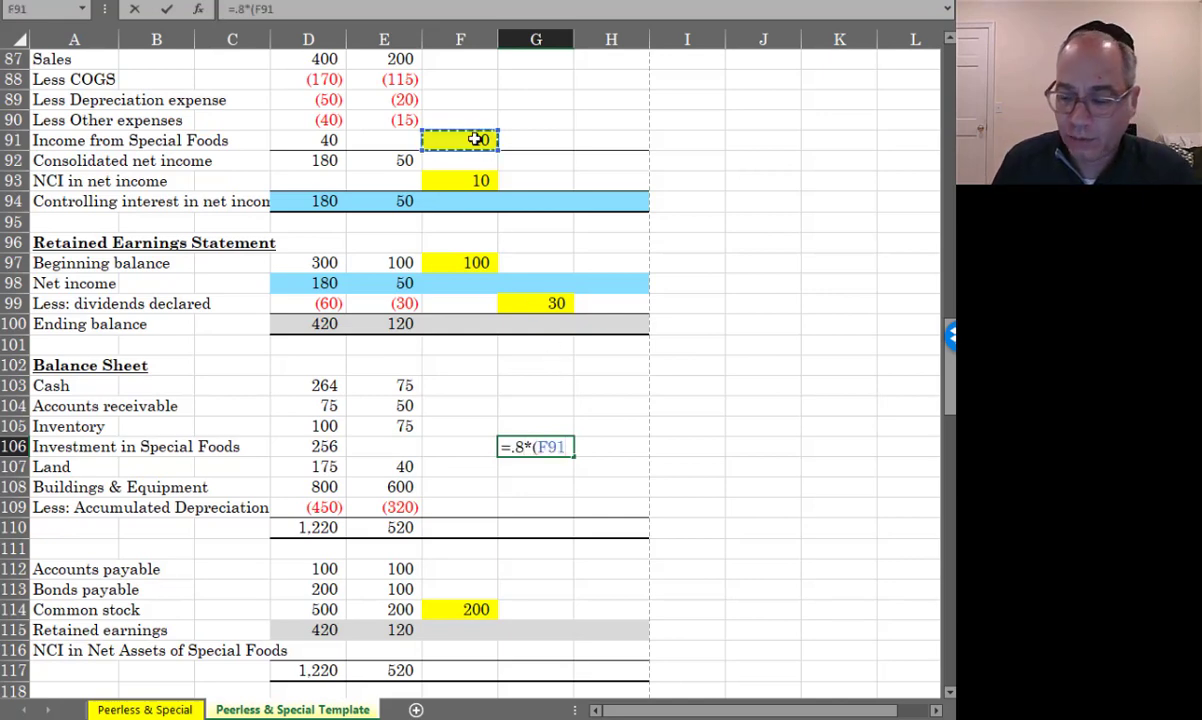
pyautogui.write('+')
pyautogui.click(472, 176)
pyautogui.write('+')
pyautogui.click(455, 262)
pyautogui.write('+')
pyautogui.click(448, 610)
pyautogui.write('-')
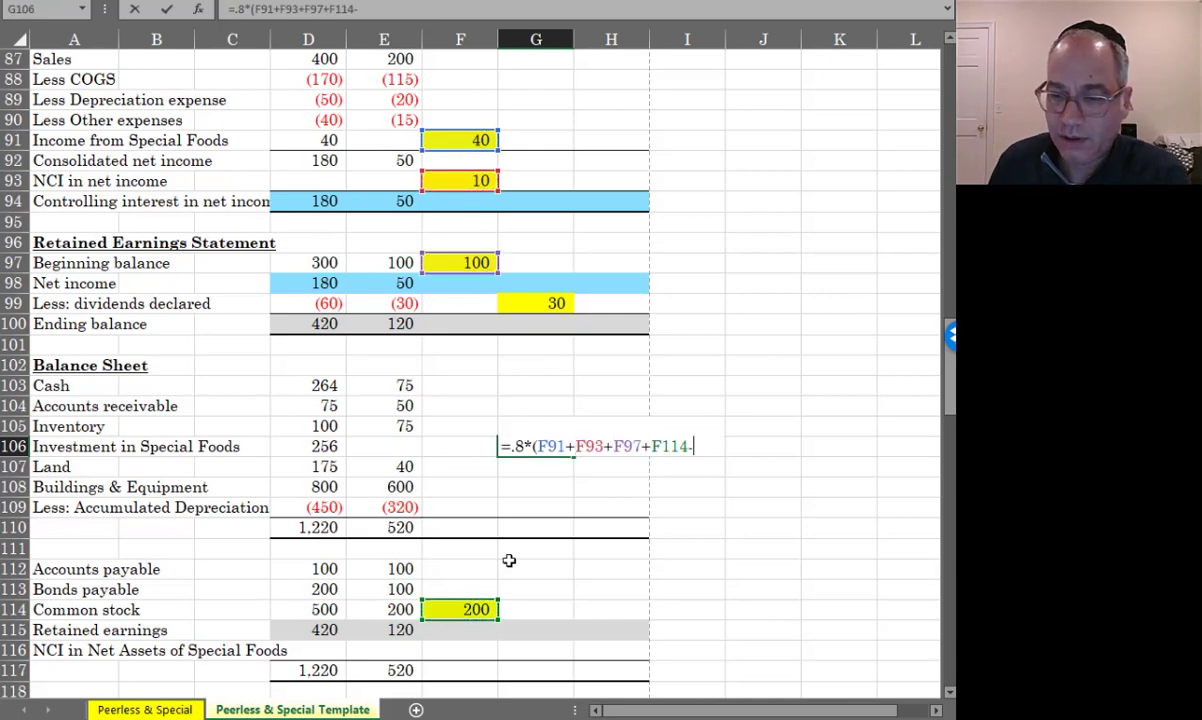
pyautogui.click(523, 310)
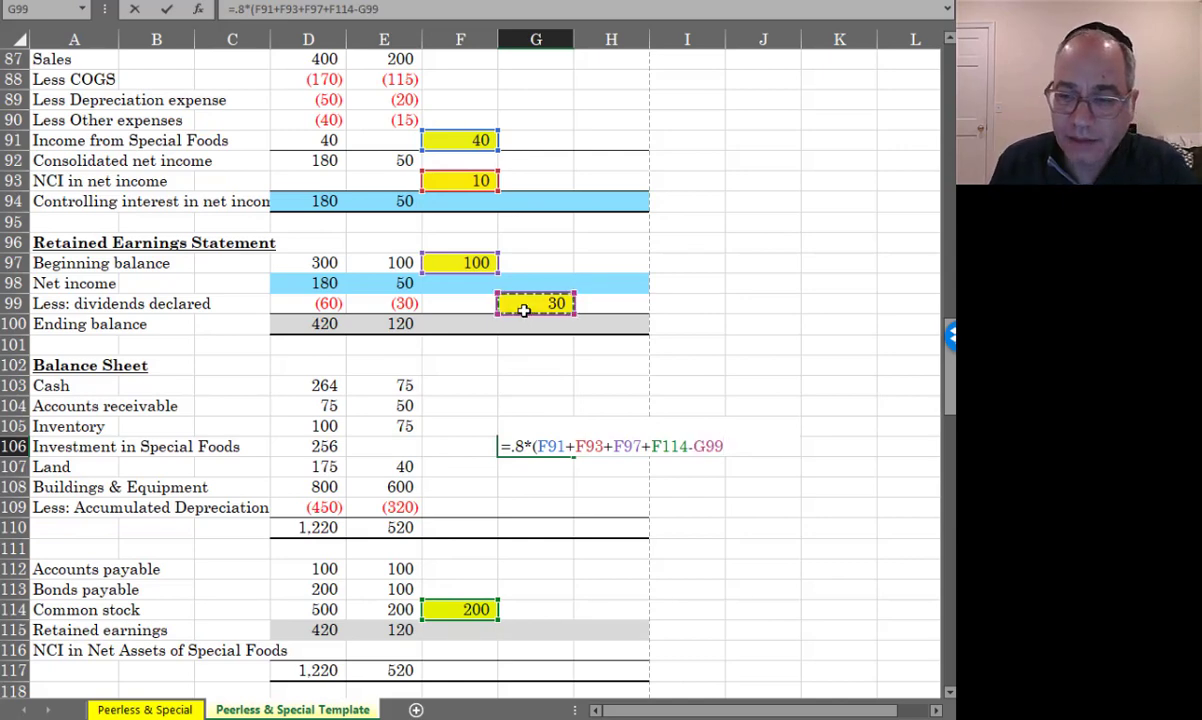
pyautogui.press('Return')
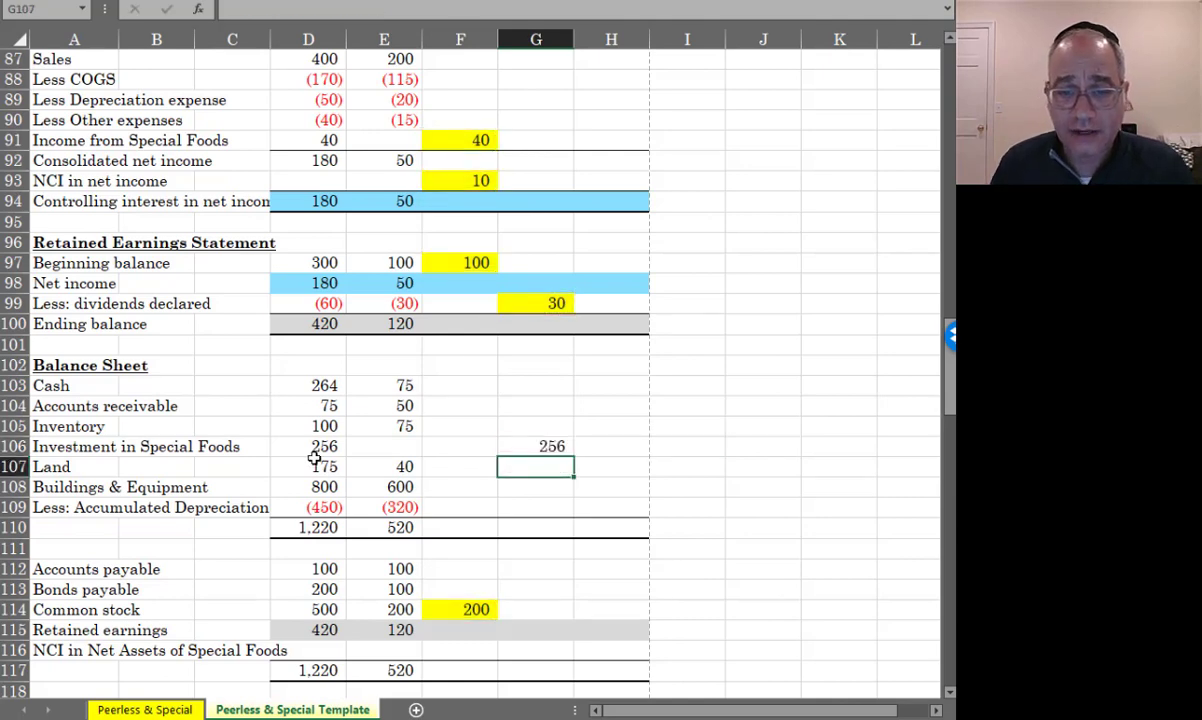
# Highlight the Investment in Special Foods credit in G106 in yellow
pyautogui.click(314, 459)
pyautogui.click(518, 446)
pyautogui.rightClick(519, 446)
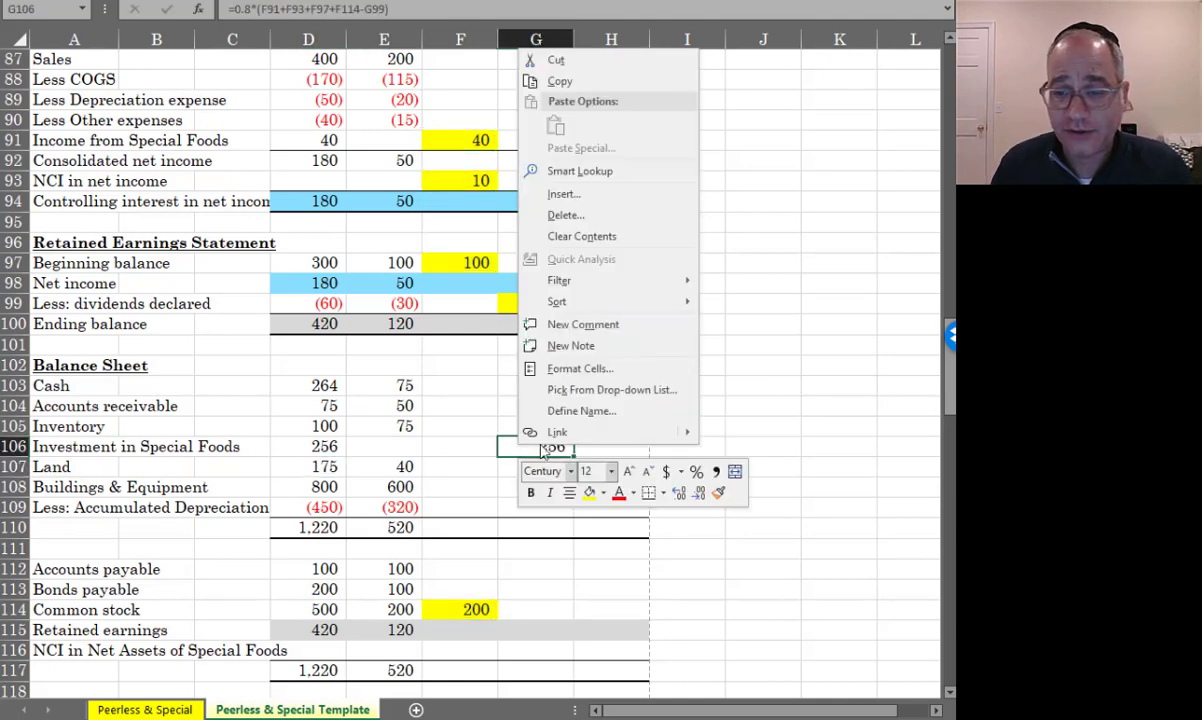
pyautogui.click(589, 496)
# Credit NCI in Net Assets of Special Foods in G116 with 20% of the elimination amounts, =.2*(F91+F93+F97+F114-G99)
pyautogui.click(530, 651)
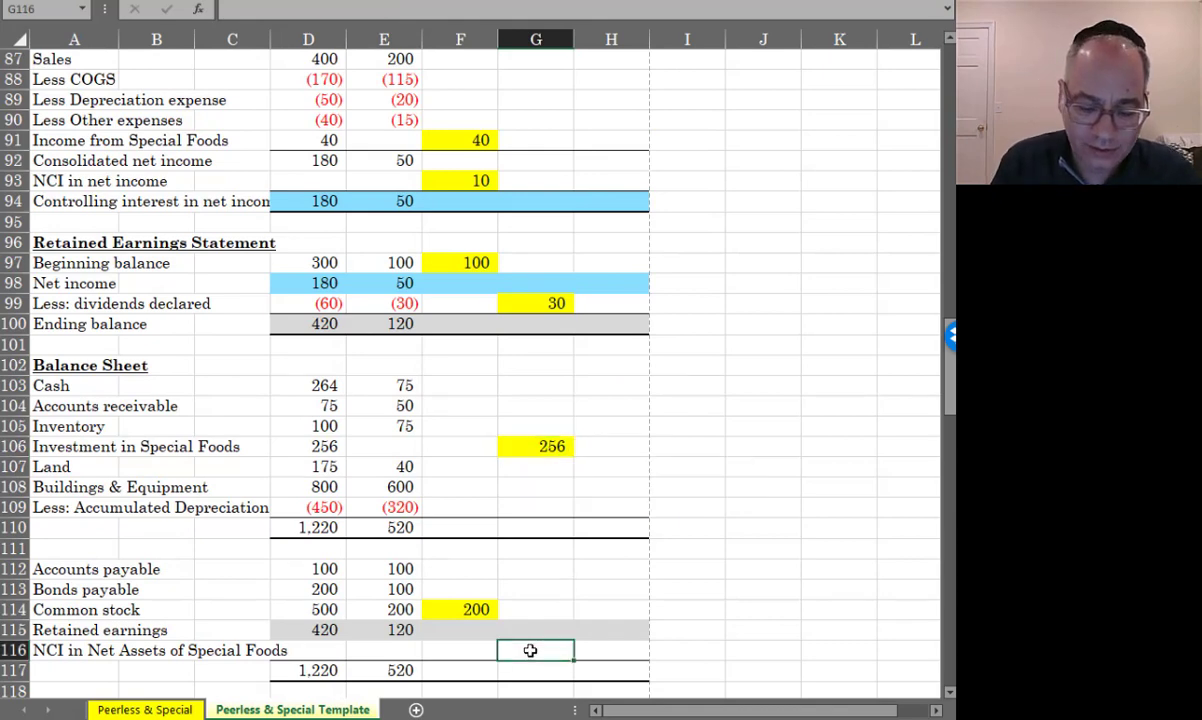
pyautogui.write('=.2*')
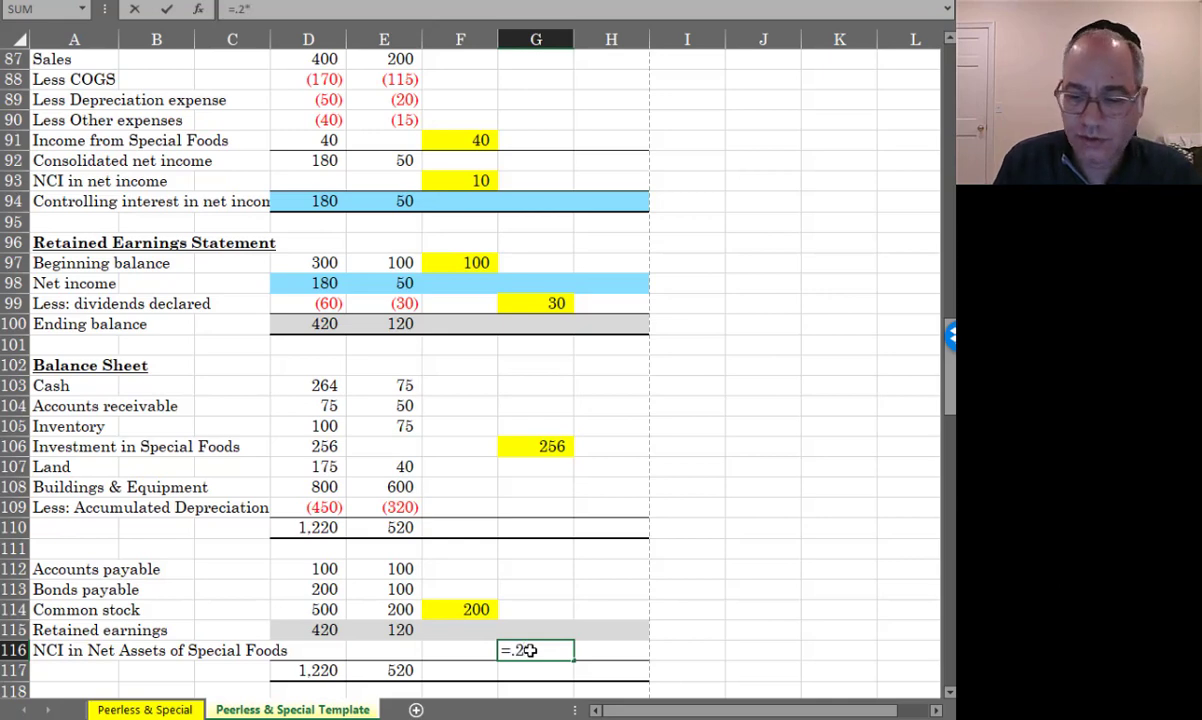
pyautogui.write('(')
pyautogui.click(456, 145)
pyautogui.write('+')
pyautogui.click(455, 180)
pyautogui.write('+')
pyautogui.click(455, 261)
pyautogui.write('+')
pyautogui.click(460, 610)
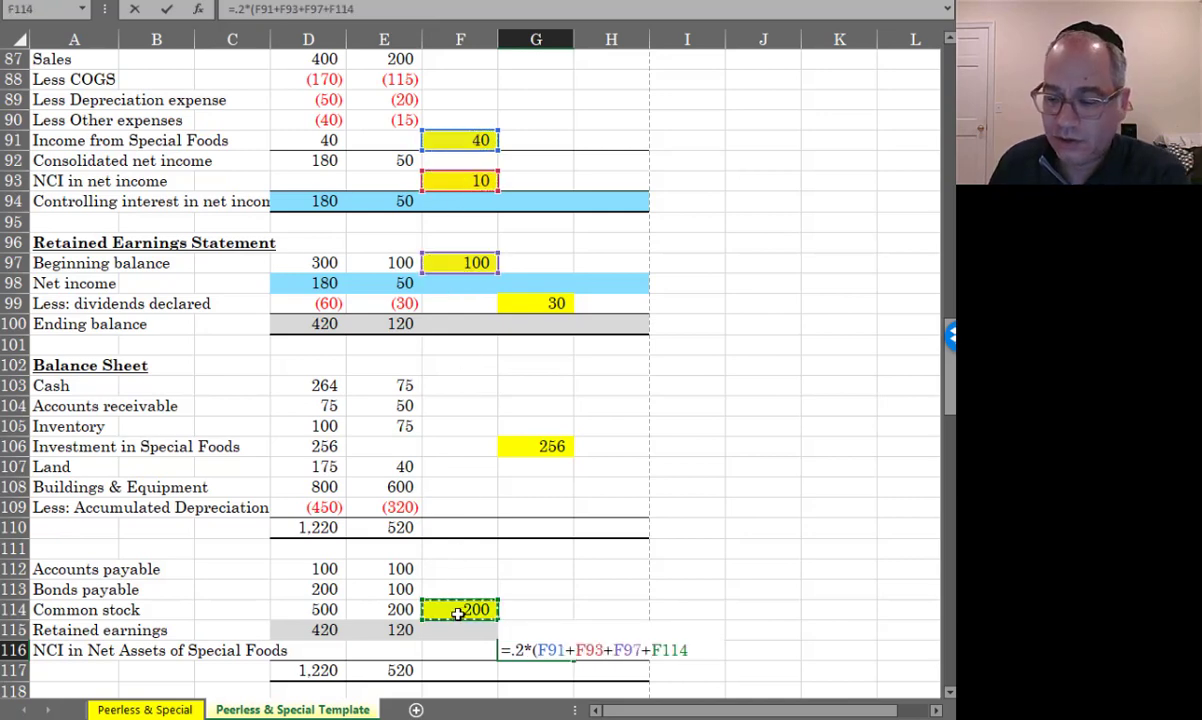
pyautogui.write('-')
pyautogui.click(537, 301)
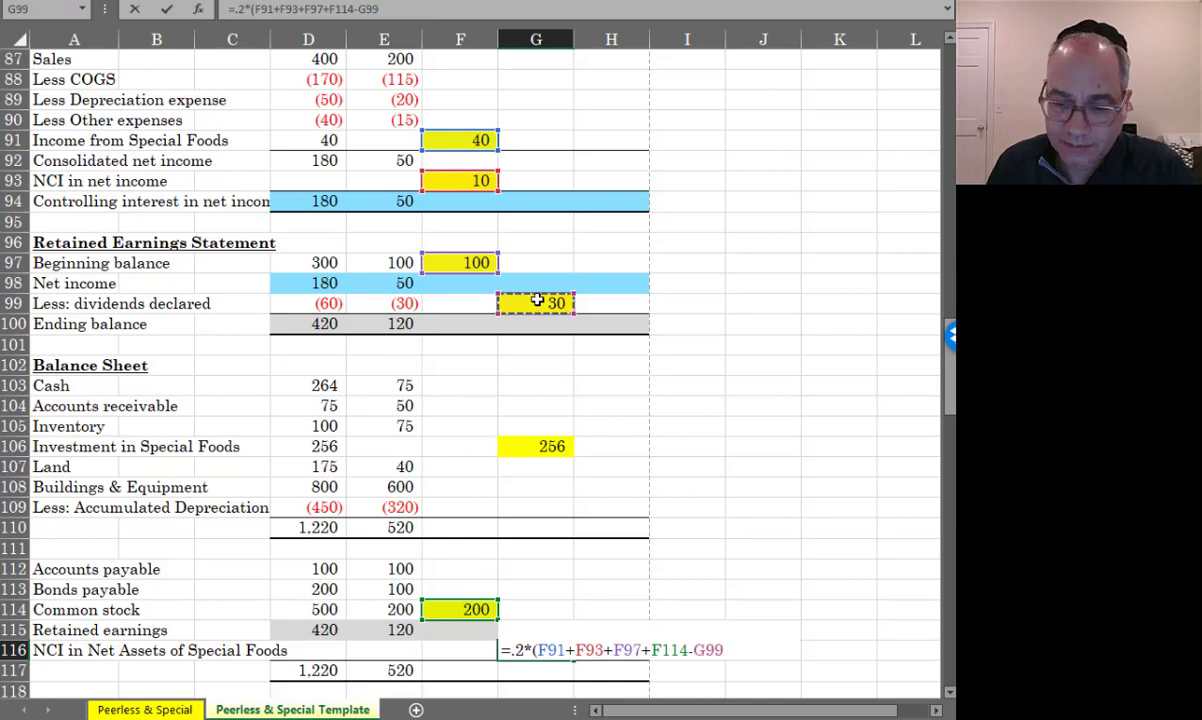
pyautogui.press('Return')
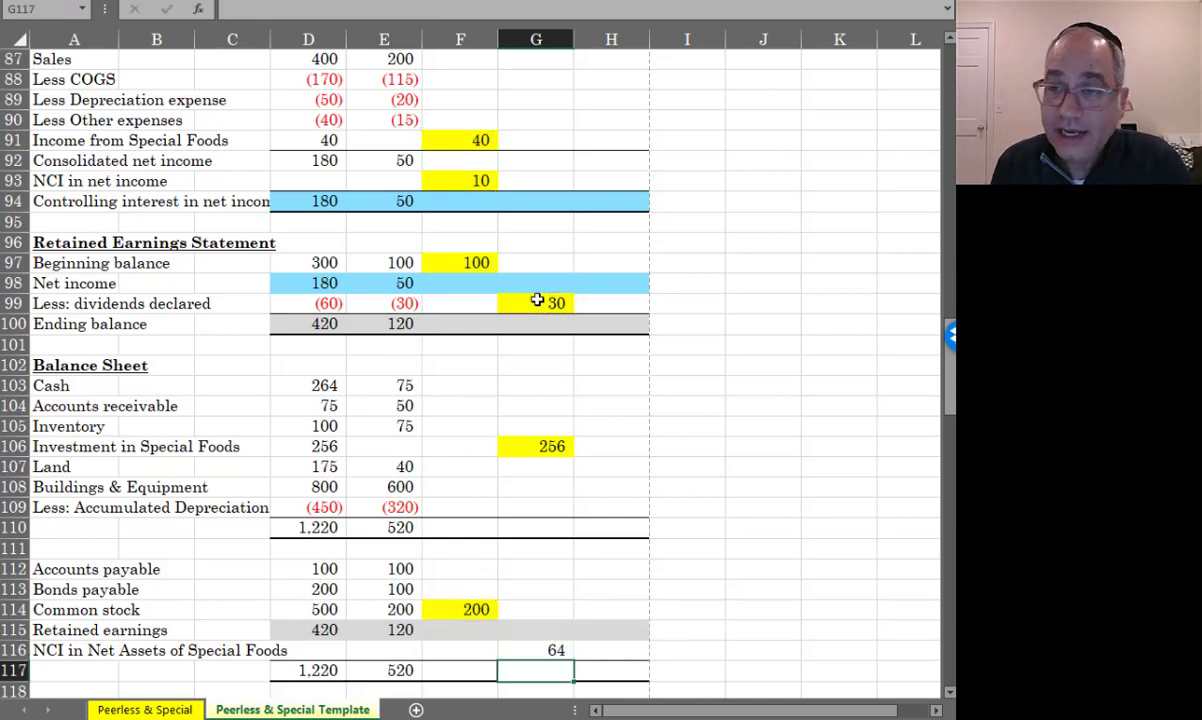
# Highlight the NCI in Net Assets of Special Foods credit in G116 in yellow
pyautogui.click(528, 648)
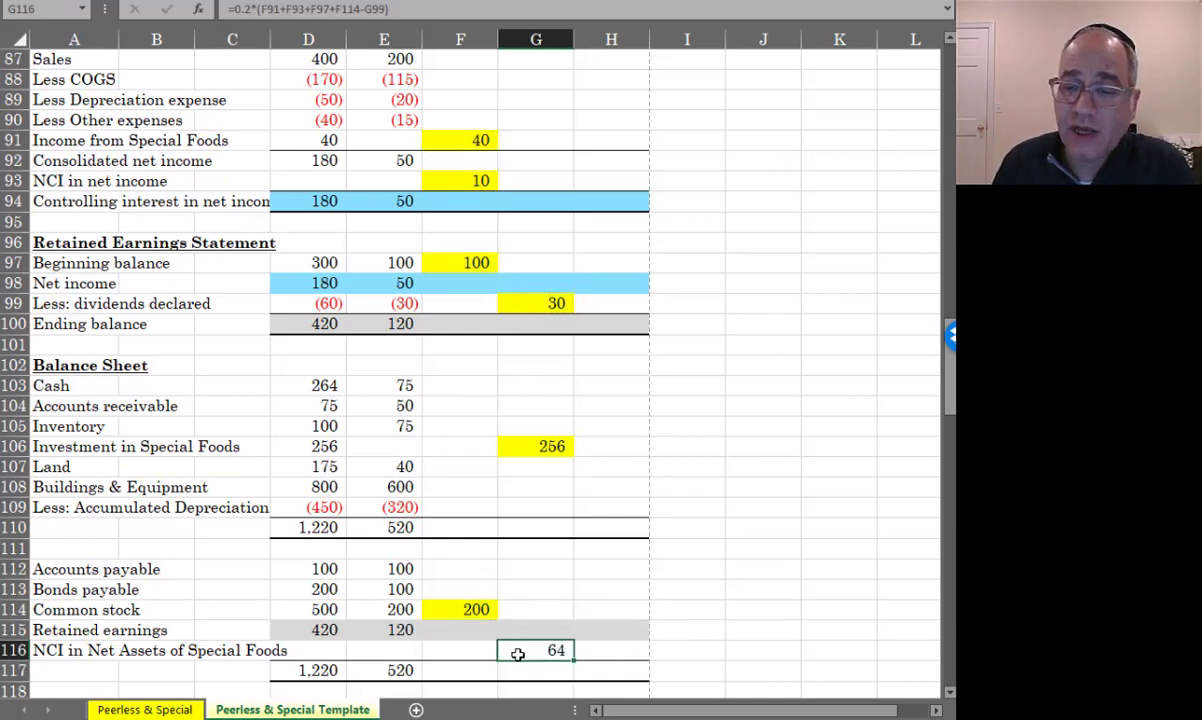
pyautogui.rightClick(539, 654)
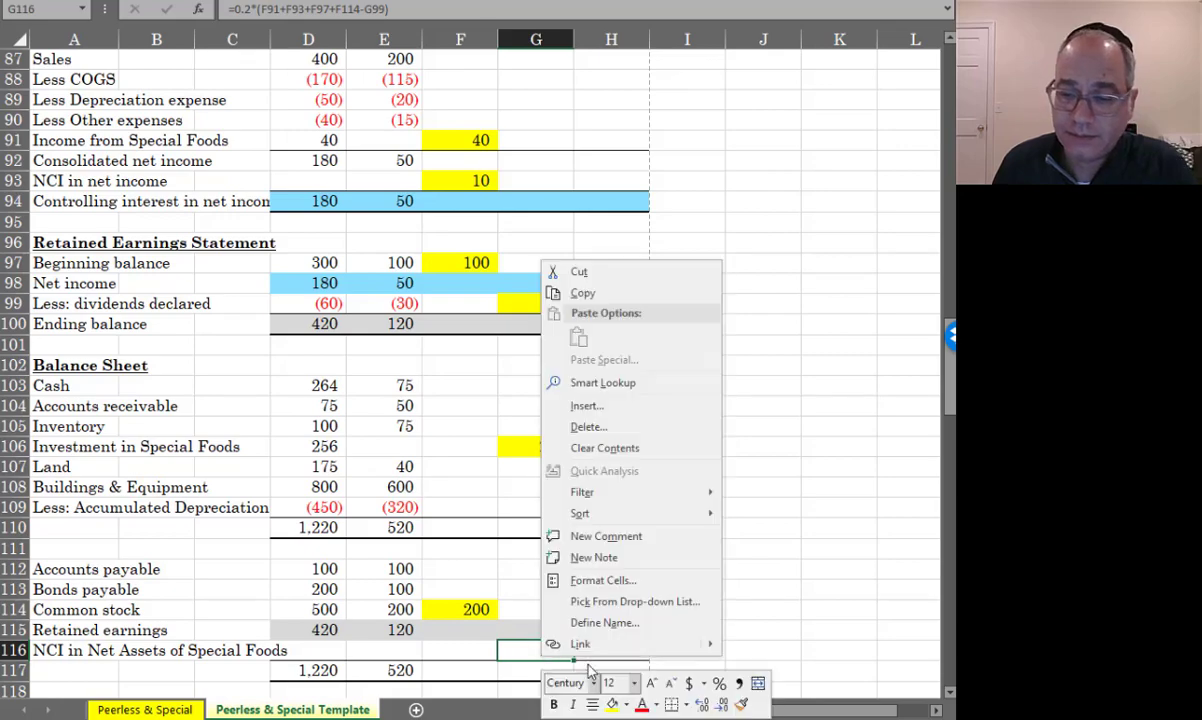
pyautogui.click(600, 695)
# Compare the G106 and G116 credits with the Peerless and NCI ending book values in the rollforward
pyautogui.scroll(15, 540, 645)
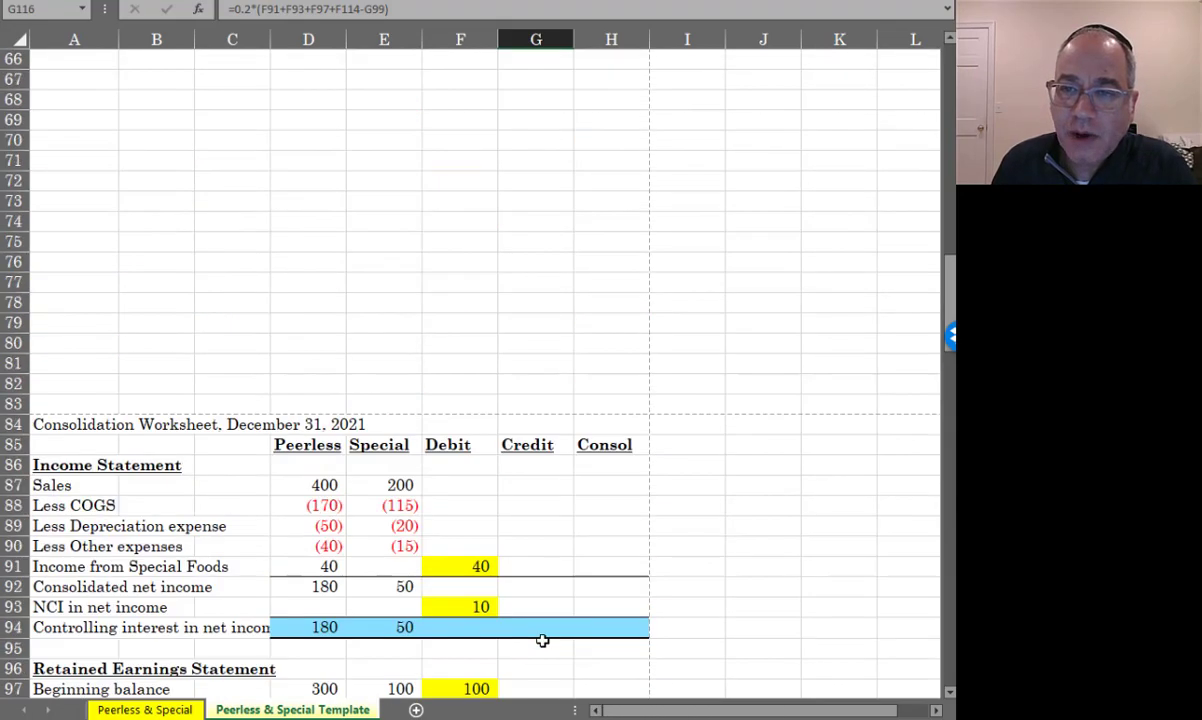
pyautogui.click(395, 443)
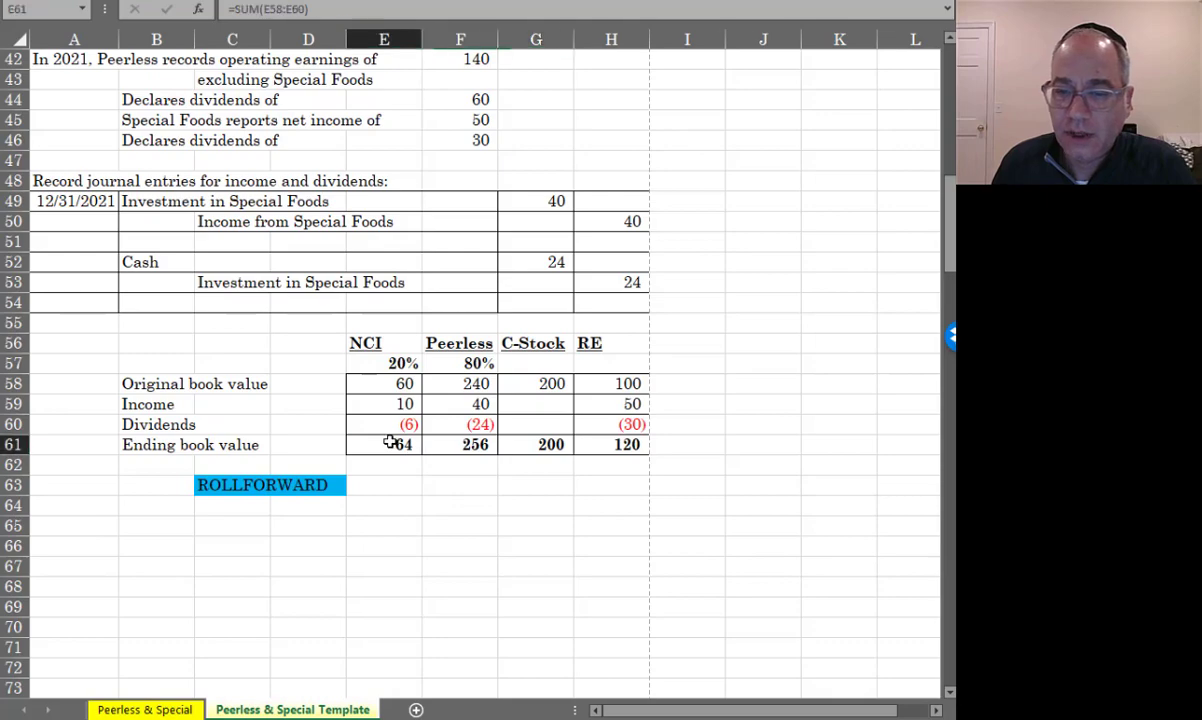
pyautogui.click(475, 445)
pyautogui.click(385, 447)
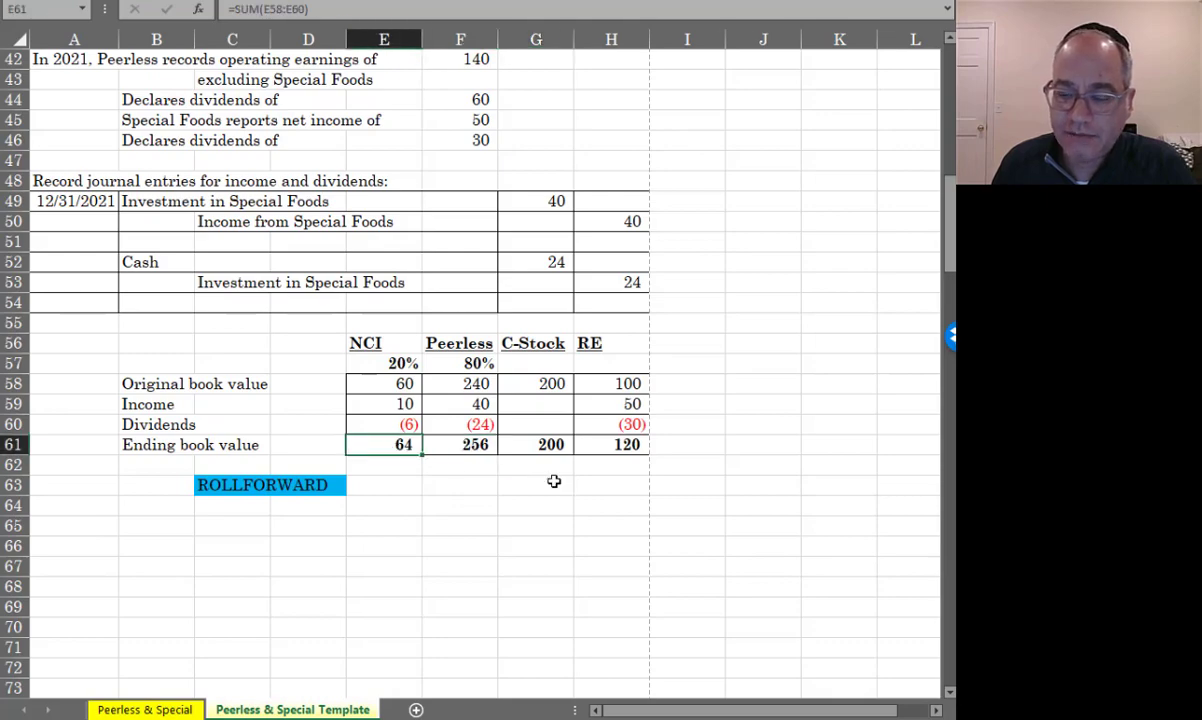
pyautogui.scroll(-14, 553, 481)
pyautogui.scroll(-2, 555, 497)
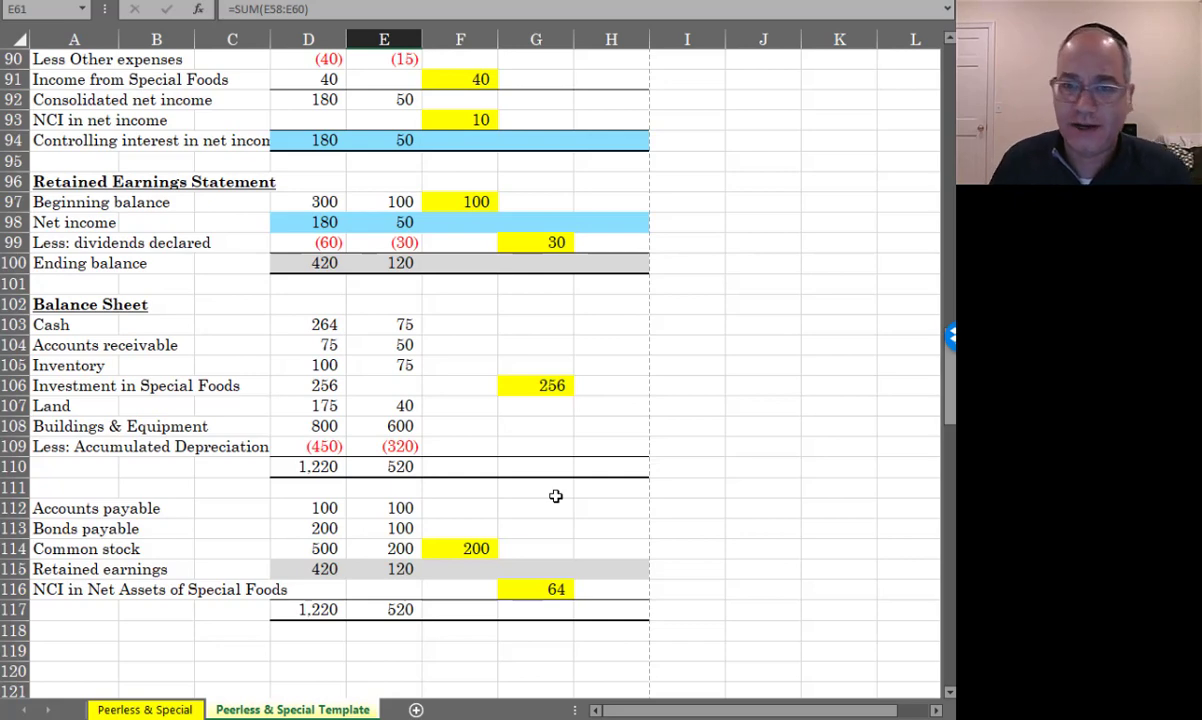
pyautogui.scroll(2, 556, 496)
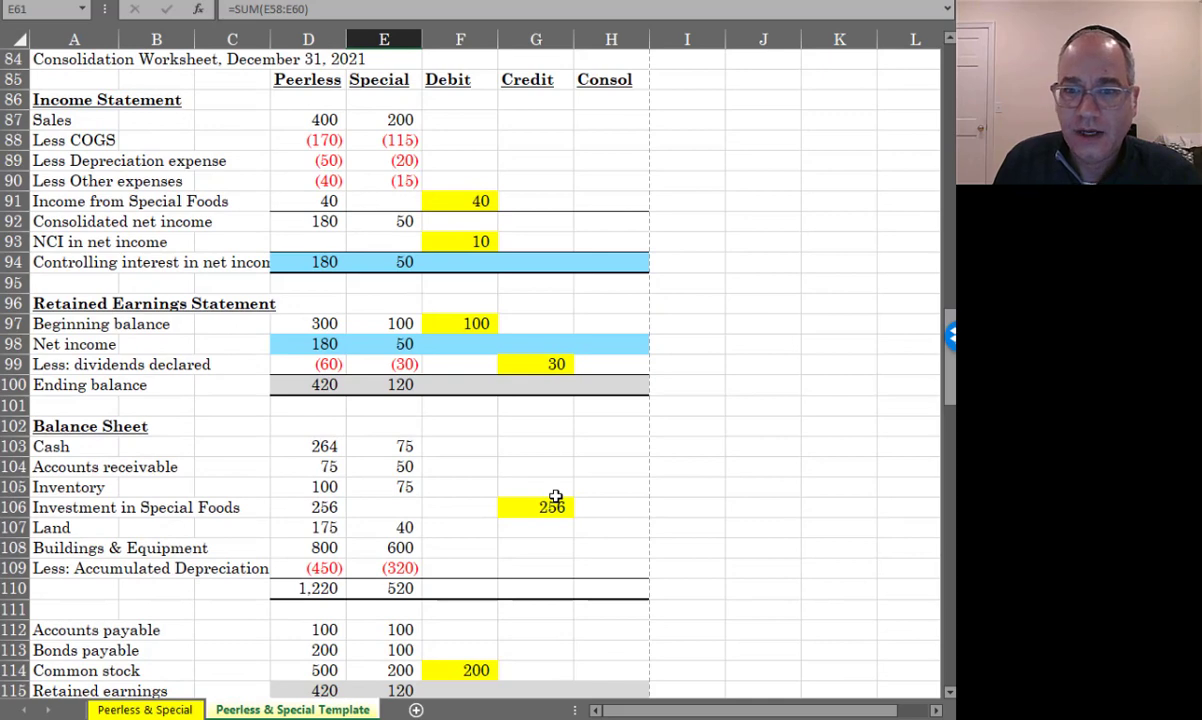
# Debit Accumulated Depreciation in F109 with a formula referencing the January 1 worksheet's accumulated depreciation debit in F27
pyautogui.scroll(-2, 556, 496)
pyautogui.click(465, 443)
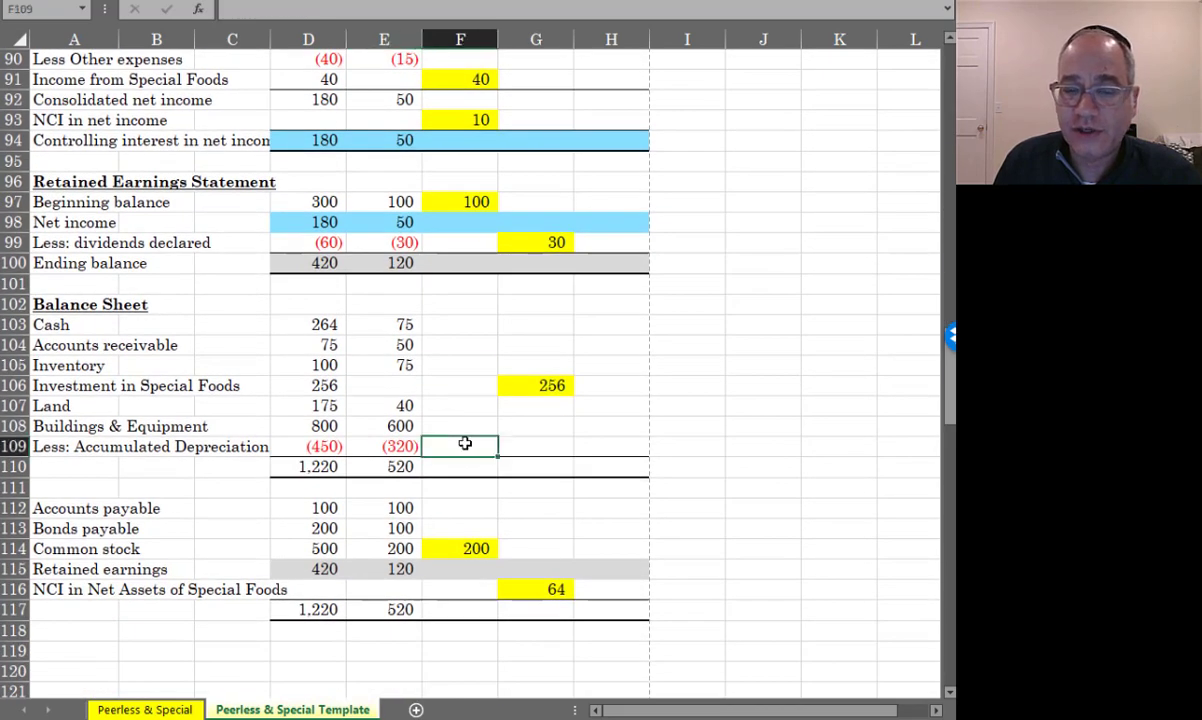
pyautogui.write('=')
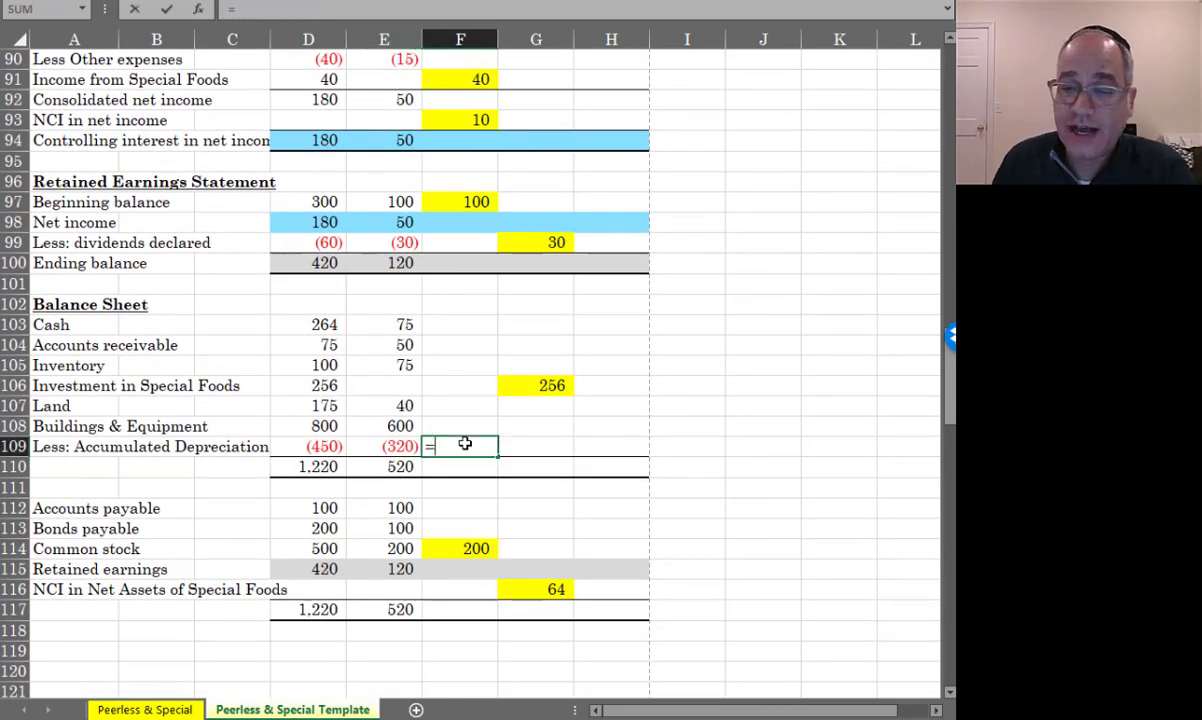
pyautogui.press('pageup')
pyautogui.press('pageup')
pyautogui.press('pageup')
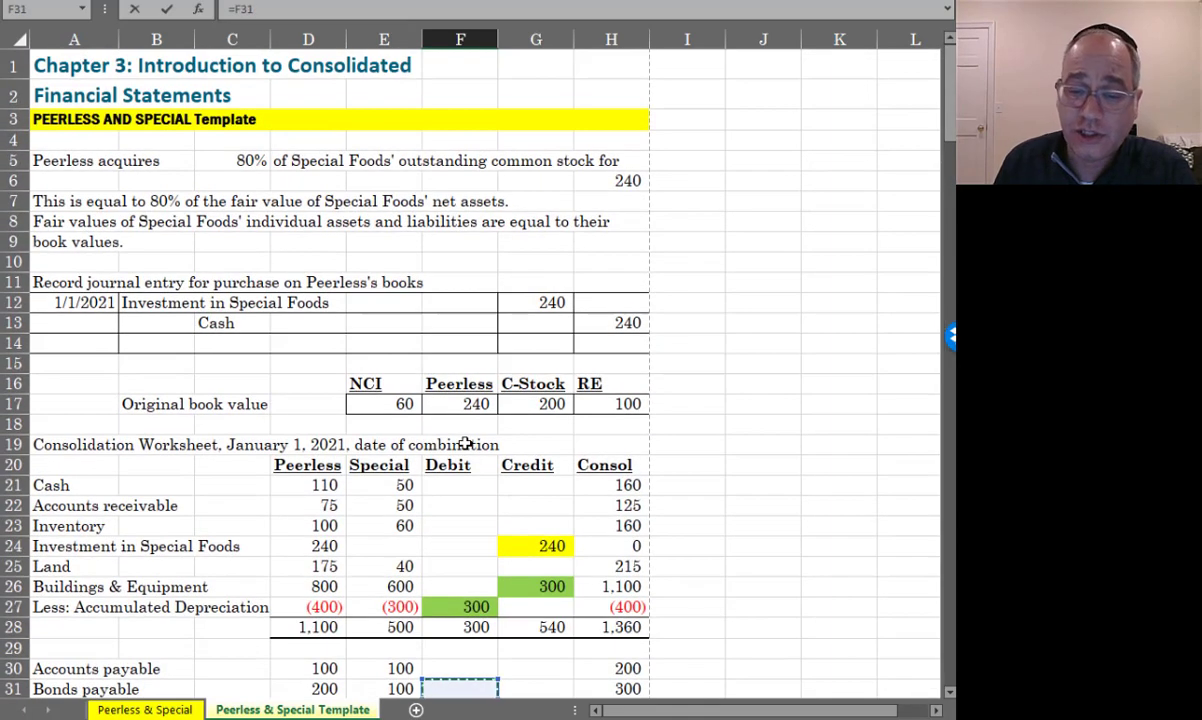
pyautogui.click(443, 606)
pyautogui.press('Return')
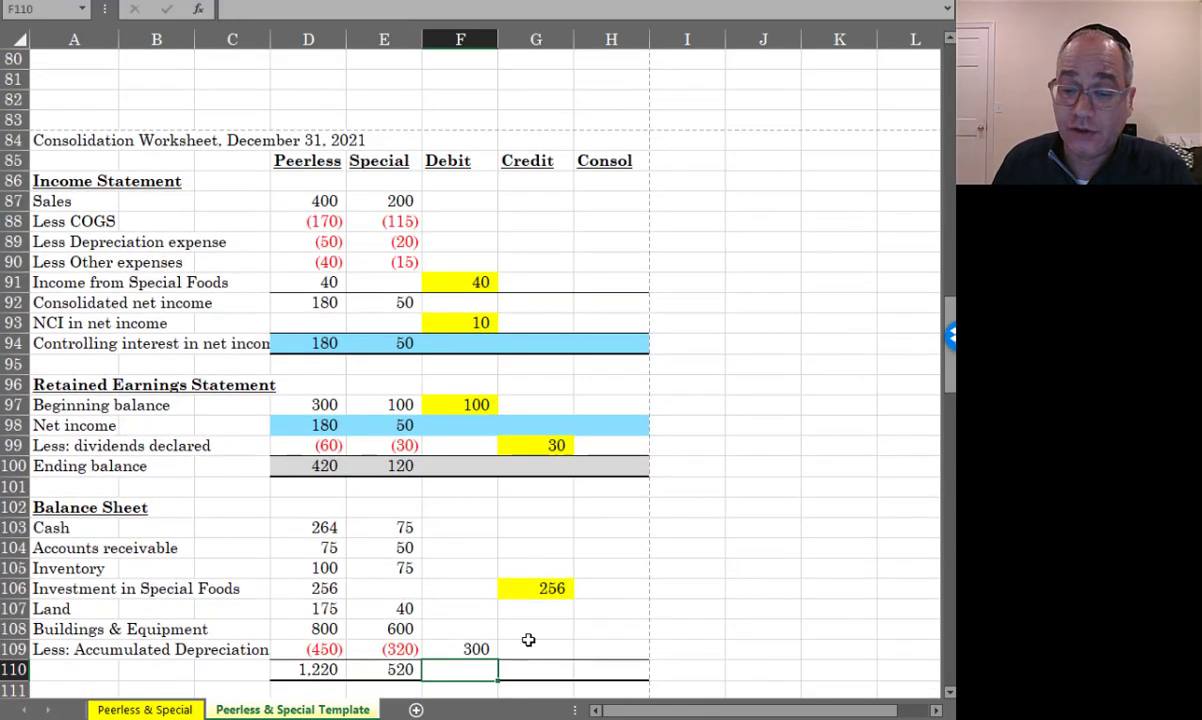
# Credit Buildings & Equipment in G108 with a formula referencing the accumulated depreciation debit, =F109
pyautogui.click(531, 630)
pyautogui.write('=')
pyautogui.click(463, 649)
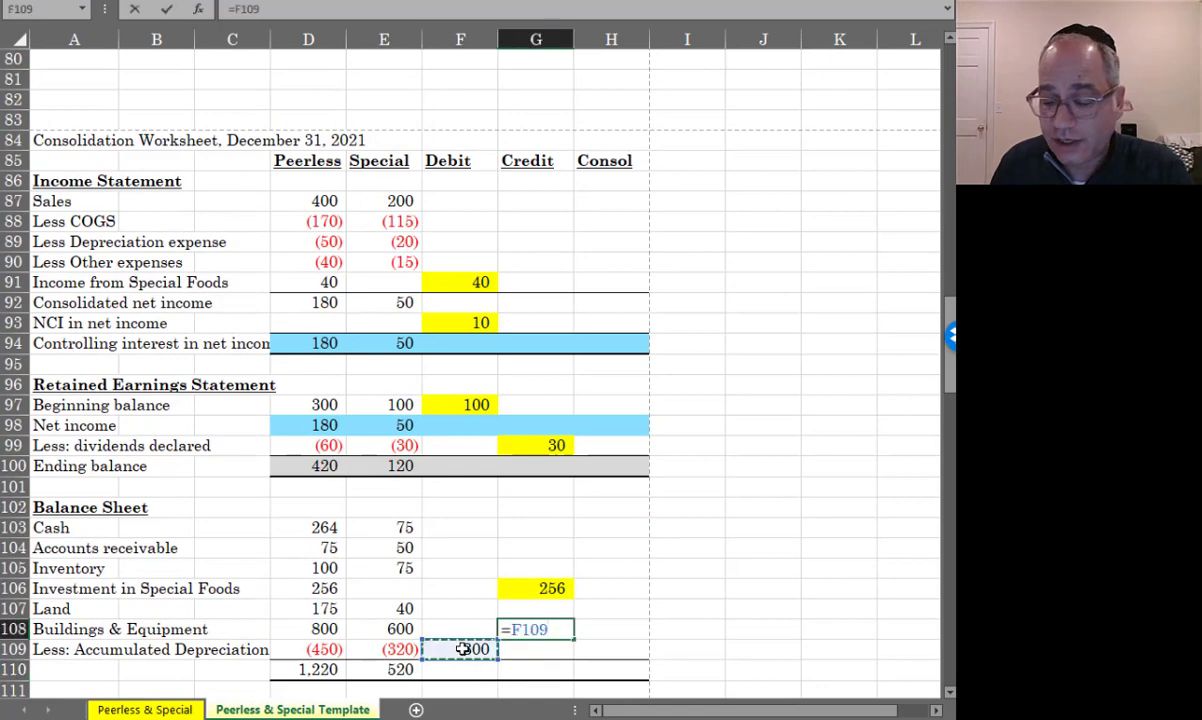
pyautogui.press('Return')
# Highlight the Buildings & Equipment credit in G108 and the Accumulated Depreciation debit in F109 in light green
pyautogui.click(527, 629)
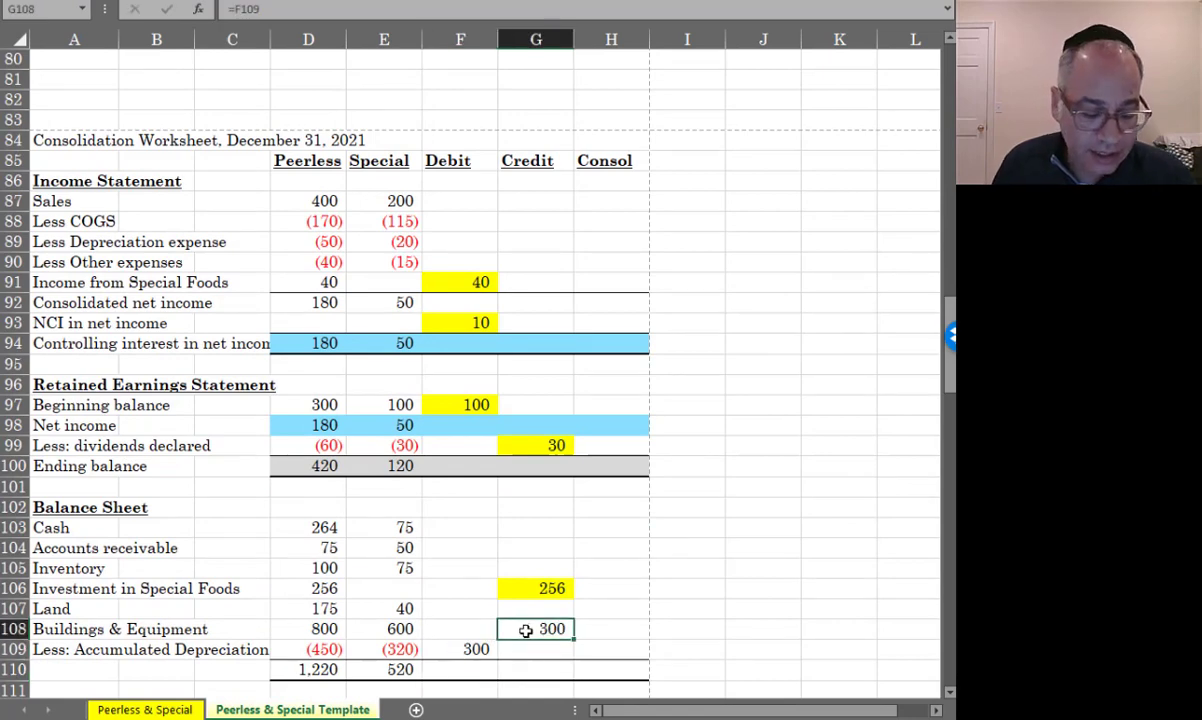
pyautogui.keyDown('ctrl'); pyautogui.click(457, 649); pyautogui.keyUp('ctrl')
pyautogui.rightClick(457, 649)
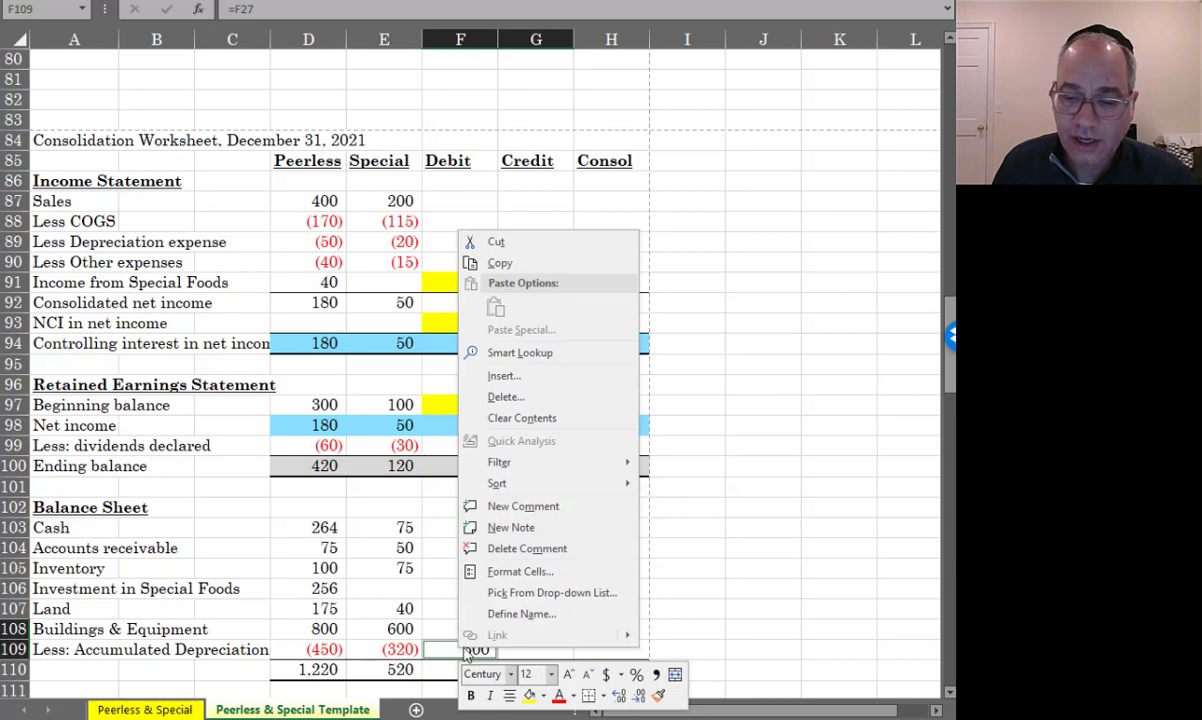
pyautogui.click(545, 698)
pyautogui.click(545, 699)
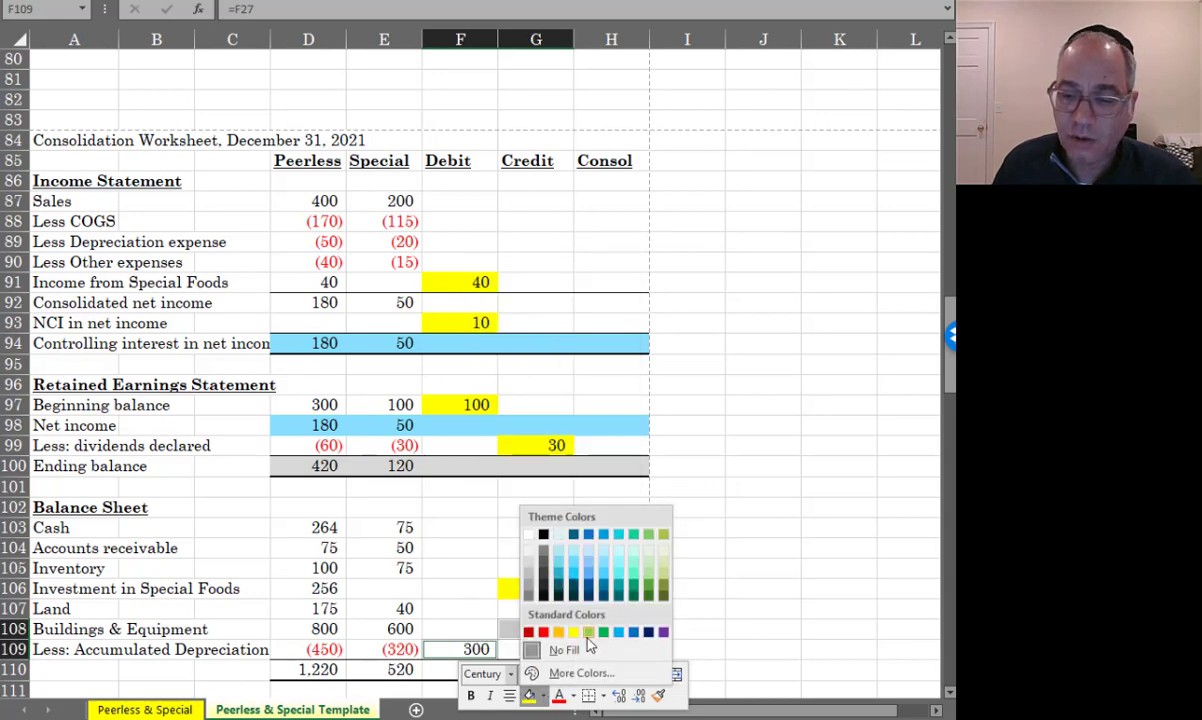
pyautogui.click(589, 634)
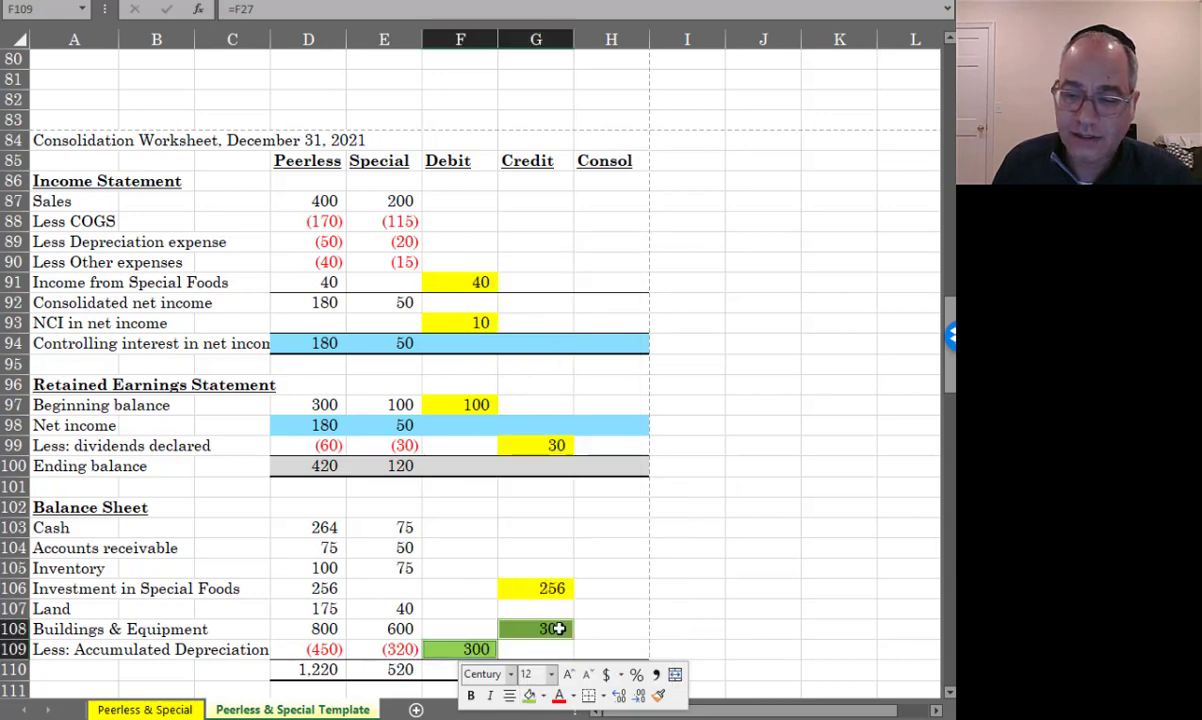
pyautogui.click(554, 628)
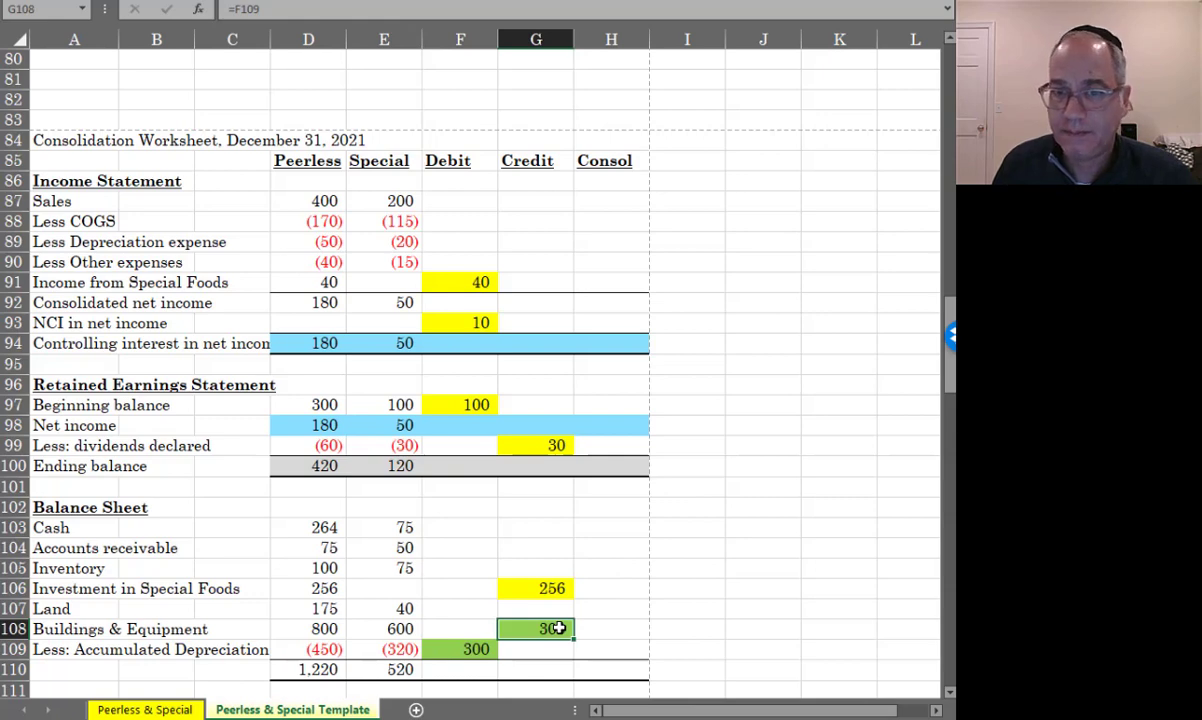
# Compute consolidated Sales in H87 with the formula =D87+E87-F87+G87
pyautogui.click(586, 203)
pyautogui.write('=')
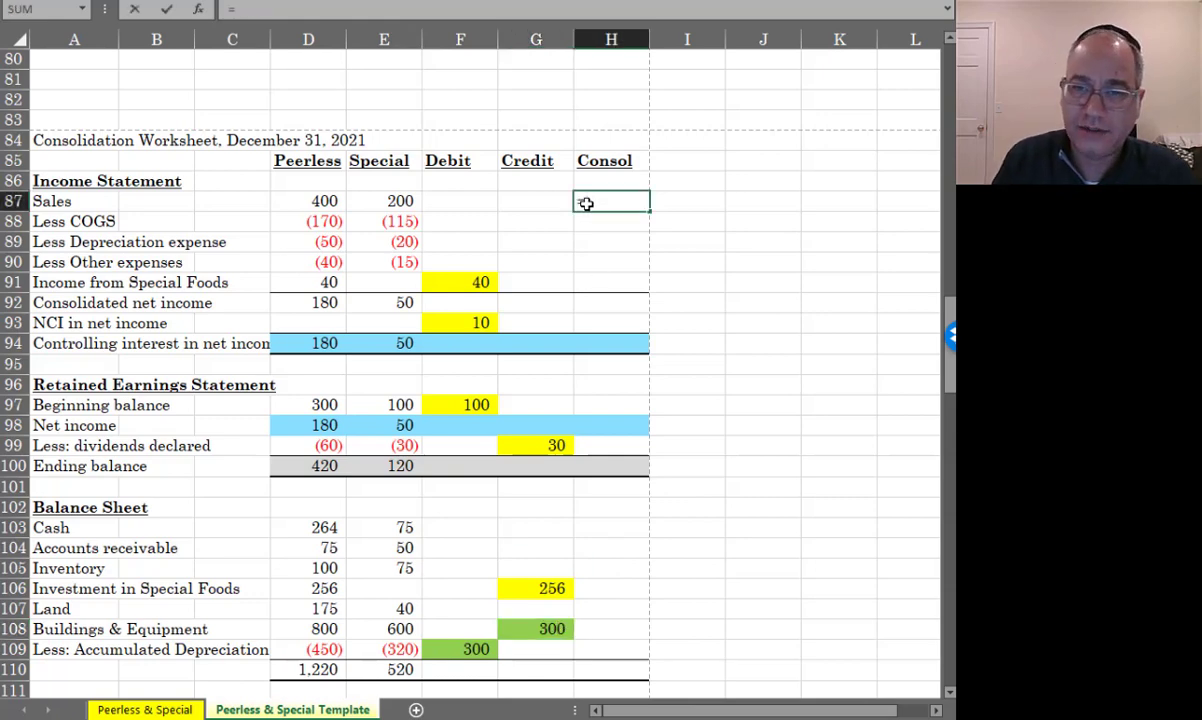
pyautogui.press('Left')
pyautogui.press('Left')
pyautogui.press('Left')
pyautogui.press('Left')
pyautogui.write('+')
pyautogui.press('Left')
pyautogui.press('Left')
pyautogui.press('Left')
pyautogui.write('-')
pyautogui.press('Left')
pyautogui.press('Left')
pyautogui.write('+')
pyautogui.press('Left')
pyautogui.press('Return')
# Fill the consolidated Sales formula from H87 down through Income from Special Foods in H91
pyautogui.click(586, 203)
pyautogui.hotkey('shift', 'Down')
pyautogui.hotkey('shift', 'Down')
pyautogui.hotkey('shift', 'Down')
pyautogui.hotkey('shift', 'Down')
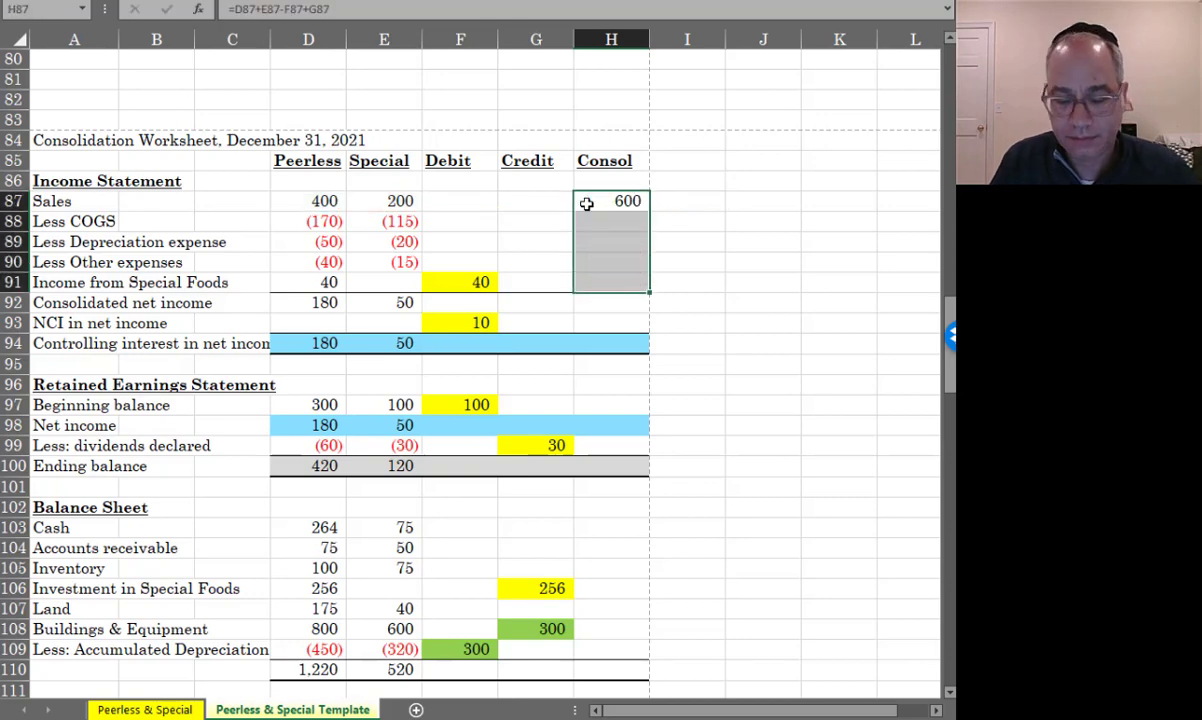
pyautogui.hotkey('ctrl', 'd')
pyautogui.press('Down')
pyautogui.press('Down')
pyautogui.press('Down')
pyautogui.press('Down')
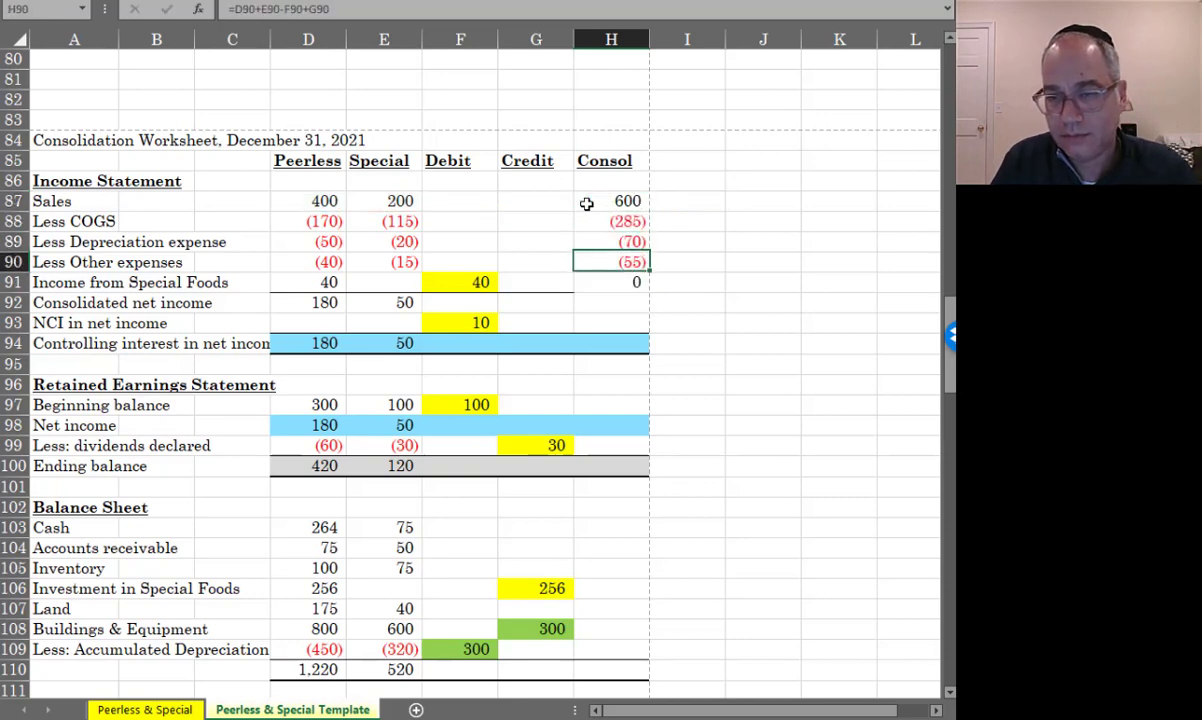
pyautogui.rightClick(610, 284)
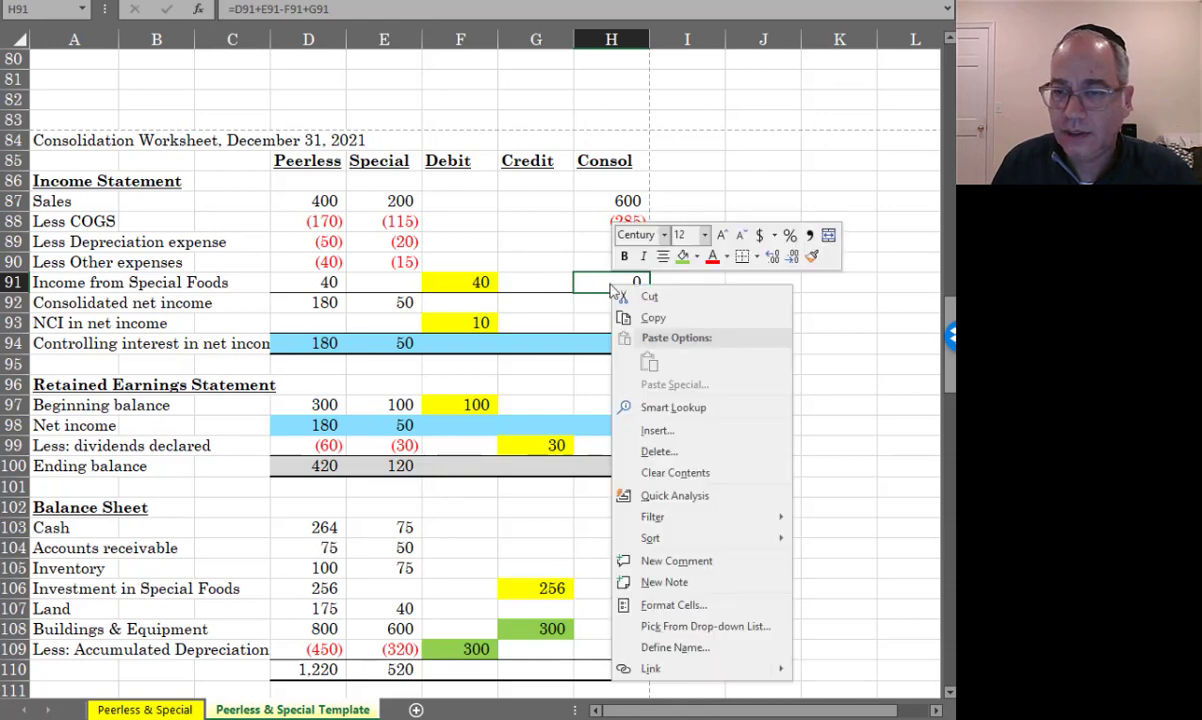
pyautogui.press('Escape')
# Fill the Consolidated net income formula from E92 across the Debit, Credit and Consol columns through H92
pyautogui.click(594, 310)
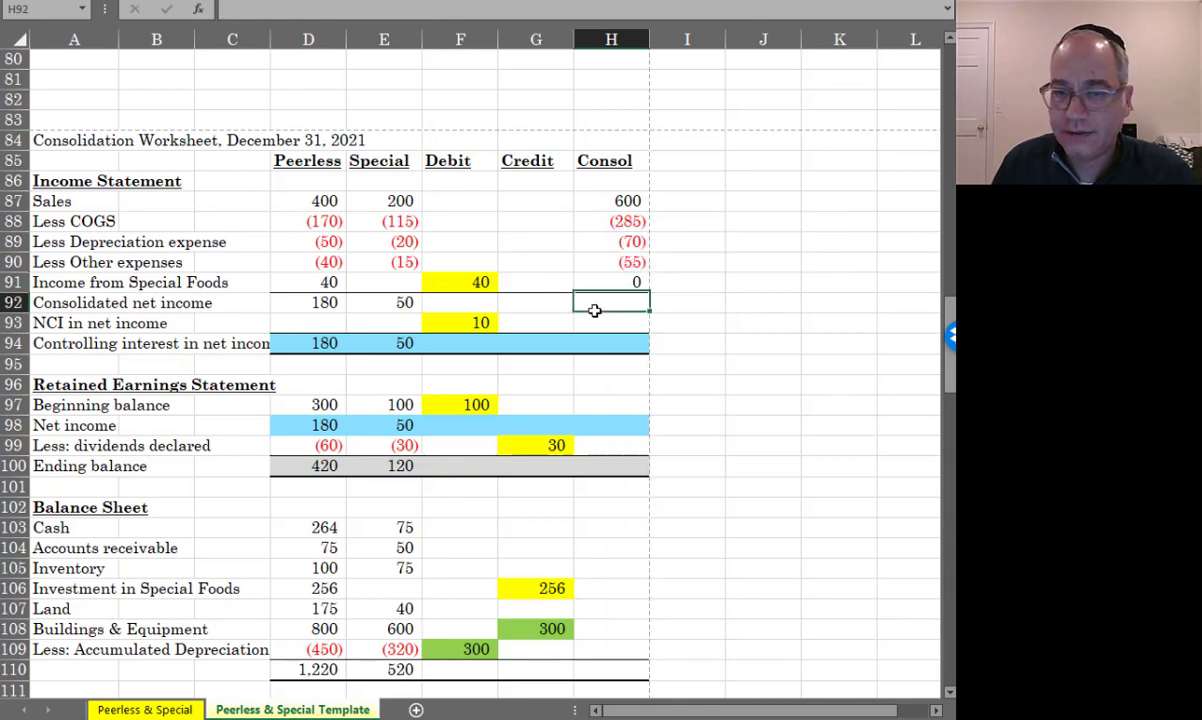
pyautogui.click(420, 307)
pyautogui.moveTo(421, 311); pyautogui.dragTo(616, 298)
pyautogui.click(601, 318)
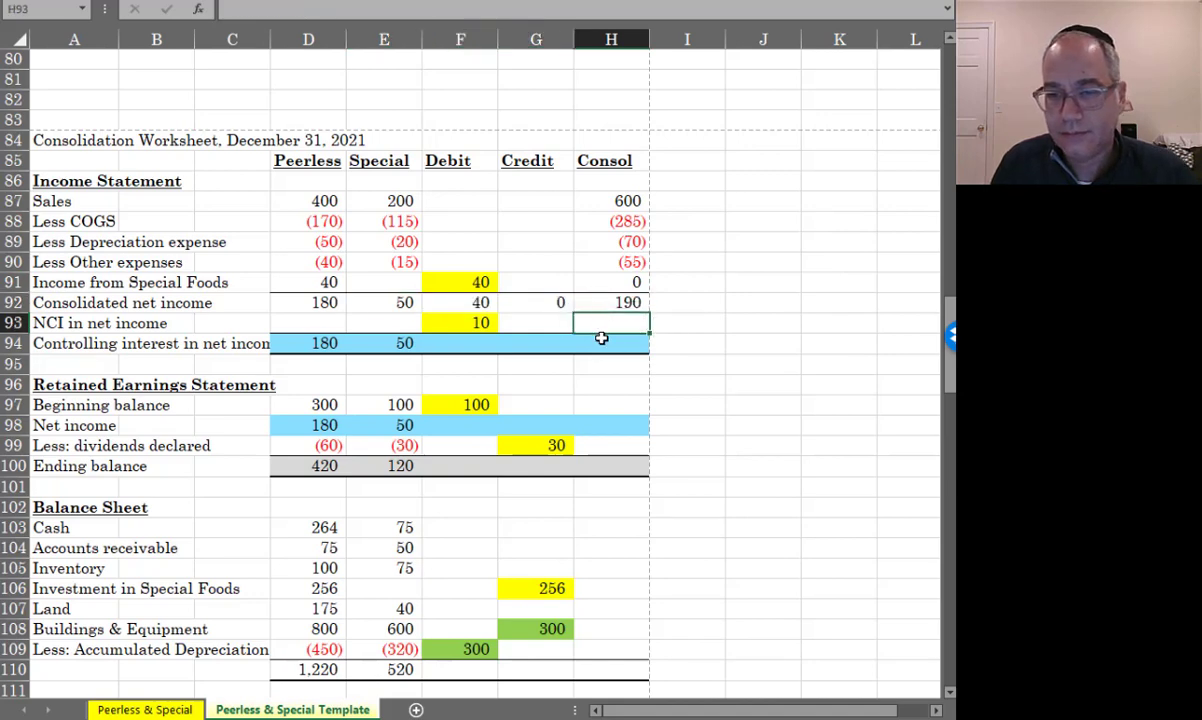
# Copy the consolidation formula from H89 to the NCI in net income row in H93
pyautogui.click(611, 242)
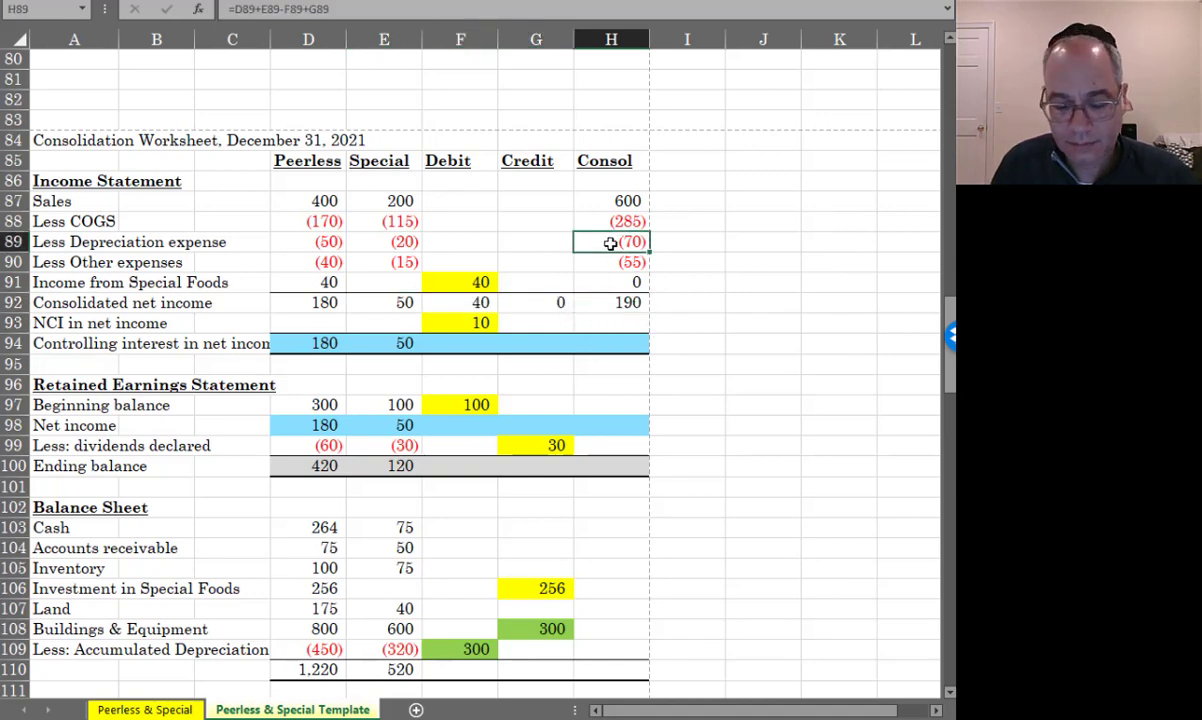
pyautogui.hotkey('ctrl', 'c')
pyautogui.click(606, 322)
pyautogui.hotkey('ctrl', 'v')
# Fill the controlling interest in net income formula from E94 across to H94 and compare Peerless's D94 with consolidated H94
pyautogui.click(601, 343)
pyautogui.moveTo(380, 343); pyautogui.dragTo(628, 346)
pyautogui.hotkey('ctrl', 'r')
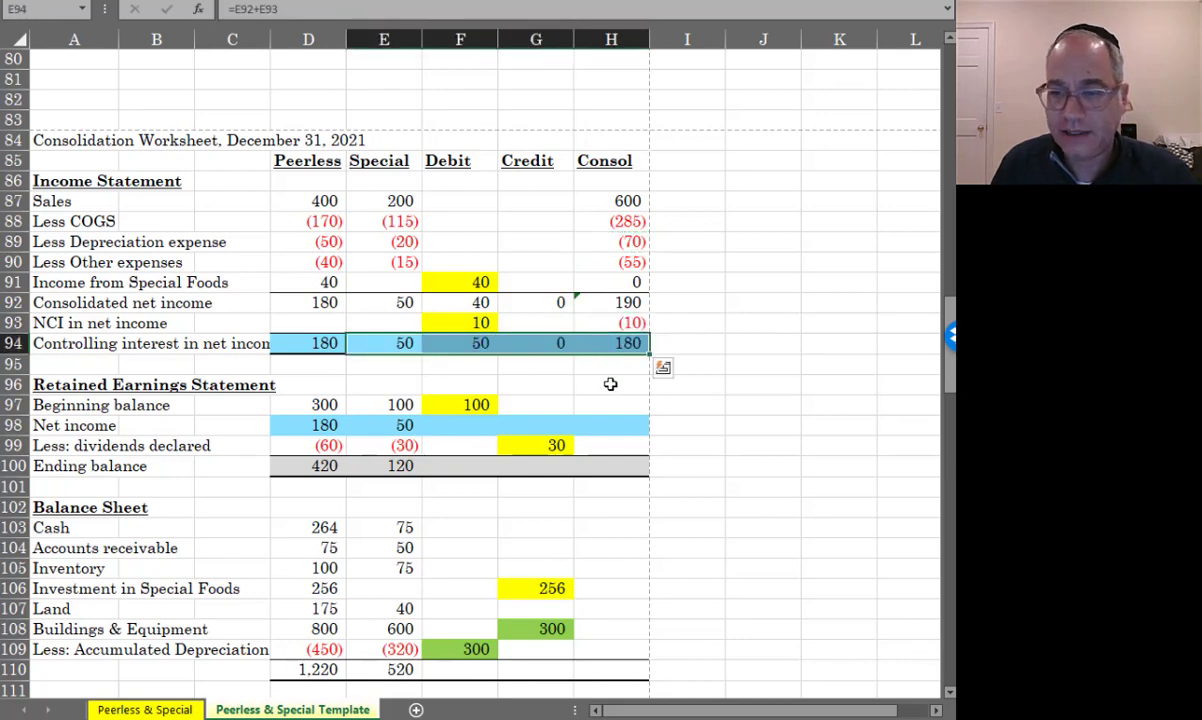
pyautogui.click(610, 383)
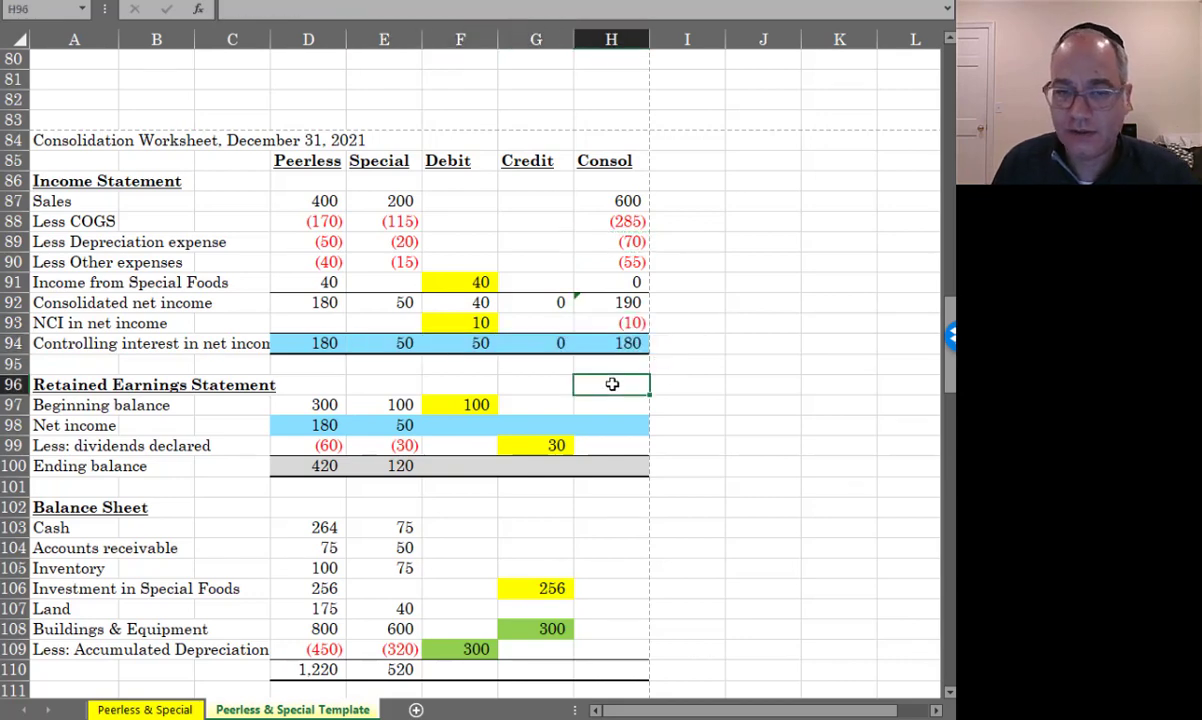
pyautogui.click(293, 342)
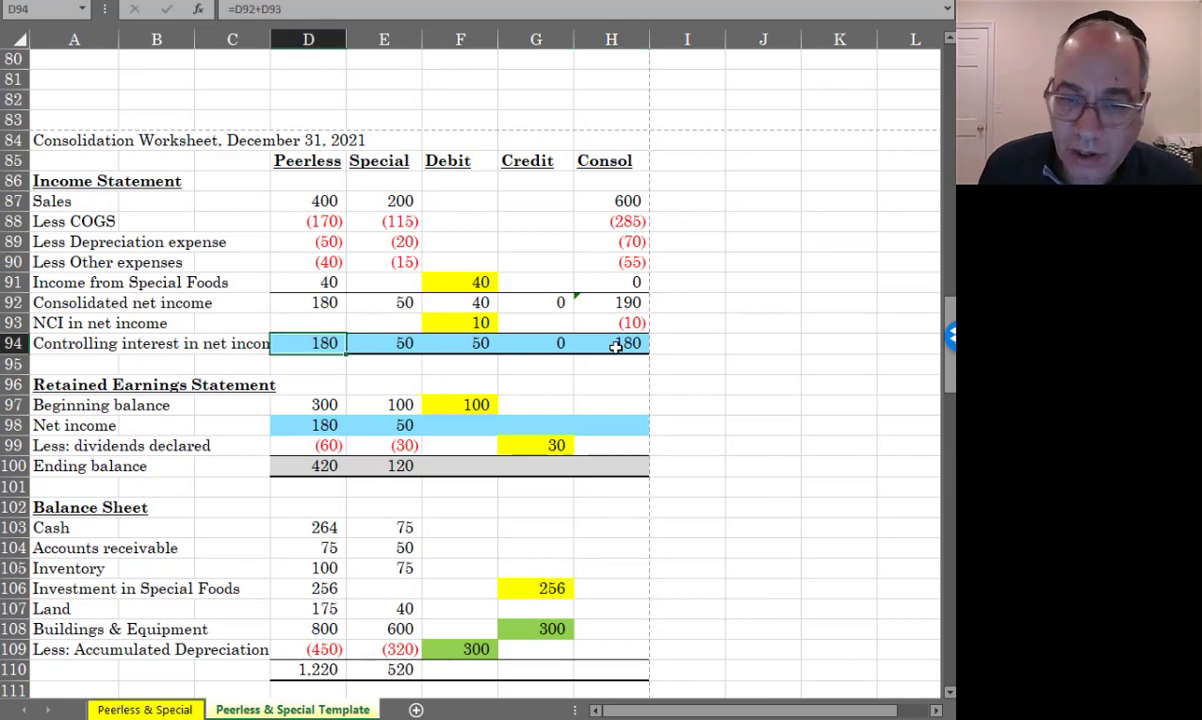
pyautogui.click(615, 346)
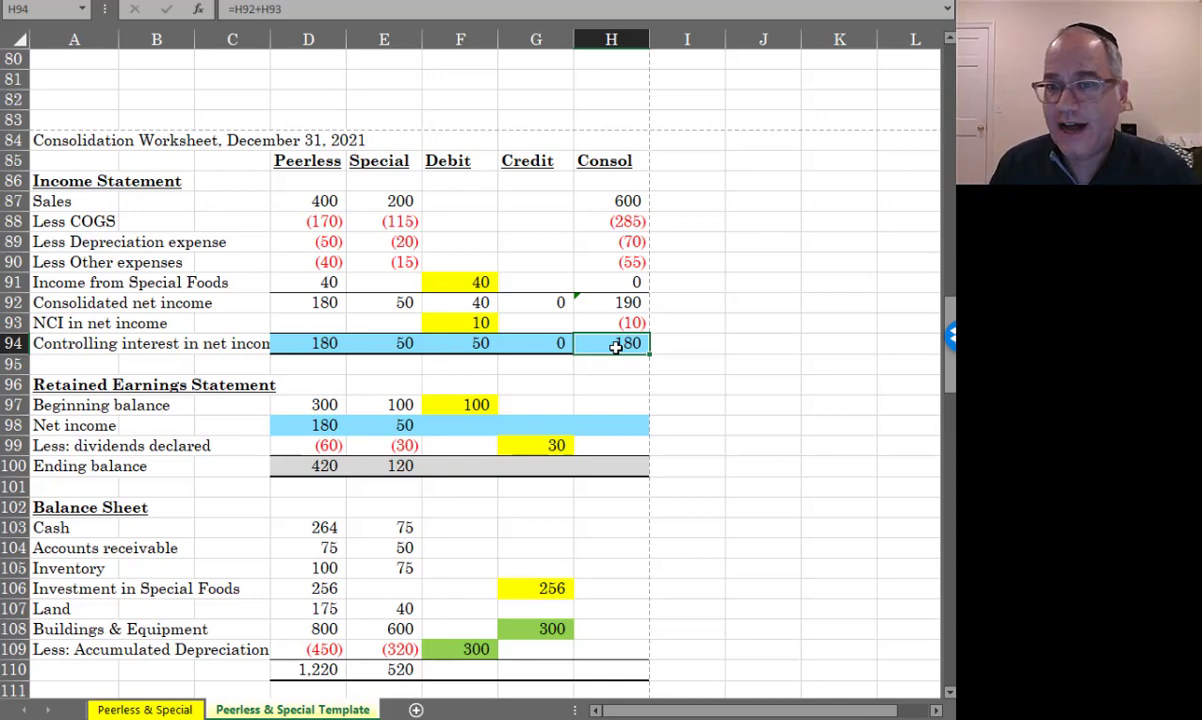
# Copy the consolidated Sales formula from H87 to the retained earnings Beginning balance in H97
pyautogui.click(609, 200)
pyautogui.hotkey('ctrl', 'c')
pyautogui.click(607, 345)
pyautogui.click(605, 403)
pyautogui.hotkey('ctrl', 'v')
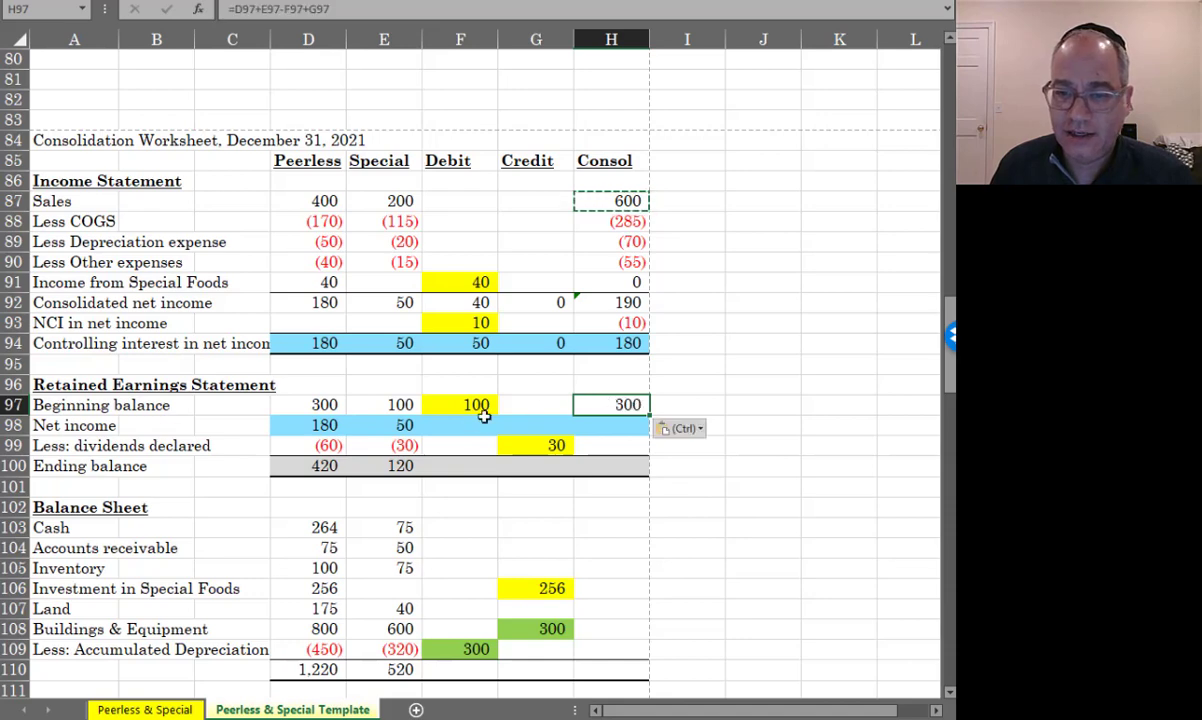
# Link the Net income debit in F98 to F94 and fill the reference across to H98
pyautogui.click(455, 428)
pyautogui.write('=')
pyautogui.click(475, 343)
pyautogui.press('Return')
pyautogui.moveTo(470, 425); pyautogui.dragTo(598, 424)
pyautogui.hotkey('ctrl', 'r')
# Copy the consolidated NCI in net income formula from H93 to the dividends declared row in H99
pyautogui.click(598, 446)
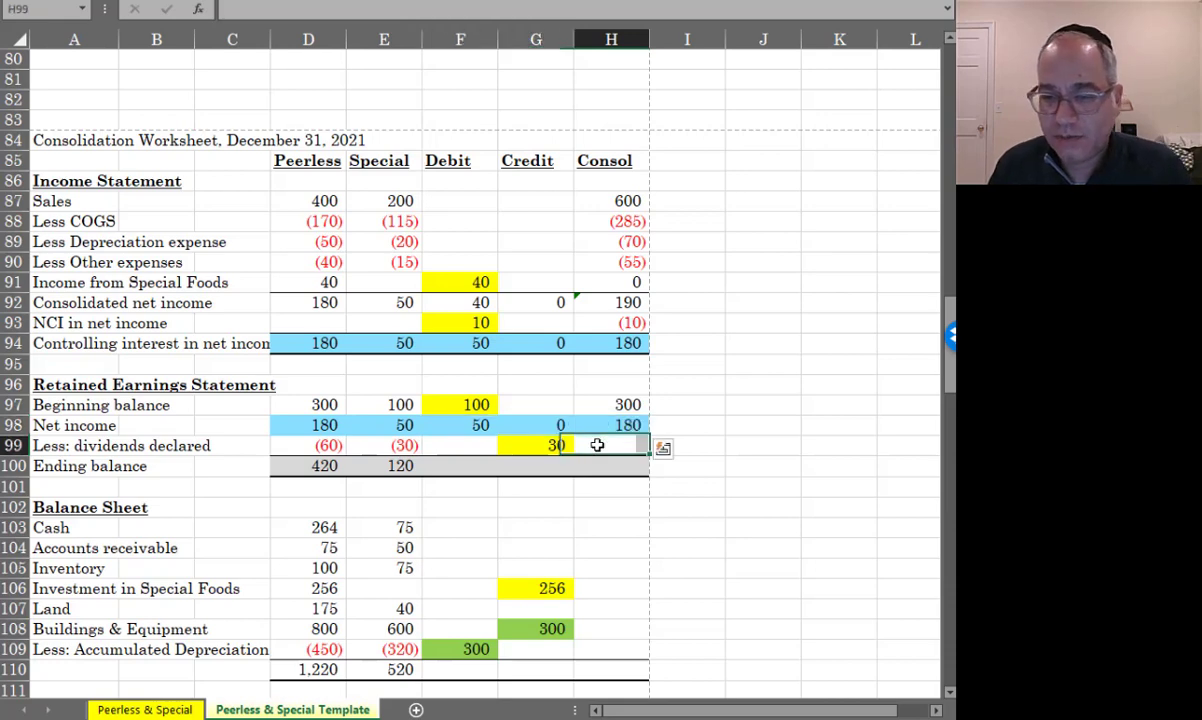
pyautogui.click(590, 322)
pyautogui.hotkey('ctrl', 'c')
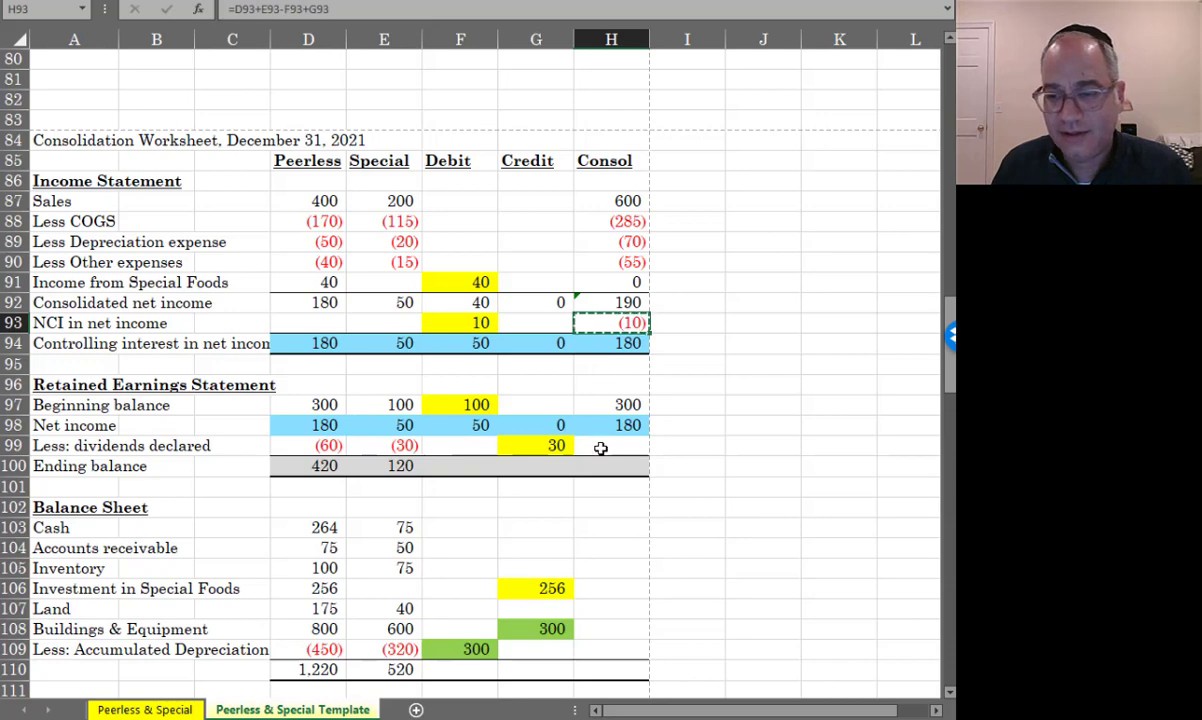
pyautogui.click(598, 448)
pyautogui.hotkey('ctrl', 'v')
# Fill the retained earnings Ending balance formula in row 100 across the Debit, Credit and Consol columns through H100
pyautogui.click(593, 459)
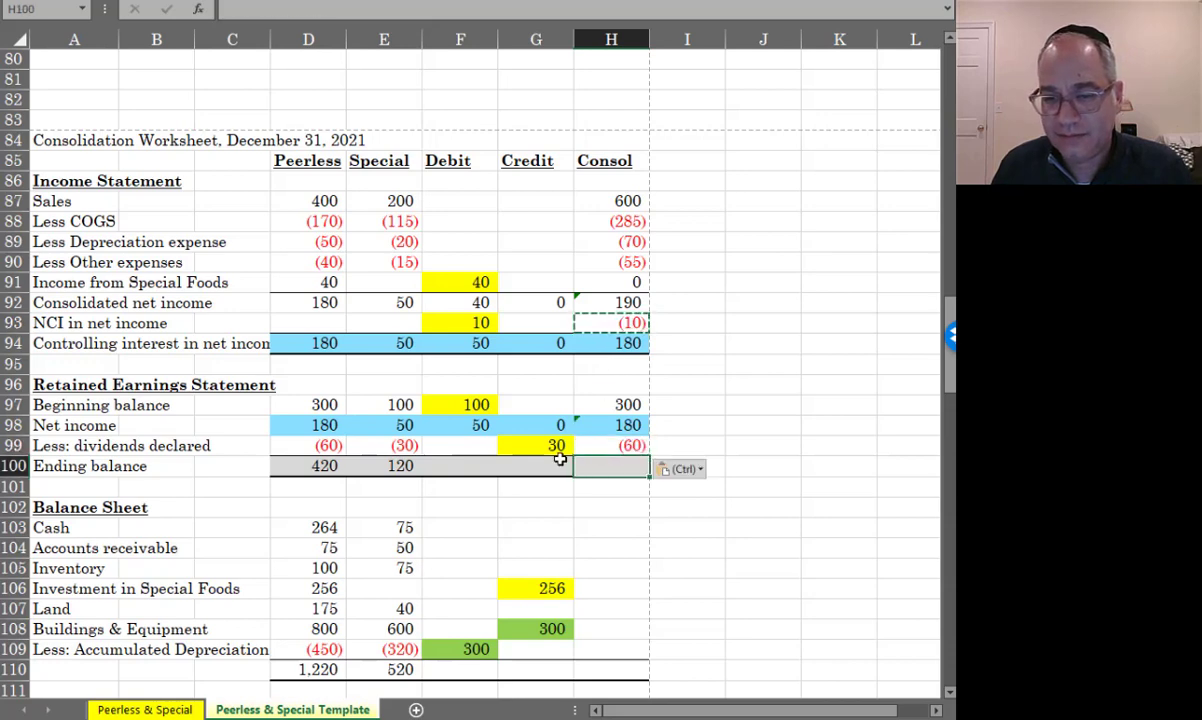
pyautogui.moveTo(612, 404); pyautogui.dragTo(611, 460)
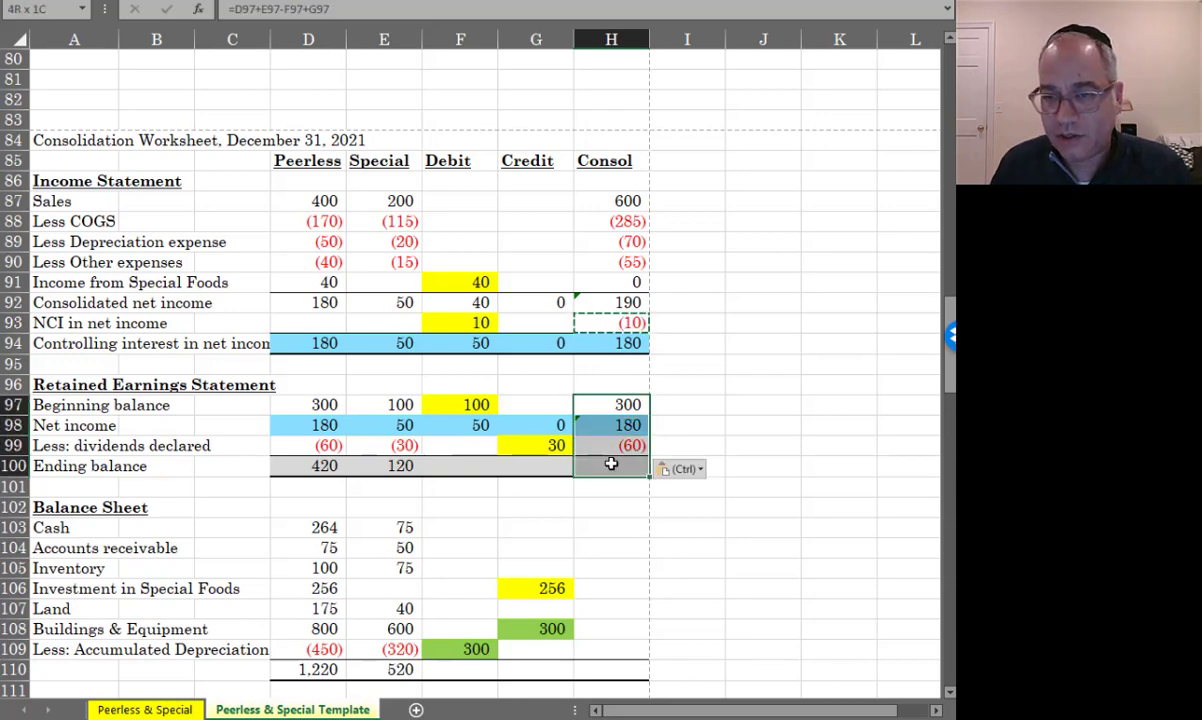
pyautogui.moveTo(298, 410); pyautogui.dragTo(619, 468)
pyautogui.hotkey('ctrl', 'r')
pyautogui.click(610, 507)
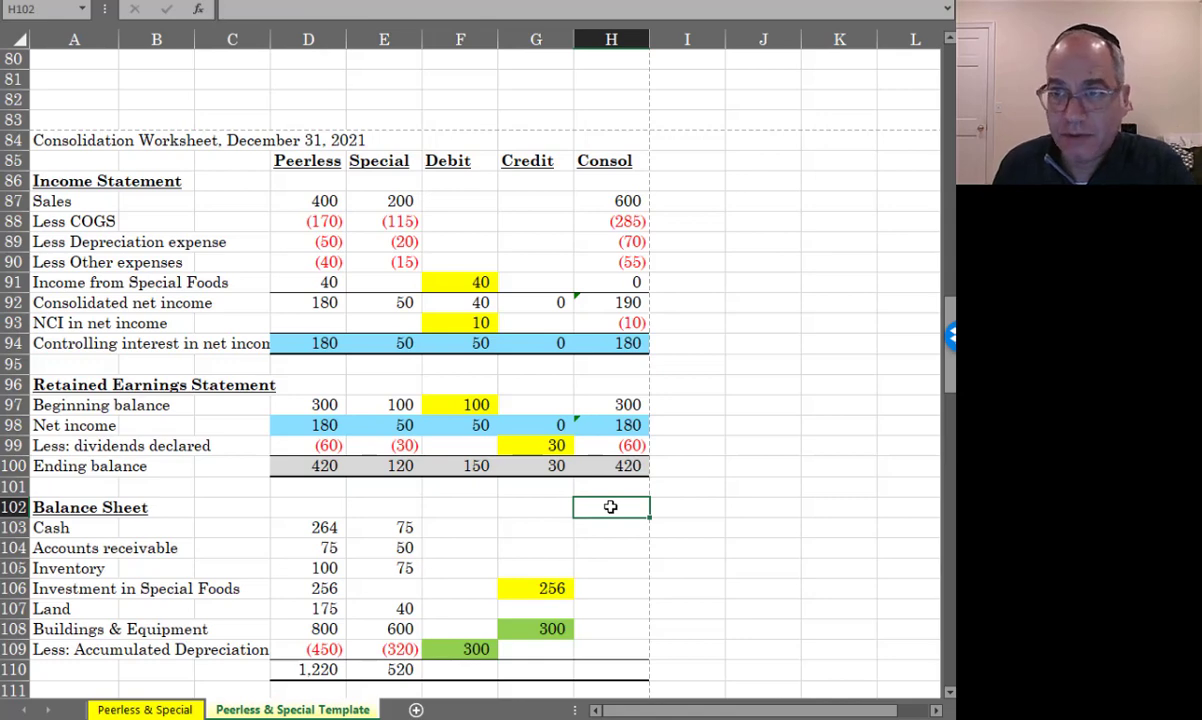
# Compute consolidated Cash in H103 with the formula =D103+E103+F103-G103
pyautogui.scroll(-4, 610, 507)
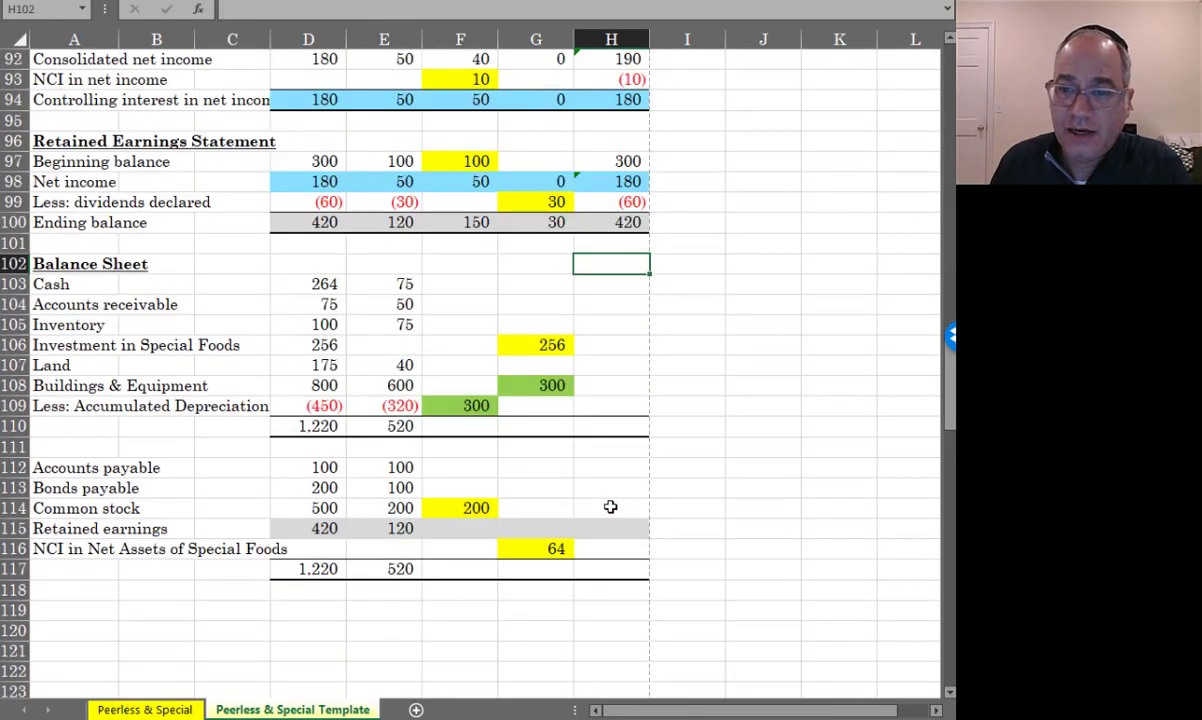
pyautogui.scroll(1, 617, 499)
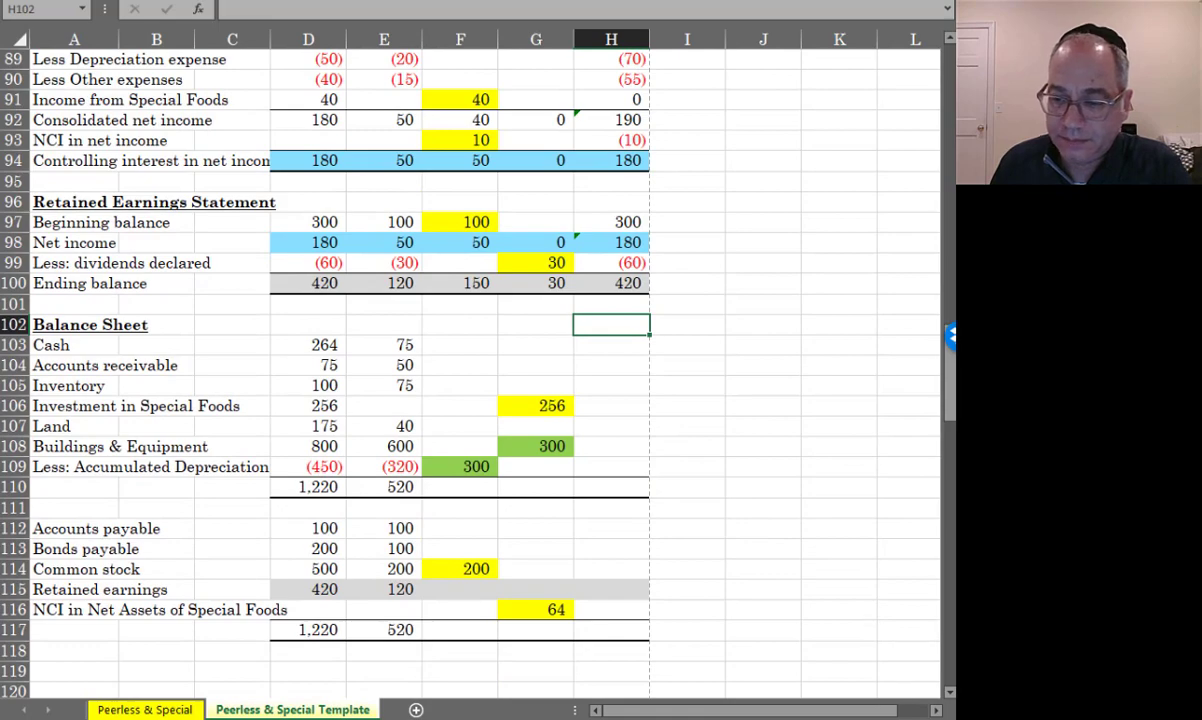
pyautogui.scroll(3, 470, 360)
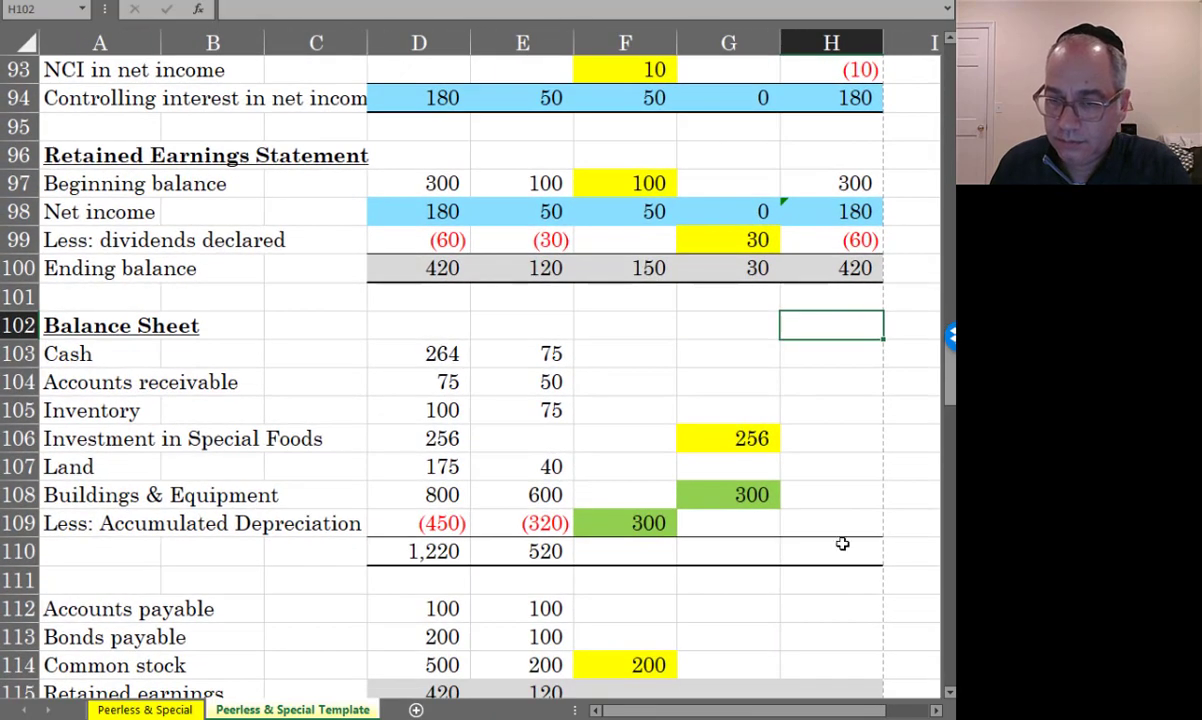
pyautogui.click(835, 360)
pyautogui.write('=')
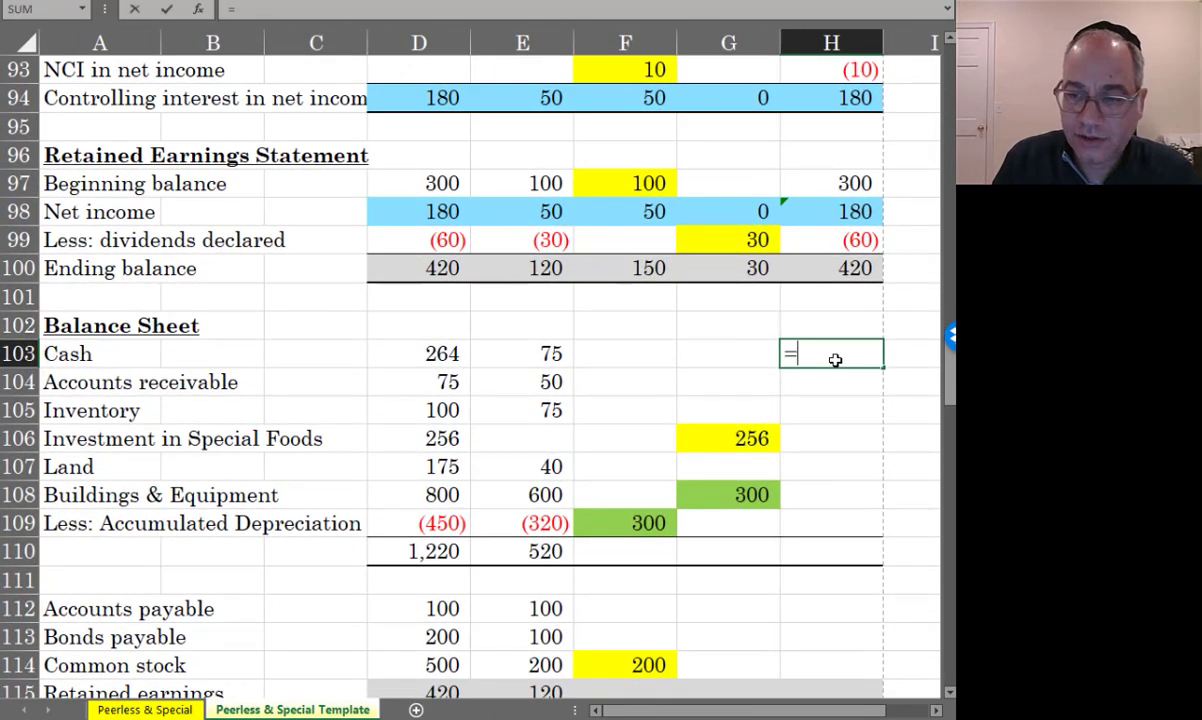
pyautogui.press('Left')
pyautogui.press('Left')
pyautogui.press('Left')
pyautogui.press('Left')
pyautogui.write('+')
pyautogui.press('Left')
pyautogui.press('Left')
pyautogui.press('Left')
pyautogui.write('+')
pyautogui.press('Left')
pyautogui.press('Left')
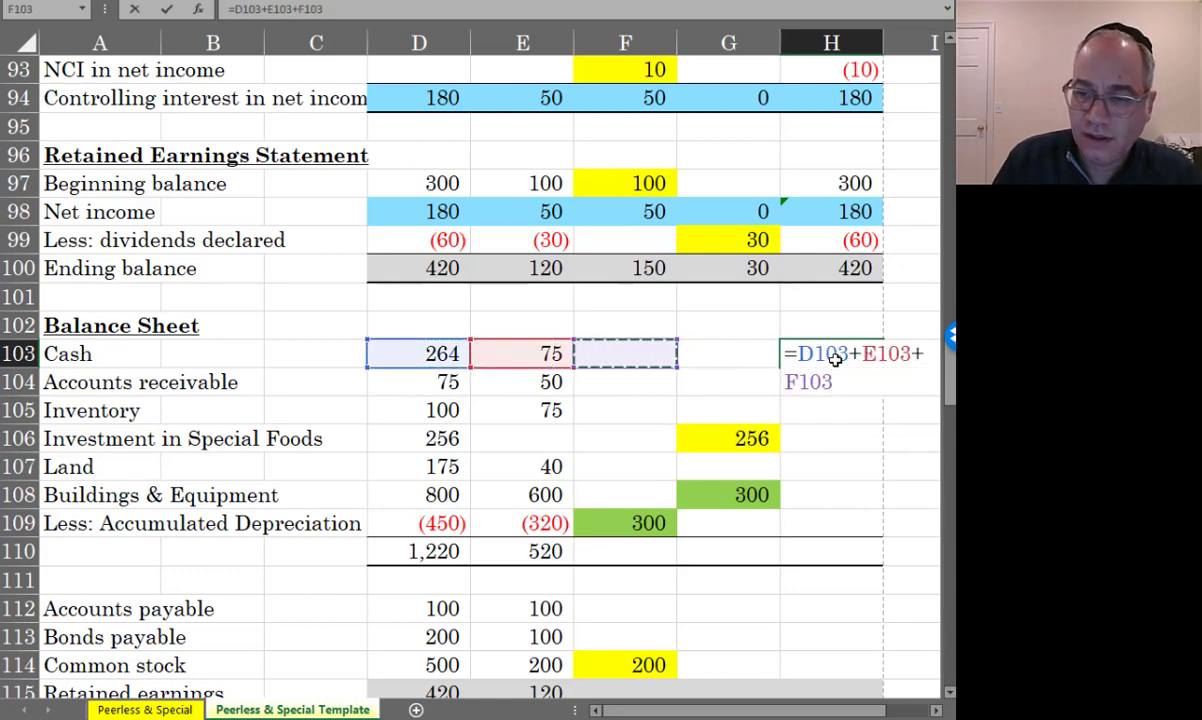
pyautogui.write('-')
pyautogui.press('Left')
pyautogui.press('Return')
# Fill the consolidated Cash formula from H103 down through Accumulated Depreciation in H109
pyautogui.press('Up')
pyautogui.hotkey('shift', 'Down')
pyautogui.hotkey('shift', 'Down')
pyautogui.hotkey('shift', 'Down')
pyautogui.hotkey('shift', 'Down')
pyautogui.hotkey('shift', 'Down')
pyautogui.hotkey('shift', 'Down')
pyautogui.hotkey('ctrl', 'd')
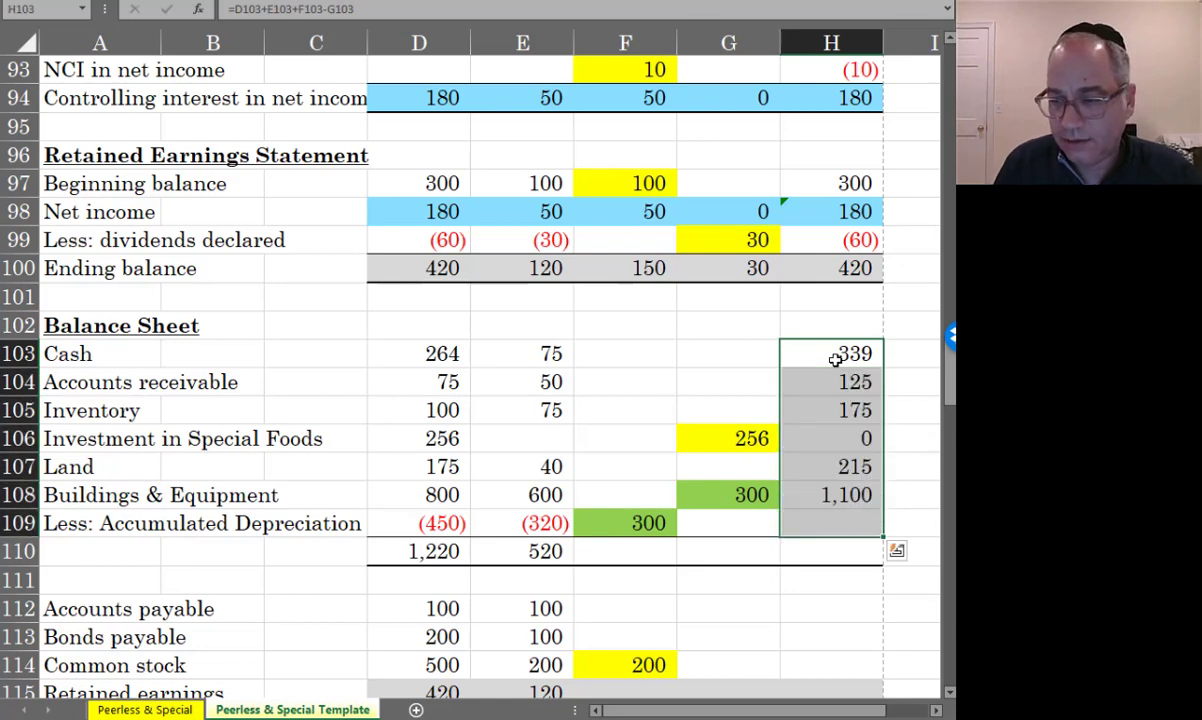
# Fill the total assets formula from E110 across the Debit, Credit and Consol columns through H110
pyautogui.click(845, 560)
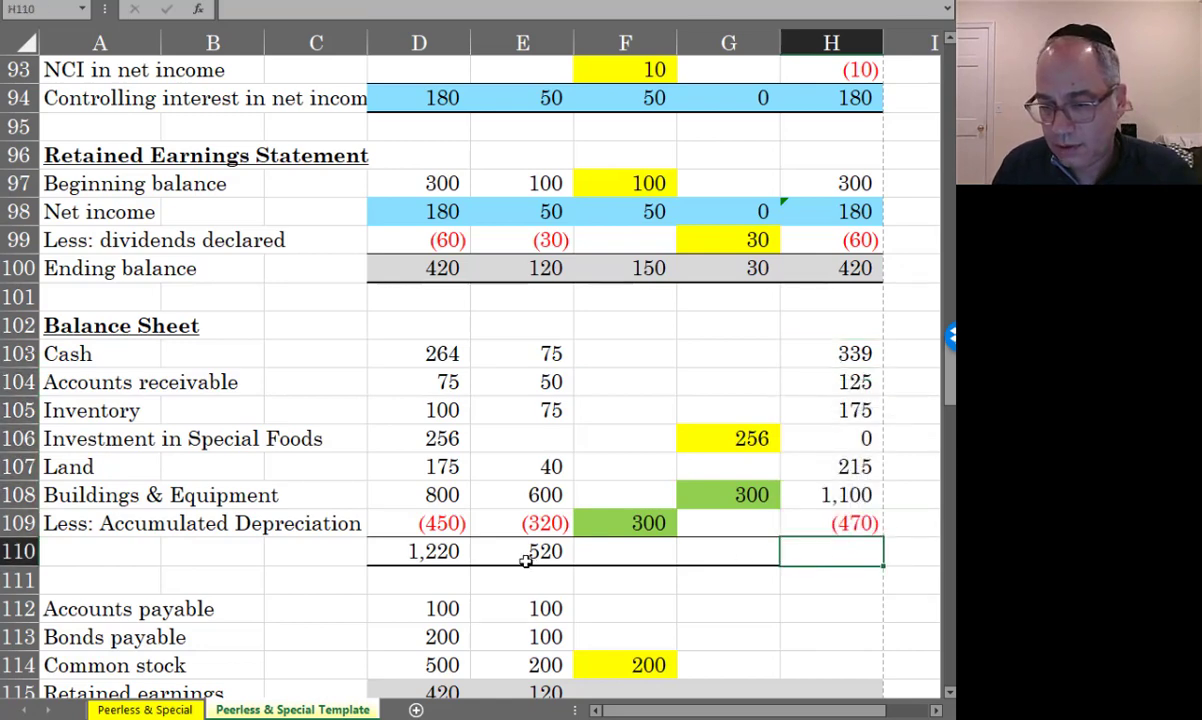
pyautogui.moveTo(523, 555); pyautogui.dragTo(852, 554)
pyautogui.hotkey('ctrl', 'r')
pyautogui.click(837, 600)
# Link the balance sheet Retained earnings debit in F115 to the ending balance debit in F100
pyautogui.scroll(-3, 829, 593)
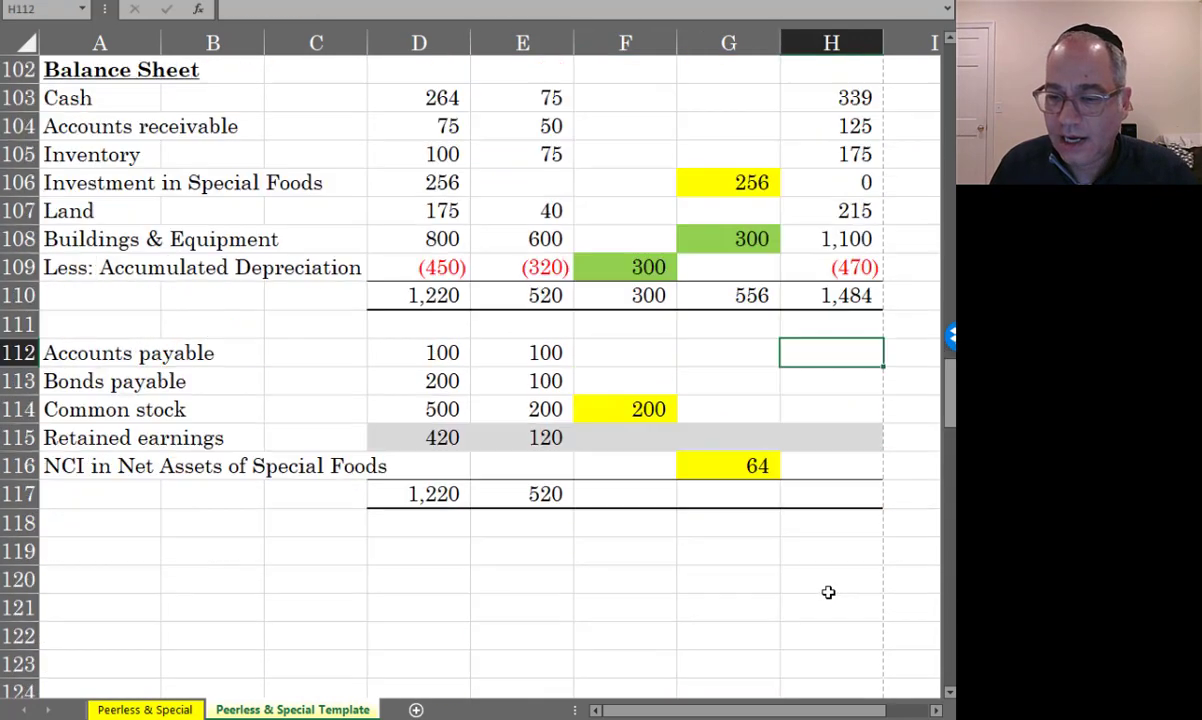
pyautogui.click(626, 443)
pyautogui.write('=')
pyautogui.scroll(3, 626, 443)
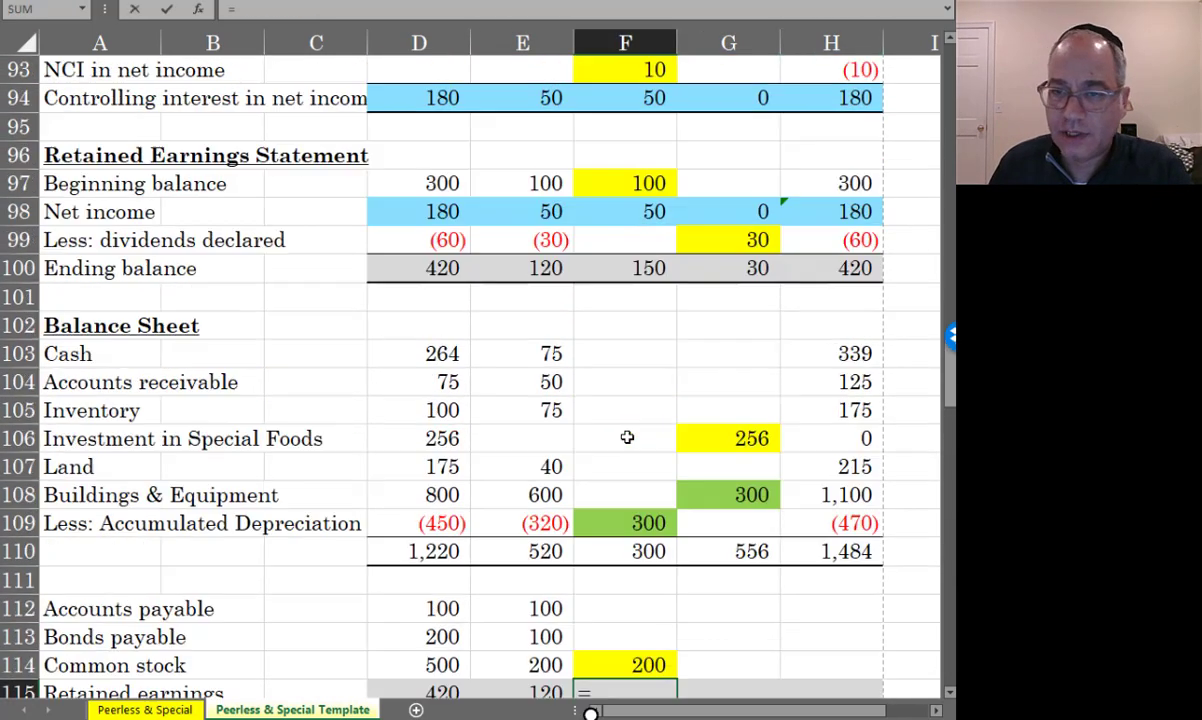
pyautogui.click(632, 270)
pyautogui.press('Return')
# Link the balance sheet Retained earnings credit in G115 to the ending balance credit in G100
pyautogui.click(744, 634)
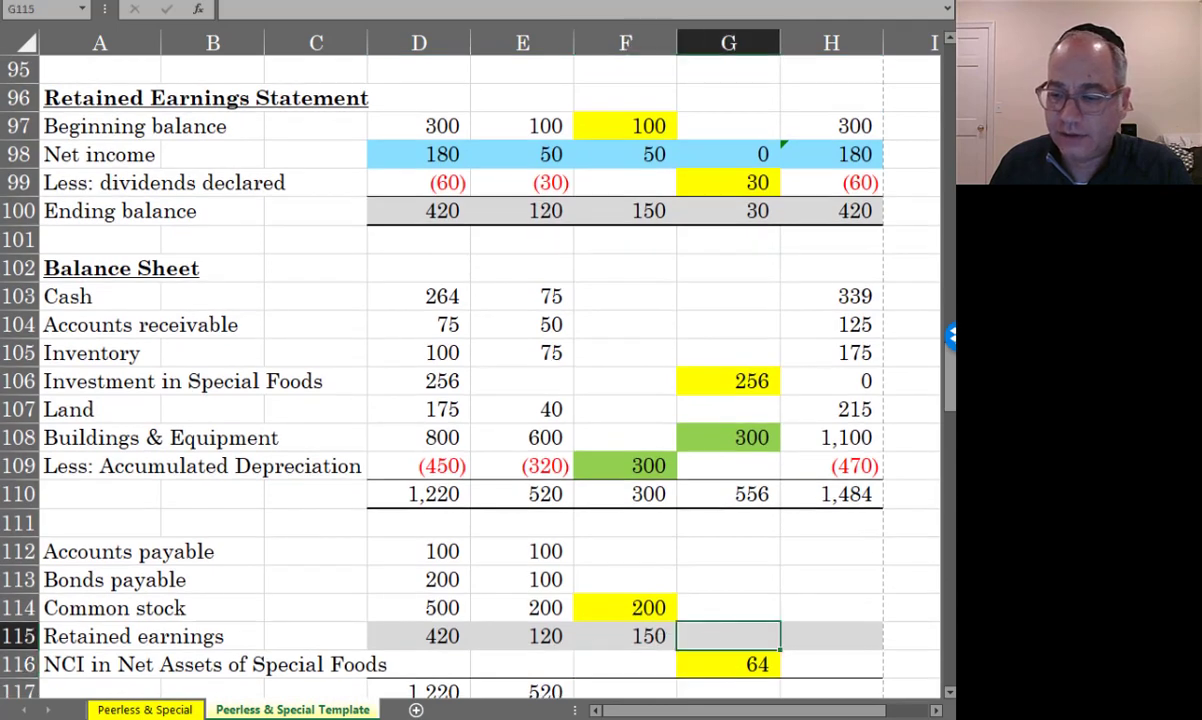
pyautogui.scroll(-2, 744, 634)
pyautogui.write('=')
pyautogui.click(601, 229)
pyautogui.press('Return')
# Link consolidated Retained earnings in H115 to the consolidated ending balance in H100
pyautogui.click(690, 595)
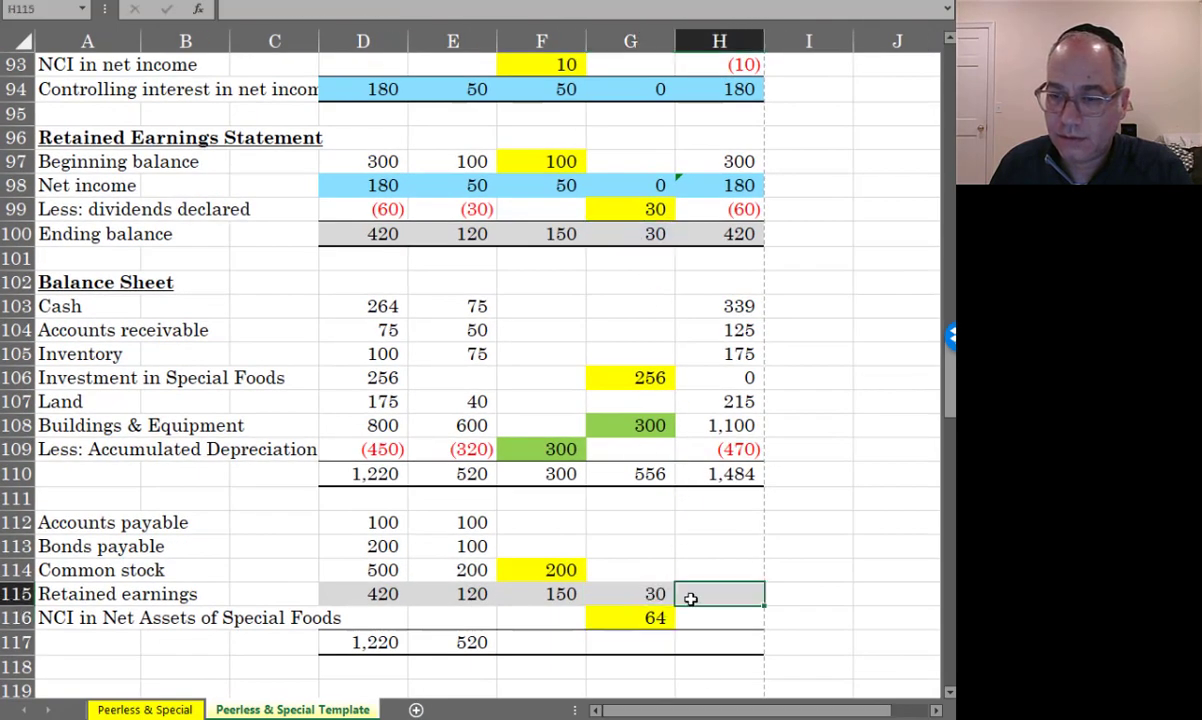
pyautogui.write('=')
pyautogui.click(705, 236)
pyautogui.press('Return')
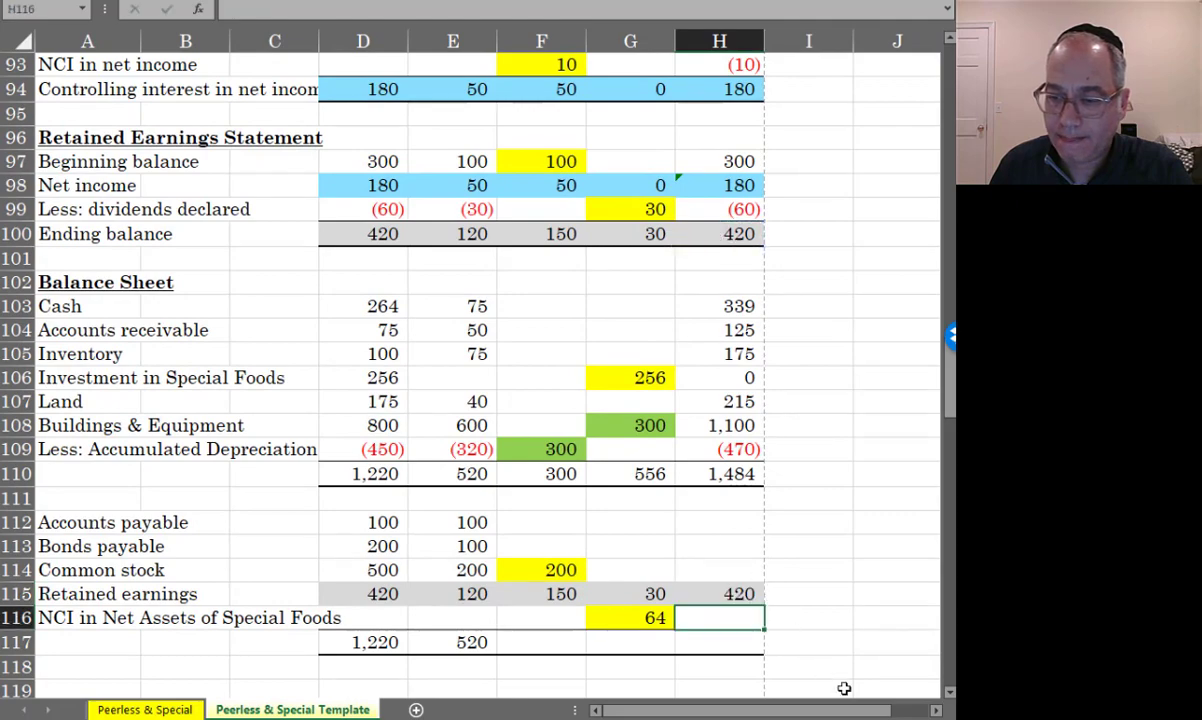
pyautogui.scroll(3, 829, 304)
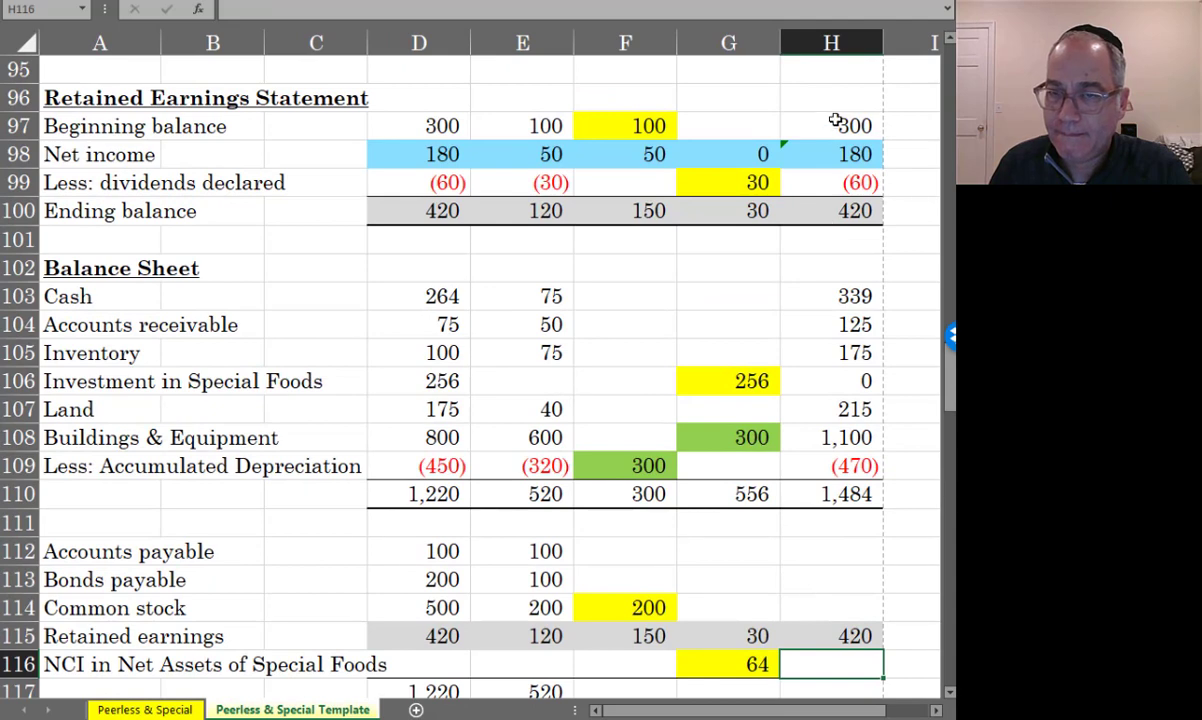
# Copy the Consol formula from H97 into H112:H114 for Accounts payable, Bonds payable and Common stock
pyautogui.click(835, 120)
pyautogui.hotkey('ctrl', 'c')
pyautogui.moveTo(826, 545); pyautogui.dragTo(826, 600)
pyautogui.hotkey('ctrl', 'v')
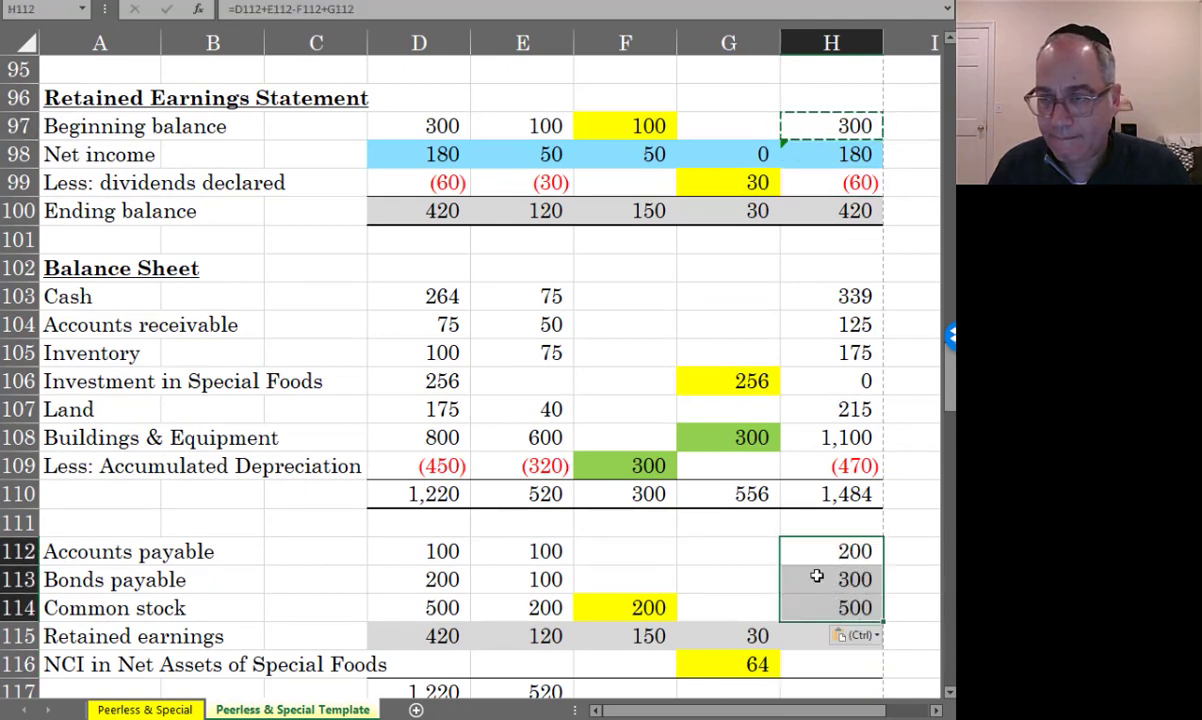
# Copy the Consol formula from H99 into H116 for NCI in Net Assets of Special Foods
pyautogui.click(829, 183)
pyautogui.hotkey('ctrl', 'c')
pyautogui.click(829, 660)
pyautogui.hotkey('ctrl', 'v')
# Fill the total formula from E117 across through H117 and check the consolidated total against total assets in H110
pyautogui.scroll(-2, 829, 652)
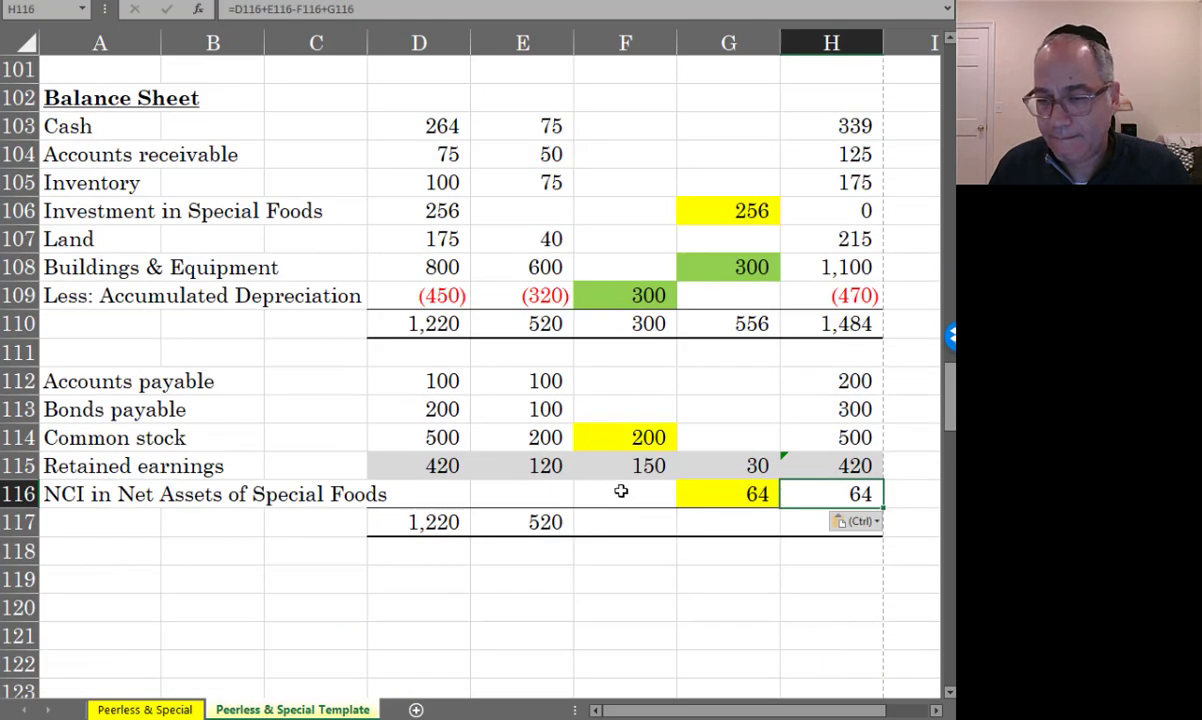
pyautogui.moveTo(530, 522); pyautogui.dragTo(877, 516)
pyautogui.hotkey('ctrl', 'r')
pyautogui.click(826, 588)
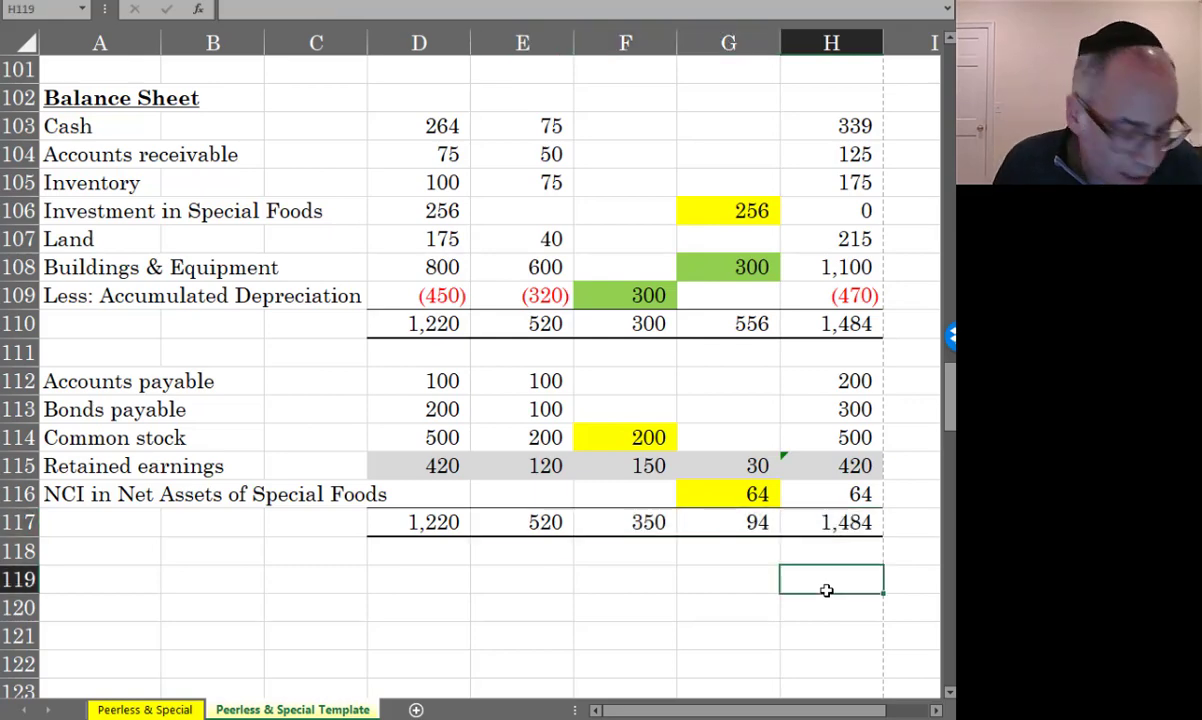
pyautogui.click(839, 326)
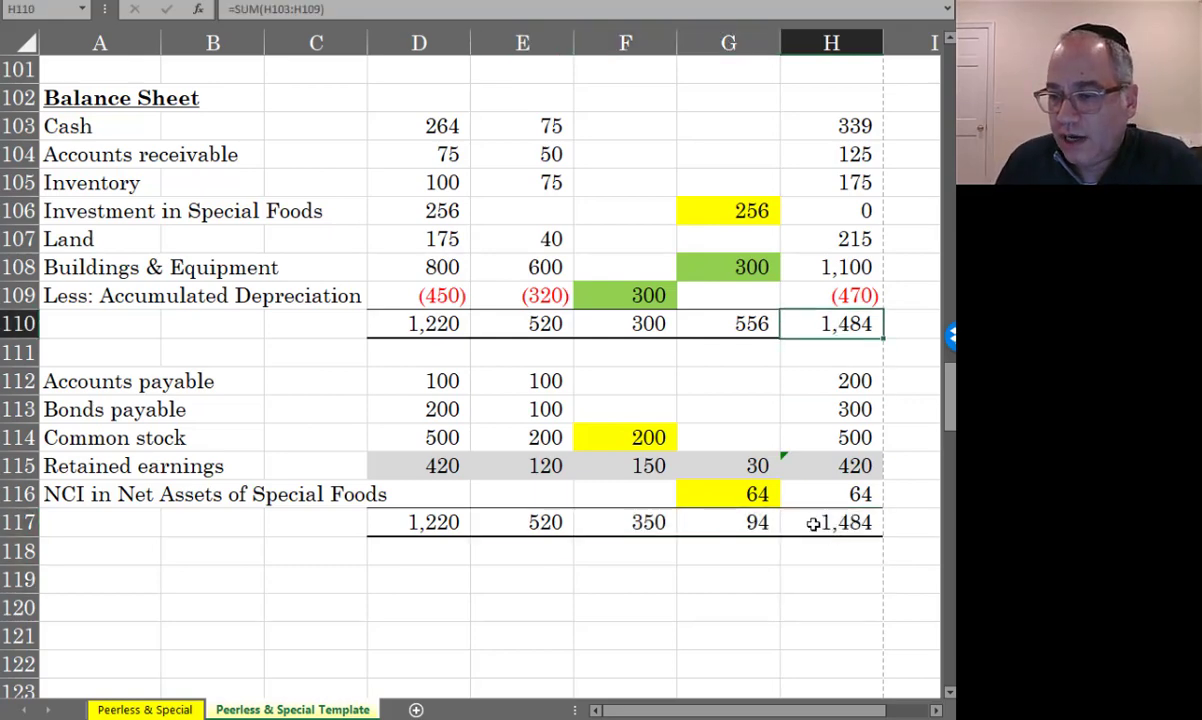
pyautogui.click(814, 524)
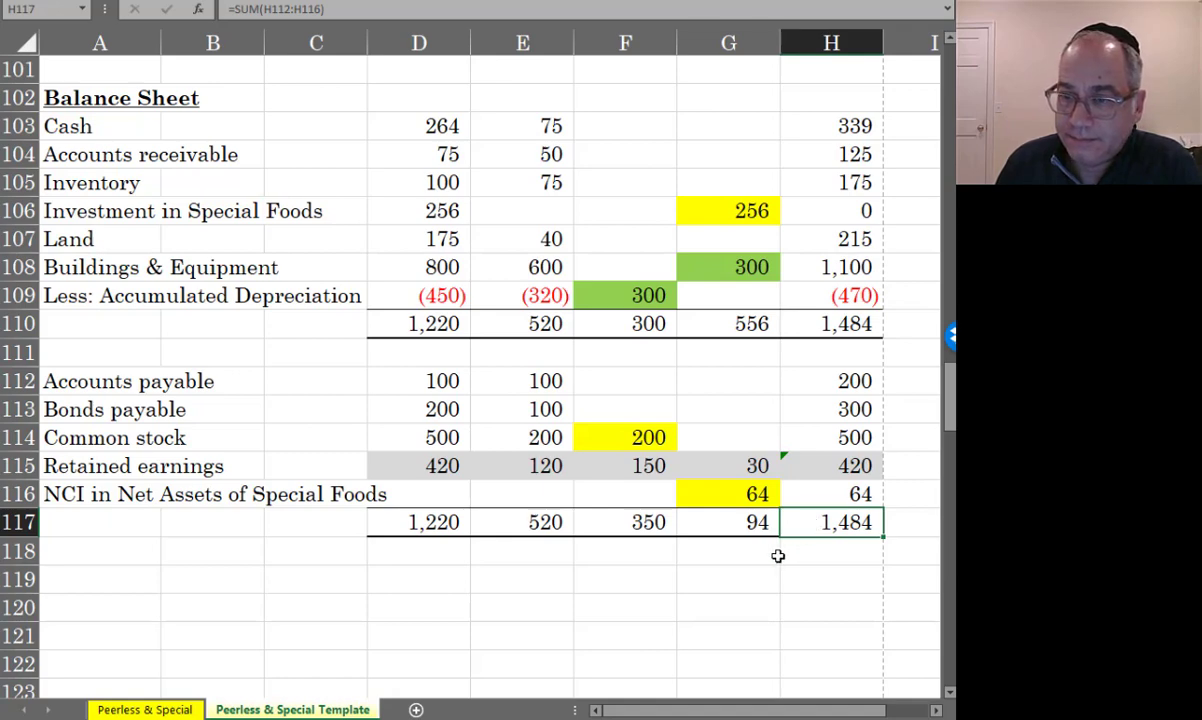
# Enter the debit check total =F110+F117 in F118 and copy it to G118 for the credits
pyautogui.click(627, 549)
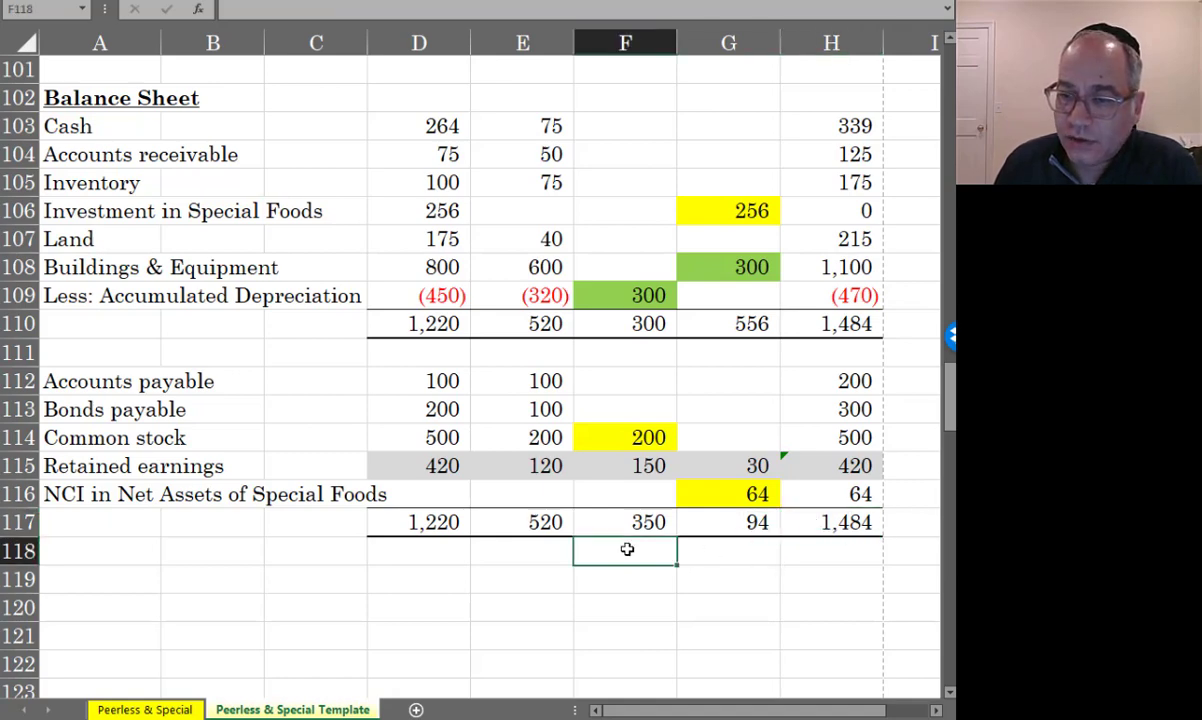
pyautogui.write('=')
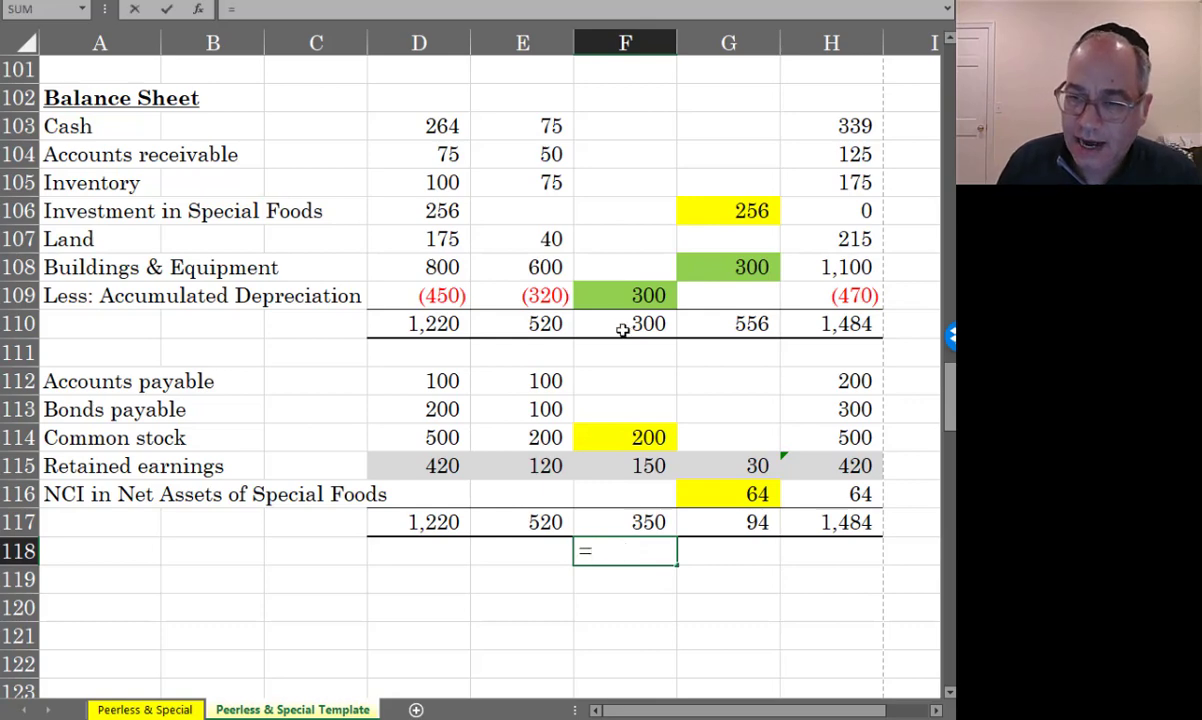
pyautogui.click(625, 322)
pyautogui.write('+')
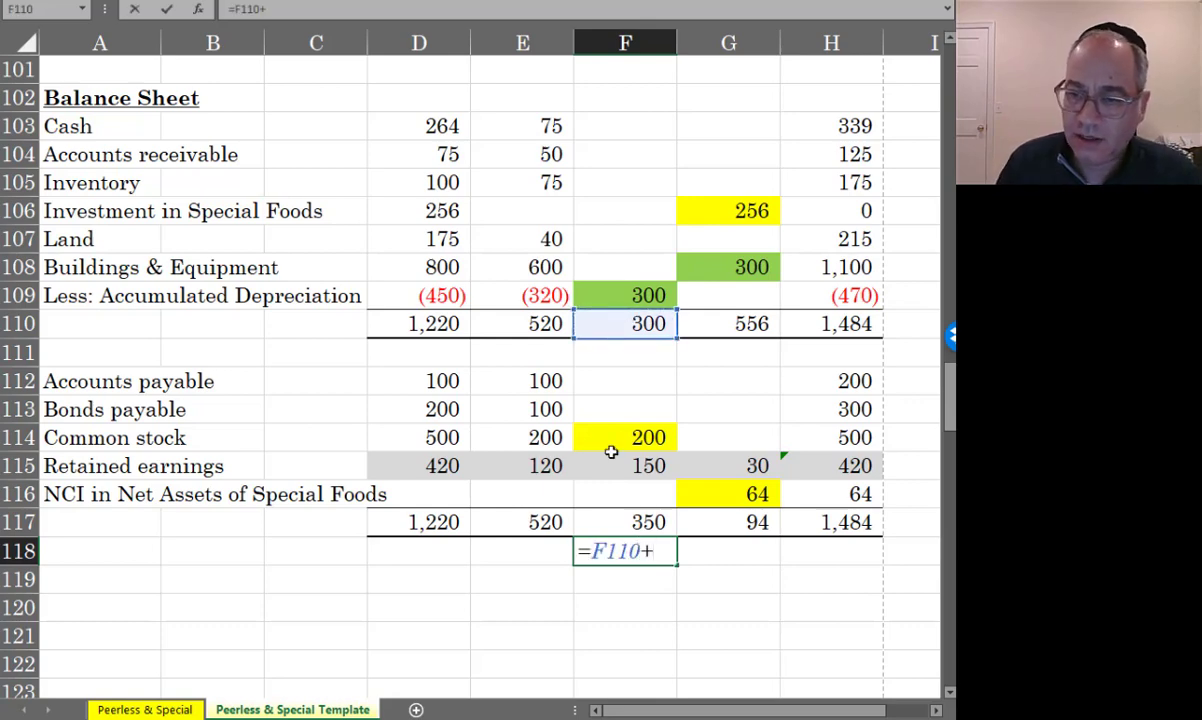
pyautogui.click(598, 521)
pyautogui.press('Return')
pyautogui.press('Up')
pyautogui.press('Right')
pyautogui.hotkey('ctrl', 'v')
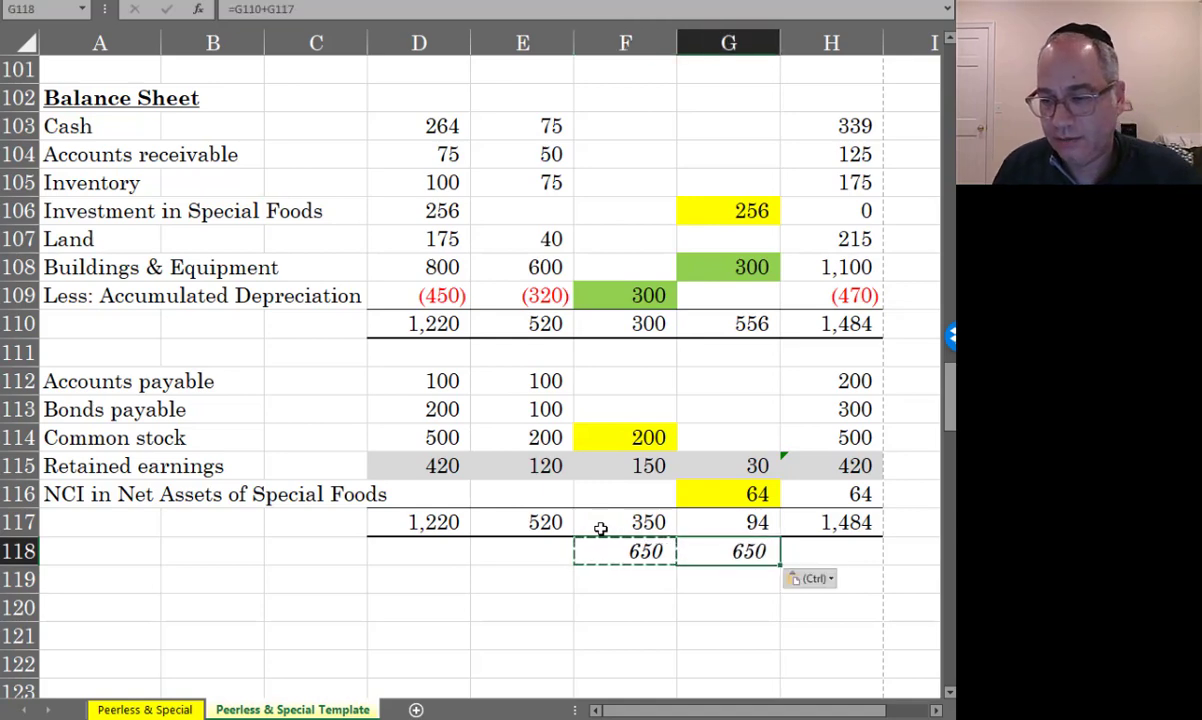
pyautogui.click(598, 610)
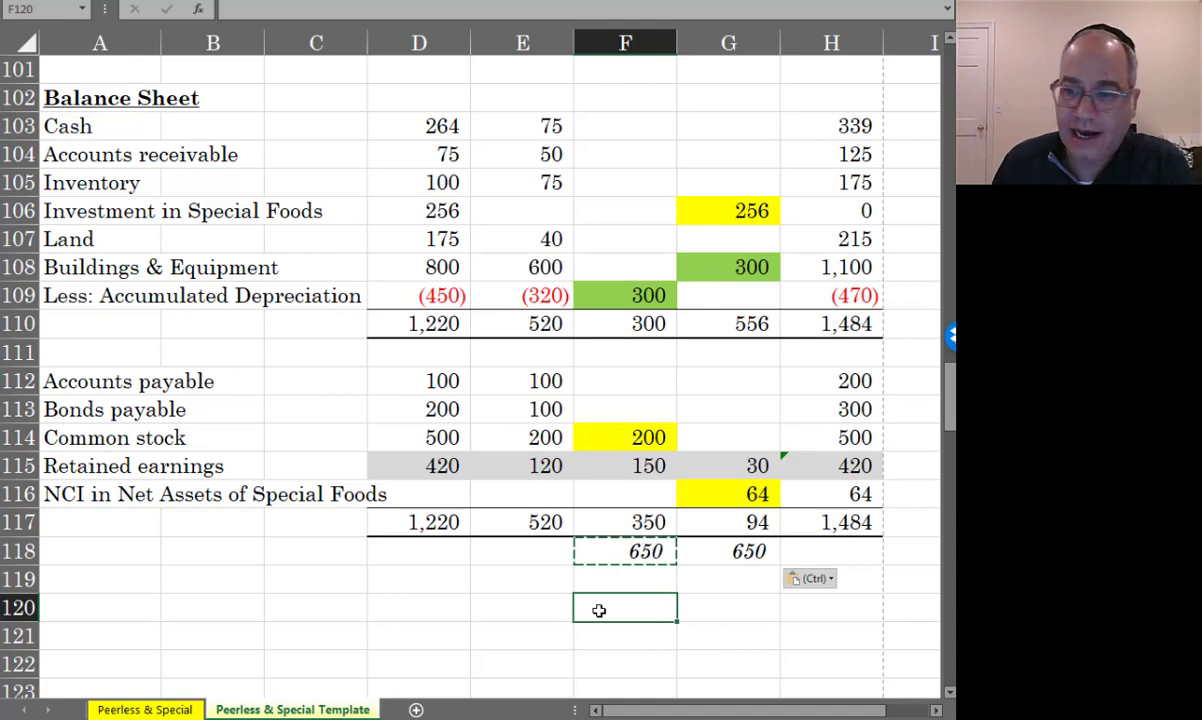
pyautogui.scroll(1, 598, 456)
pyautogui.scroll(-3, 598, 607)
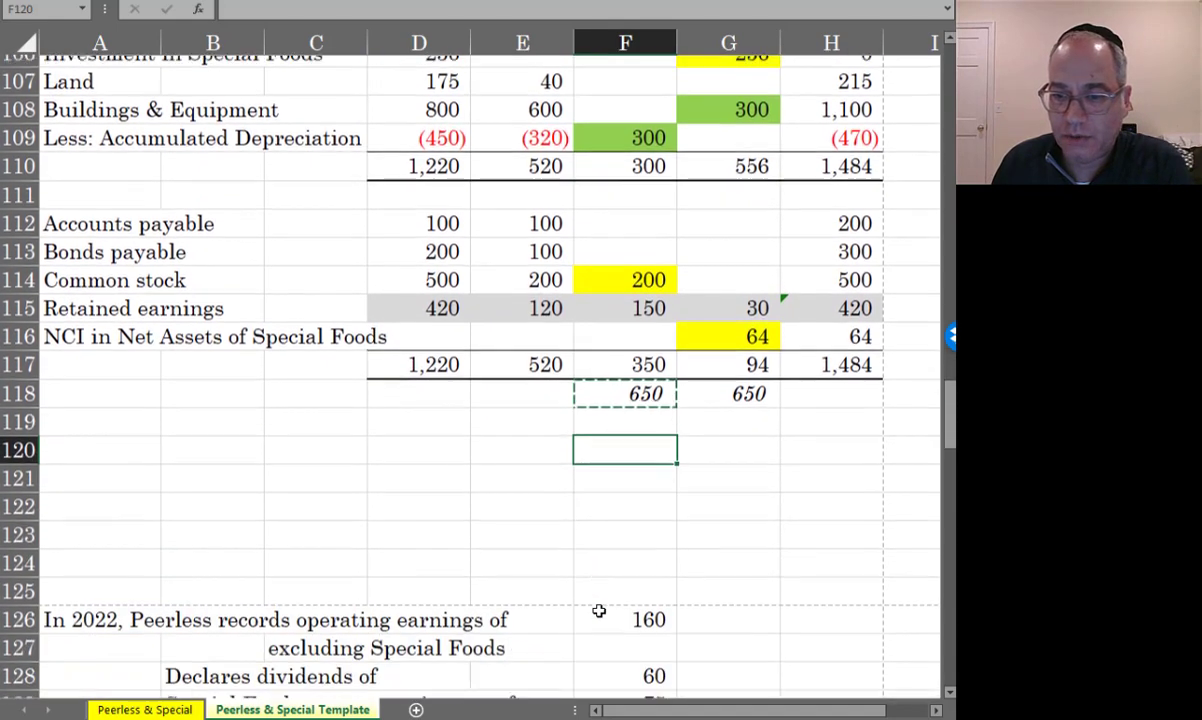
pyautogui.scroll(2, 598, 610)
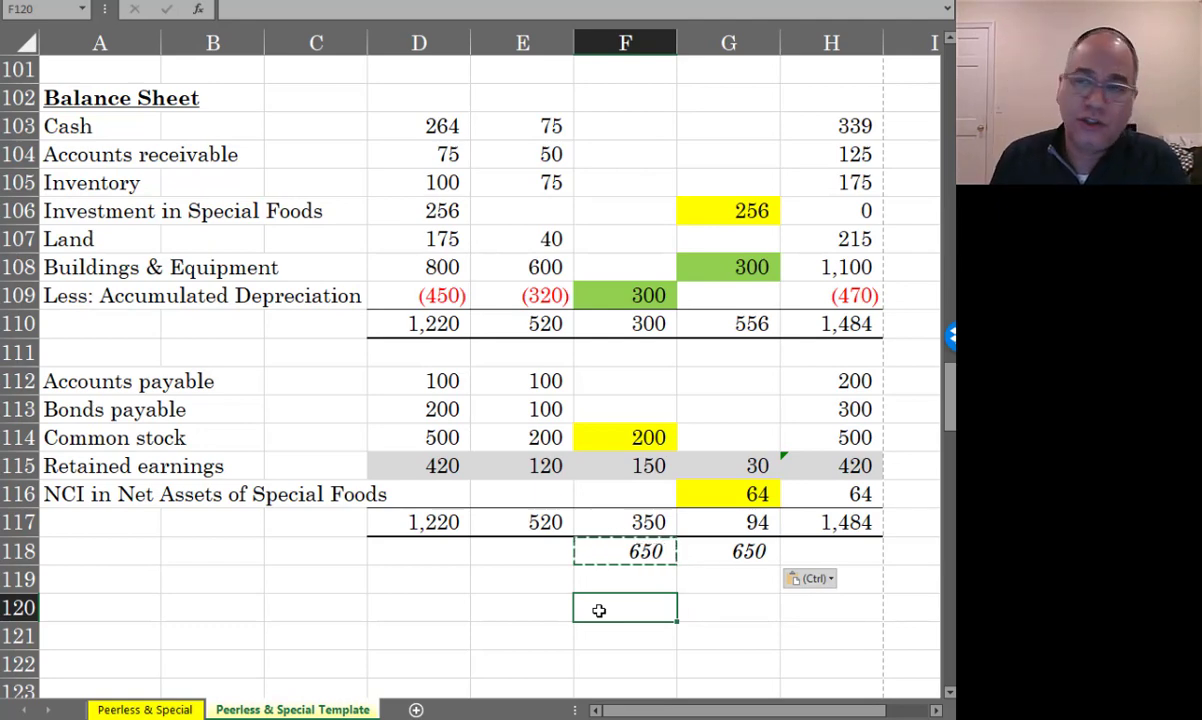
pyautogui.scroll(4, 600, 435)
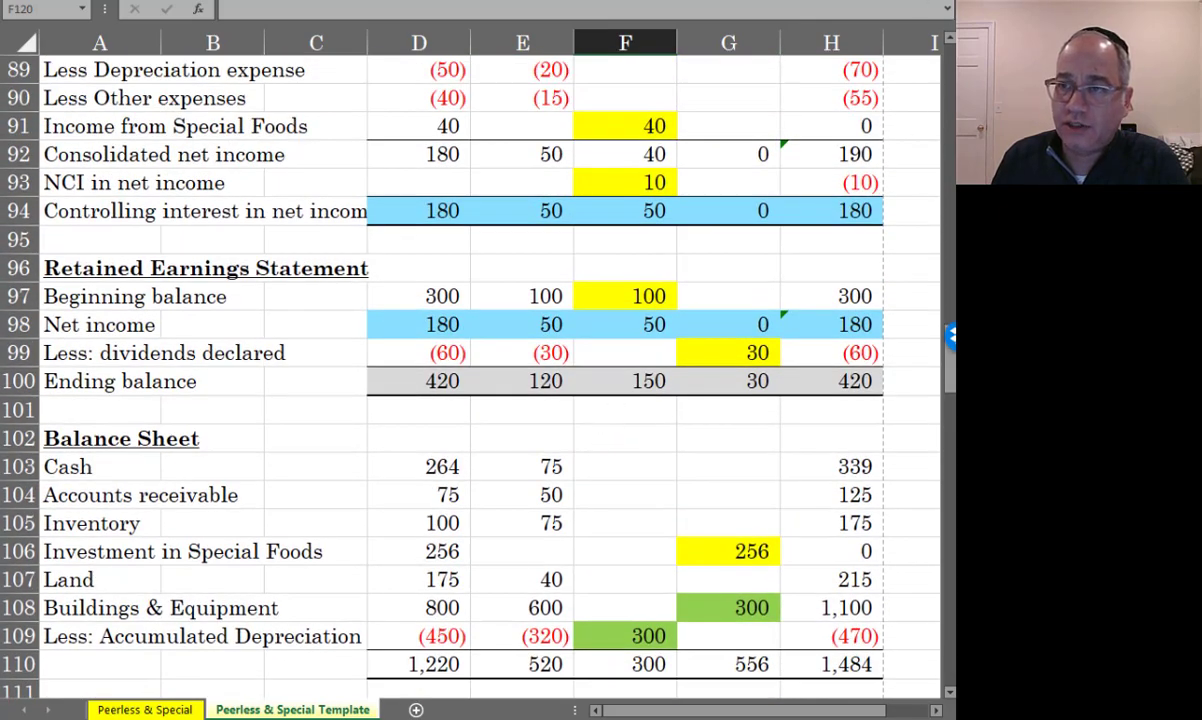